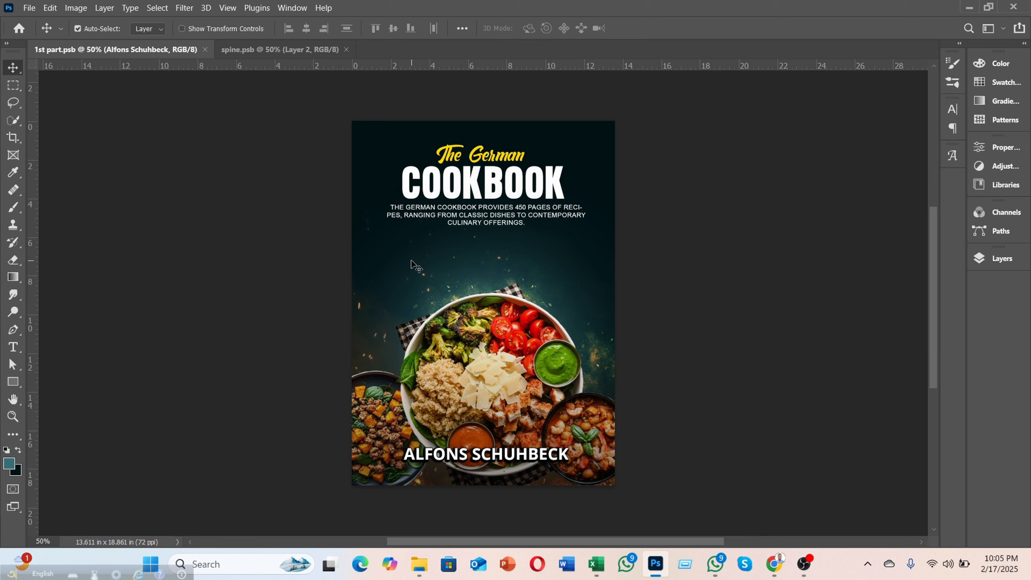
Hide all layers from the author name text down to Layer 5 in the book cover file
left_click(1001, 259)
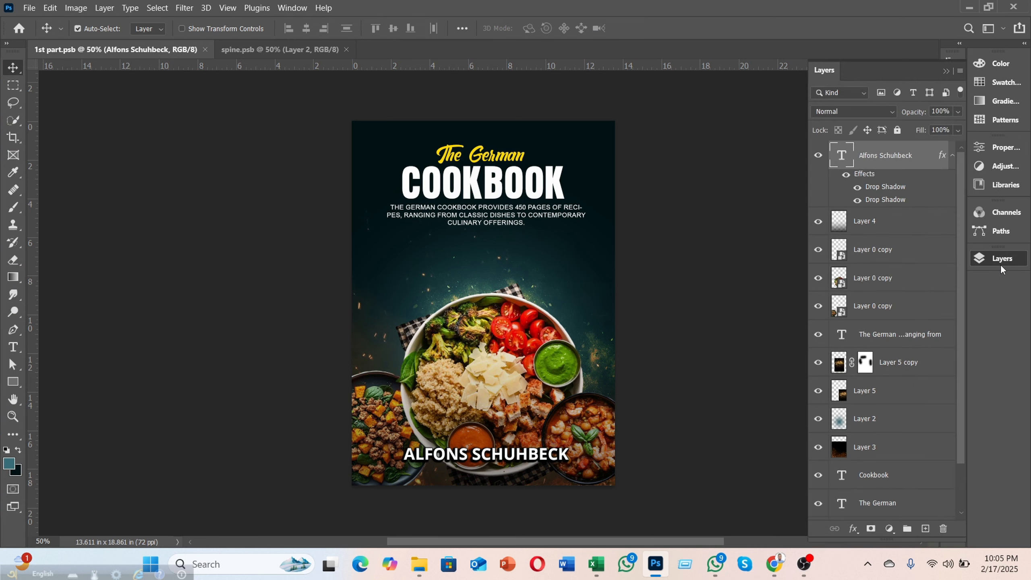
scroll(873, 255, "down", 2)
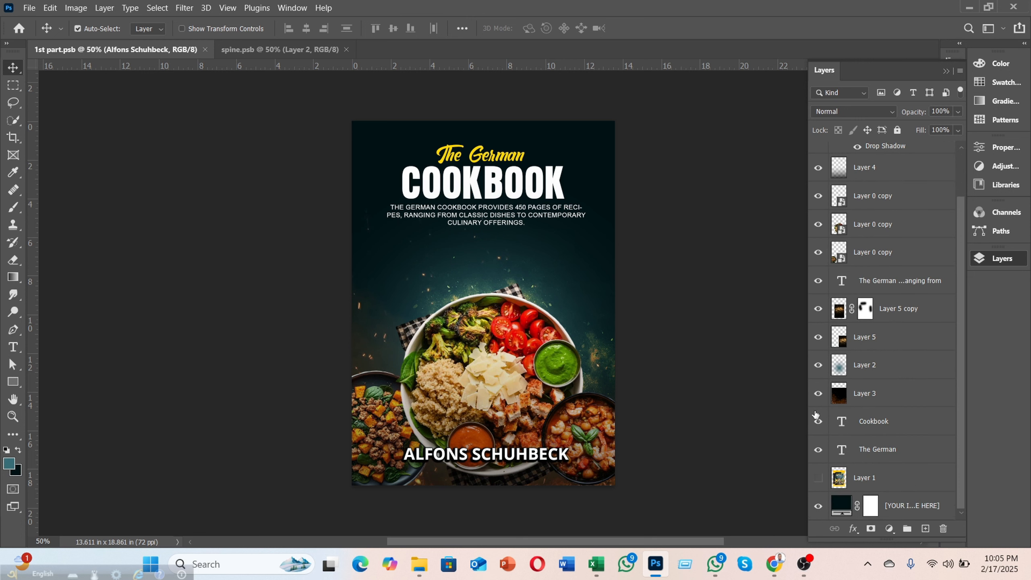
scroll(818, 279, "up", 2)
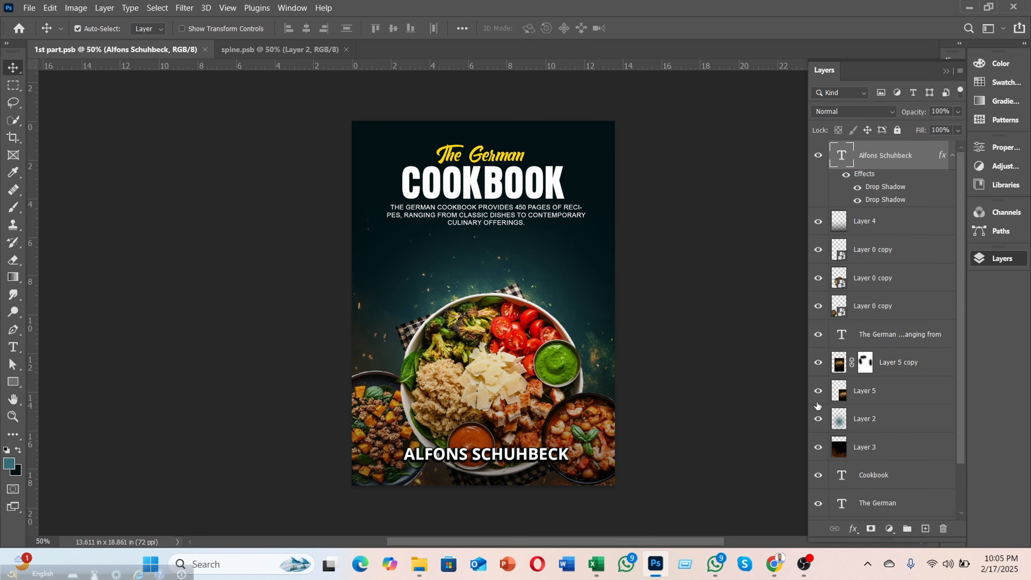
left_click_drag(818, 390, 817, 155)
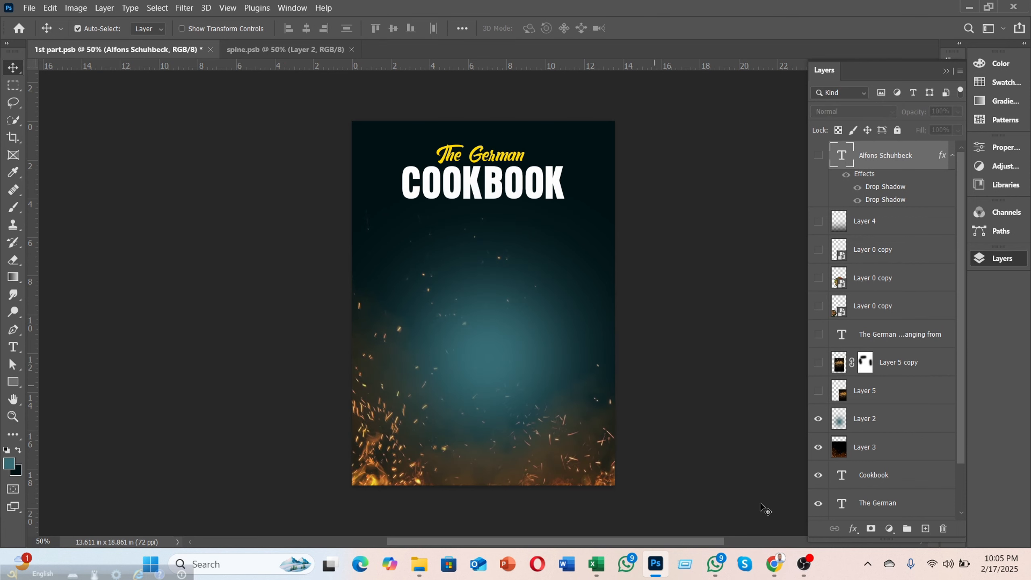
Check the Google Meet call in Chrome and return to the book cover in Photoshop
mouse_move(774, 564)
left_click(709, 517)
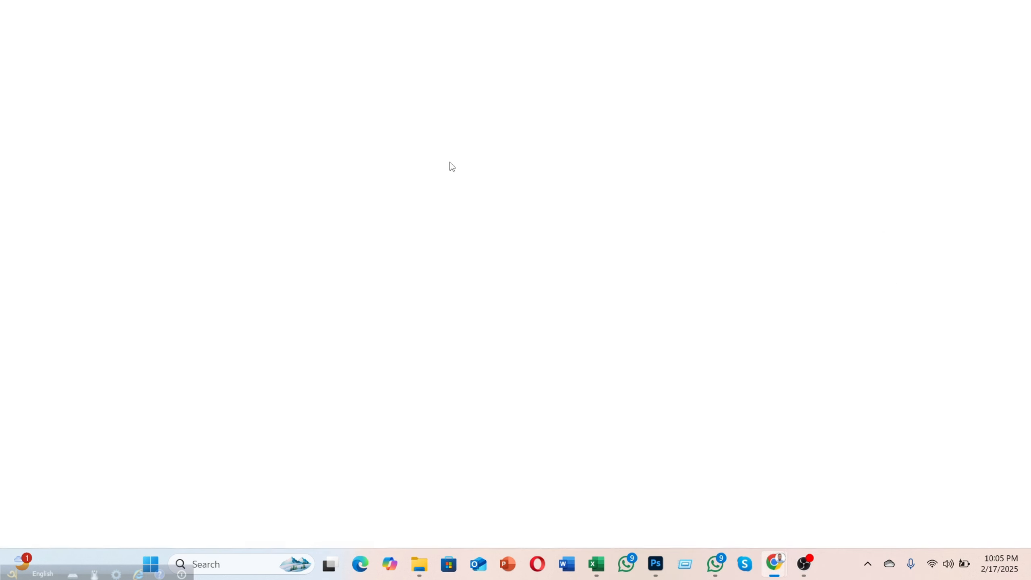
left_click(410, 13)
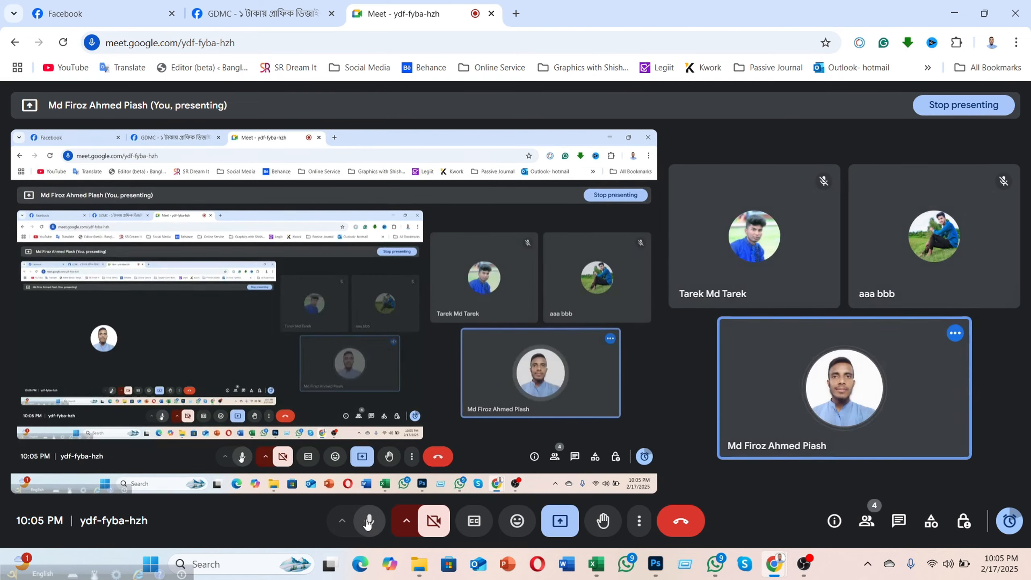
left_click(954, 13)
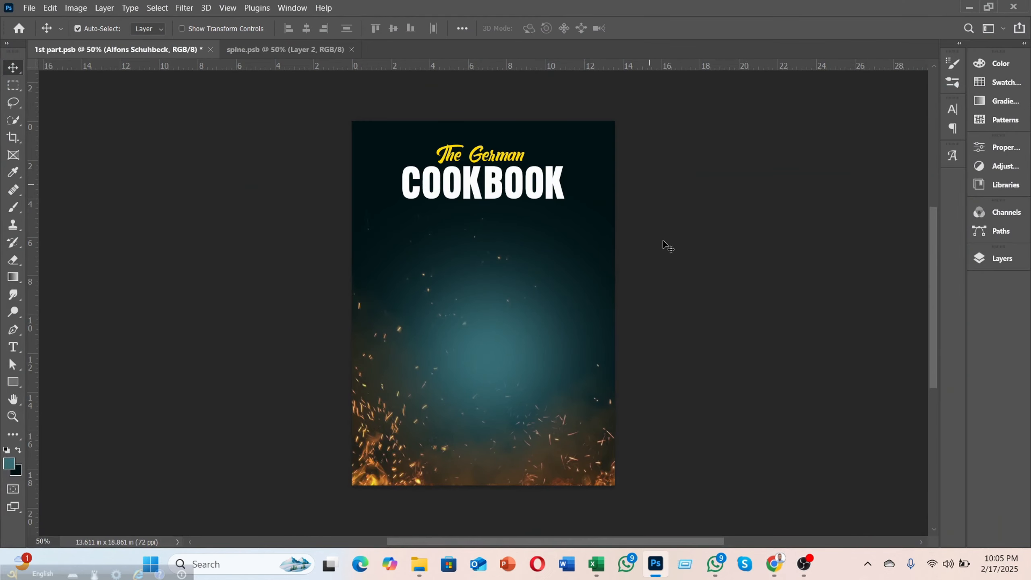
Hide Layer 2, Layer 3 and both title text layers, leaving only the dark background layer visible
left_click(1002, 258)
scroll(844, 353, "down", 2)
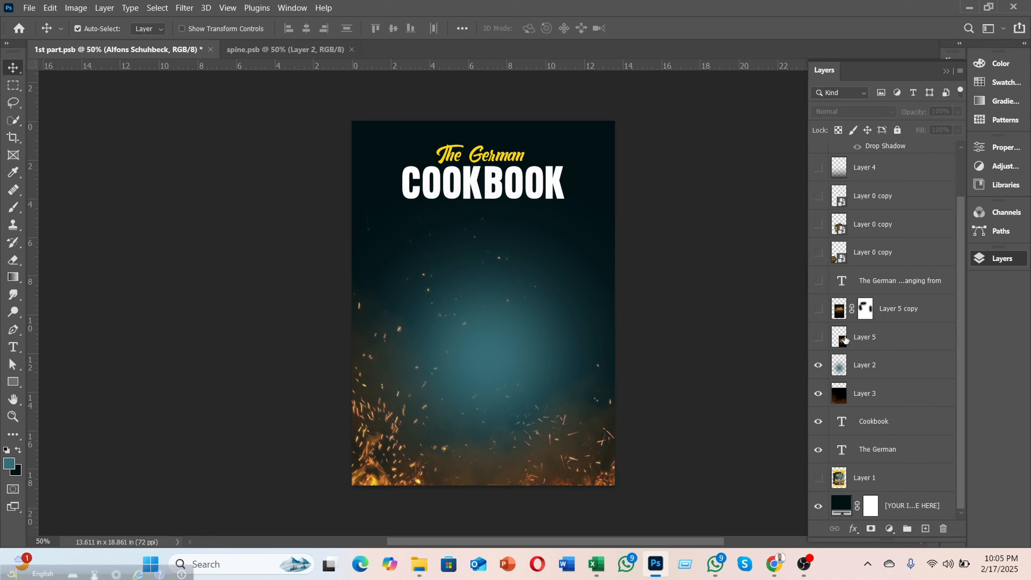
left_click_drag(818, 367, 819, 415)
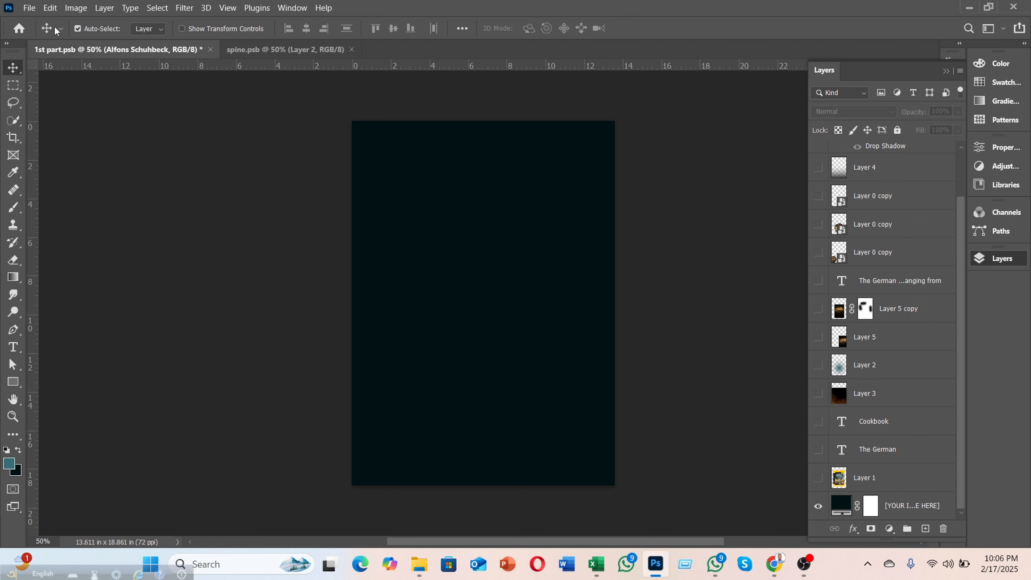
left_click(30, 7)
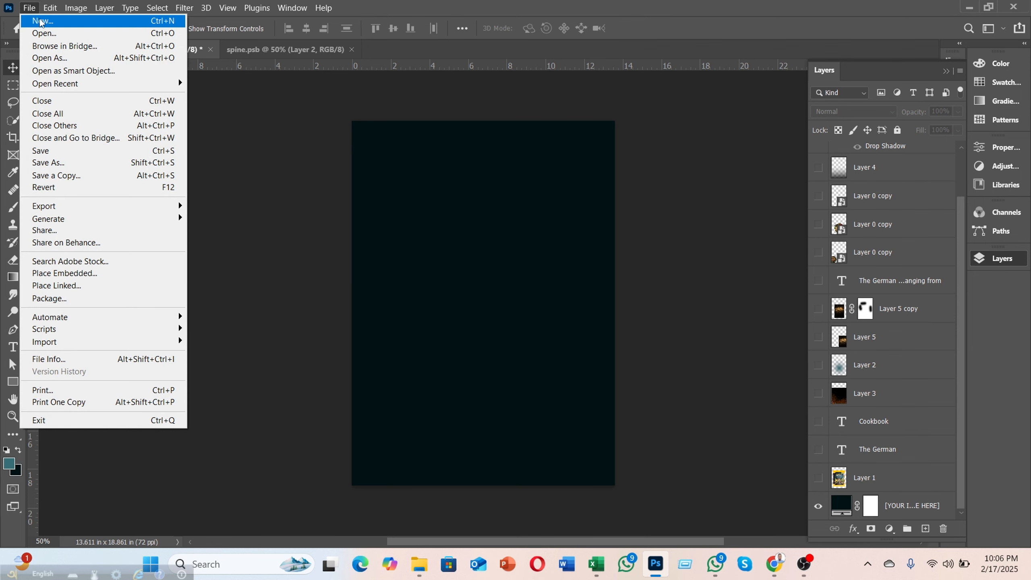
left_click(300, 194)
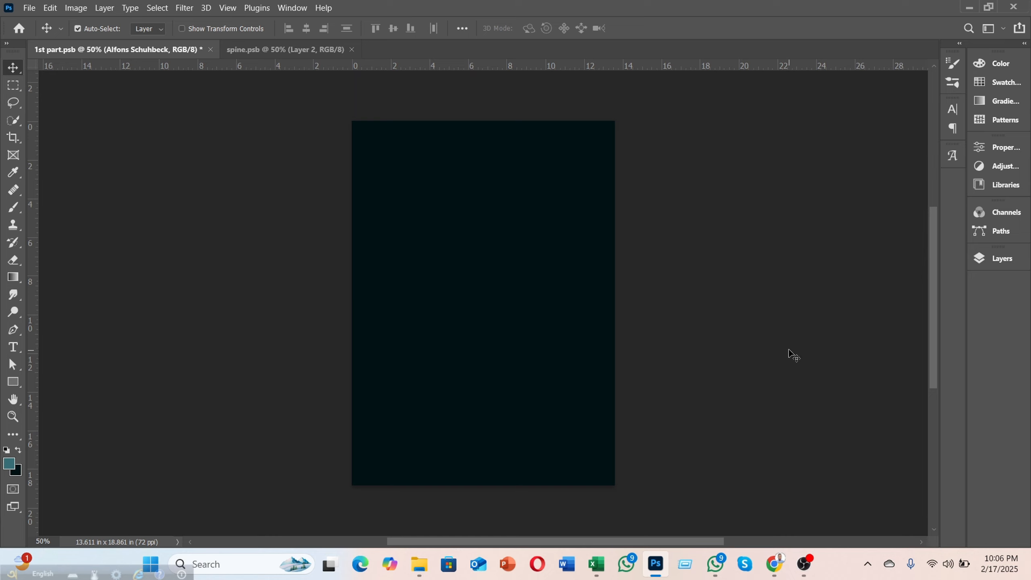
Switch to Chrome and close the enlarged cookbook mockup photo on Facebook to return to the group feed
mouse_move(775, 567)
left_click(726, 539)
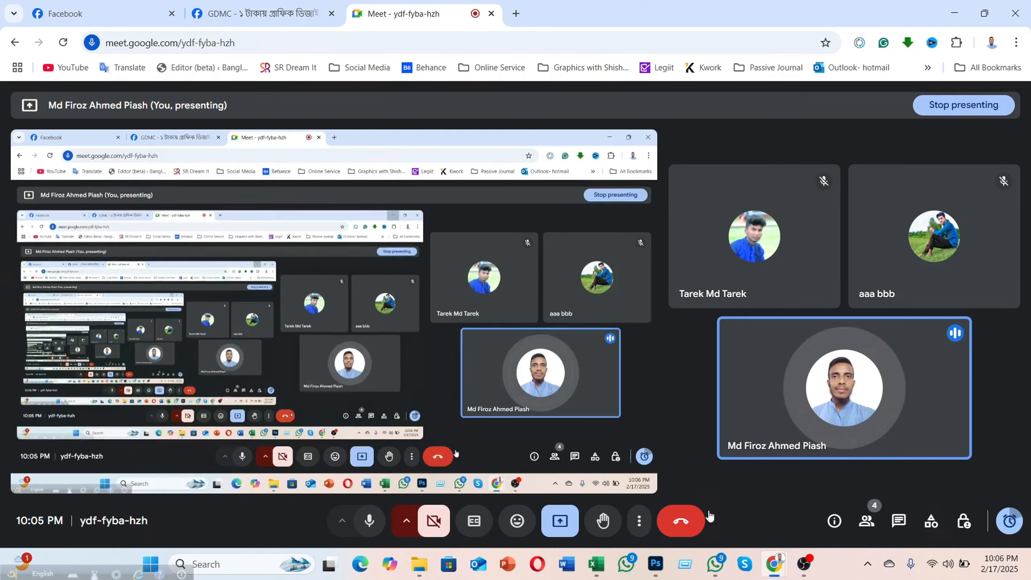
left_click(74, 4)
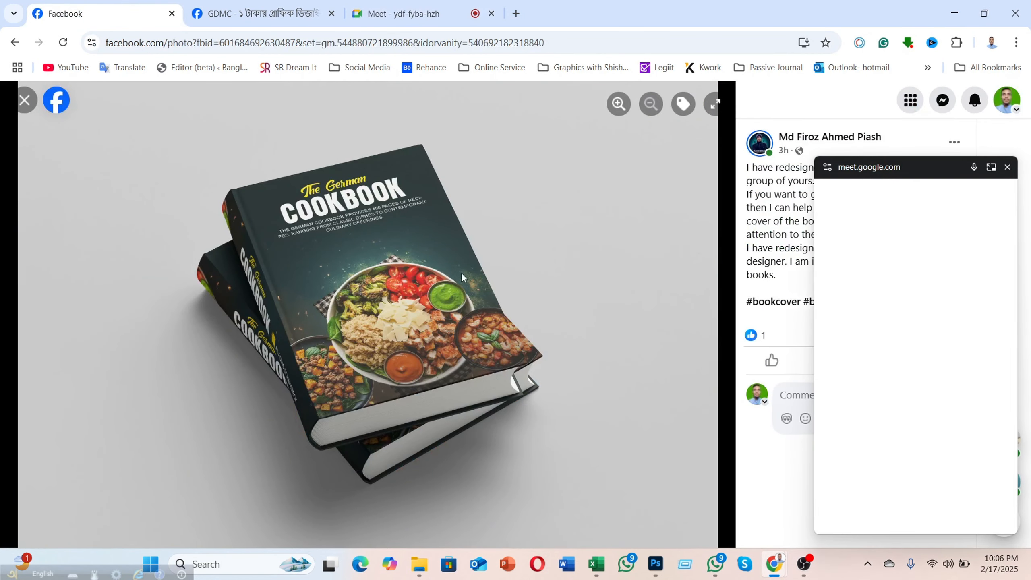
left_click(25, 100)
Compare the redesigned cookbook mockup post with the original The German Cookbook post in the group feed
scroll(448, 295, "down", 10)
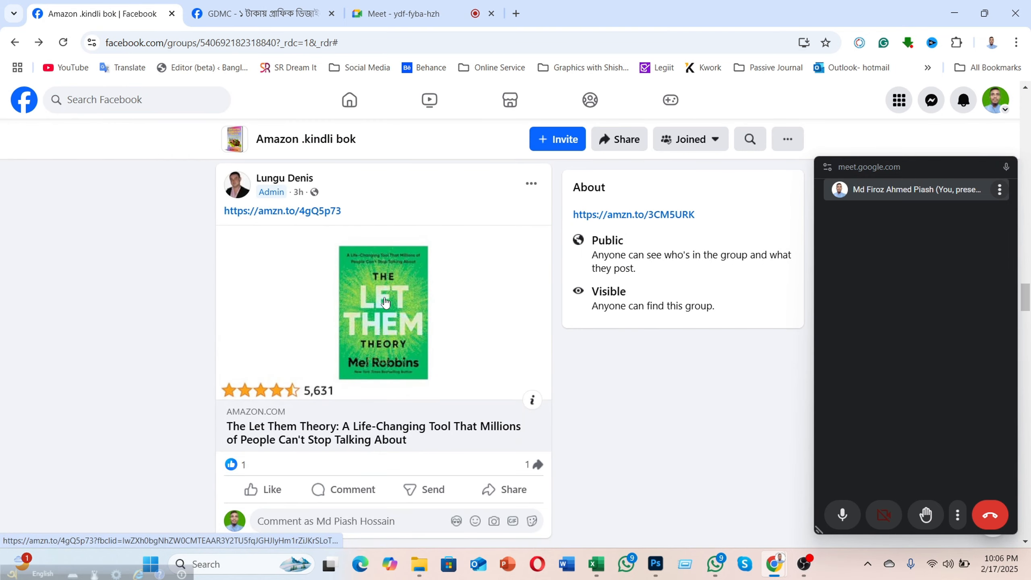
scroll(385, 302, "up", 7)
scroll(384, 303, "down", 5)
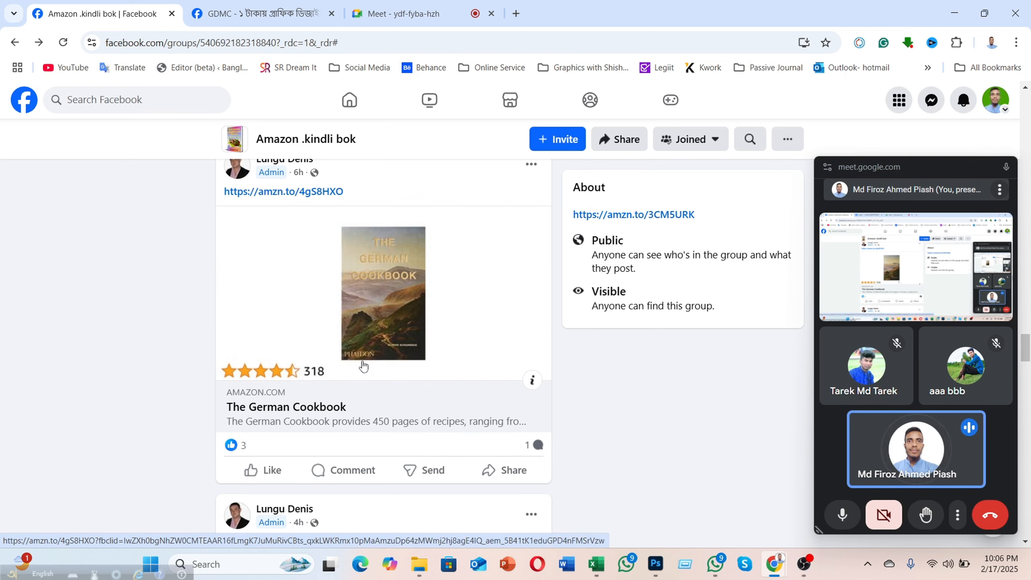
scroll(362, 361, "up", 5)
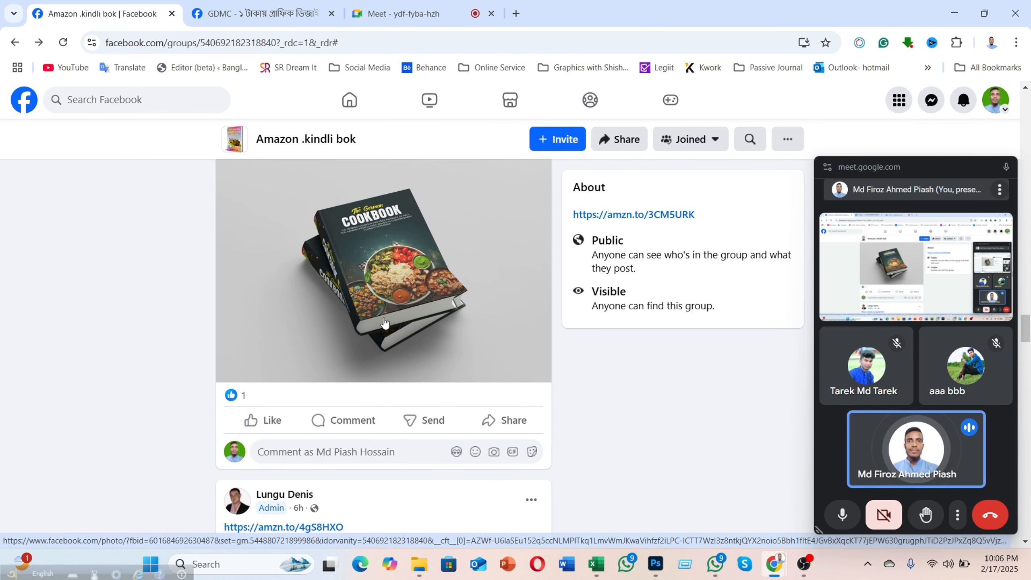
scroll(389, 313, "down", 6)
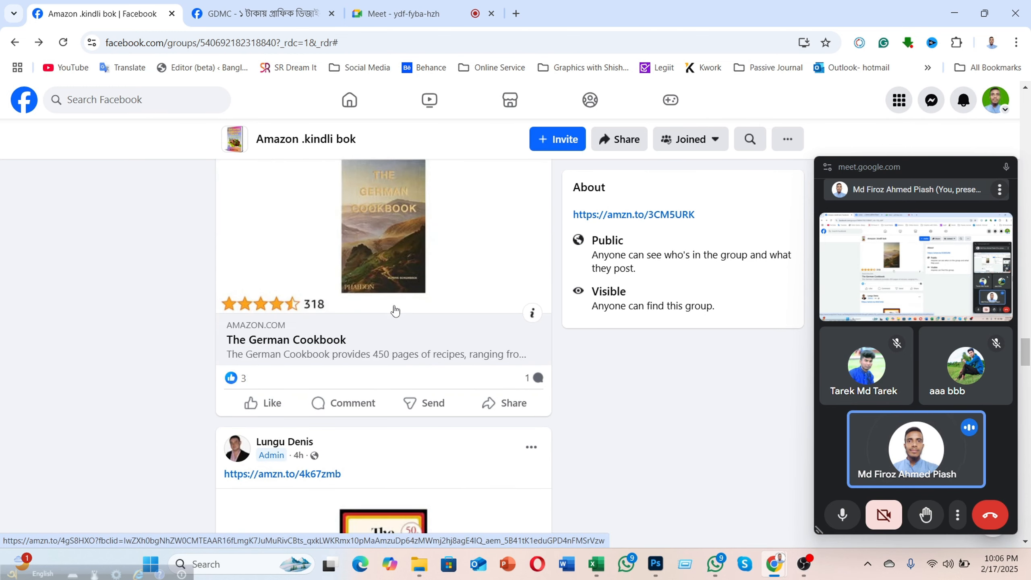
scroll(394, 310, "up", 5)
scroll(396, 308, "up", 2)
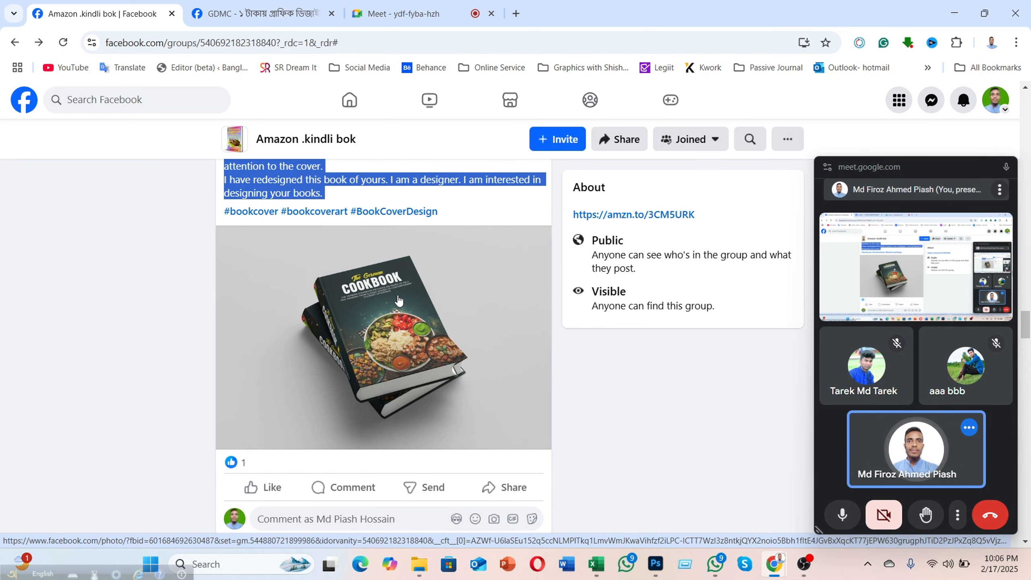
scroll(398, 300, "down", 5)
scroll(399, 300, "down", 3)
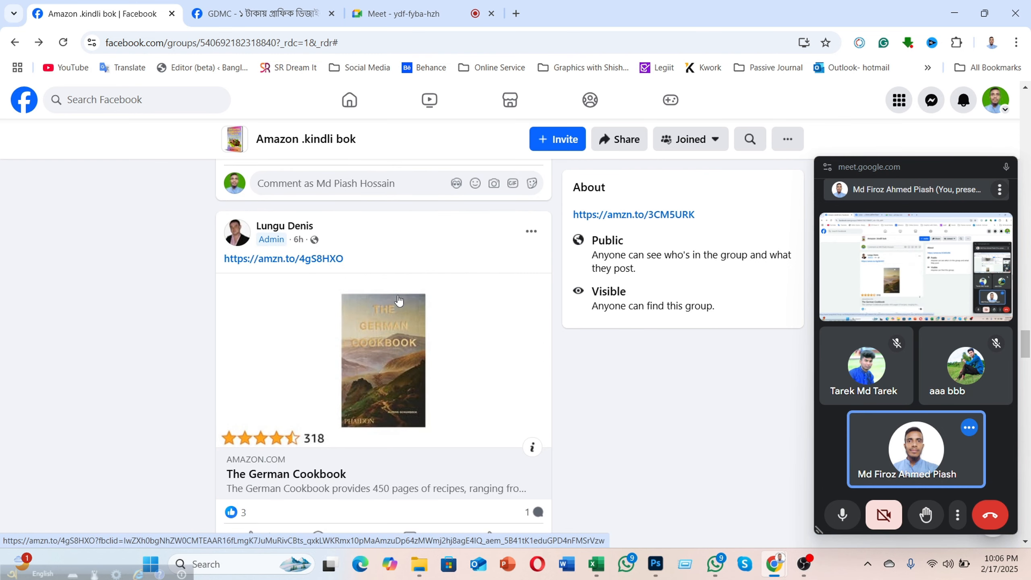
scroll(398, 301, "down", 2)
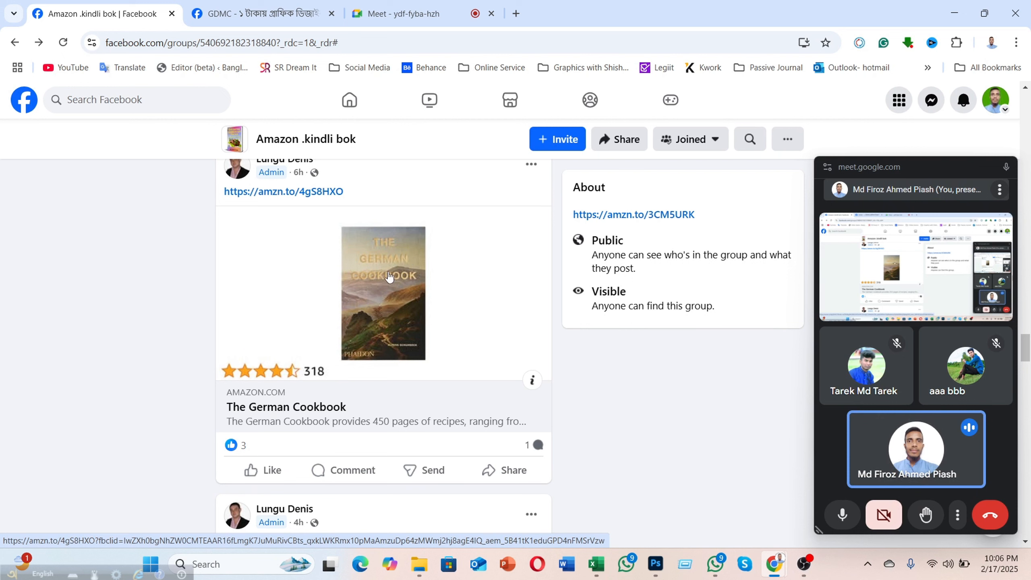
scroll(380, 283, "up", 8)
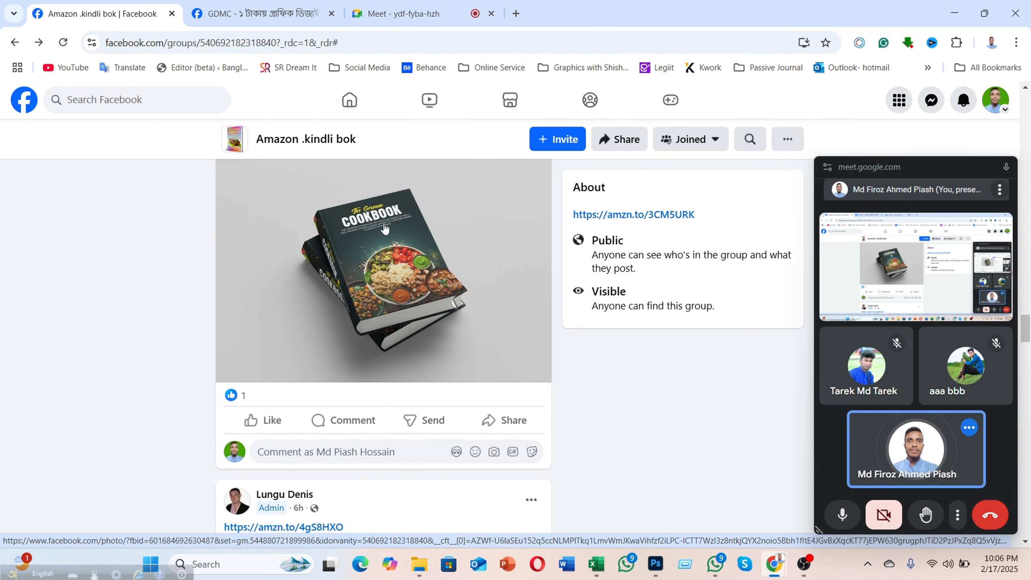
scroll(384, 229, "down", 8)
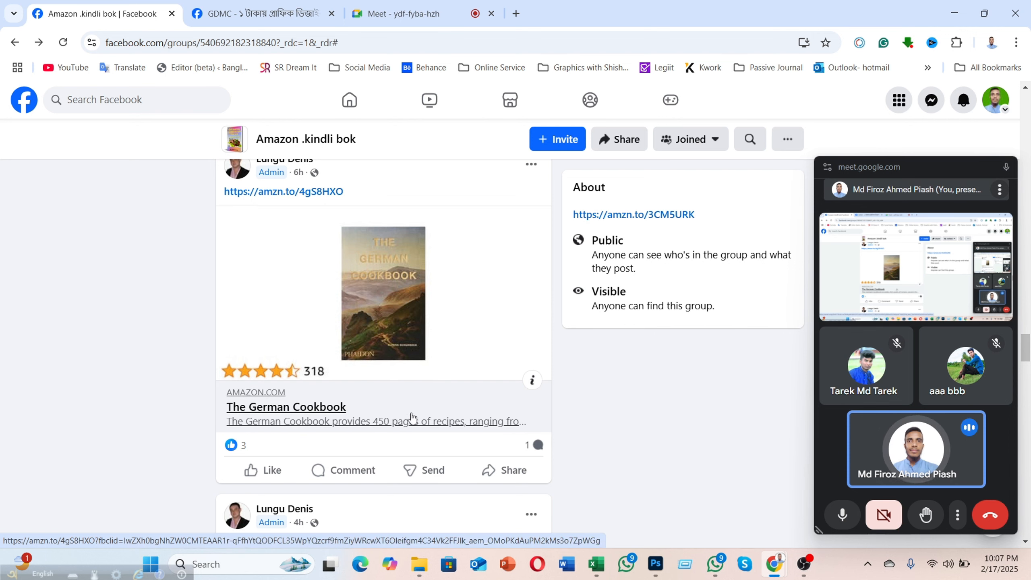
Open the Amazon listing for The German Cookbook, dismiss the delivery notice, and examine the book's description and publication date
left_click(401, 426)
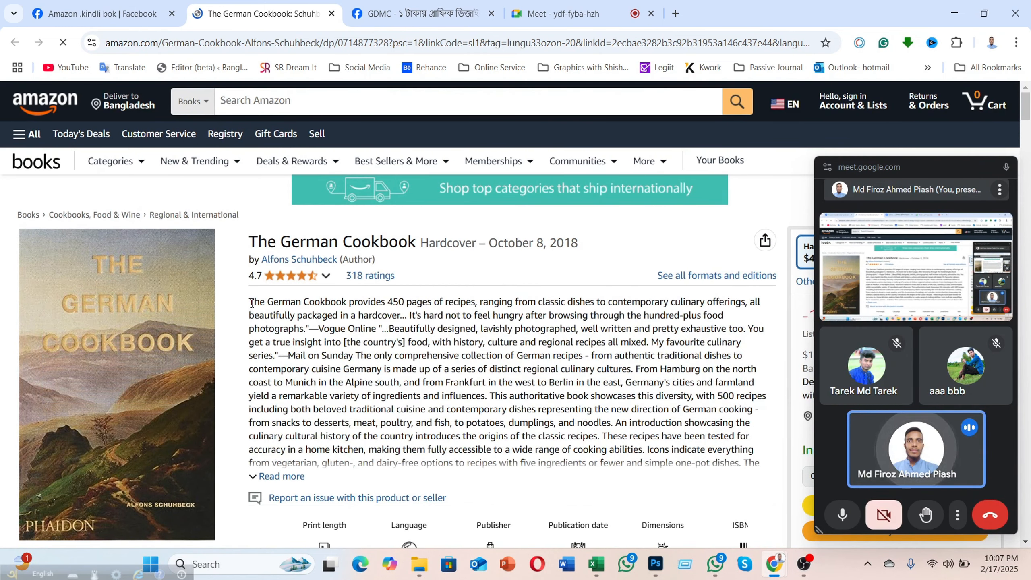
left_click_drag(251, 303, 709, 475)
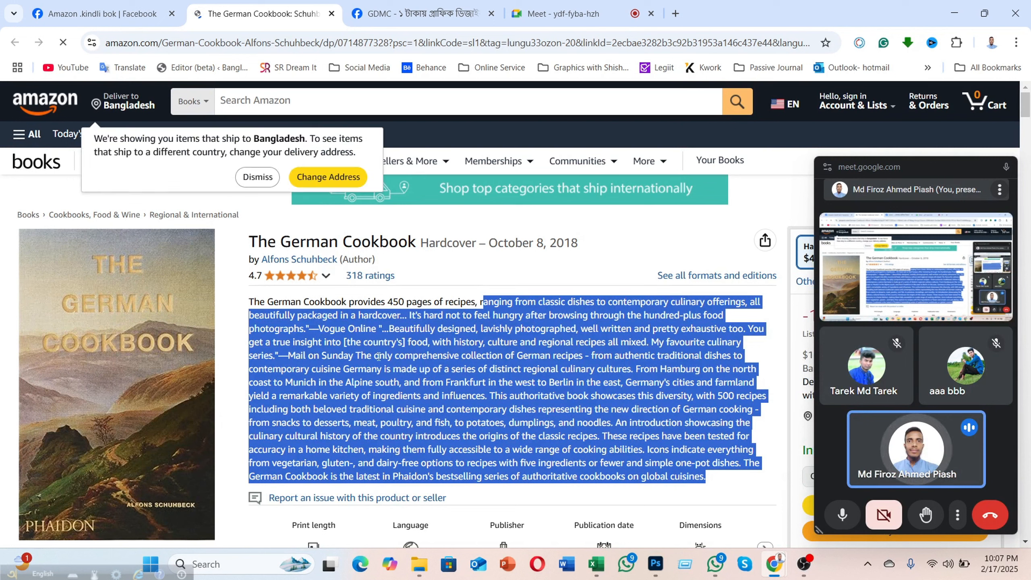
left_click(258, 177)
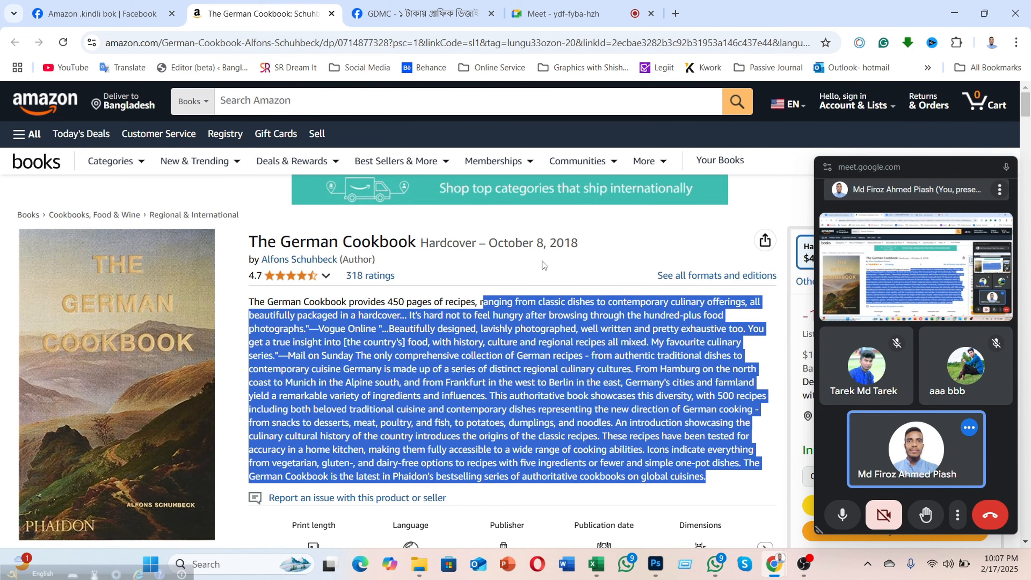
left_click_drag(488, 243, 583, 251)
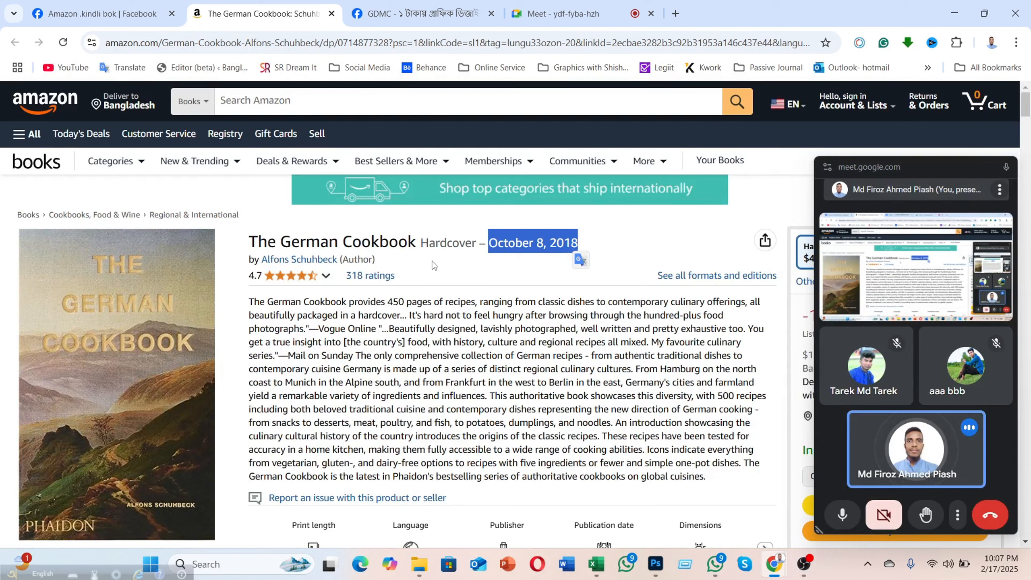
Look through the listing's product details, related books and publisher section
scroll(433, 268, "down", 5)
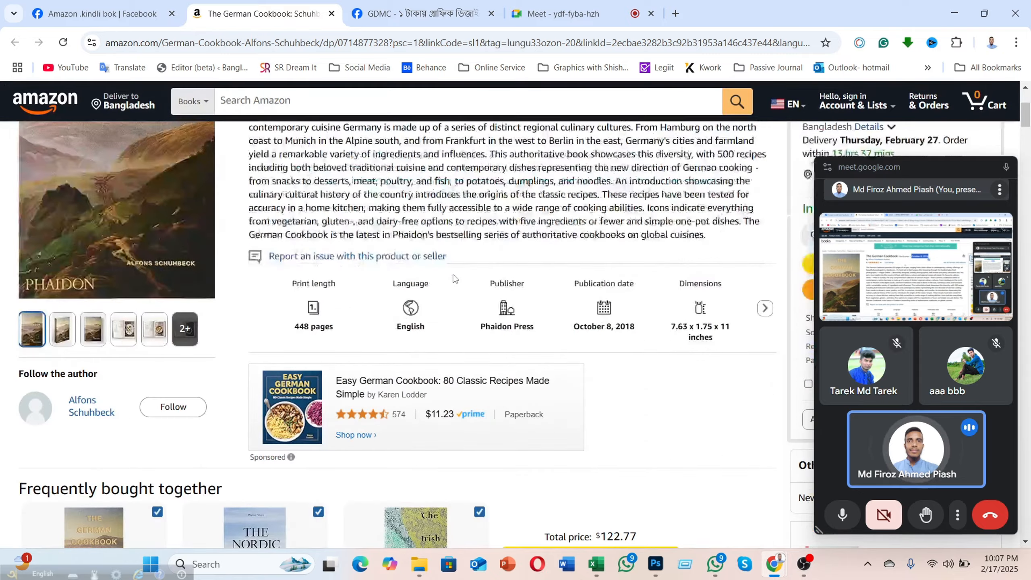
scroll(447, 284, "down", 3)
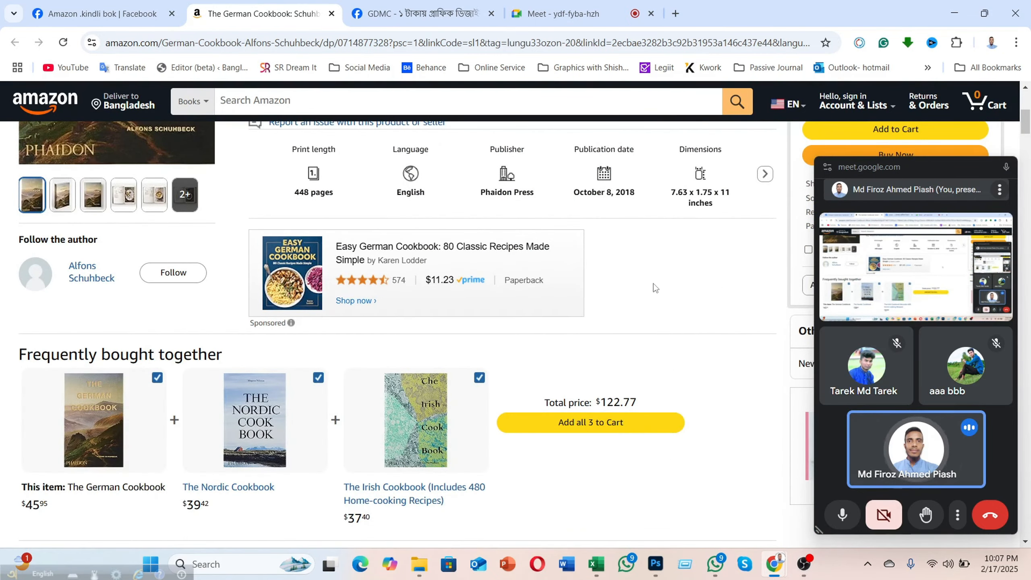
scroll(638, 283, "down", 11)
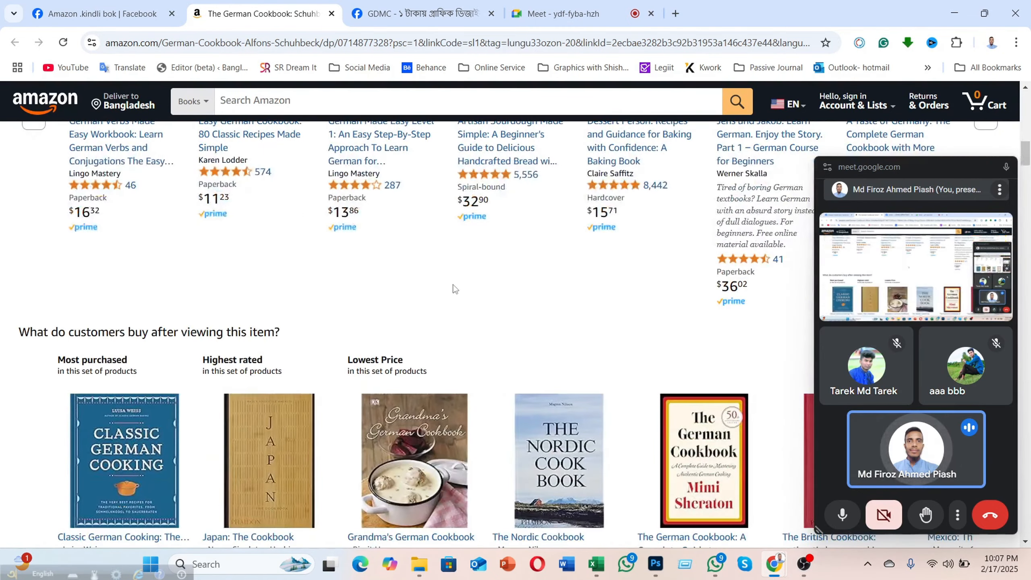
scroll(449, 287, "down", 6)
scroll(343, 296, "down", 4)
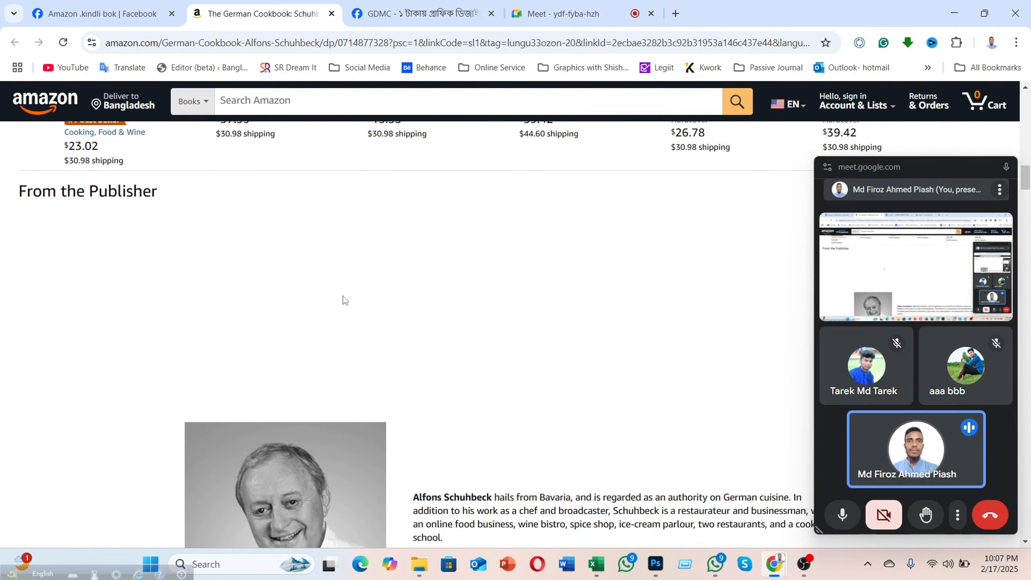
scroll(343, 296, "up", 7)
scroll(343, 296, "up", 15)
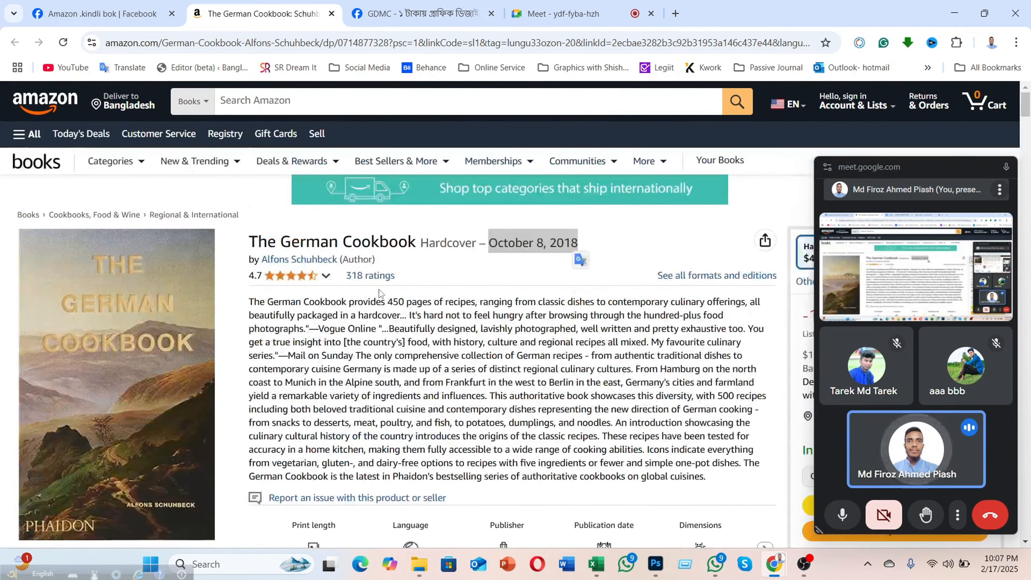
Highlight the book's dimensions and its publication year on the Amazon listing
scroll(369, 293, "down", 5)
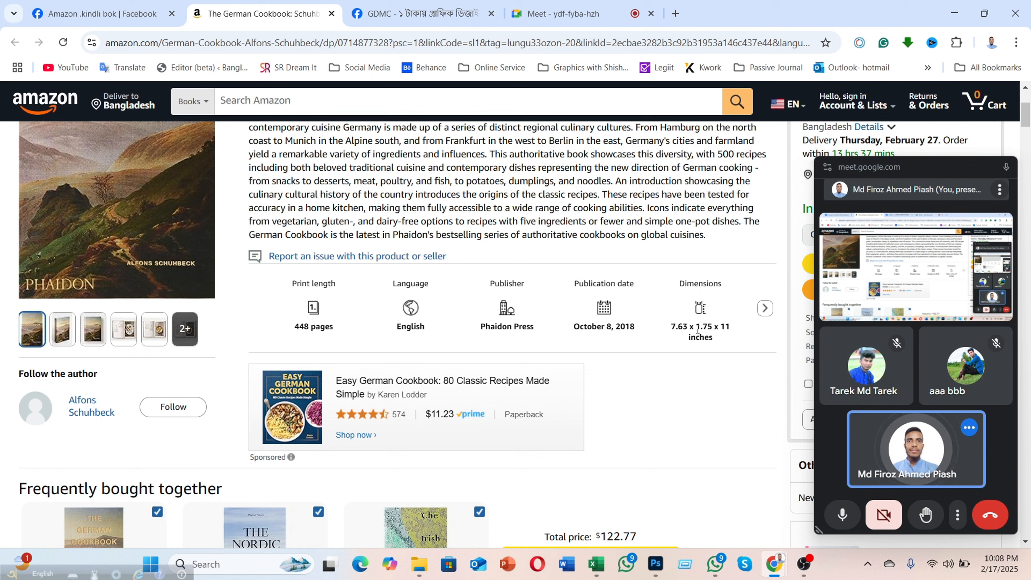
left_click_drag(717, 335, 671, 326)
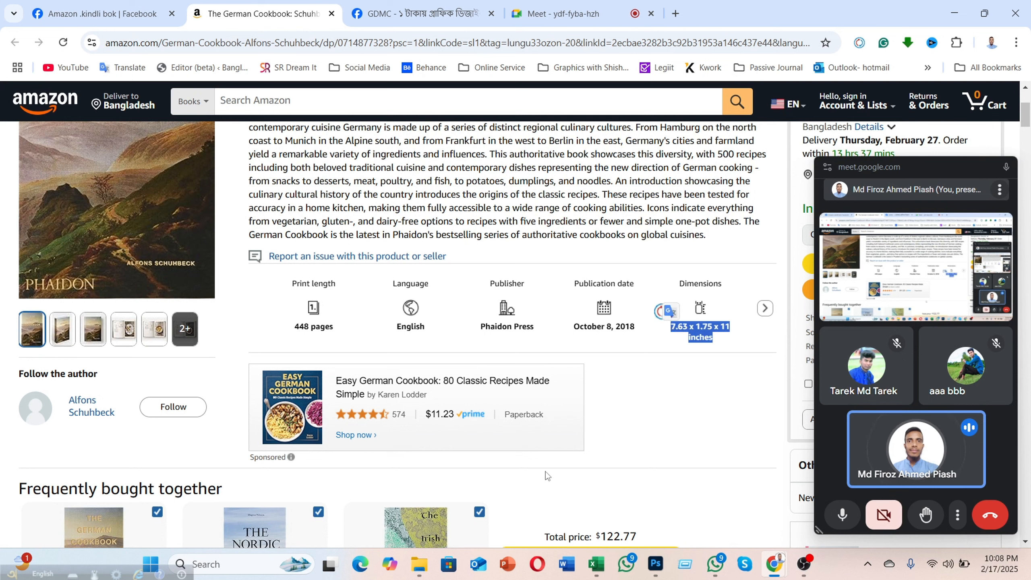
scroll(436, 337, "up", 5)
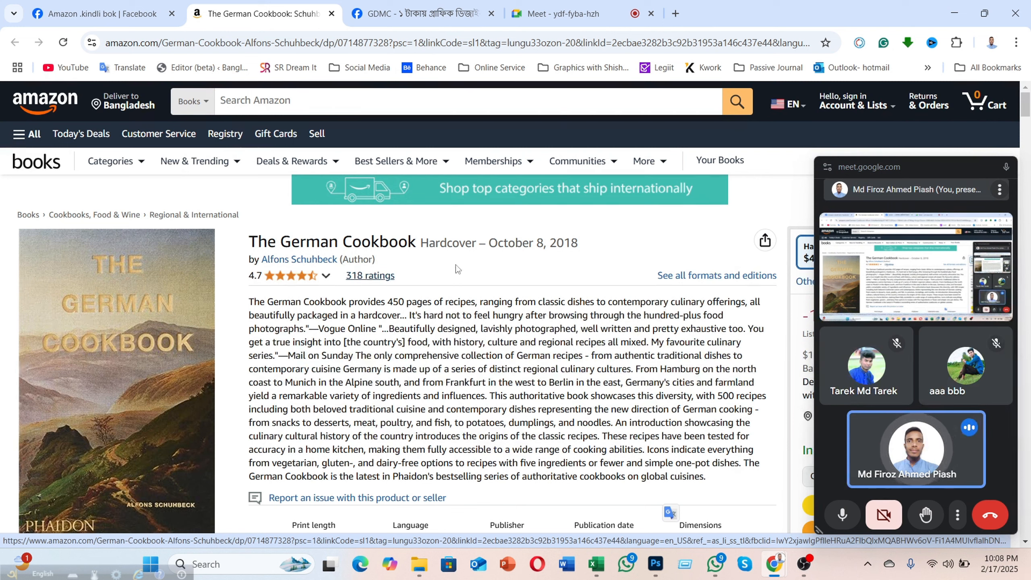
left_click_drag(547, 242, 581, 250)
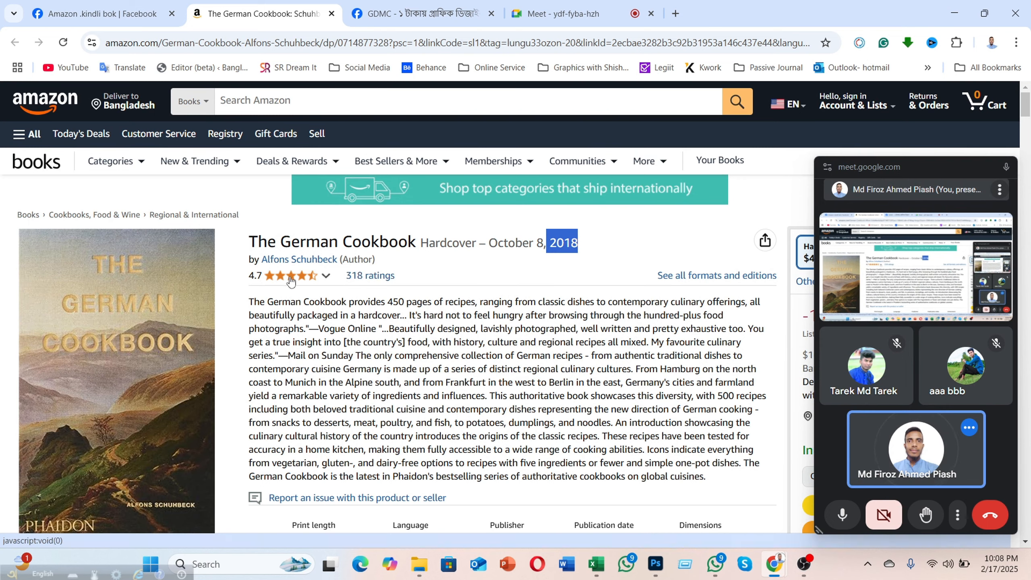
Check the star rating breakdown of The German Cookbook on its Amazon listing and dismiss it
mouse_move(292, 276)
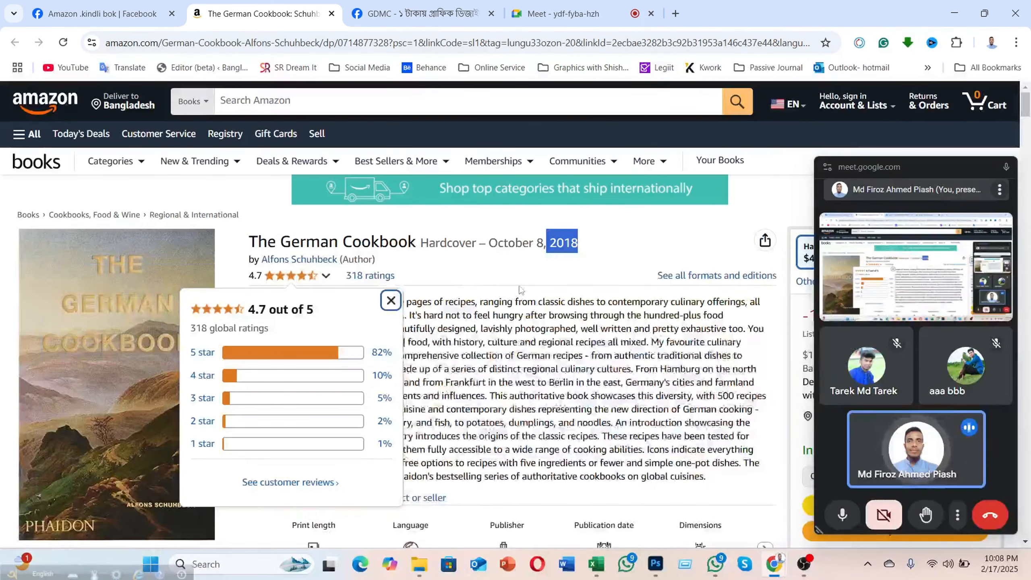
left_click(391, 300)
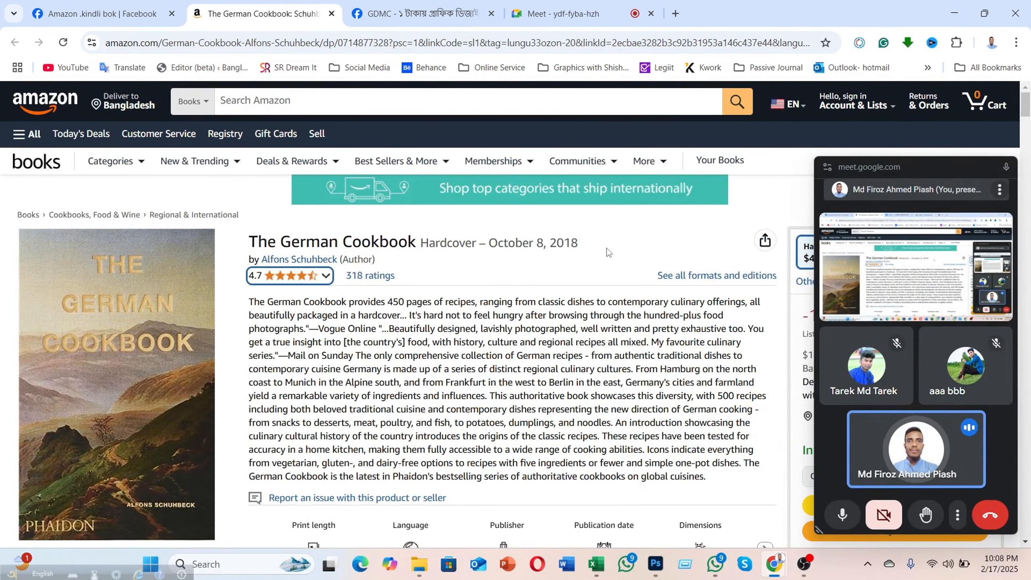
mouse_move(161, 269)
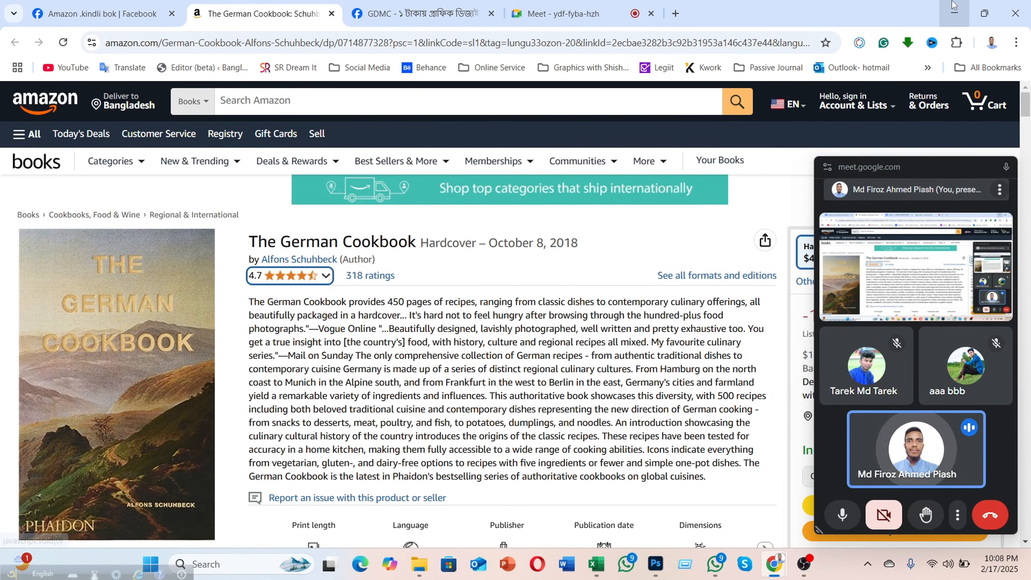
Switch to Photoshop and close the floating Google Meet window covering the canvas
left_click(954, 13)
mouse_move(955, 243)
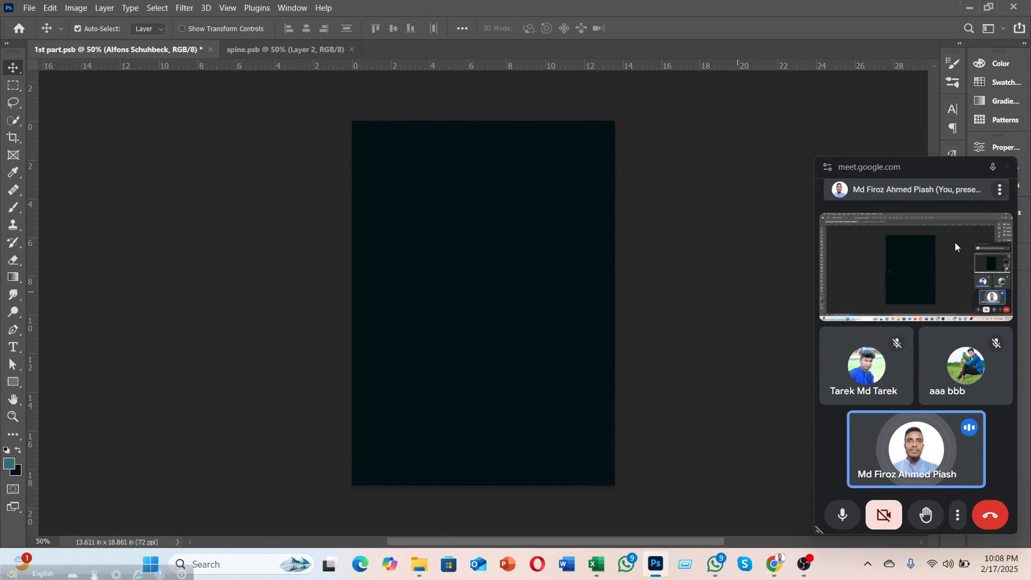
left_click(1007, 167)
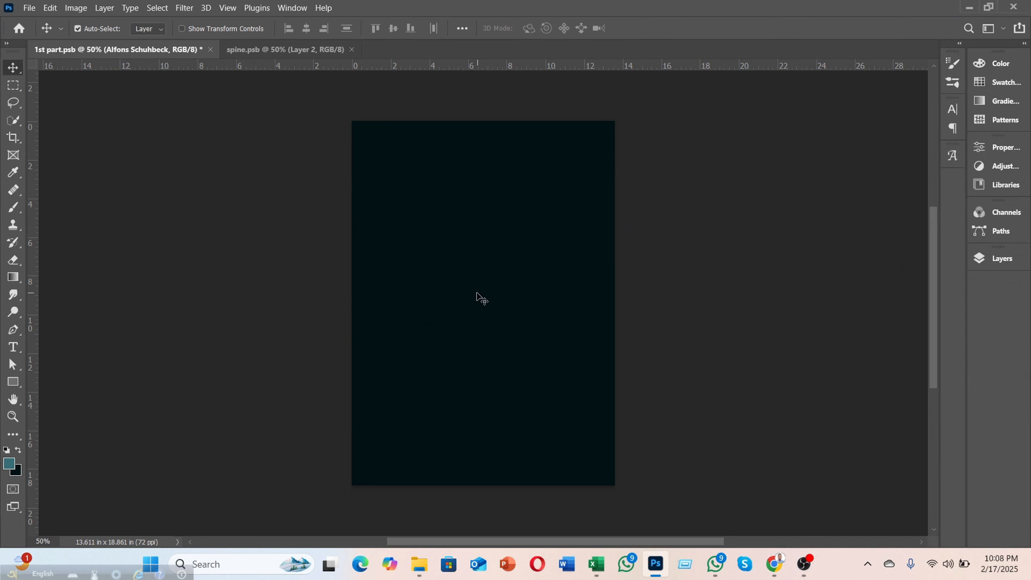
Make the hidden cover layers visible, from the author name text down to The German title, leaving Layer 1 hidden
left_click(985, 266)
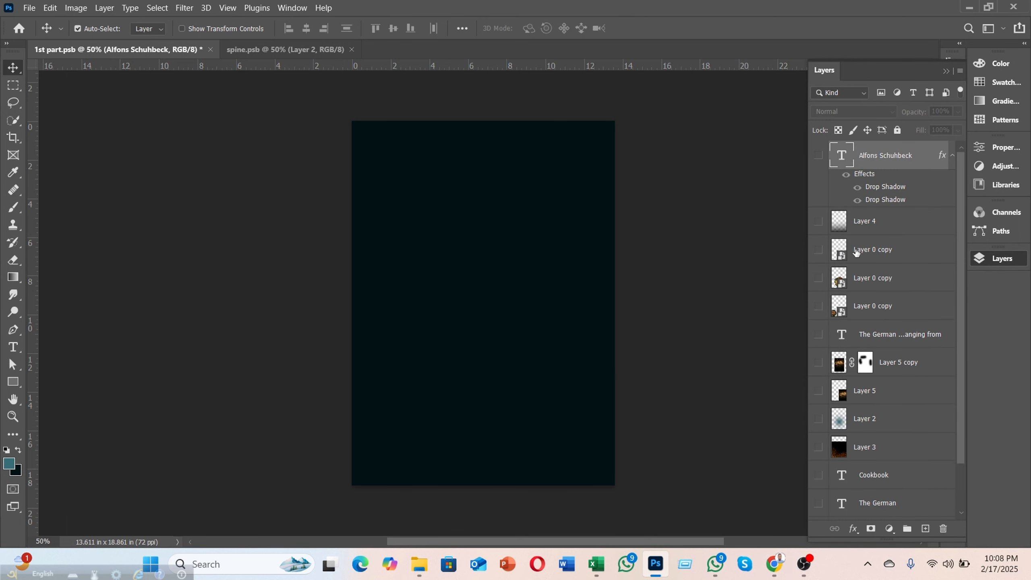
left_click_drag(818, 222, 818, 474)
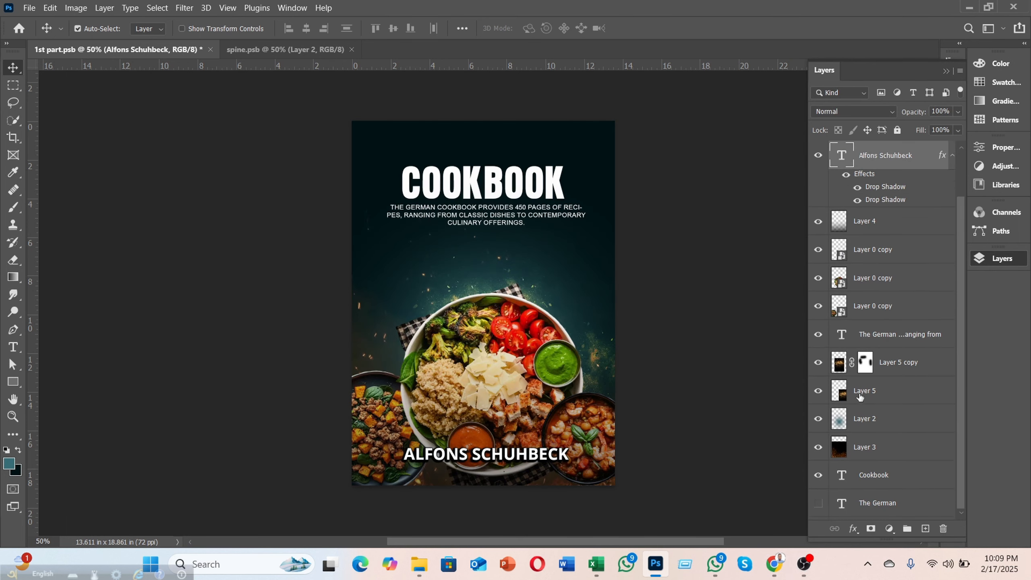
scroll(829, 408, "down", 2)
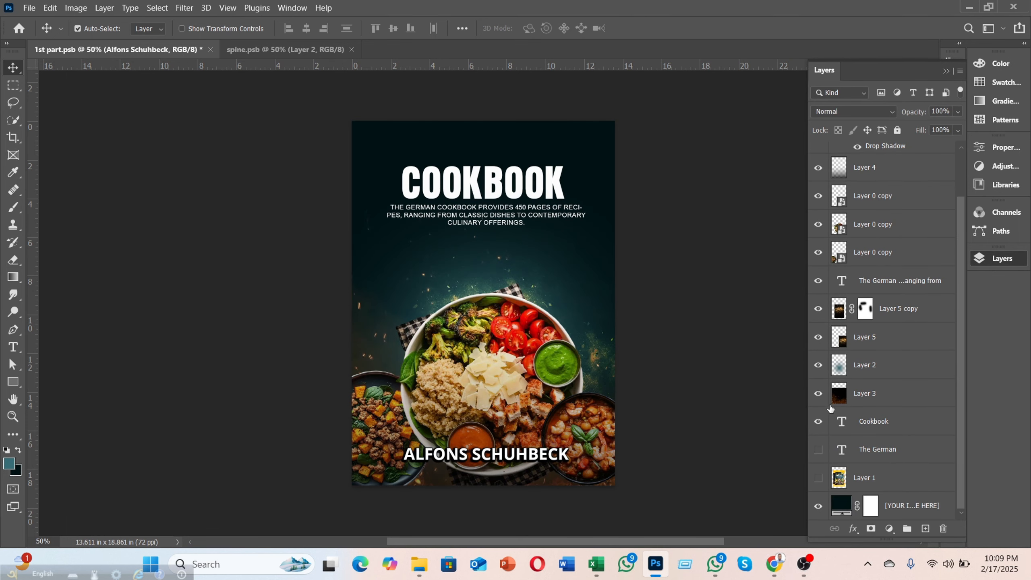
left_click(818, 478)
scroll(896, 359, "up", 2)
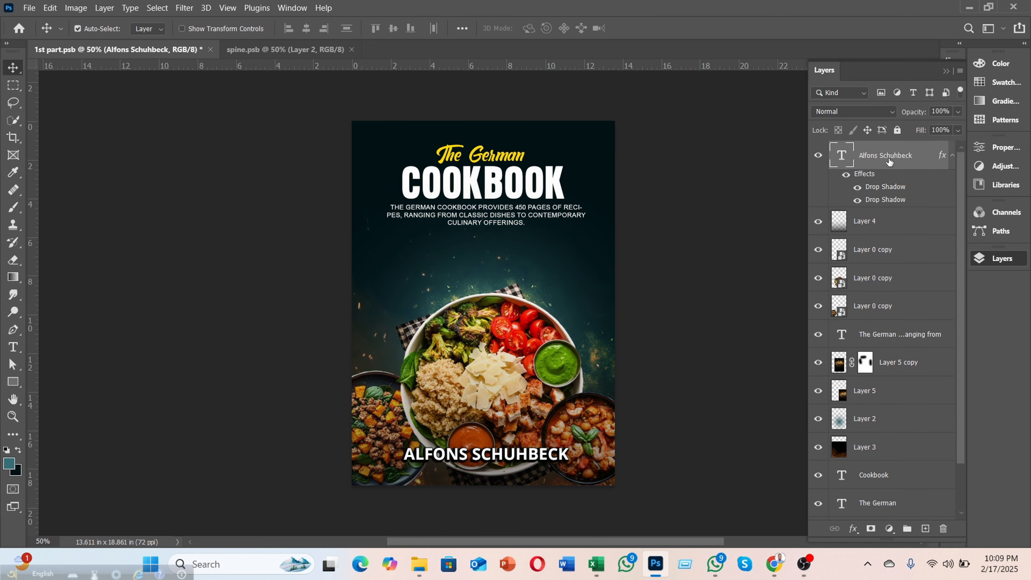
Stamp all visible cover layers into a new merged layer at the top and convert it to a smart object
key("ctrl+alt+shift+e")
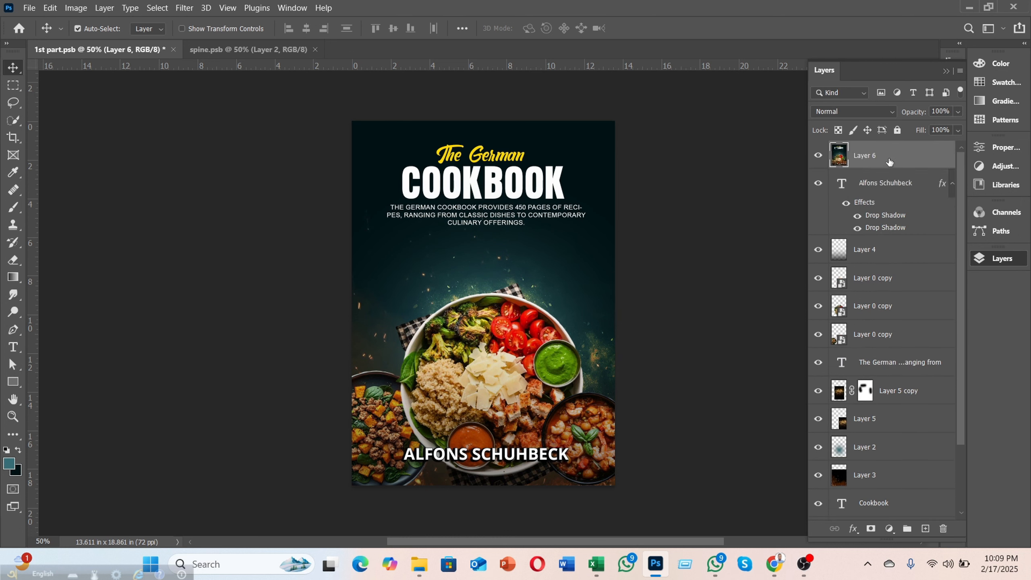
right_click(889, 161)
left_click(766, 173)
Hide the individual cover layers beneath the merged copy, down to The German text layer
left_click_drag(818, 185, 825, 487)
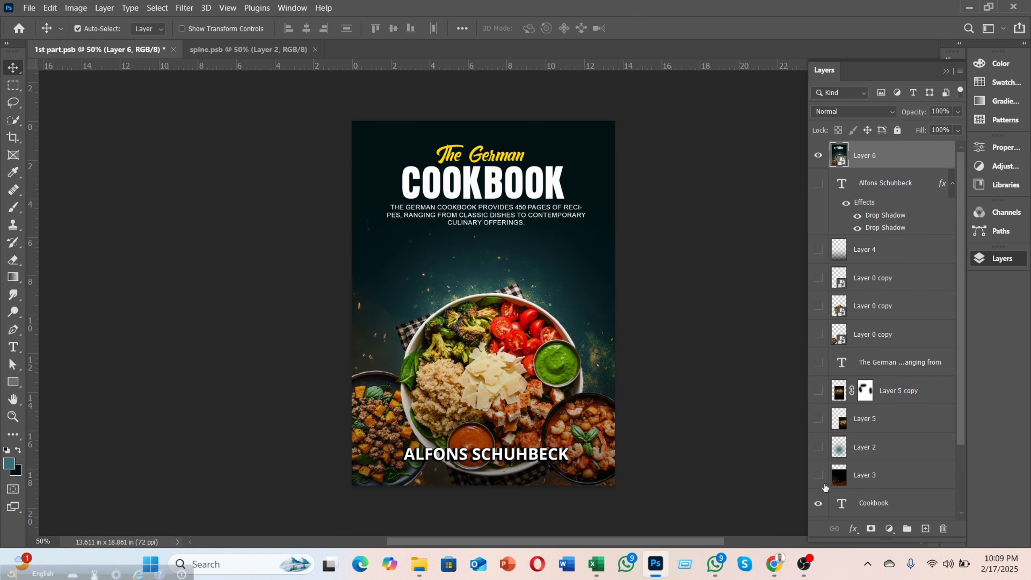
scroll(891, 397, "down", 3)
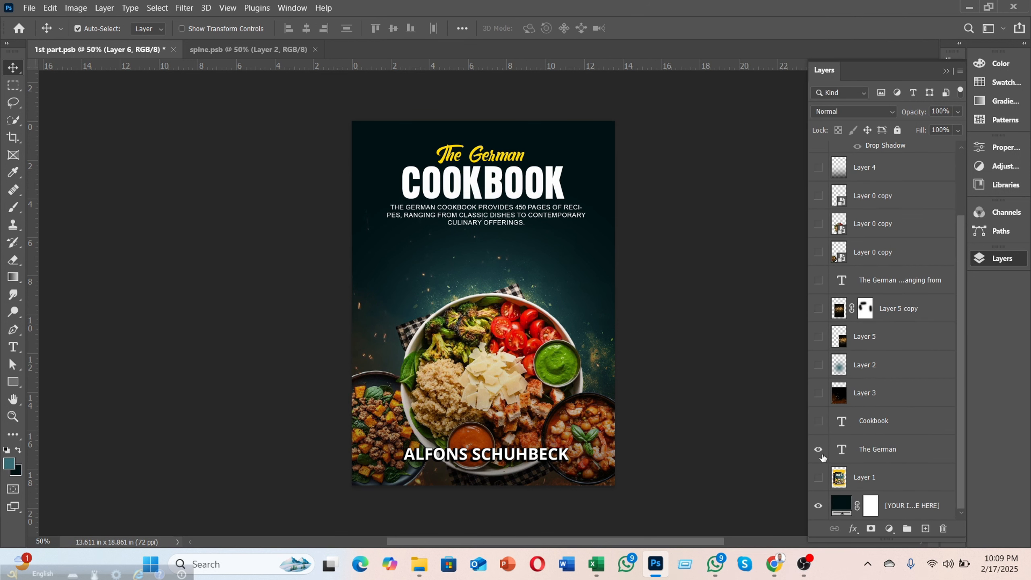
scroll(879, 377, "up", 3)
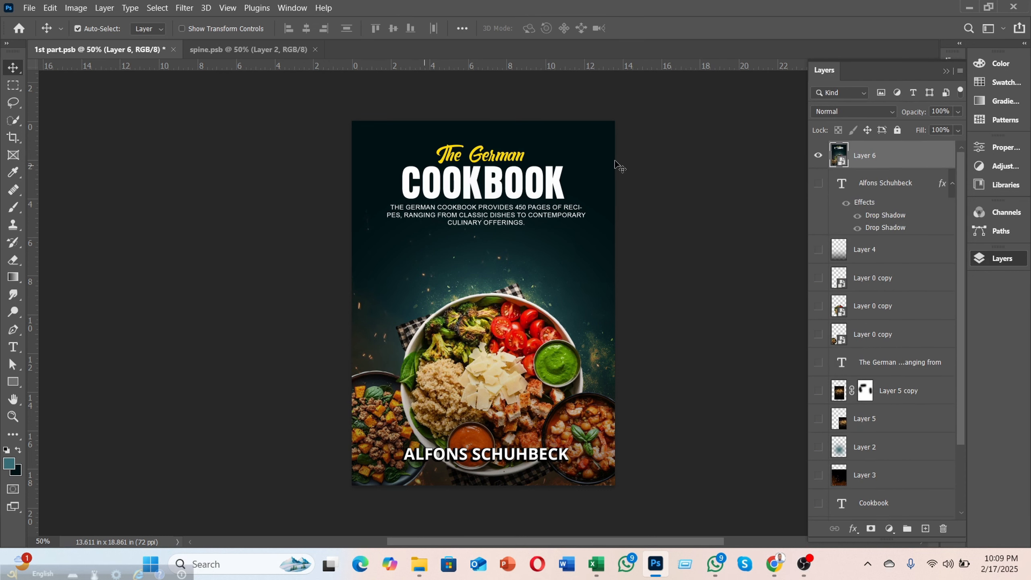
Toggle the merged cover layer's visibility to preview the design and leave it hidden, with only the dark background showing
left_click(818, 156)
left_click(818, 156)
left_click(818, 156)
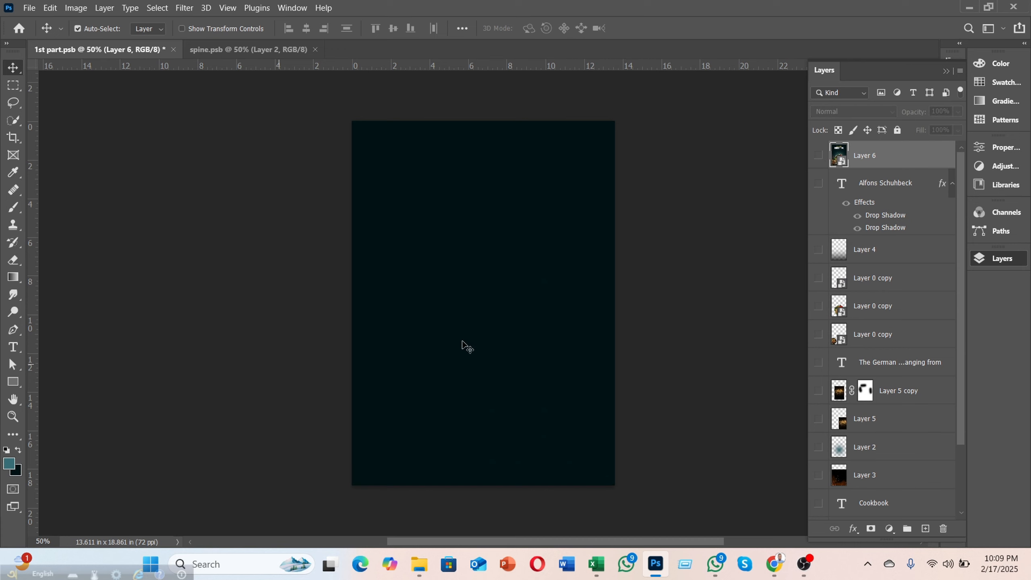
scroll(909, 355, "down", 3)
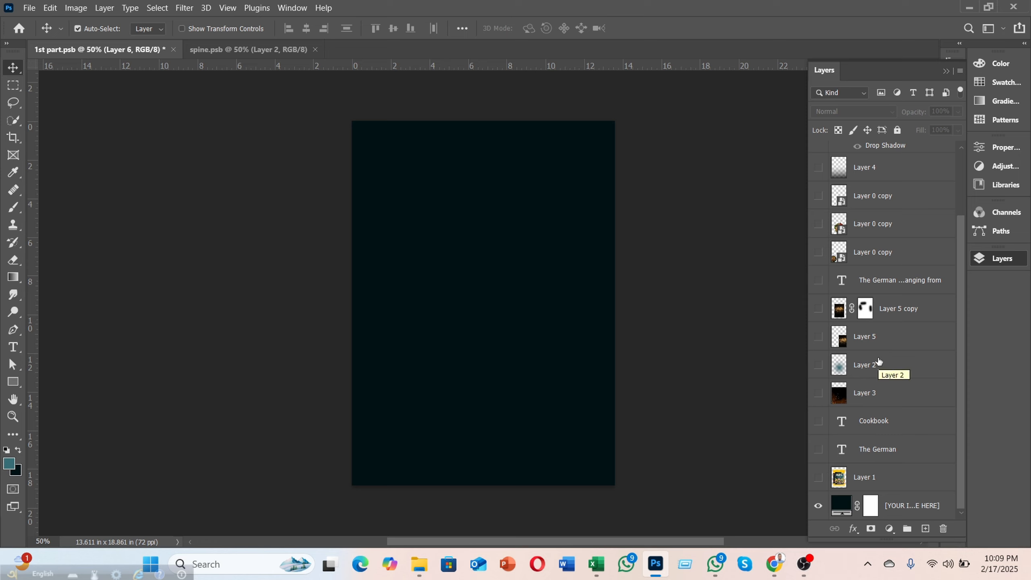
Switch to Chrome to look at the original cover on the Amazon listing, and return to Photoshop
mouse_move(782, 574)
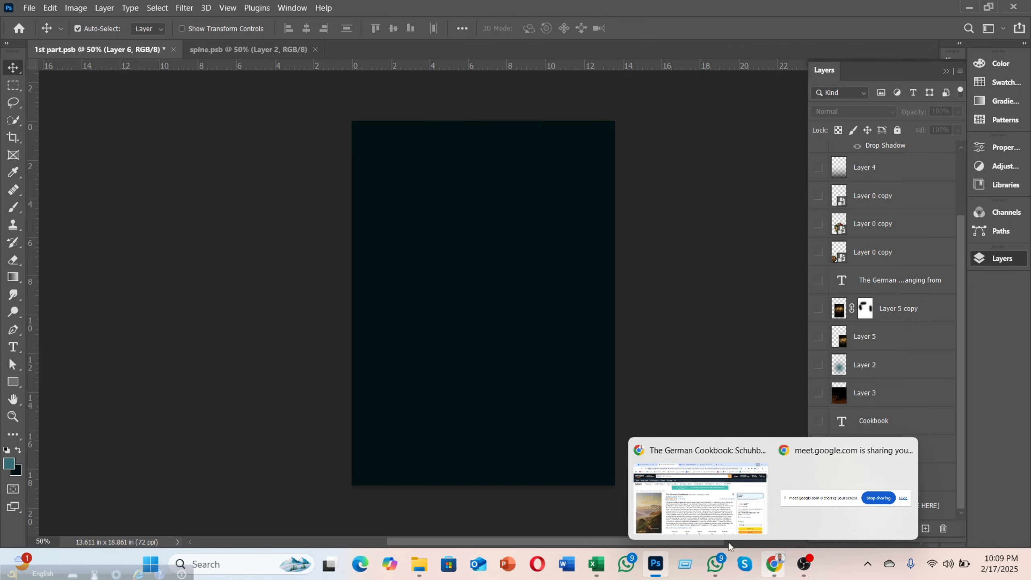
left_click(680, 503)
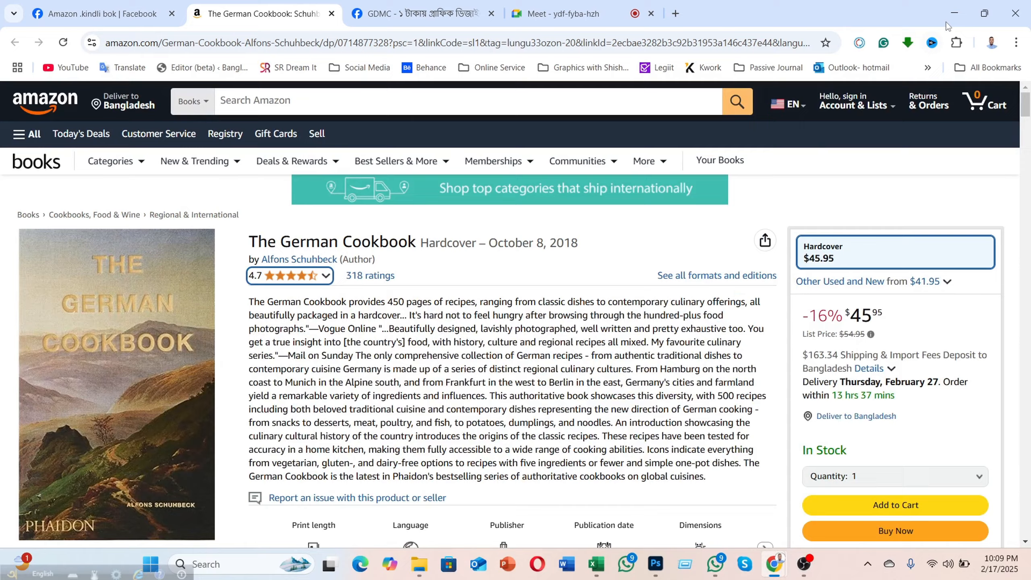
left_click(951, 16)
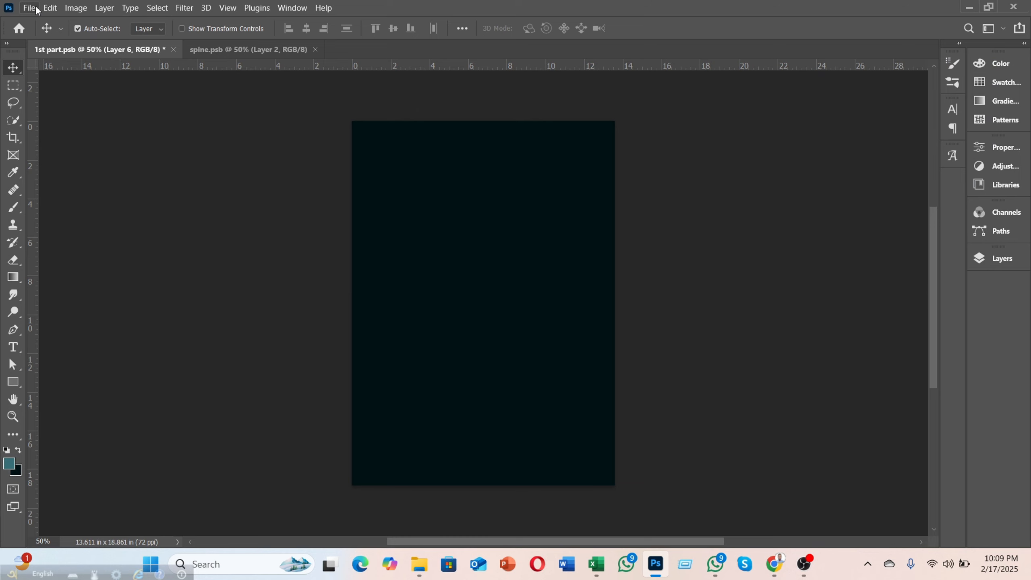
Open the zerman client folder in File Explorer and display its files as extra large icons
left_click(418, 563)
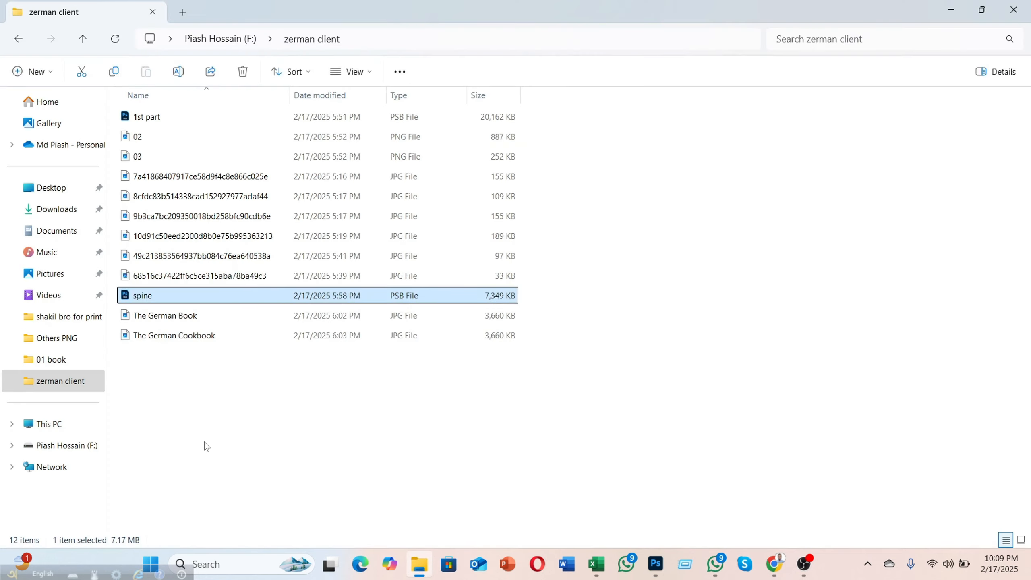
left_click(1021, 540)
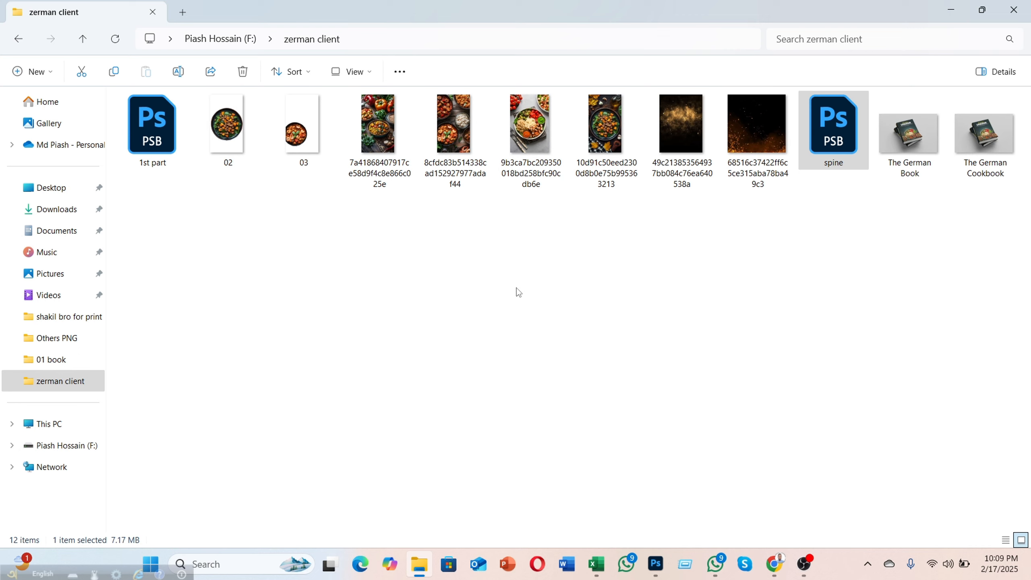
left_click(356, 73)
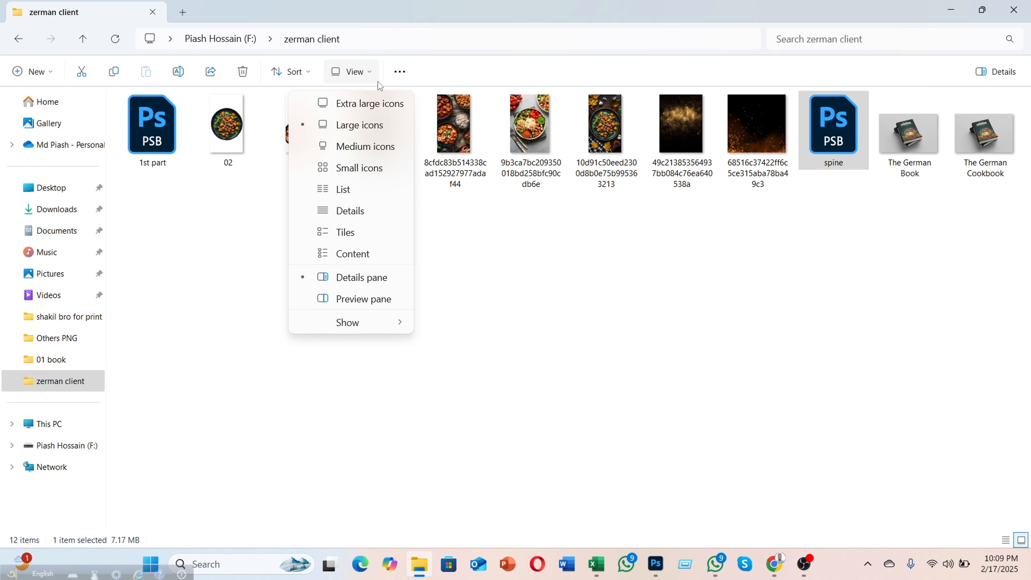
left_click(359, 104)
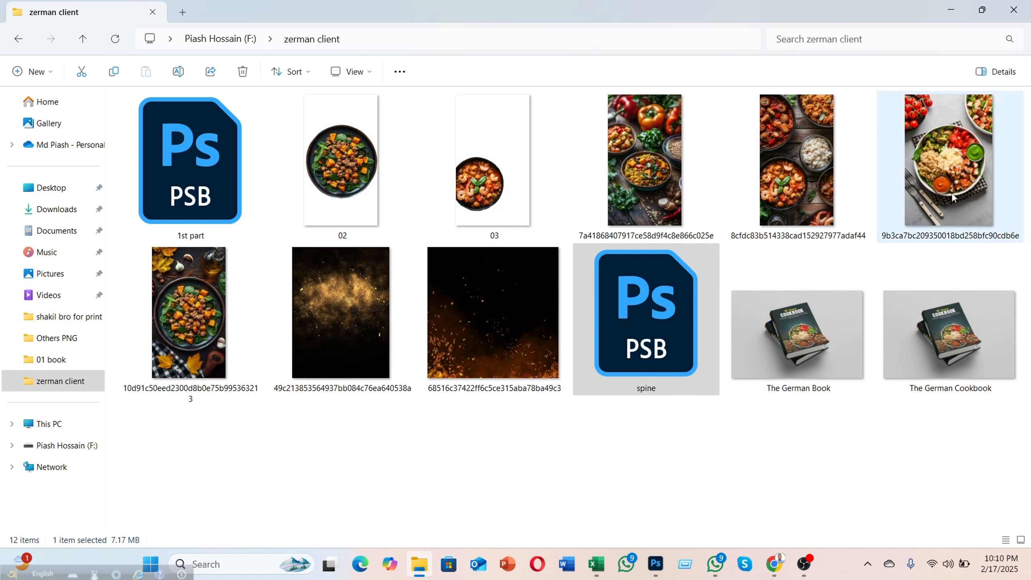
Open the salad bowl photo 9b3ca7bc209350018bd258bfc90cdb6e.jpg as its own document in Photoshop, enlarged around the bowl
left_click_drag(952, 184, 675, 37)
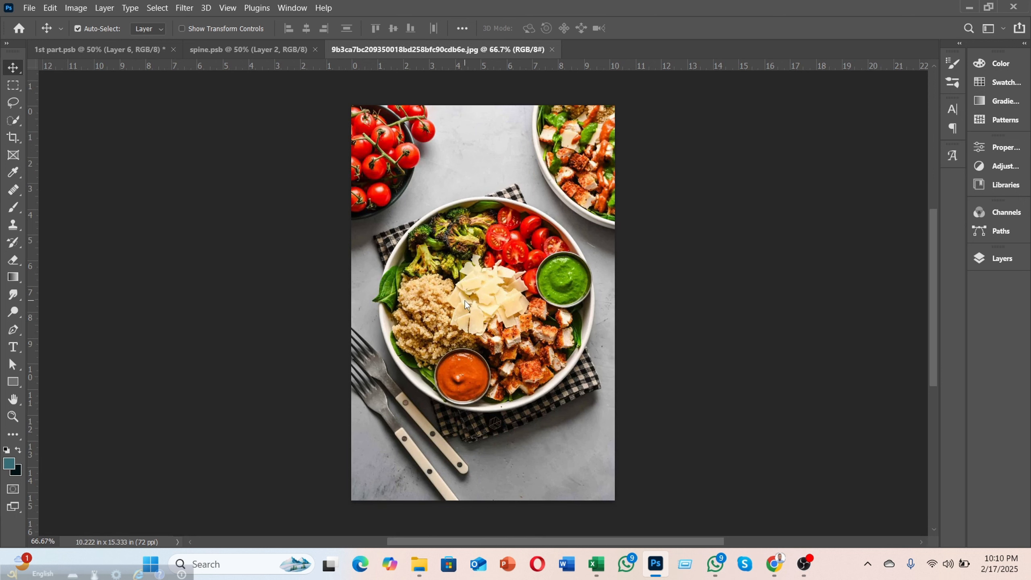
scroll(465, 300, "up", 5)
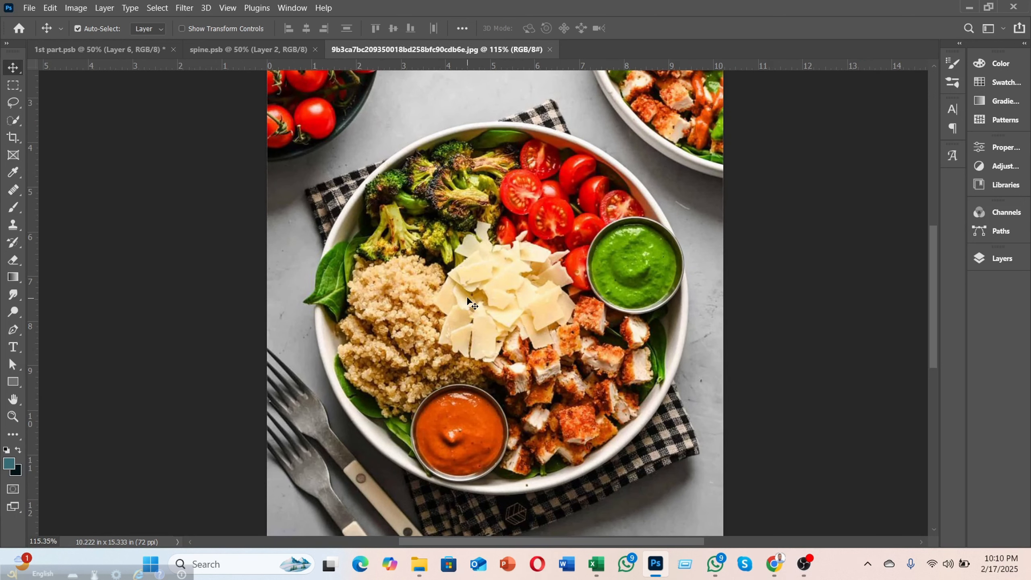
scroll(468, 300, "down", 1)
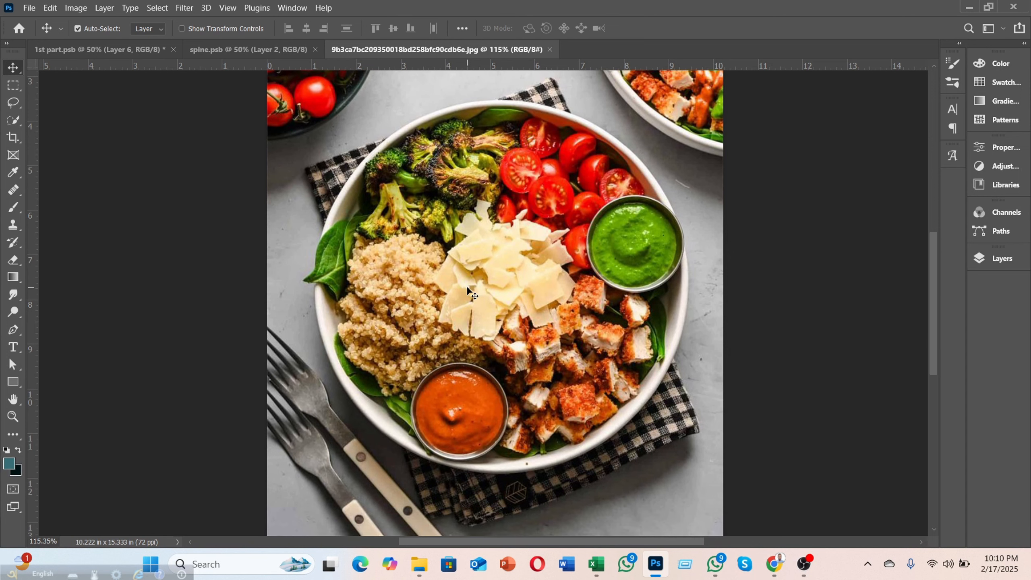
Start selecting the bowl and its food with the Quick Selection tool, painting over the contents and rim
left_click(16, 119)
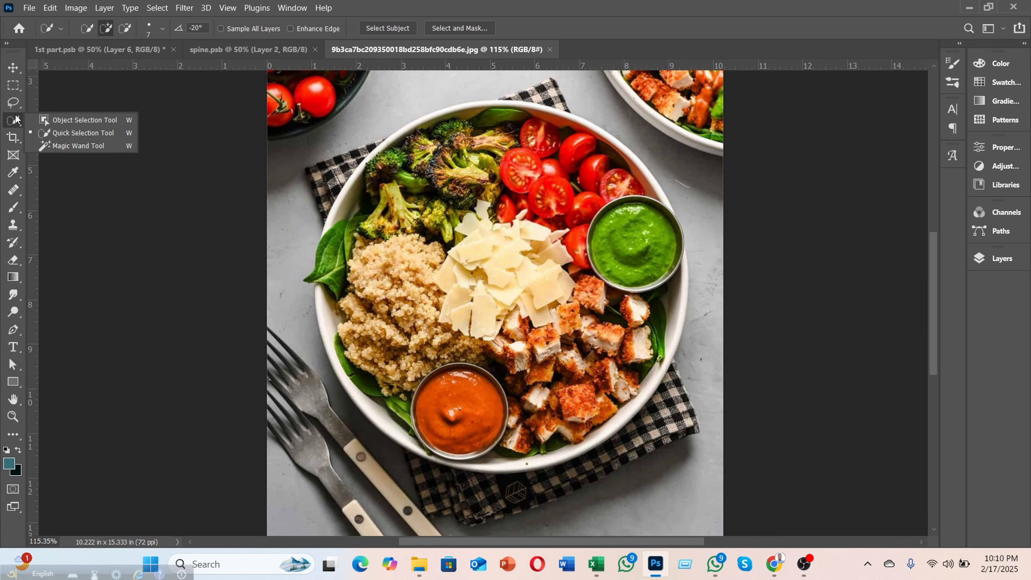
left_click(61, 136)
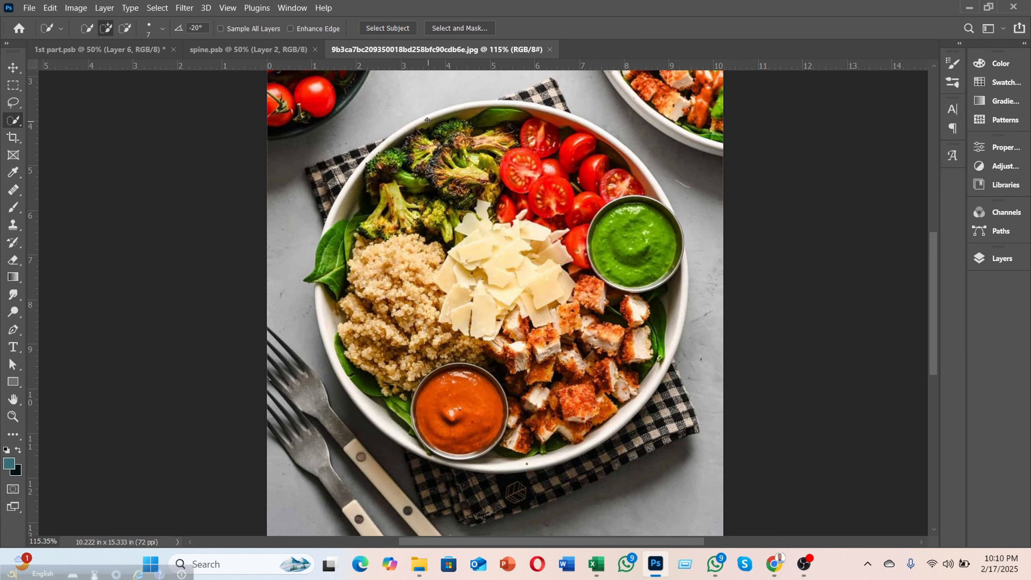
mouse_move(464, 221)
left_mouse_down()
mouse_move(512, 411)
mouse_move(550, 161)
mouse_move(547, 130)
mouse_move(492, 108)
left_mouse_up()
mouse_move(414, 132)
left_mouse_down()
mouse_move(325, 171)
mouse_move(312, 195)
mouse_move(368, 276)
mouse_move(349, 365)
mouse_move(447, 467)
mouse_move(605, 447)
mouse_move(650, 231)
mouse_move(615, 196)
left_mouse_up()
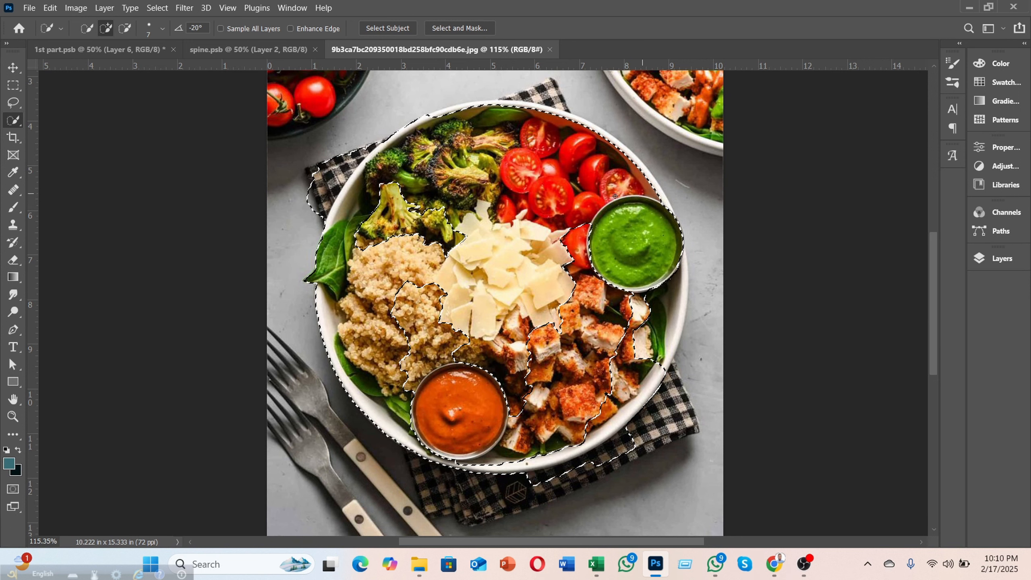
Enlarge the selection brush to 30 and extend the selection over the rest of the bowl, its rim and the checkered napkin
key("bracketright")
key("bracketright")
key("bracketright")
key("bracketright")
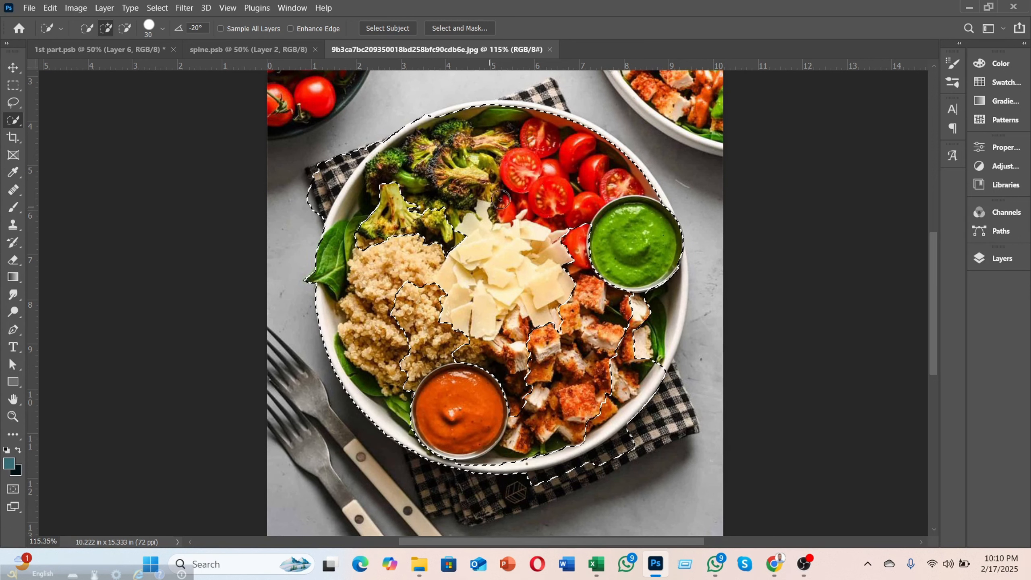
mouse_move(596, 489)
left_mouse_down()
mouse_move(660, 408)
mouse_move(651, 429)
mouse_move(450, 461)
mouse_move(444, 474)
mouse_move(502, 491)
mouse_move(434, 484)
mouse_move(424, 460)
mouse_move(439, 349)
mouse_move(430, 269)
mouse_move(374, 190)
left_mouse_up()
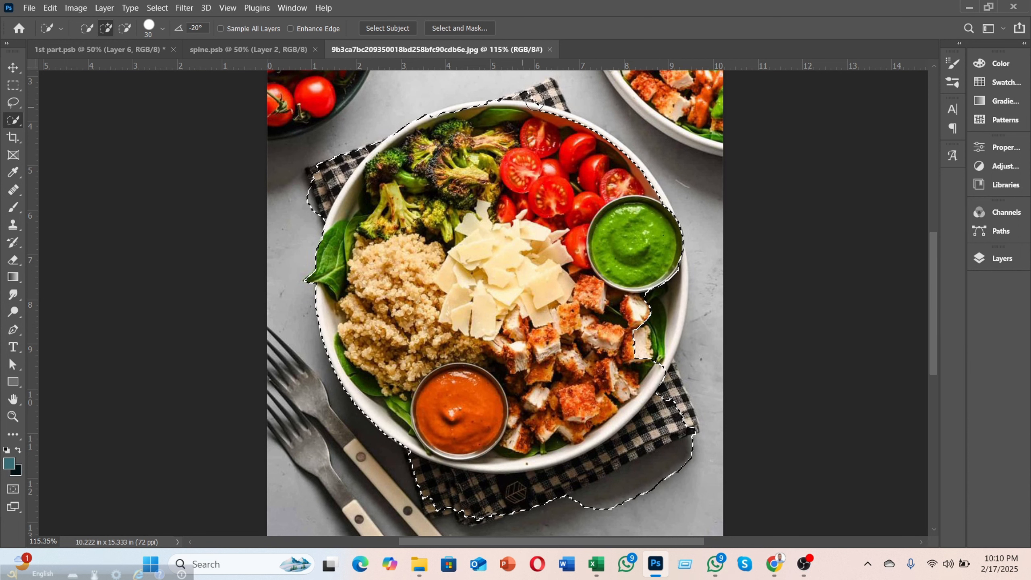
left_click_drag(545, 96, 552, 101)
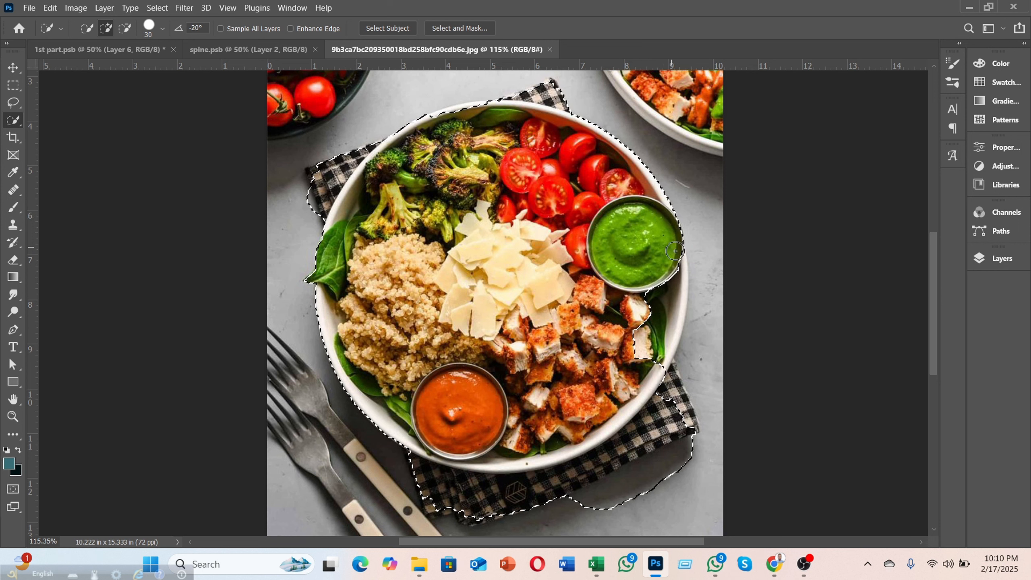
left_click_drag(675, 251, 637, 376)
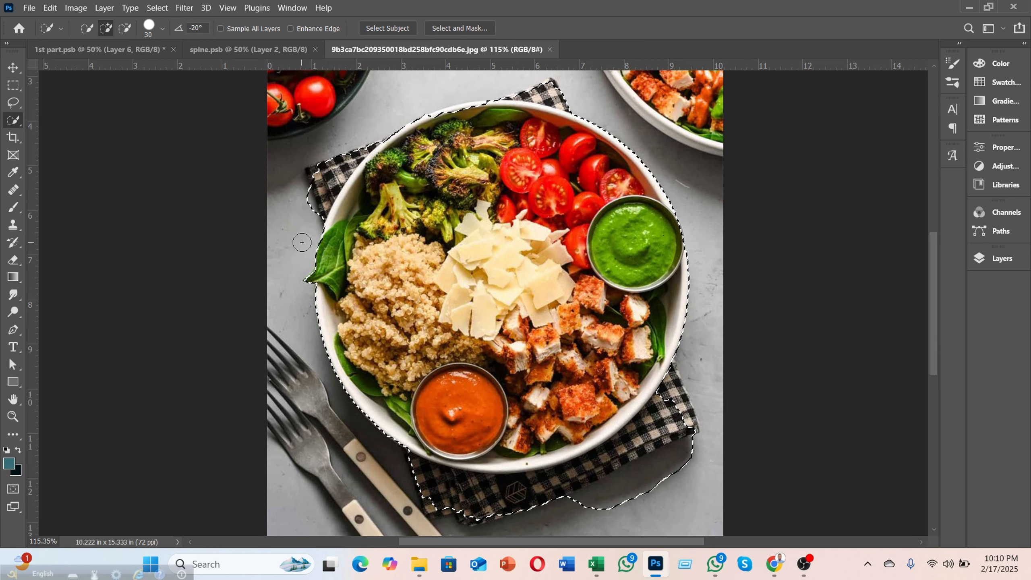
Reduce the selection brush to 10 and tighten the selection around the napkin corner beside the broccoli, excluding the grey table
scroll(325, 236, "up", 5)
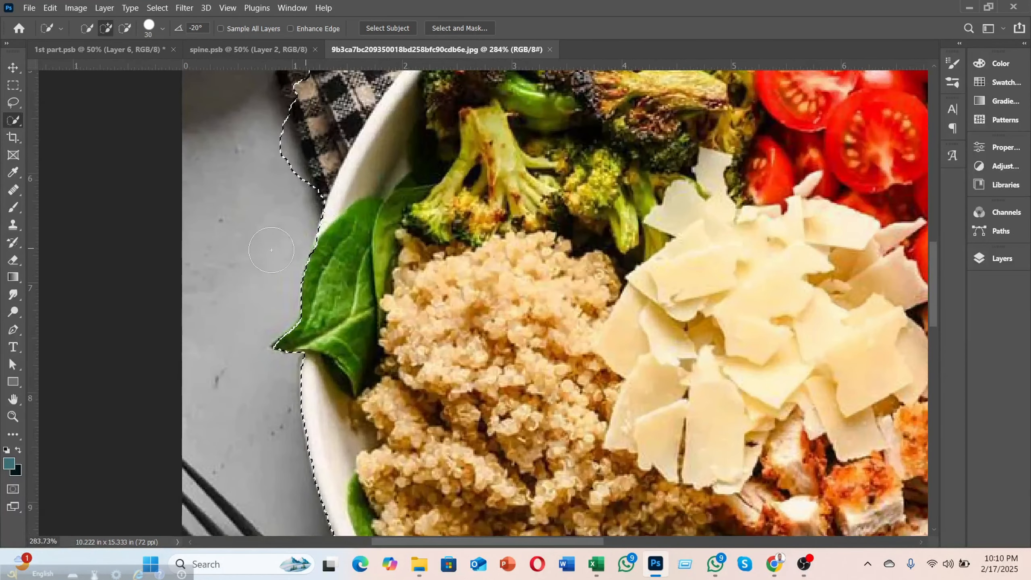
scroll(269, 233, "up", 3)
key("bracketleft")
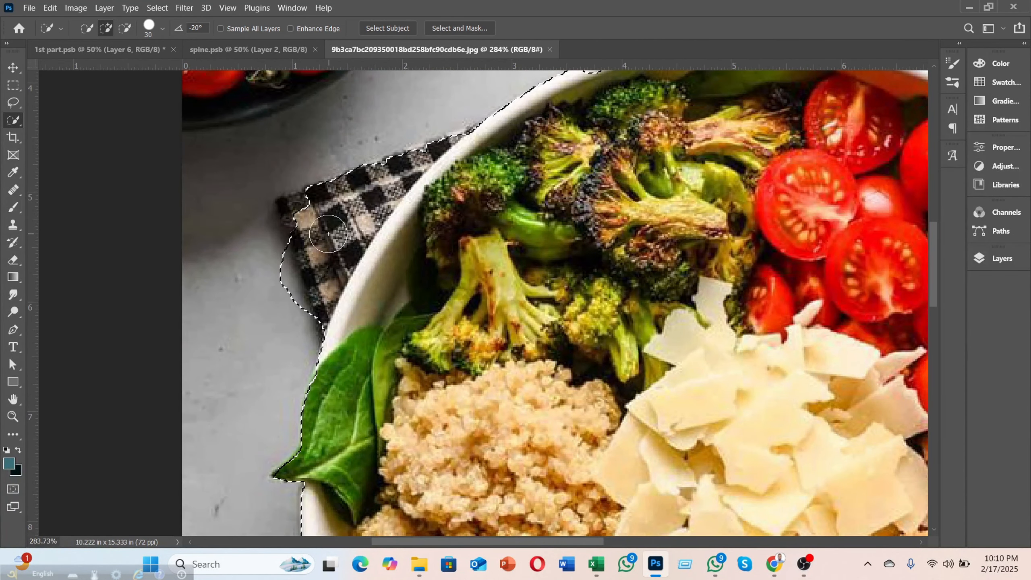
key("bracketleft")
left_click(294, 216)
mouse_move(300, 225)
left_mouse_down()
mouse_move(303, 272)
mouse_move(282, 298)
left_mouse_up()
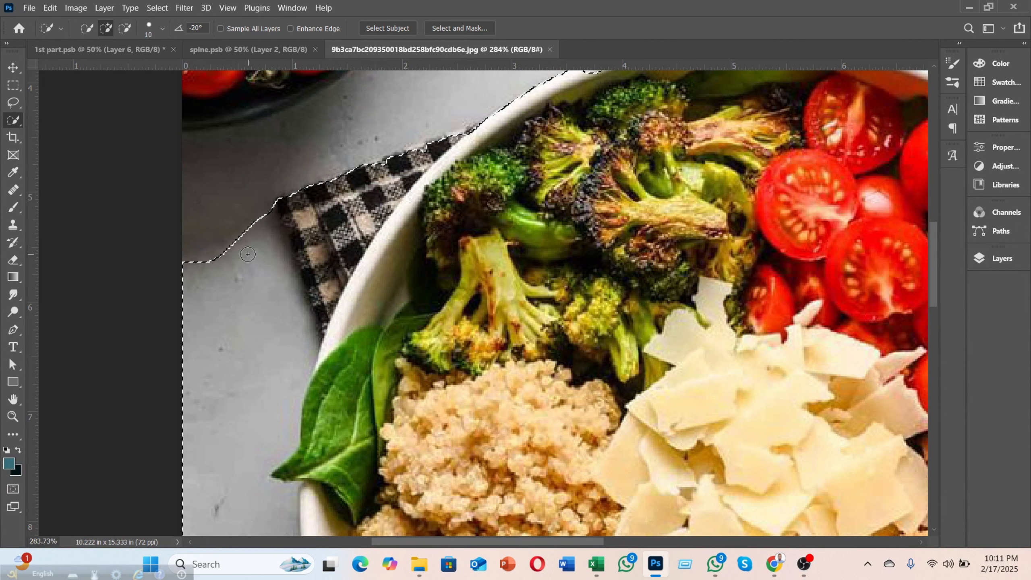
mouse_move(248, 254)
left_mouse_down()
mouse_move(238, 239)
mouse_move(277, 292)
mouse_move(287, 271)
left_mouse_up()
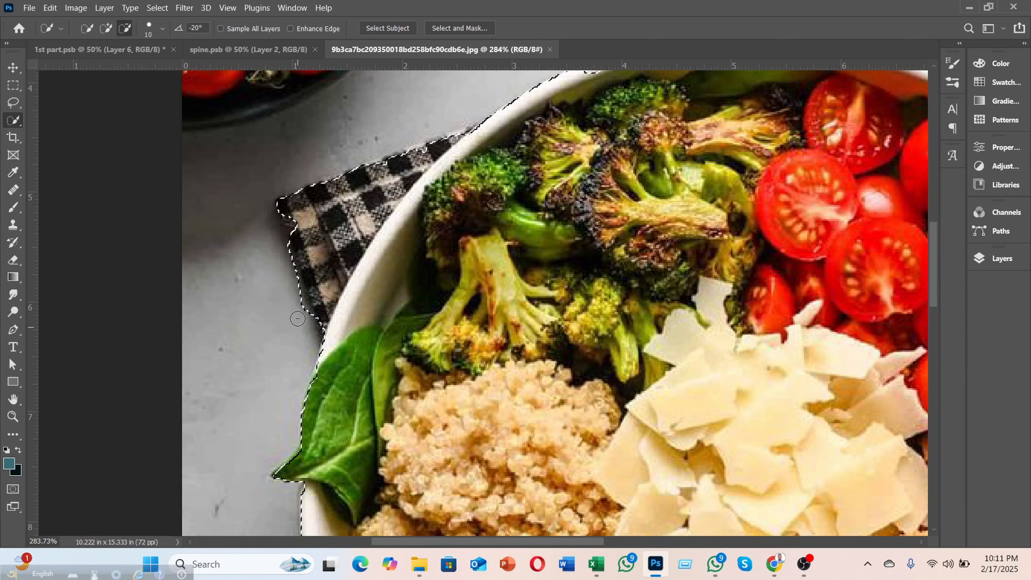
mouse_move(297, 297)
left_mouse_down()
mouse_move(289, 249)
mouse_move(317, 277)
left_mouse_up()
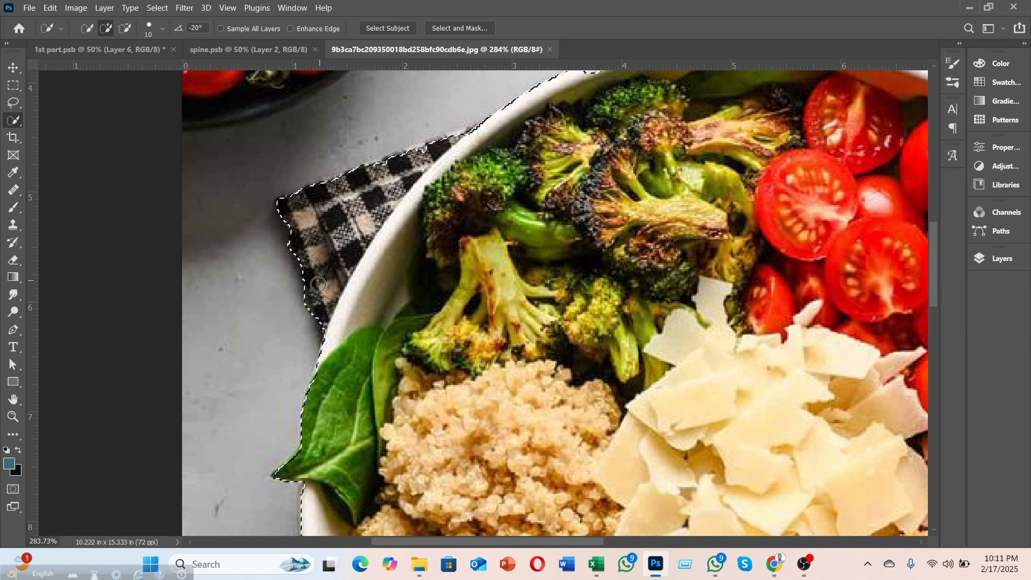
Extend the selection over the missed lower edge of the checkered napkin beside the fork handle
scroll(495, 348, "down", 5)
scroll(496, 348, "down", 12)
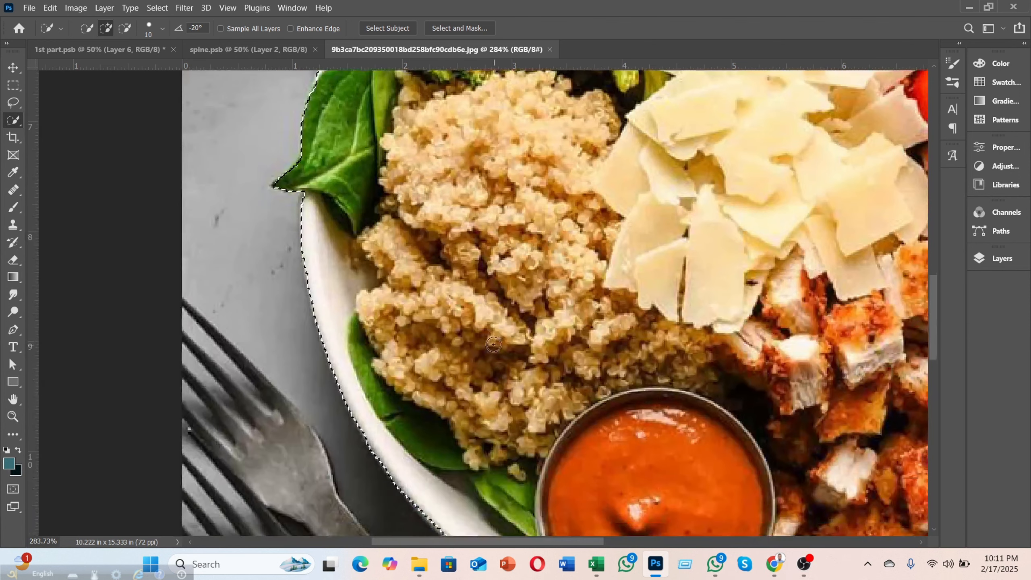
scroll(520, 354, "down", 2)
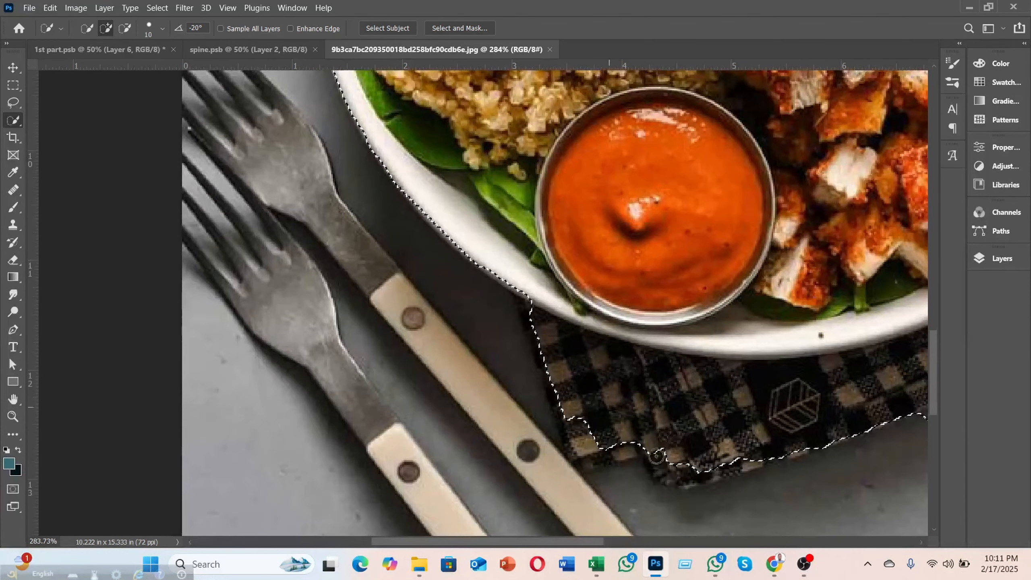
left_click(617, 449)
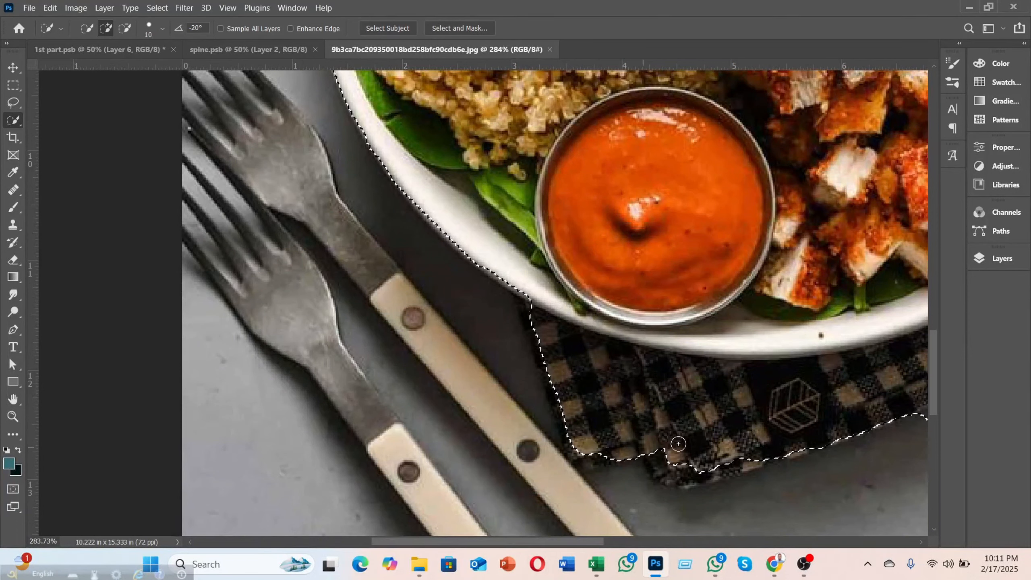
mouse_move(672, 444)
left_mouse_down()
mouse_move(694, 477)
mouse_move(762, 460)
mouse_move(714, 470)
mouse_move(740, 467)
left_mouse_up()
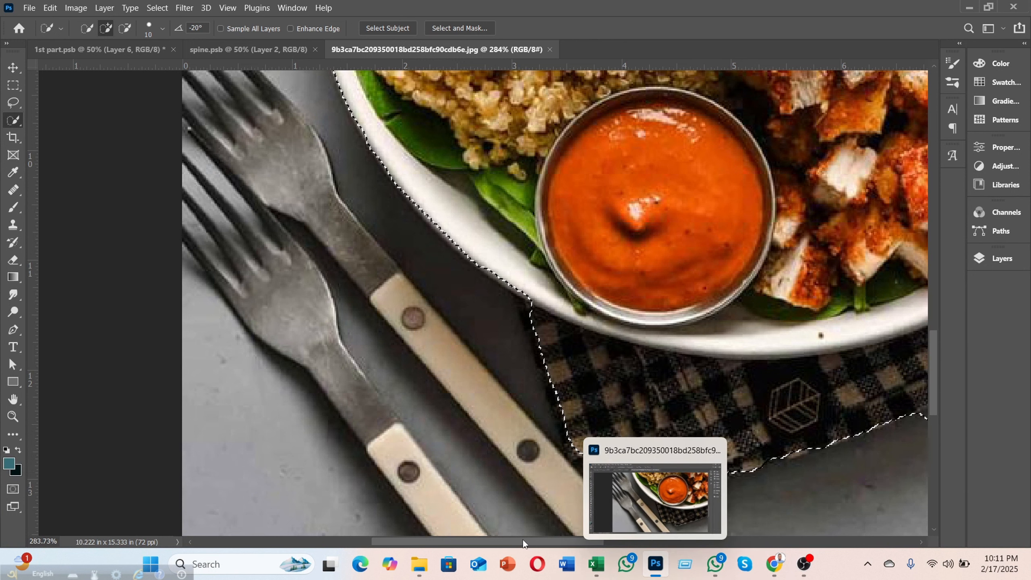
Subtract the grey table shadow beneath the lower napkin from the selection, following the fabric's edge
left_click_drag(514, 542, 632, 543)
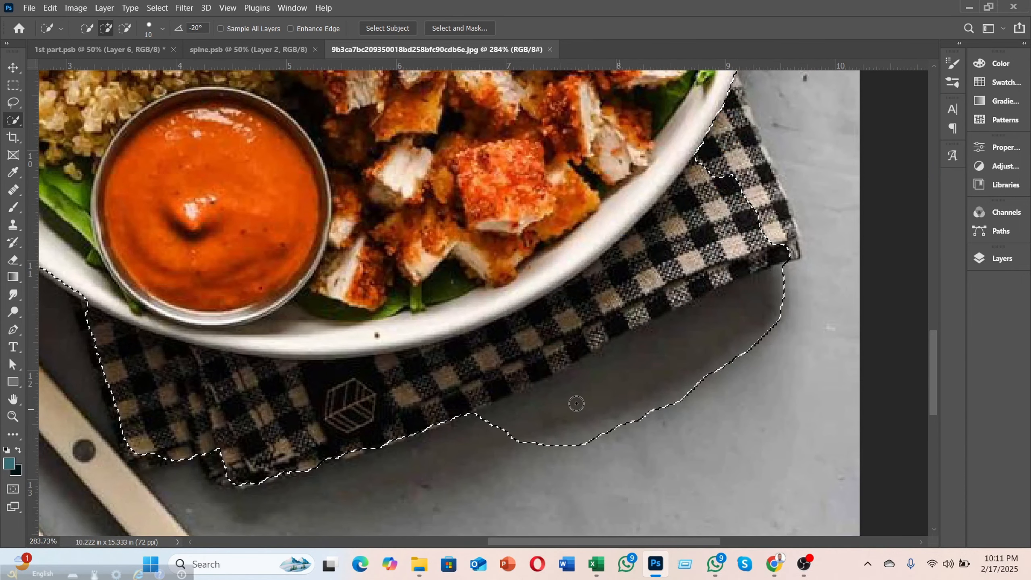
key("alt")
mouse_move(476, 433)
left_mouse_down()
mouse_move(603, 393)
mouse_move(713, 336)
mouse_move(699, 364)
mouse_move(548, 440)
mouse_move(527, 410)
mouse_move(686, 327)
mouse_move(558, 377)
mouse_move(673, 321)
mouse_move(698, 296)
mouse_move(592, 332)
mouse_move(595, 341)
left_mouse_up()
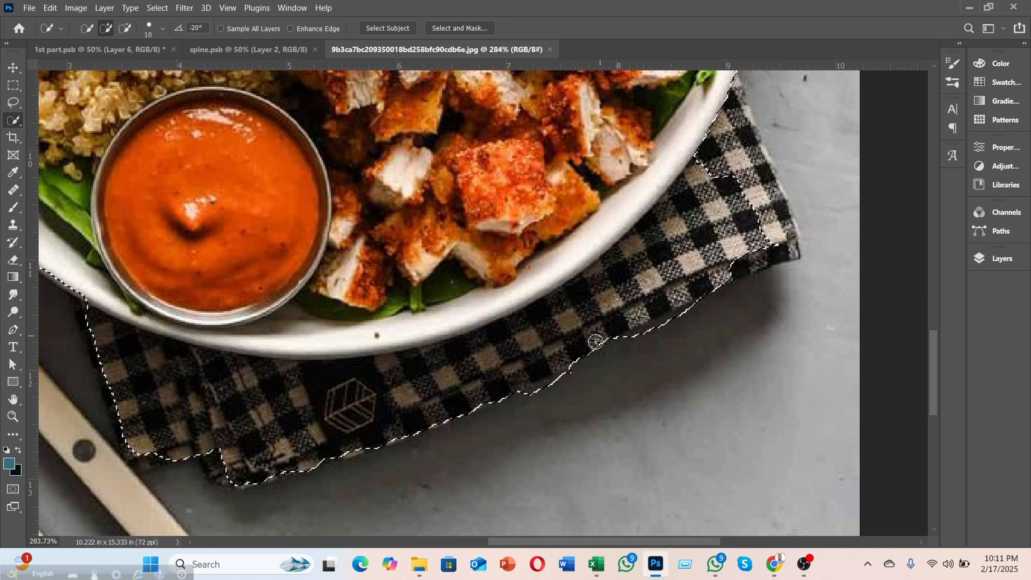
left_click_drag(531, 396, 568, 371)
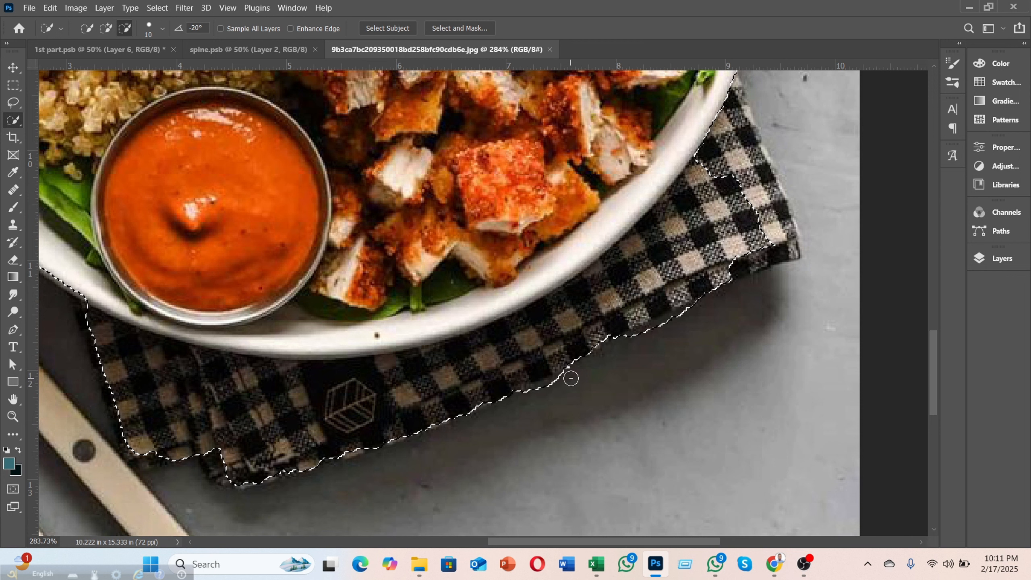
Add the lower napkin's outer corner and its edge up to the bowl rim to the selection
mouse_move(738, 151)
left_mouse_down()
mouse_move(755, 206)
mouse_move(775, 229)
mouse_move(744, 249)
left_mouse_up()
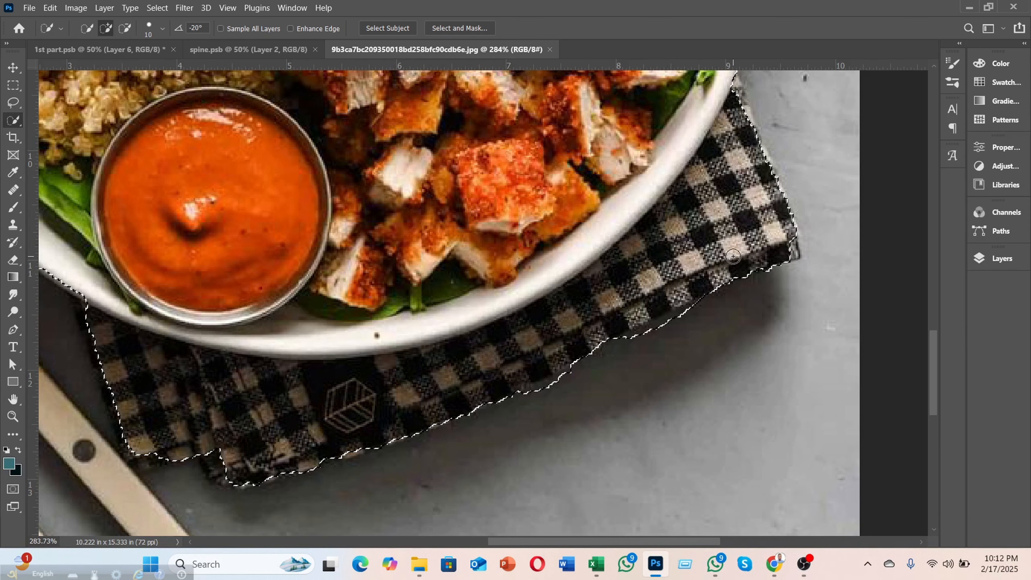
scroll(739, 251, "up", 3)
scroll(727, 256, "up", 1)
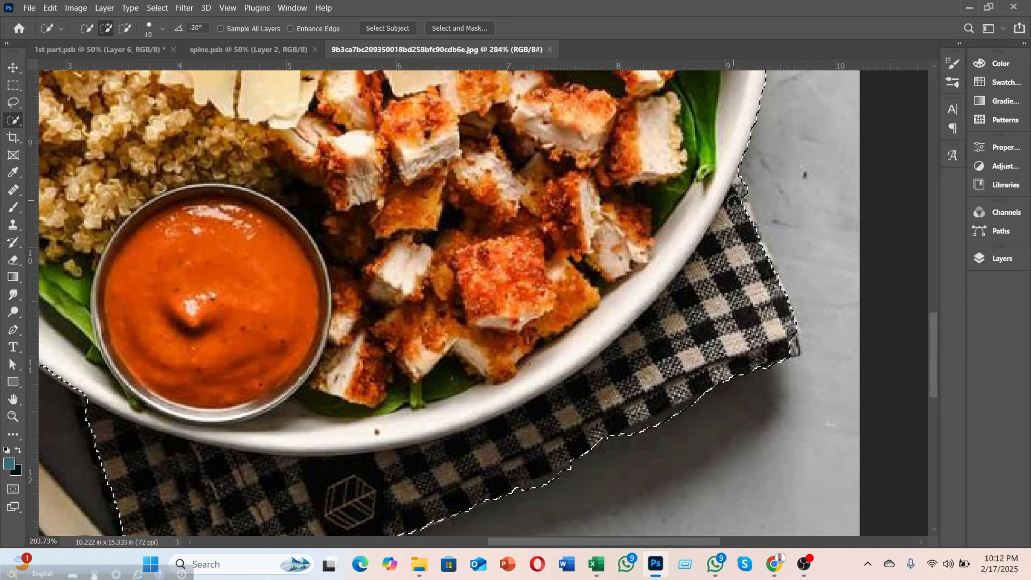
left_click_drag(727, 181, 736, 209)
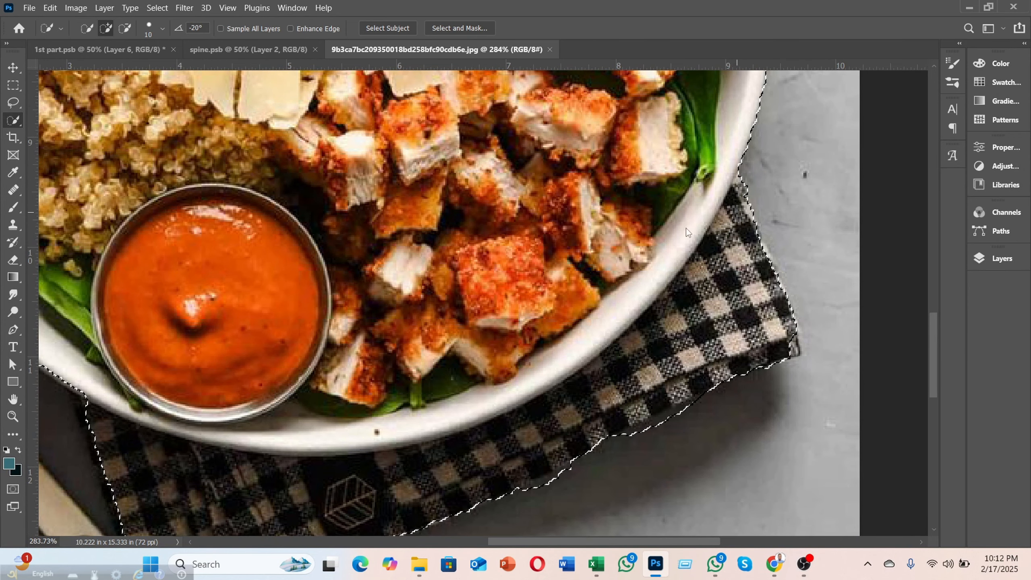
mouse_move(697, 256)
left_mouse_down()
mouse_move(744, 316)
mouse_move(791, 345)
left_mouse_up()
scroll(722, 296, "down", 3)
scroll(670, 304, "up", 3)
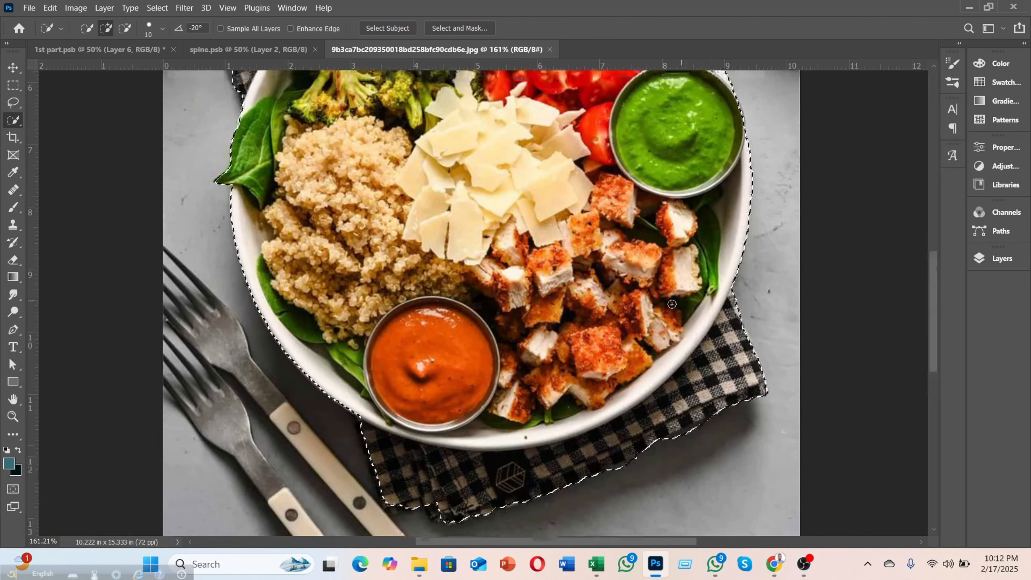
scroll(670, 304, "down", 2)
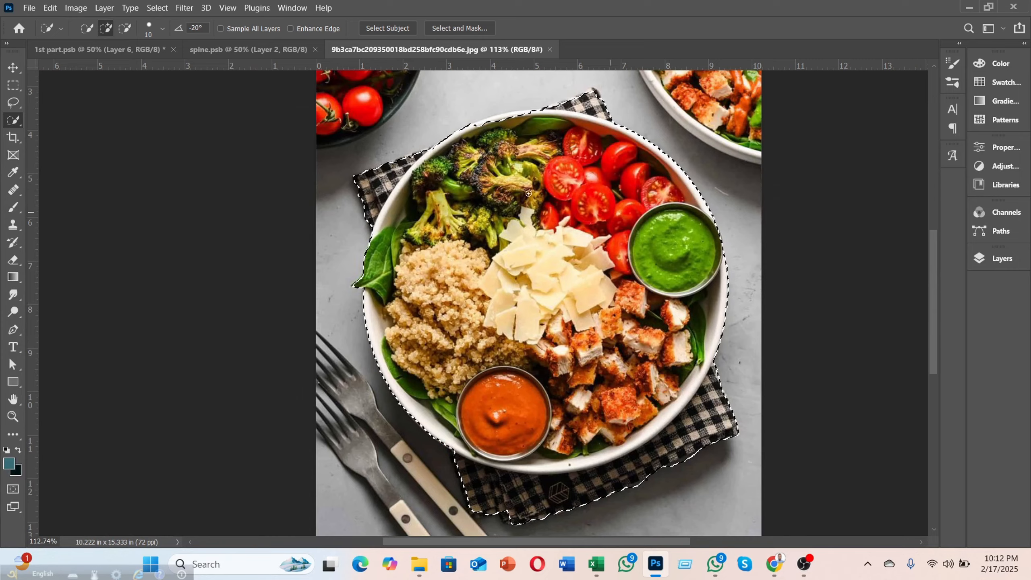
Correct the selection along the bowl's upper rim above the broccoli so it follows the white edge
scroll(526, 188, "up", 3)
scroll(459, 267, "up", 2)
scroll(460, 267, "up", 5)
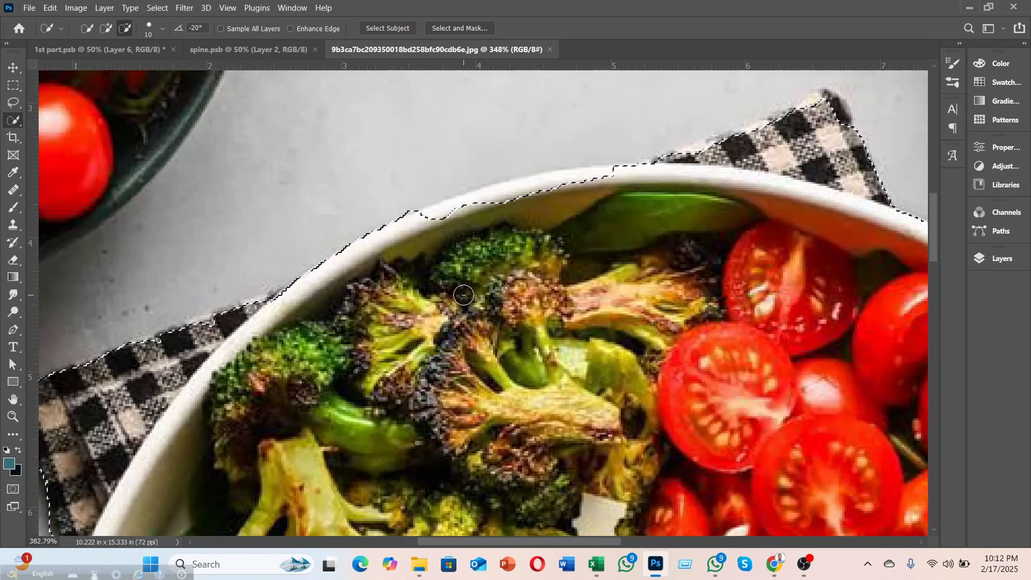
mouse_move(463, 295)
left_mouse_down()
mouse_move(467, 260)
mouse_move(445, 213)
mouse_move(492, 208)
left_mouse_up()
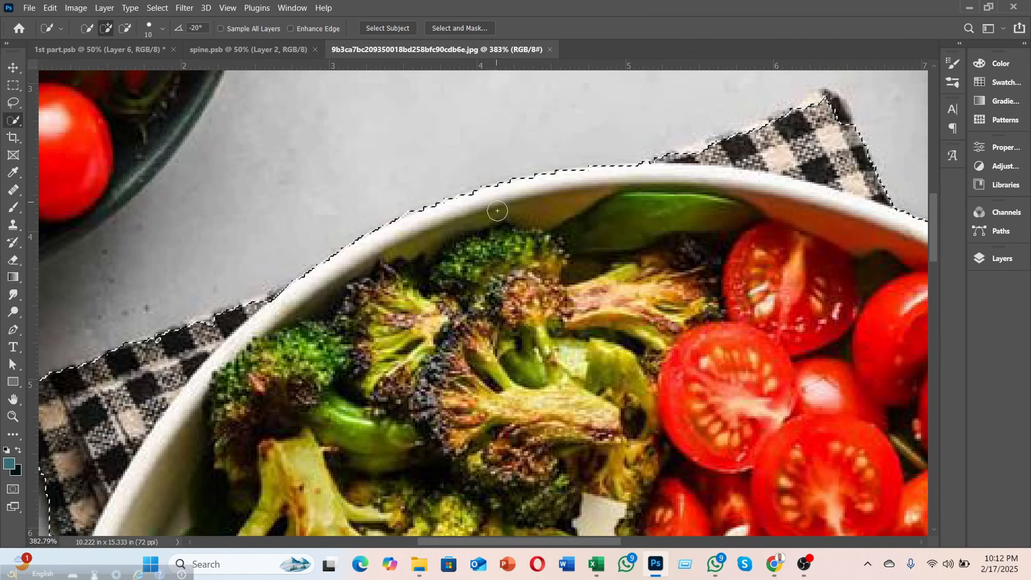
scroll(583, 298, "down", 5)
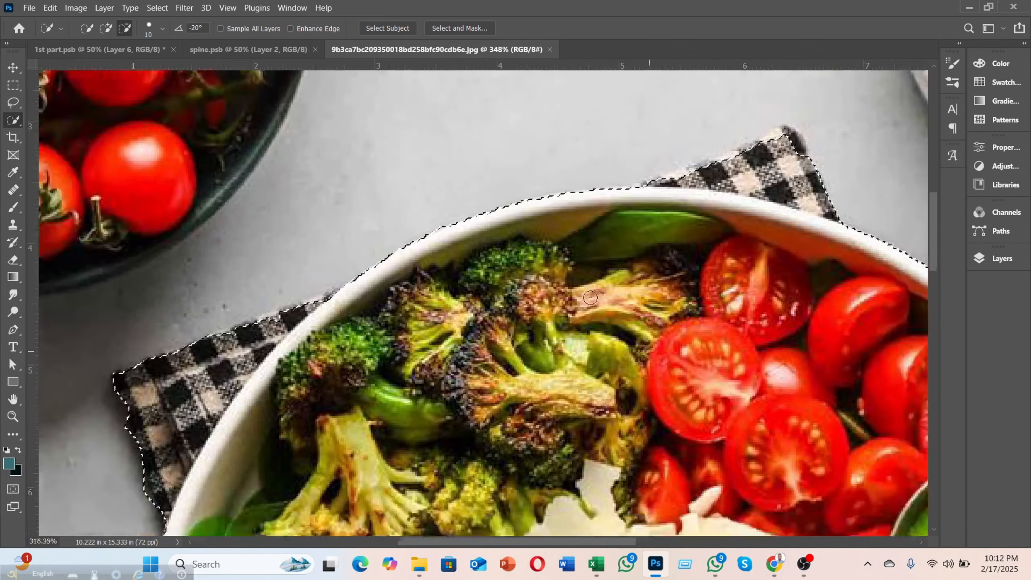
scroll(589, 292, "down", 3)
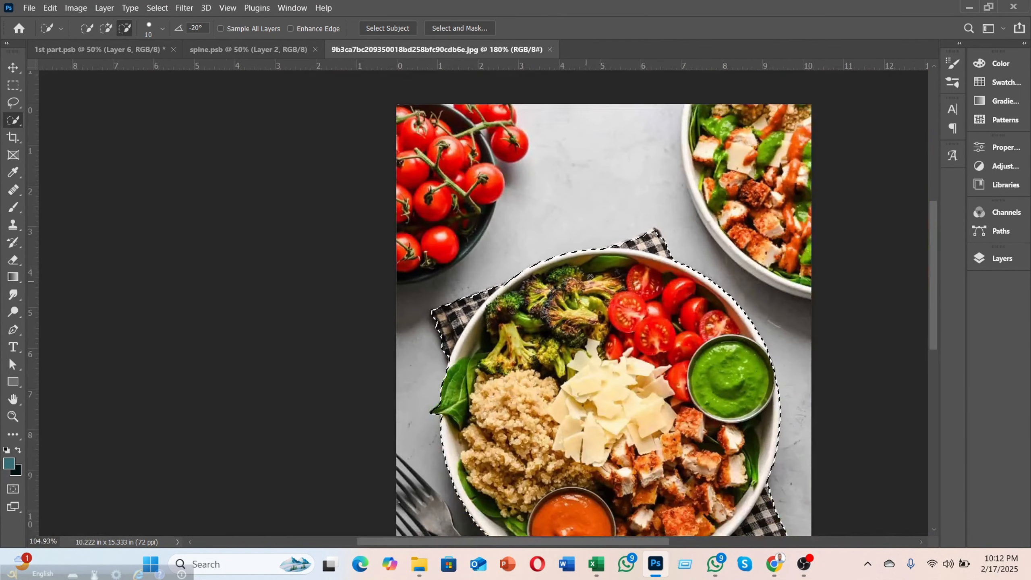
scroll(589, 292, "down", 5)
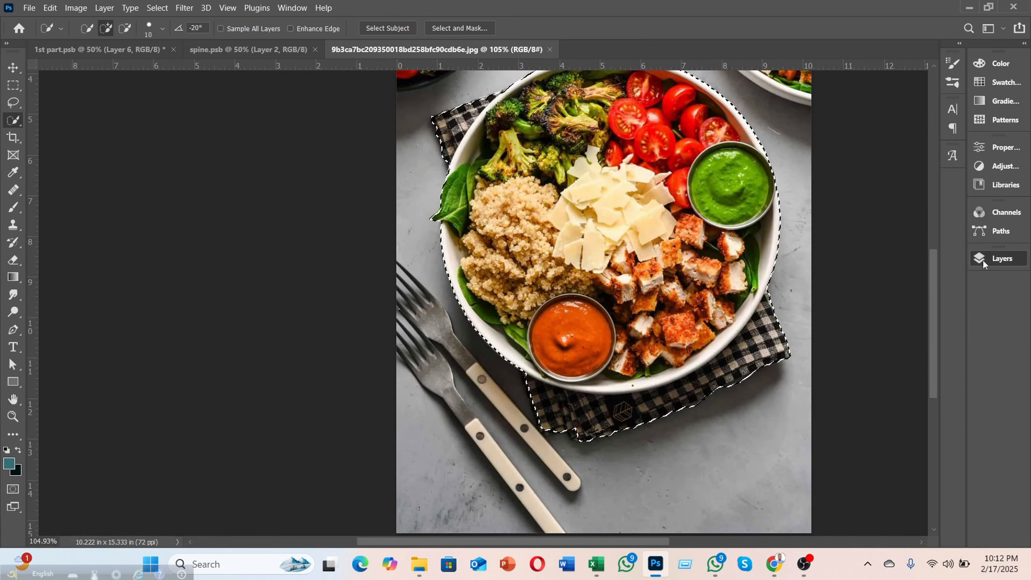
Add a layer mask from the selection to isolate the bowl and napkin from the photo background
left_click(990, 259)
left_click(870, 528)
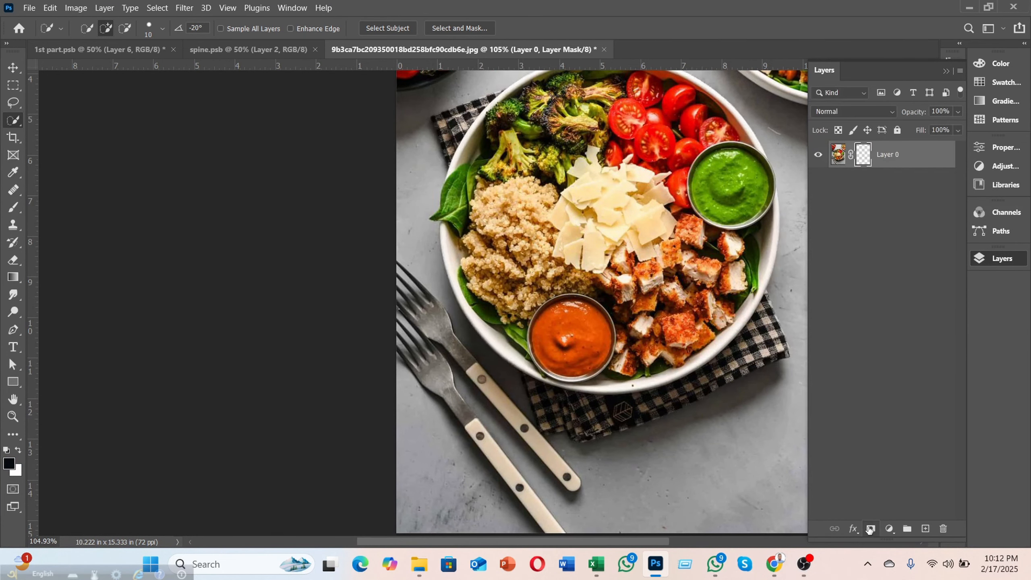
scroll(625, 322, "down", 2)
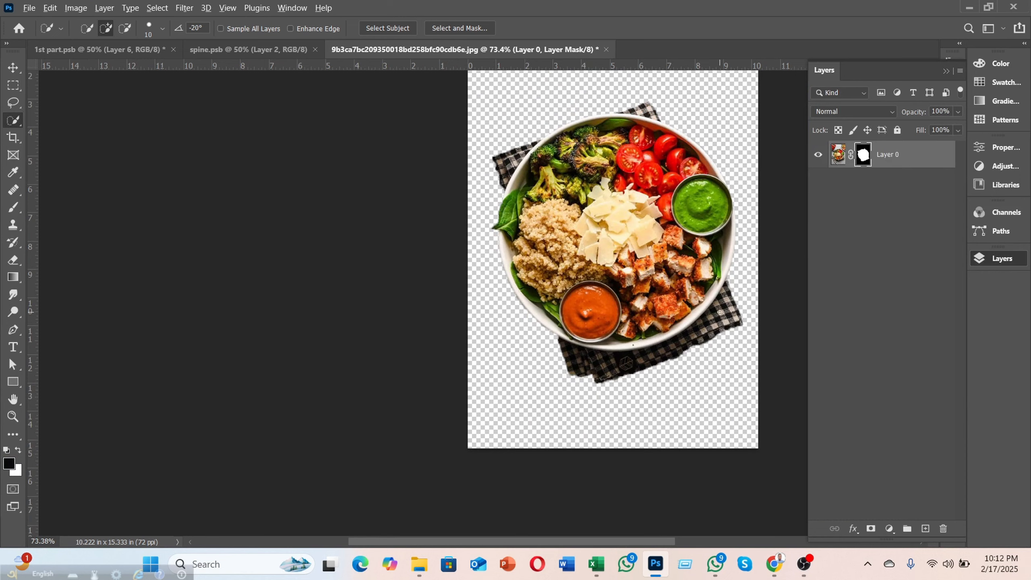
scroll(629, 324, "up", 2)
scroll(631, 329, "up", 1)
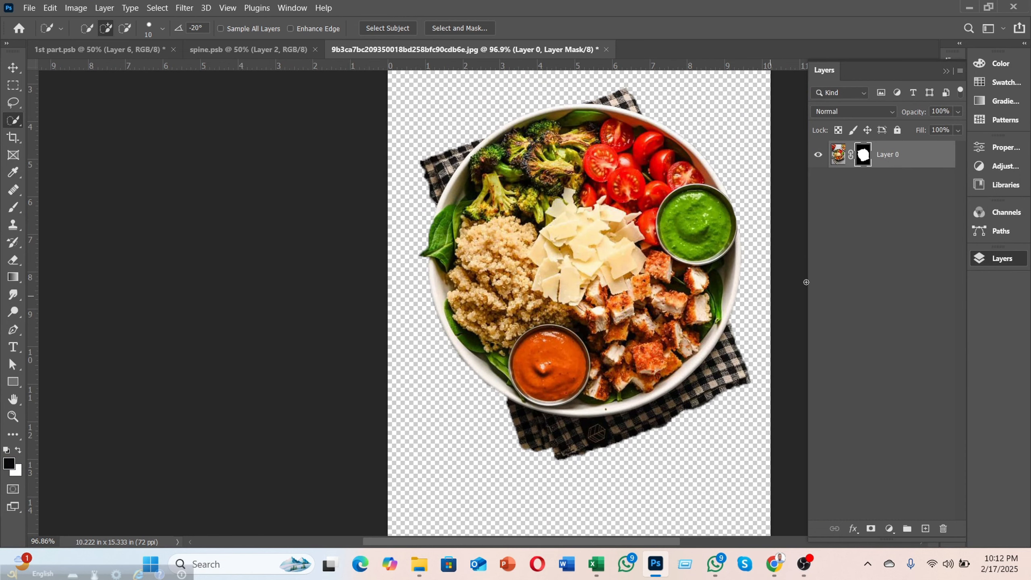
Open the layer mask for refinement in Select and Mask and set the red overlay's opacity to 100%
double_click(862, 159)
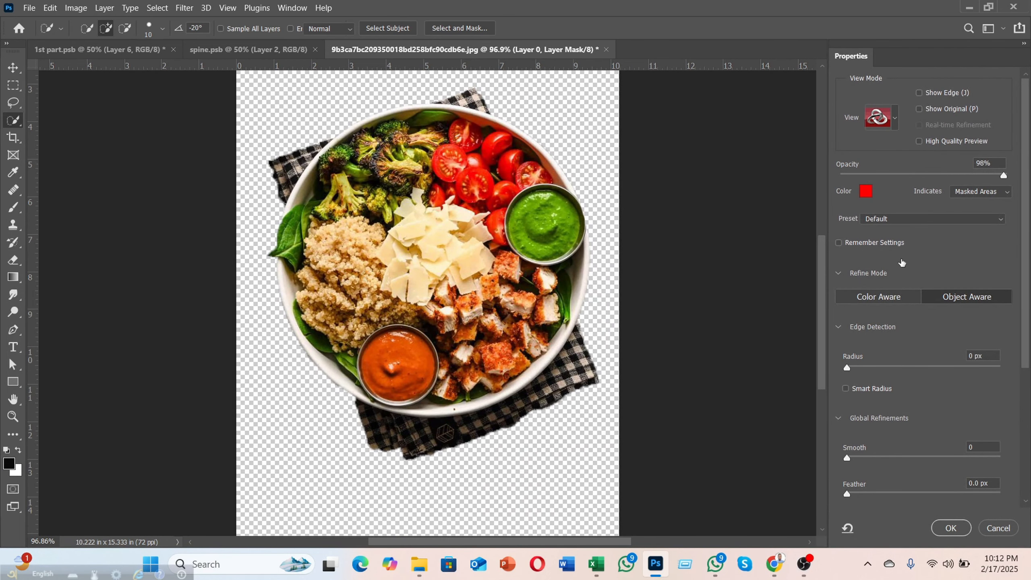
left_click(916, 175)
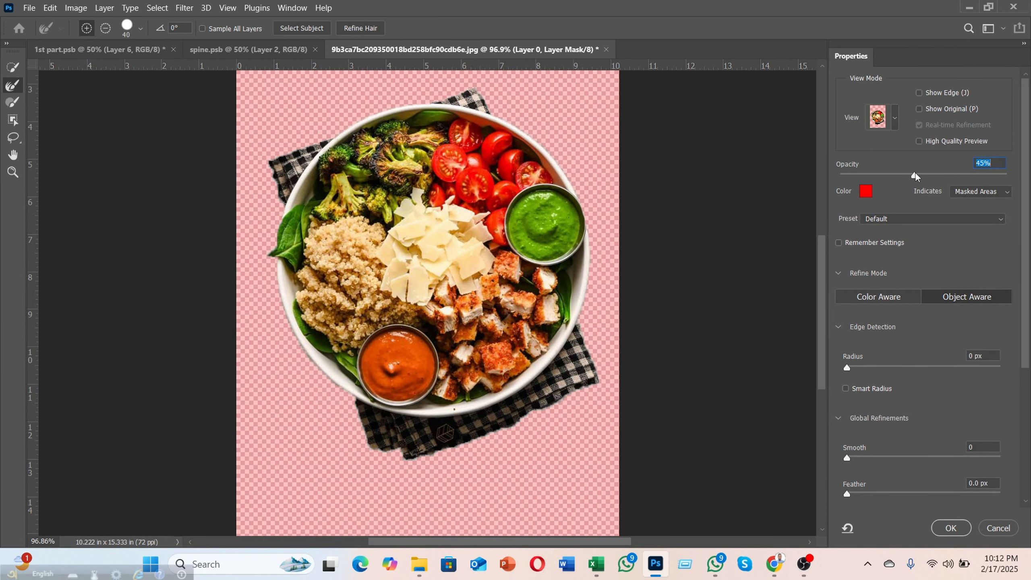
left_click_drag(914, 178, 1004, 177)
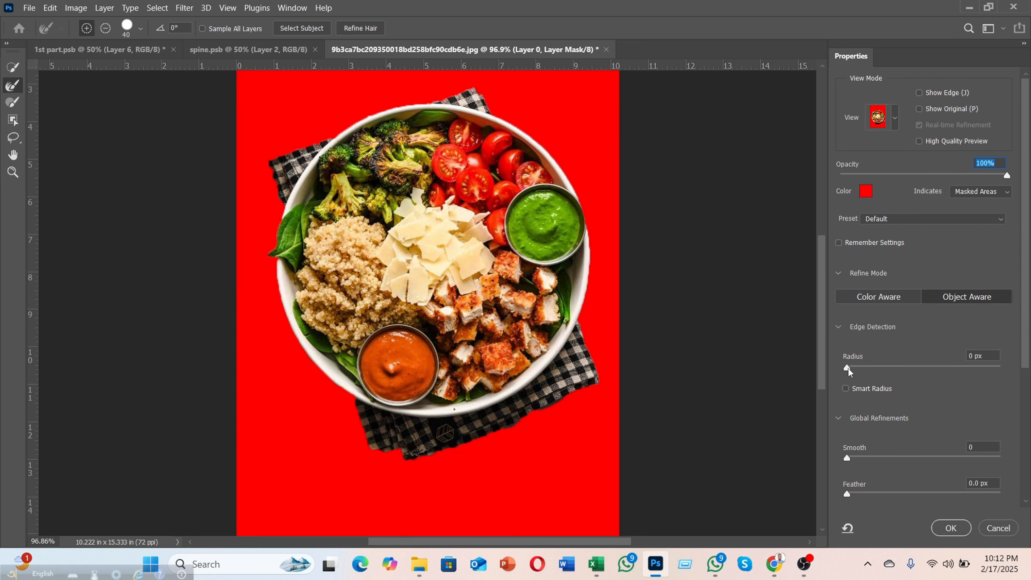
Set the mask refinement's Smooth to 3 and Feather to 0.7 px, keeping the Radius at 0 px
left_click_drag(848, 368, 850, 369)
left_click_drag(853, 461, 851, 461)
left_click(853, 494)
scroll(866, 469, "down", 2)
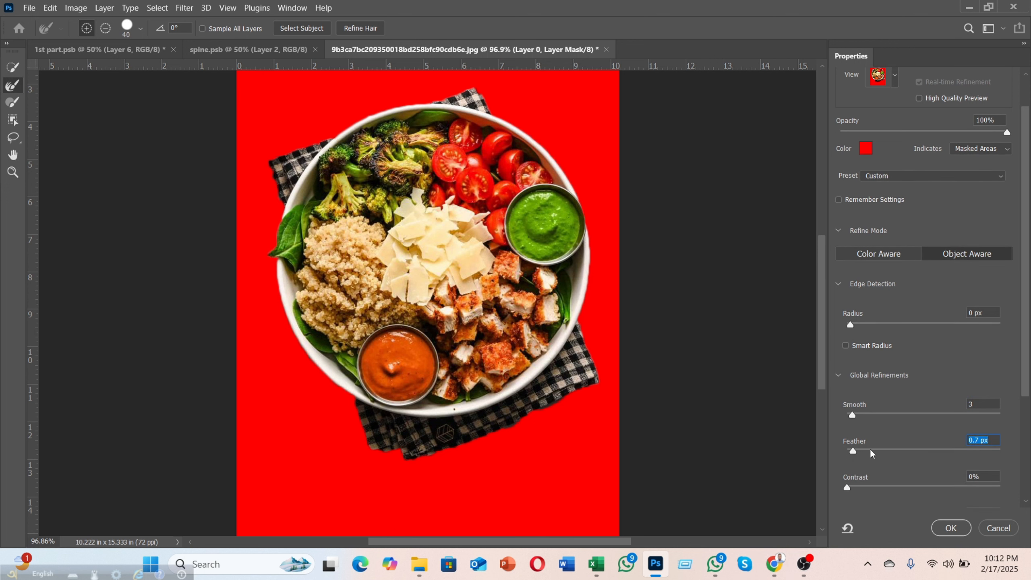
Set the mask's Contrast to 33% and Shift Edge to -28%, enable Decontaminate Colors and apply the refinement
scroll(870, 447, "down", 1)
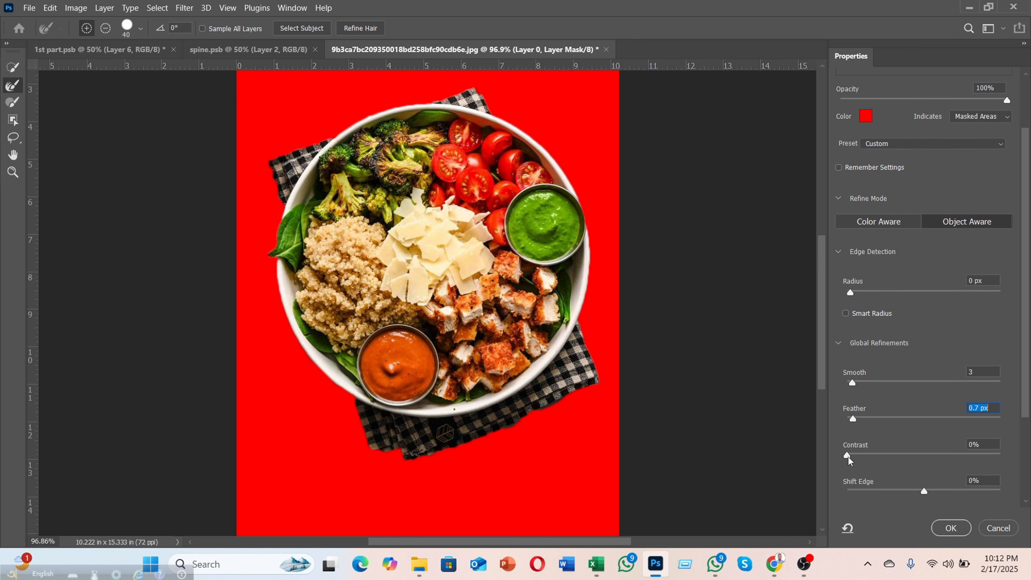
left_click_drag(848, 456, 897, 454)
left_click(901, 489)
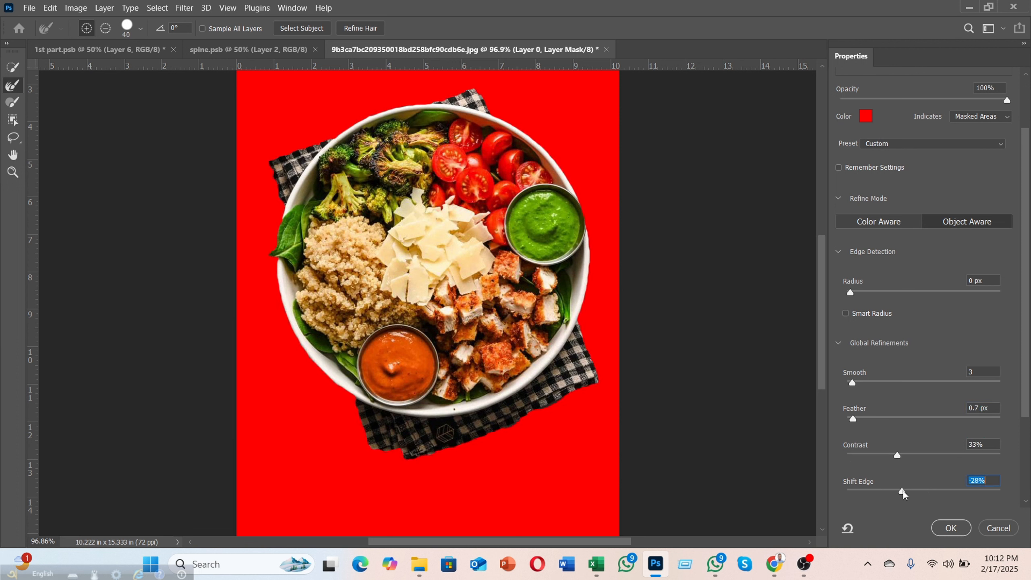
scroll(923, 406, "down", 3)
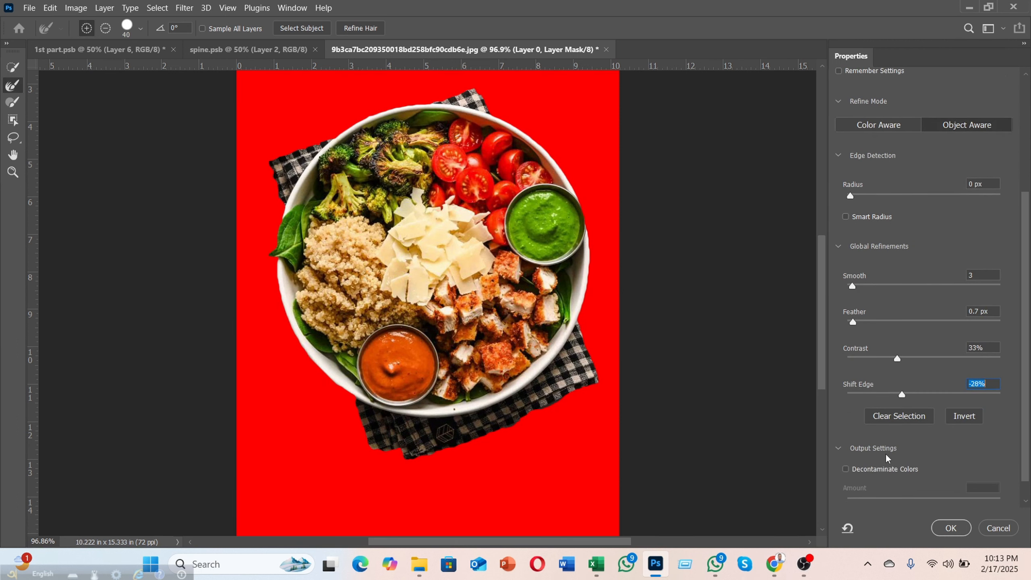
left_click(843, 470)
left_click(949, 529)
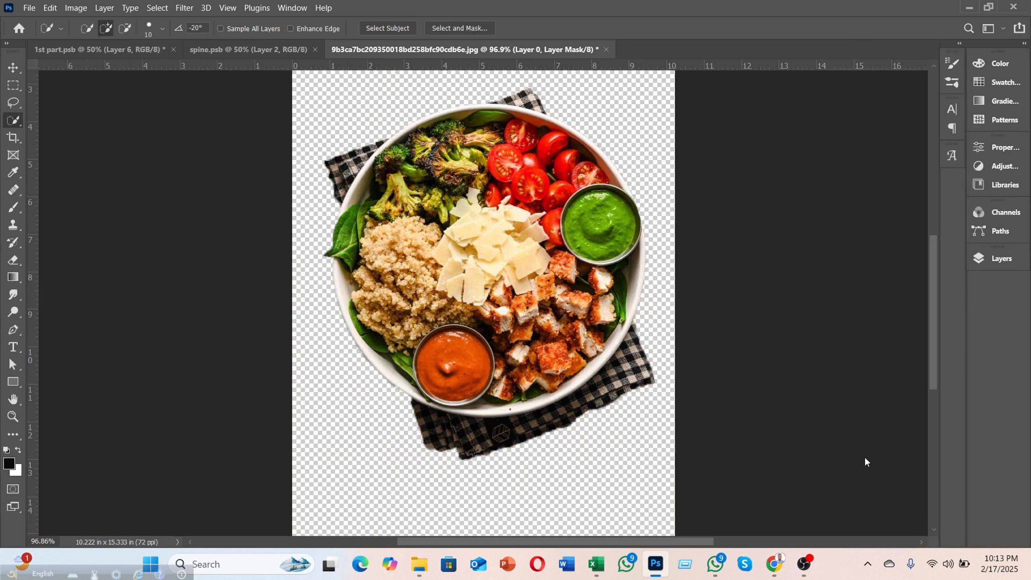
Apply the layer mask of Layer 0 copy permanently to its pixels
left_click(986, 258)
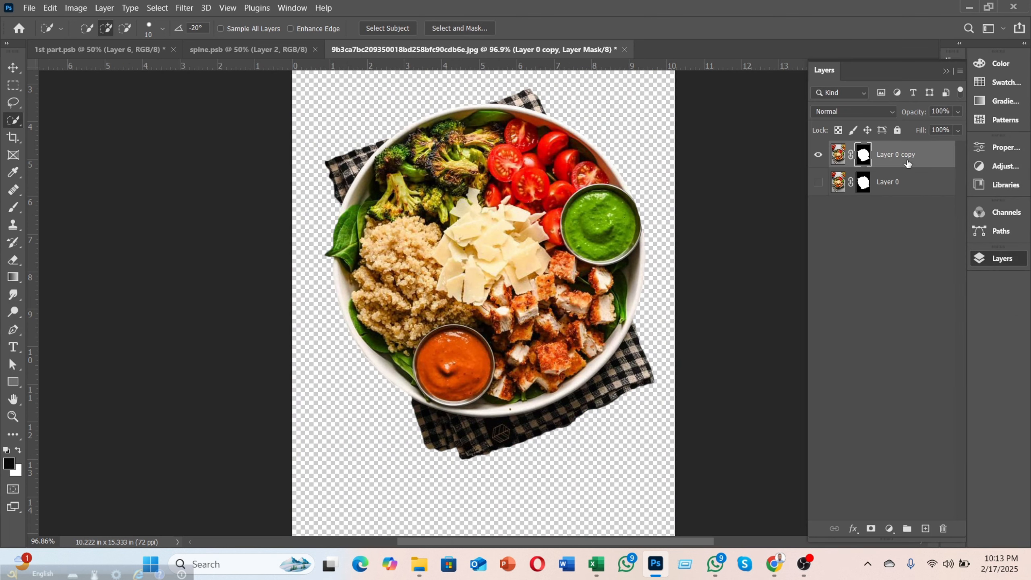
right_click(907, 163)
left_click(808, 173)
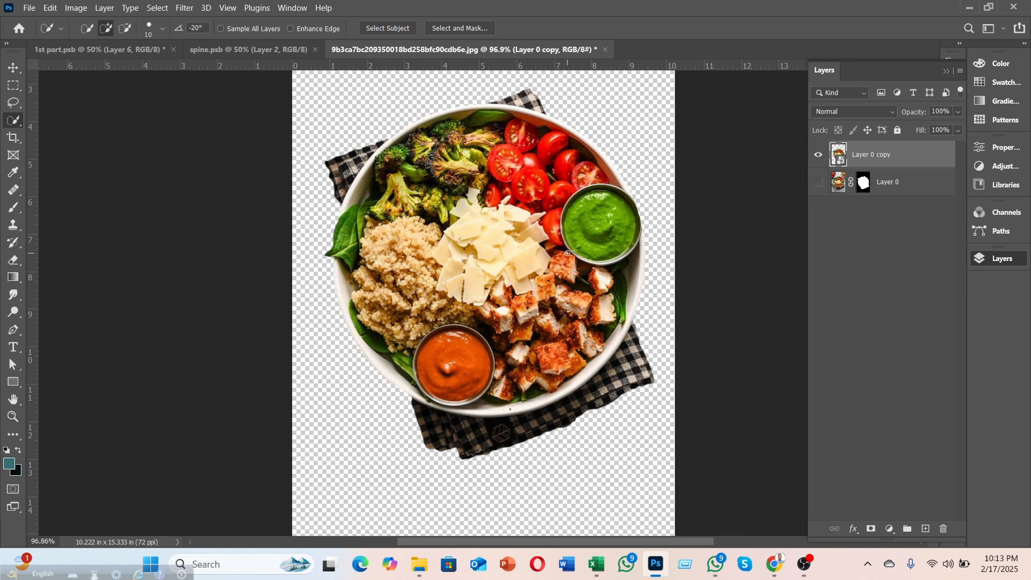
Move the cut-out salad bowl and napkin into the 1st part.psb cover, centred in its lower half
left_click(13, 67)
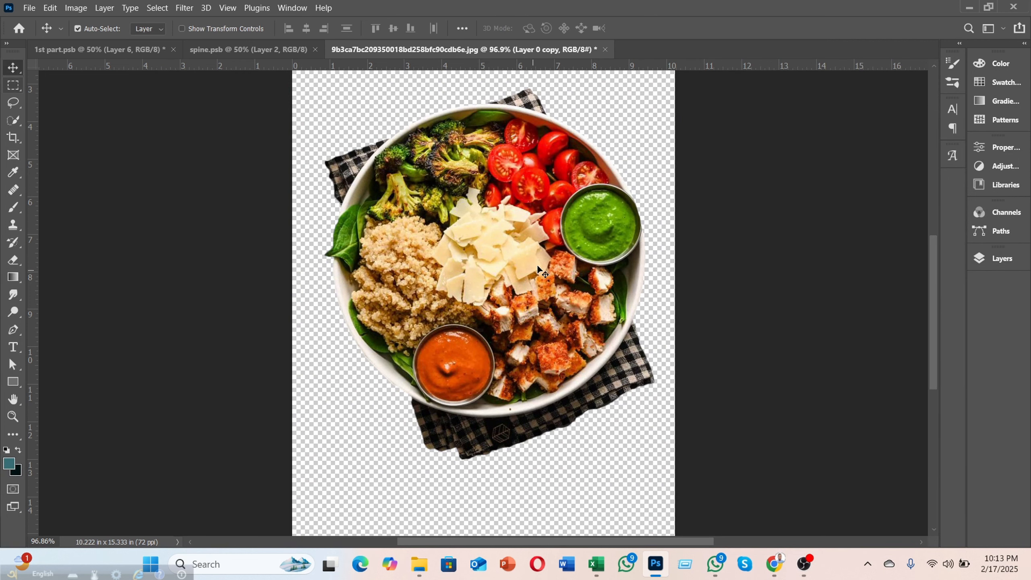
left_click_drag(536, 264, 93, 55)
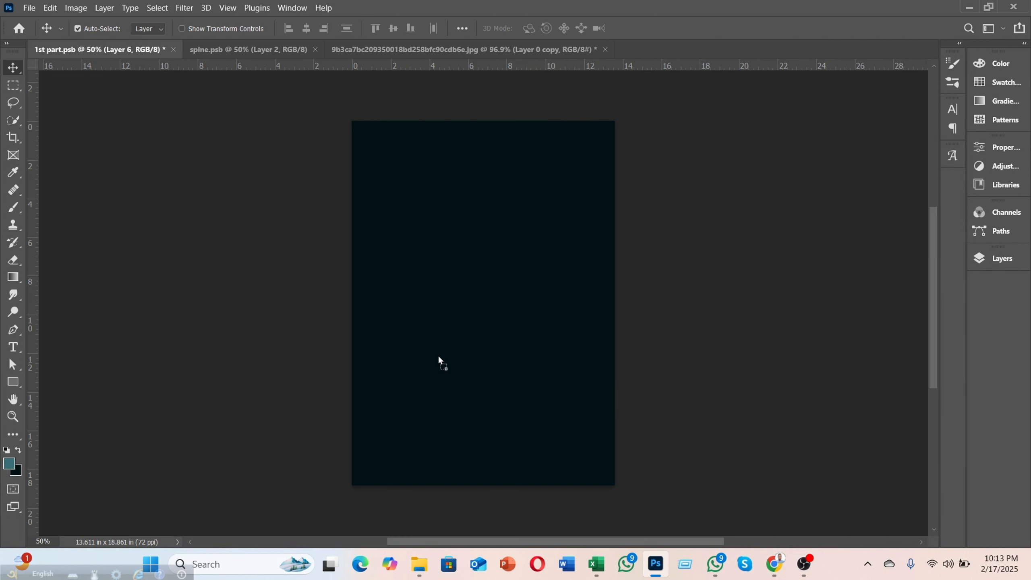
left_click_drag(483, 373, 484, 377)
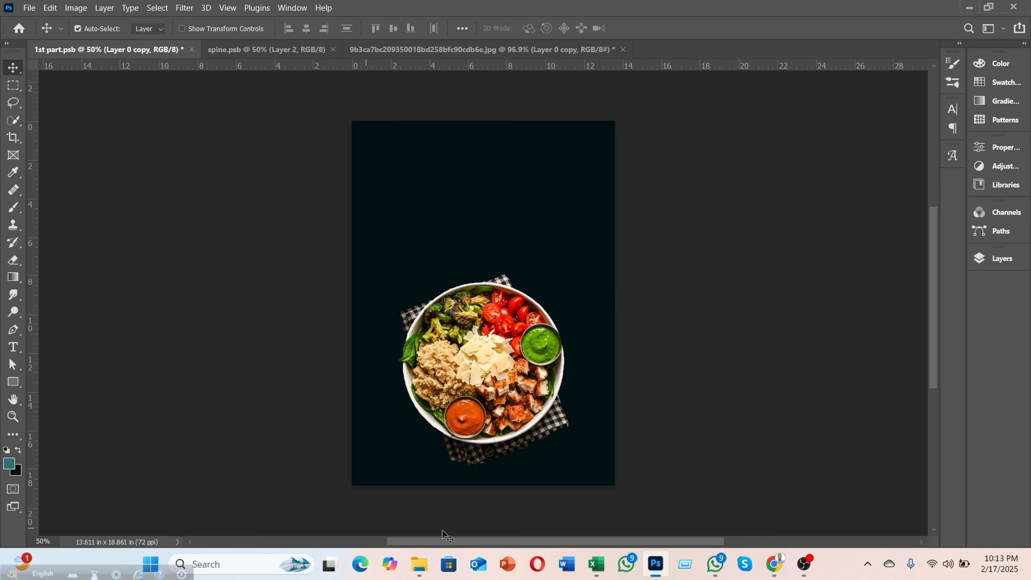
Place the images 02 and 03 from the zerman client folder in File Explorer onto the cover at 100% size
left_click(419, 565)
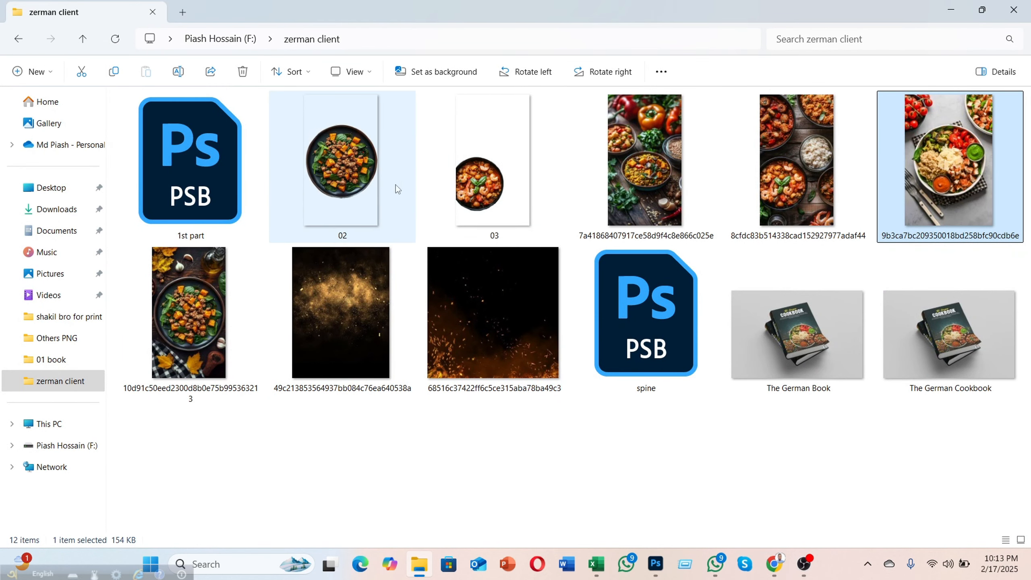
left_click(457, 205)
left_click(347, 188, "ctrl")
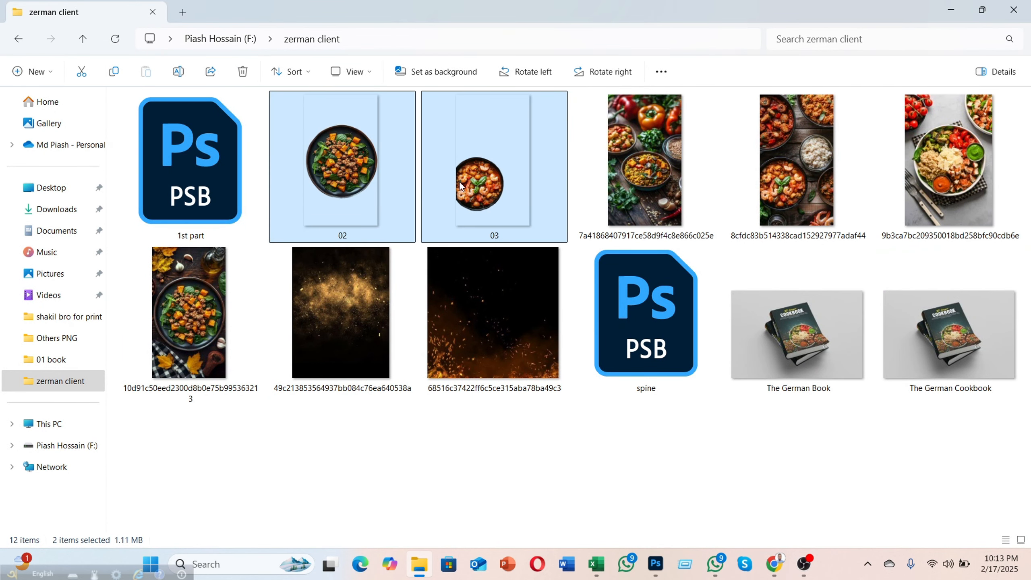
left_click_drag(347, 189, 484, 345)
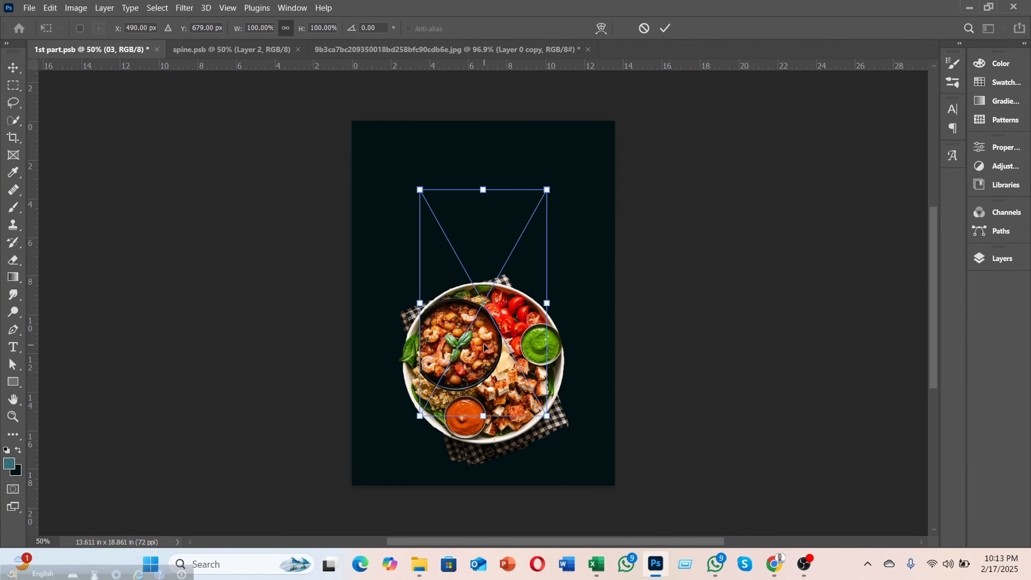
left_click(664, 29)
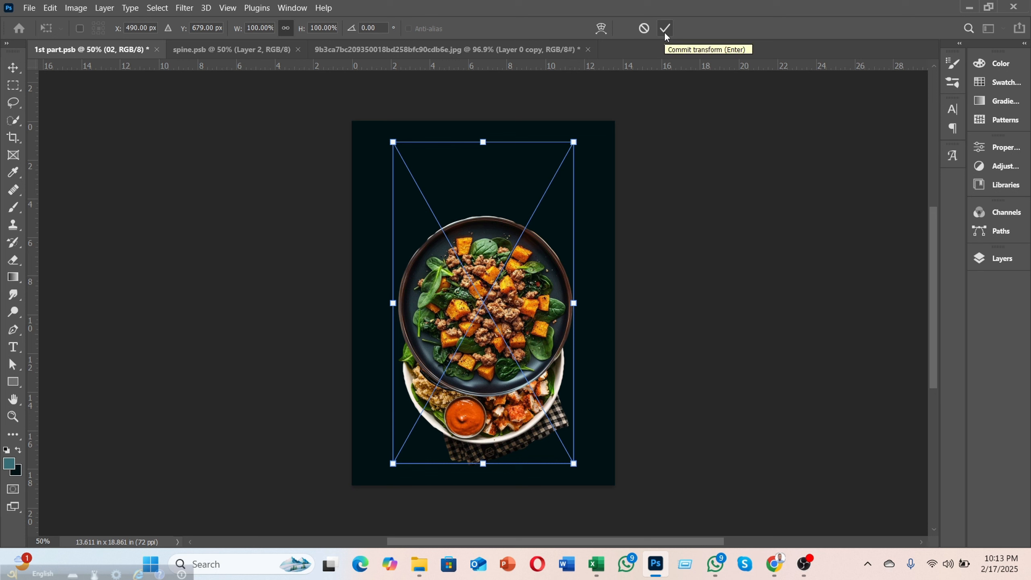
left_click(665, 29)
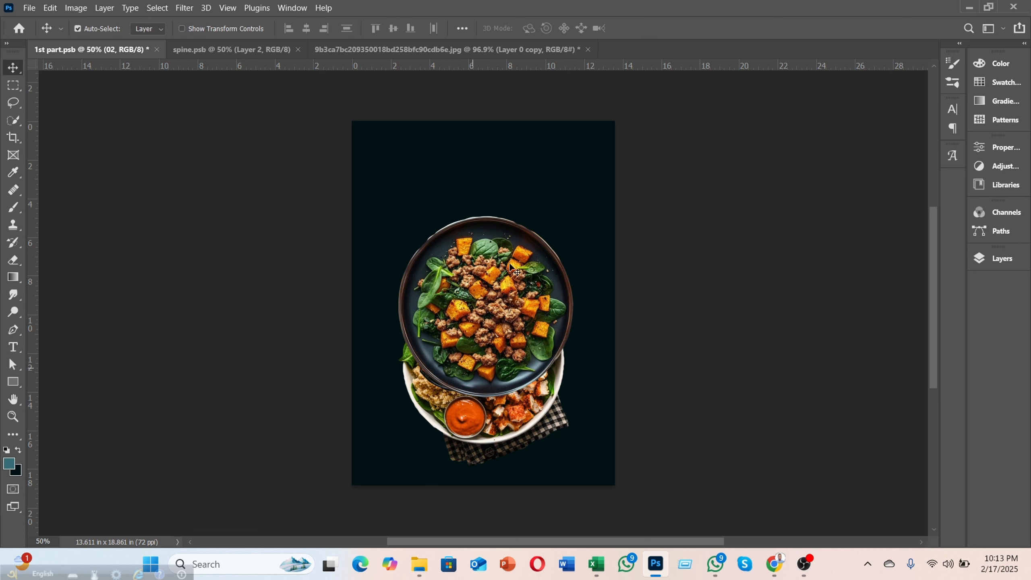
Hide layer 02 and move the shrimp bowl of layer 03 to the cover's lower-left corner
left_click_drag(494, 328, 492, 300)
left_click(985, 258)
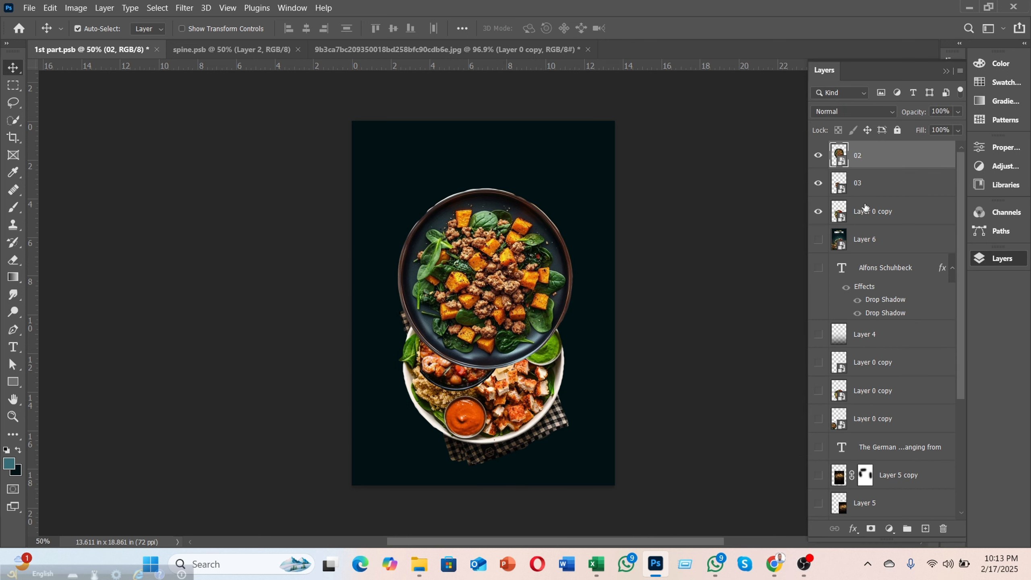
left_click(818, 156)
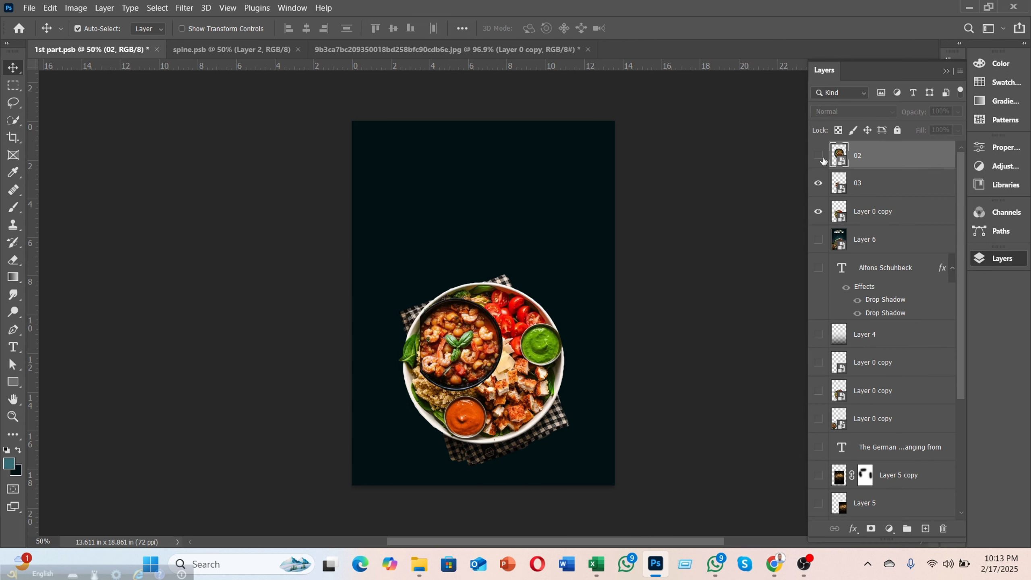
left_click(818, 182)
left_click(818, 183)
left_click_drag(471, 363, 391, 420)
Show layer 02 again and move its dark plate to the cover's lower-right corner
left_click(1003, 258)
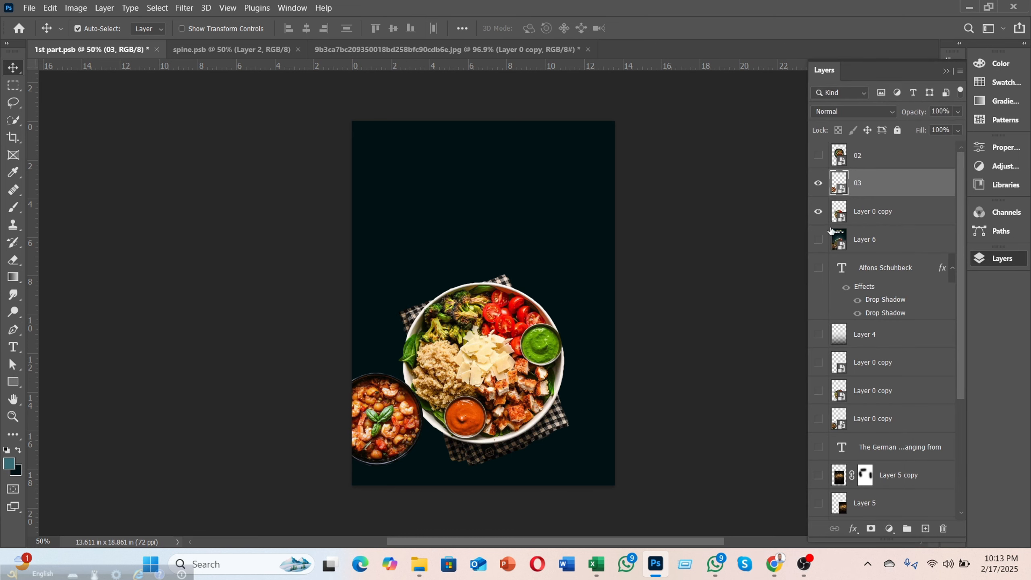
left_click(818, 155)
left_click_drag(515, 266, 606, 426)
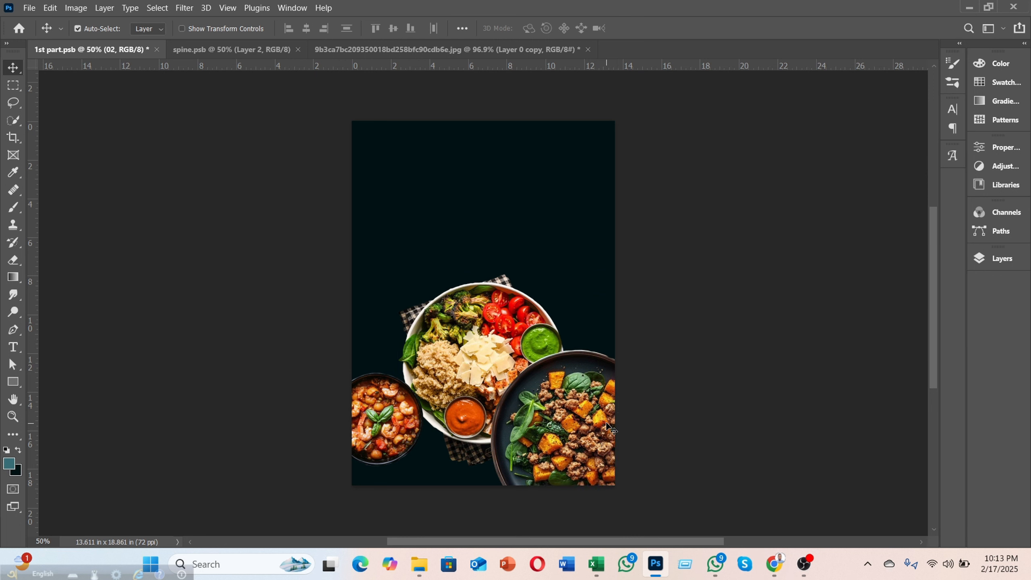
Scale the dark plate of layer 02 to about 61.83% and fit it beside the salad bowl in the lower-right corner
left_click(603, 360)
key("ctrl+t")
left_click_drag(575, 276, 576, 413)
left_click_drag(580, 447, 581, 369)
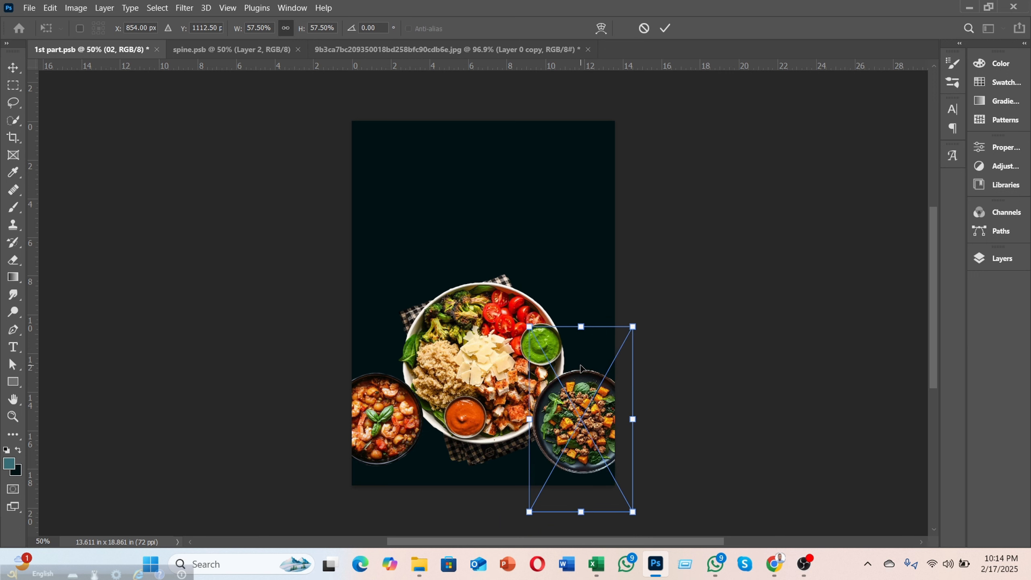
left_click_drag(583, 510, 580, 525)
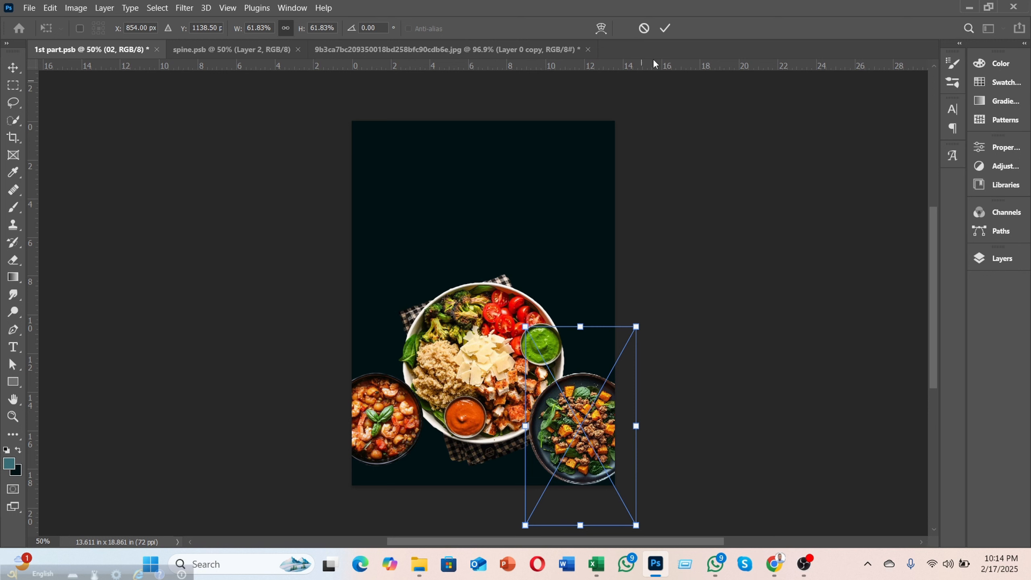
left_click(664, 28)
left_click_drag(587, 434, 587, 425)
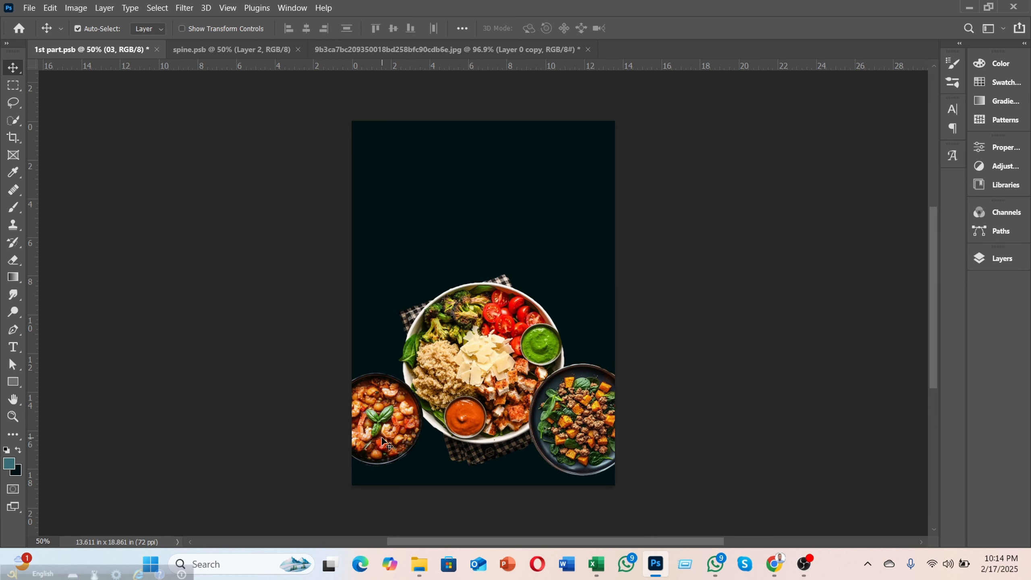
Scale the shrimp bowl to about 128.88% in the lower-left corner and stack layer 03 directly beneath the salad bowl's layer
key("ctrl+t")
left_click_drag(404, 264, 404, 199)
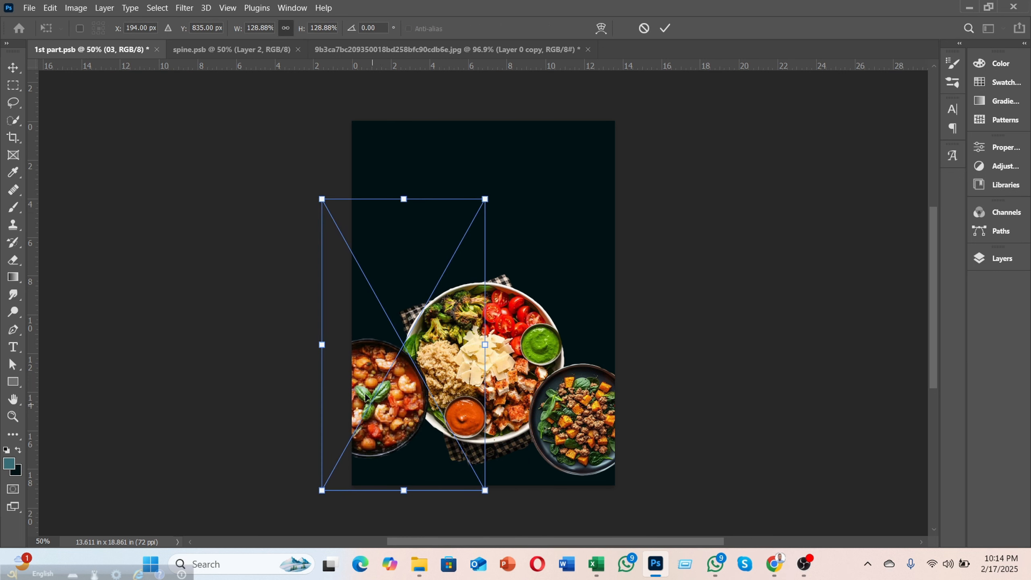
left_click_drag(366, 396, 391, 406)
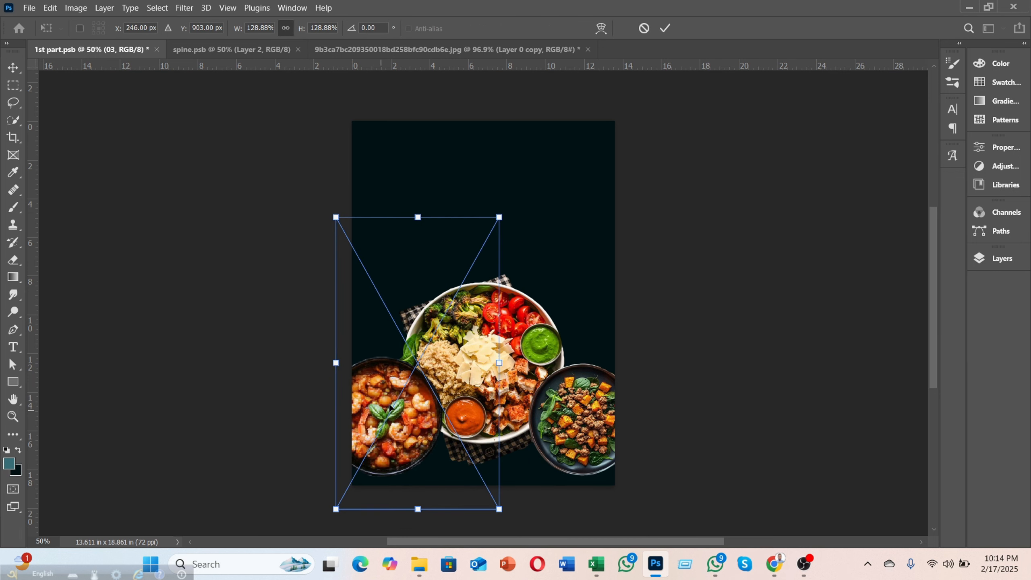
left_click(665, 28)
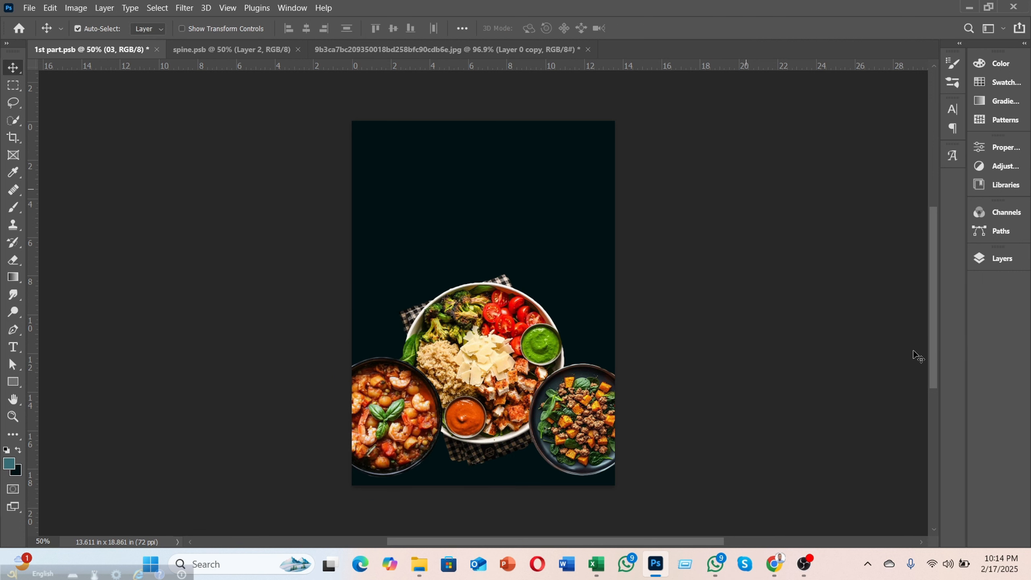
left_click(973, 261)
left_click_drag(891, 182, 891, 230)
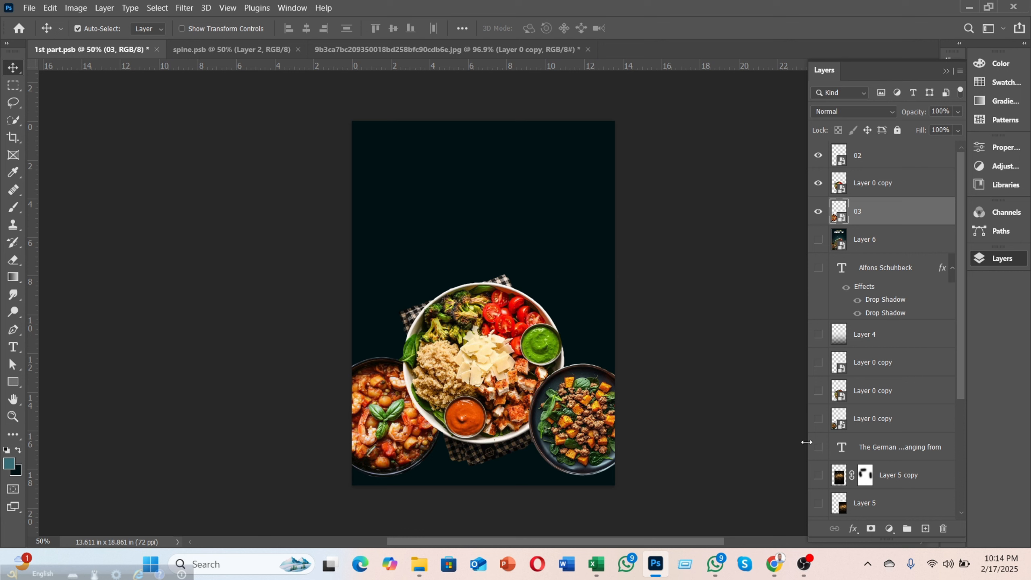
Show the hidden "The German" and "Cookbook" text layers on the cover
scroll(903, 415, "down", 5)
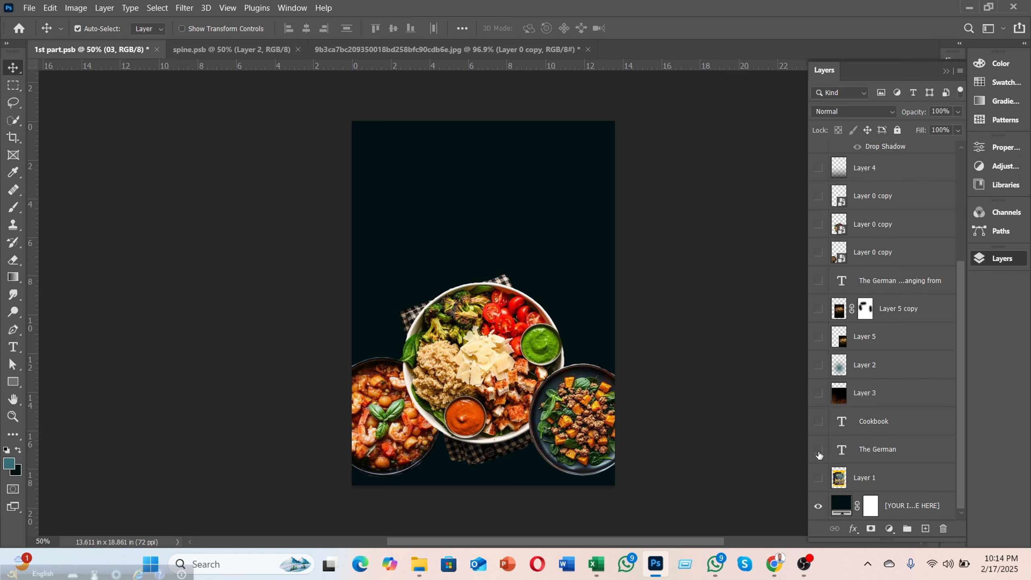
left_click(818, 453)
left_click(818, 422)
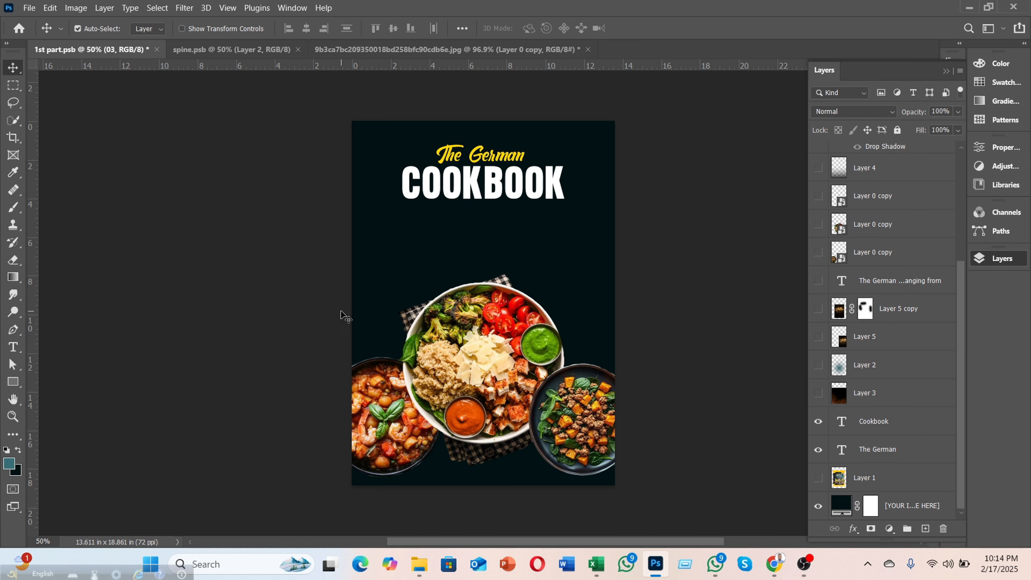
Open the "Cookbook" title text to check its font settings, leaving them as they are
double_click(841, 422)
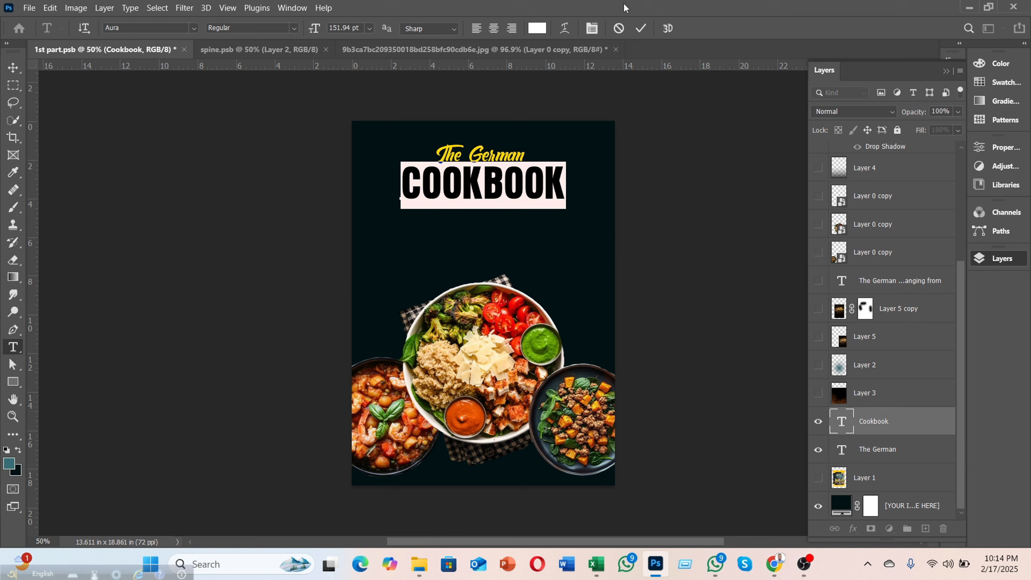
left_click(640, 28)
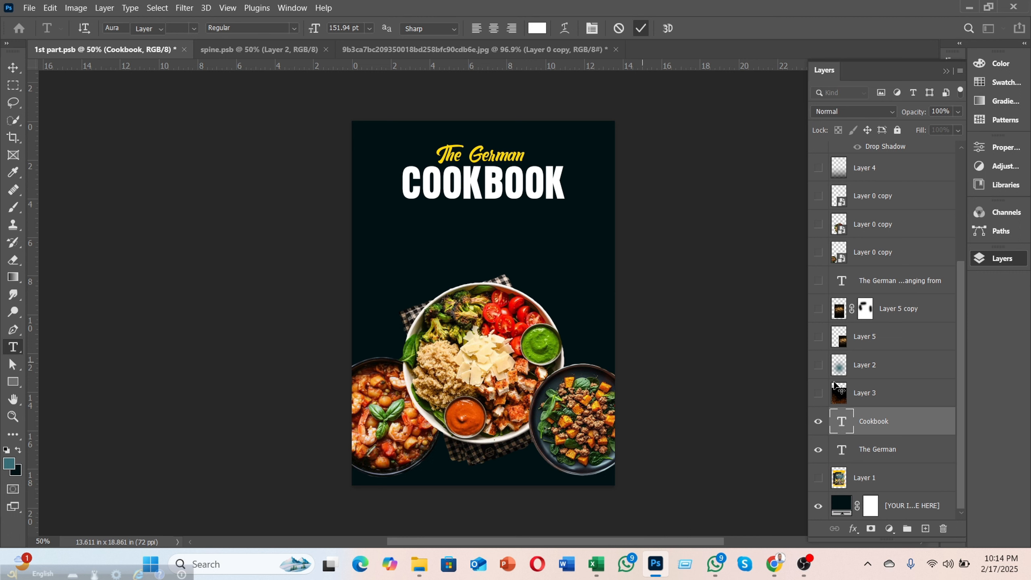
key("v")
Open the "The German" title text and check its typeface in the font list, keeping the current font
left_click(842, 451)
double_click(841, 450)
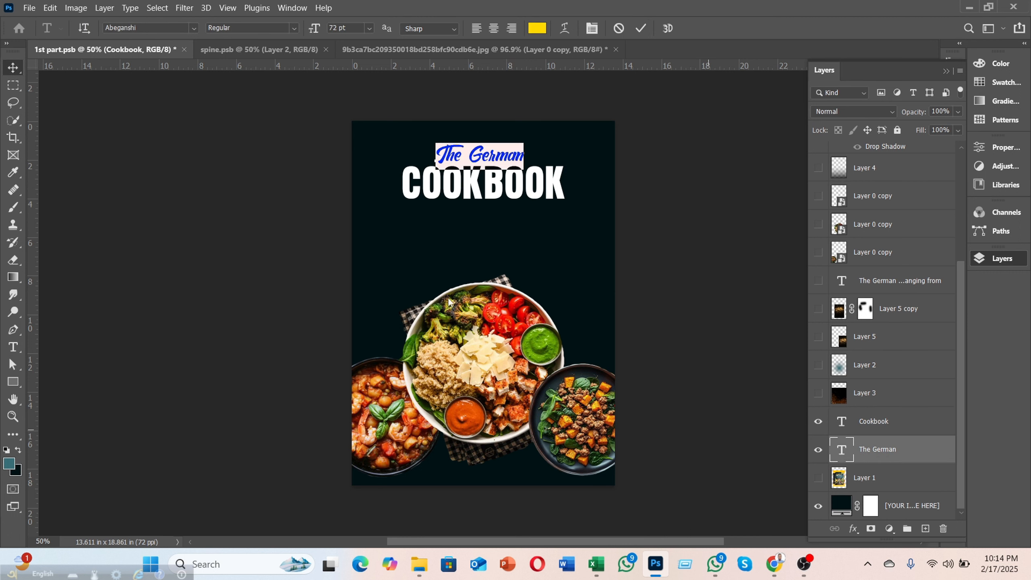
left_click(138, 31)
key("Down")
key("Down")
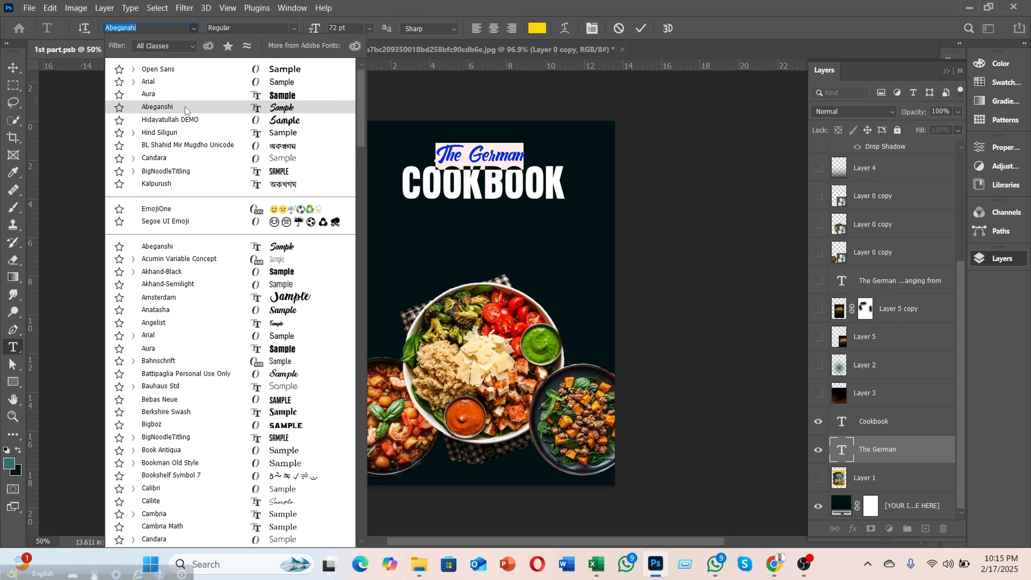
left_click(640, 28)
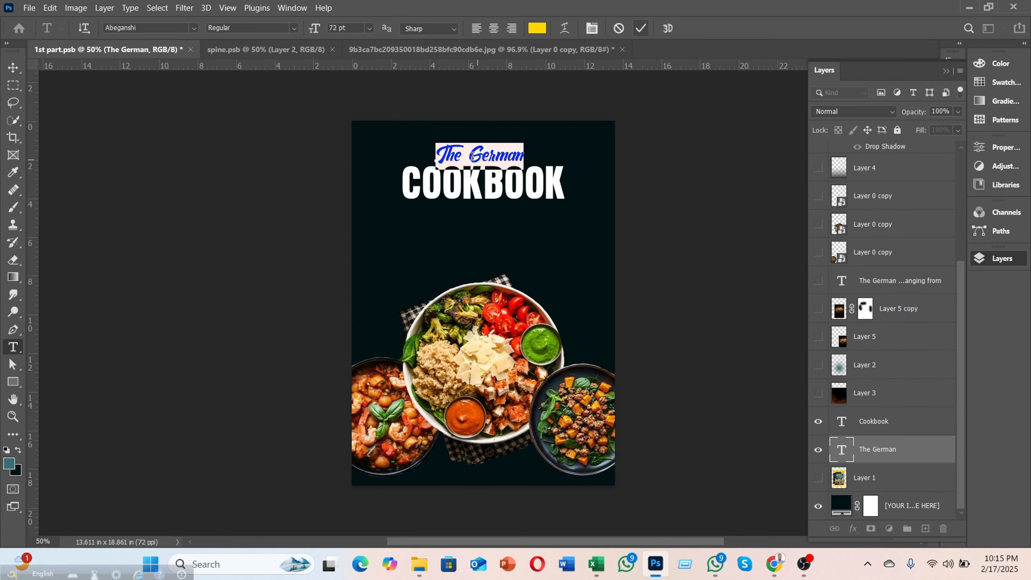
left_click(640, 28)
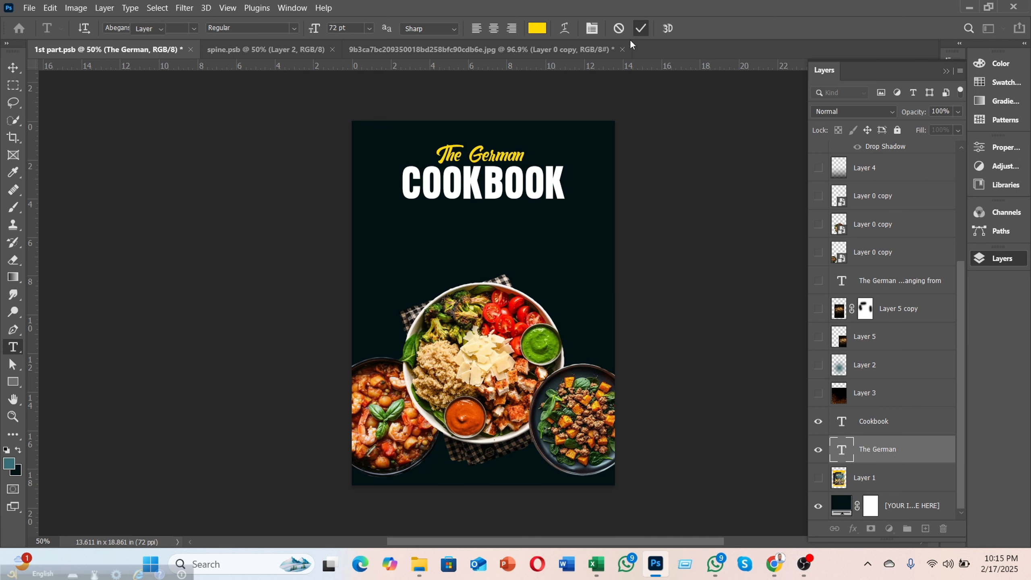
key("v")
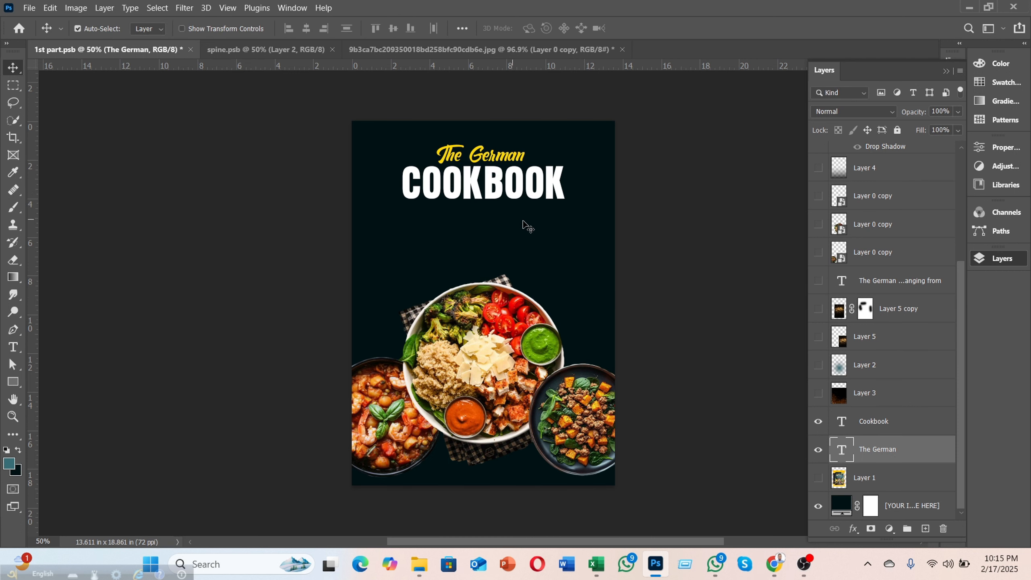
Show the teal glow of Layer 2 behind the dishes and check the foreground color in the Color Picker
scroll(529, 224, "down", 2)
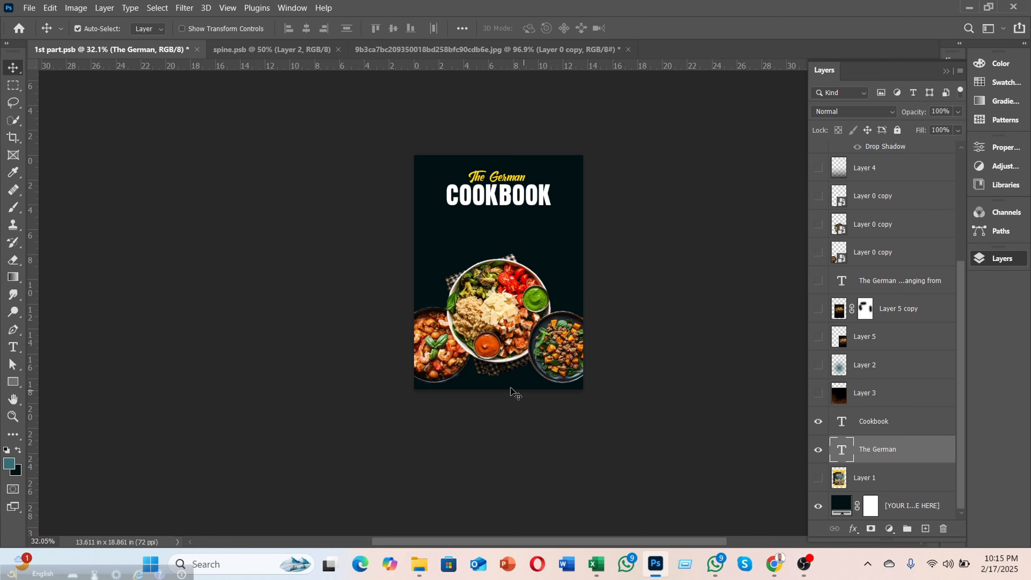
scroll(510, 389, "up", 2)
scroll(567, 389, "up", 2)
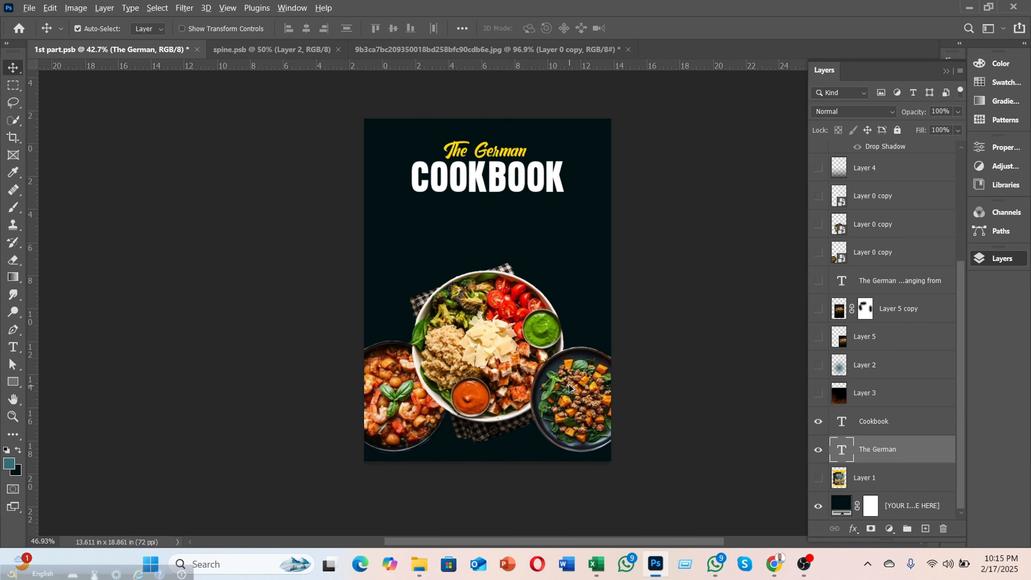
left_click(818, 365)
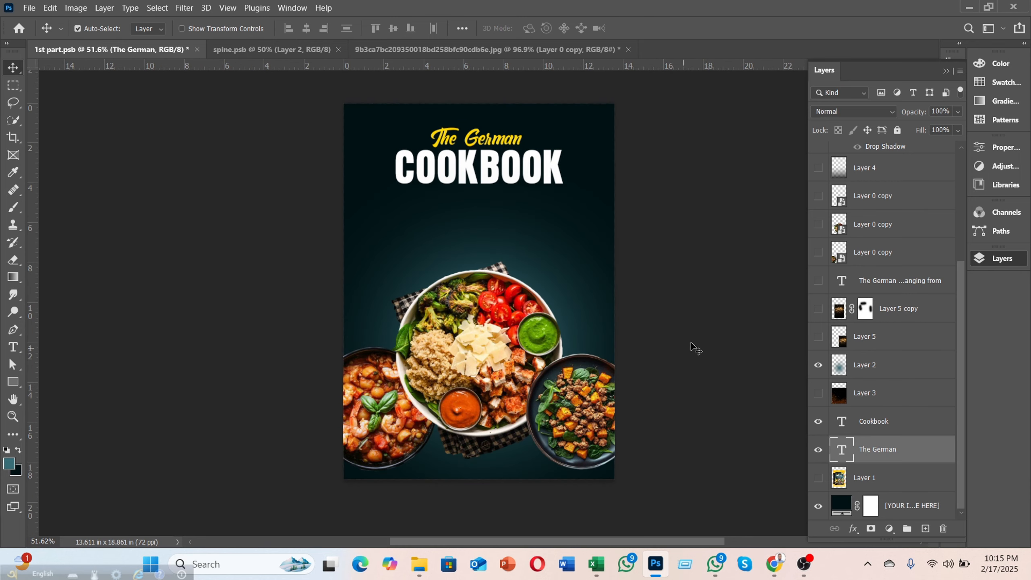
left_click(9, 463)
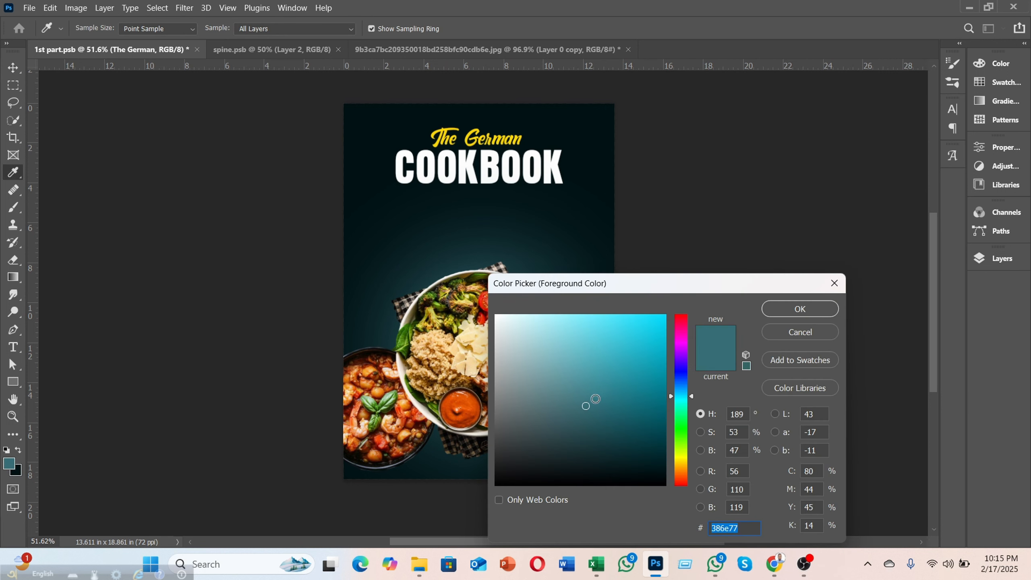
left_click(800, 309)
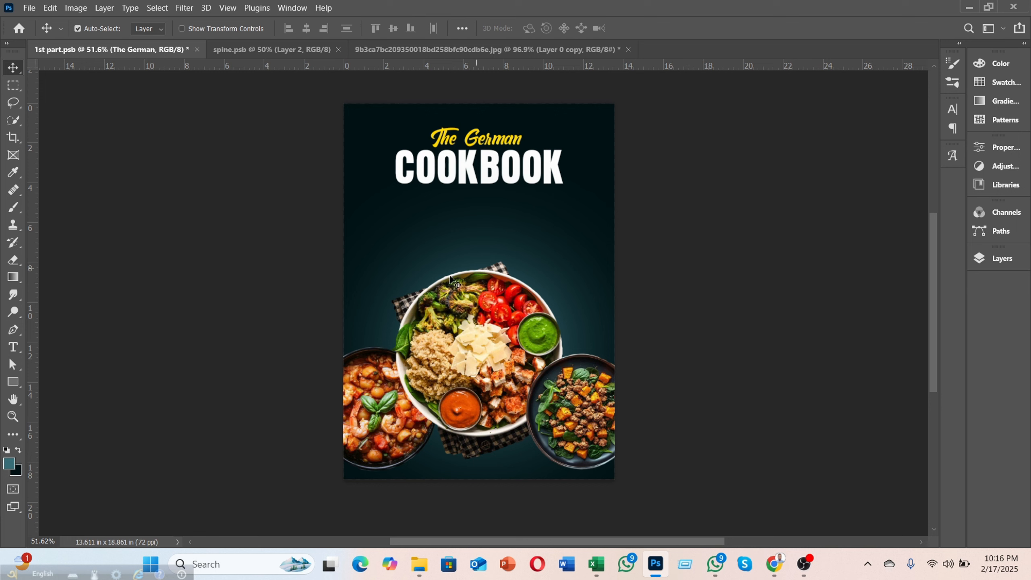
Place the orange spark image 68516c37422ff6c5ce315aba78ba49c3 from the zerman client folder on the cover, scaled to about 147% over the lower part
left_click(419, 564)
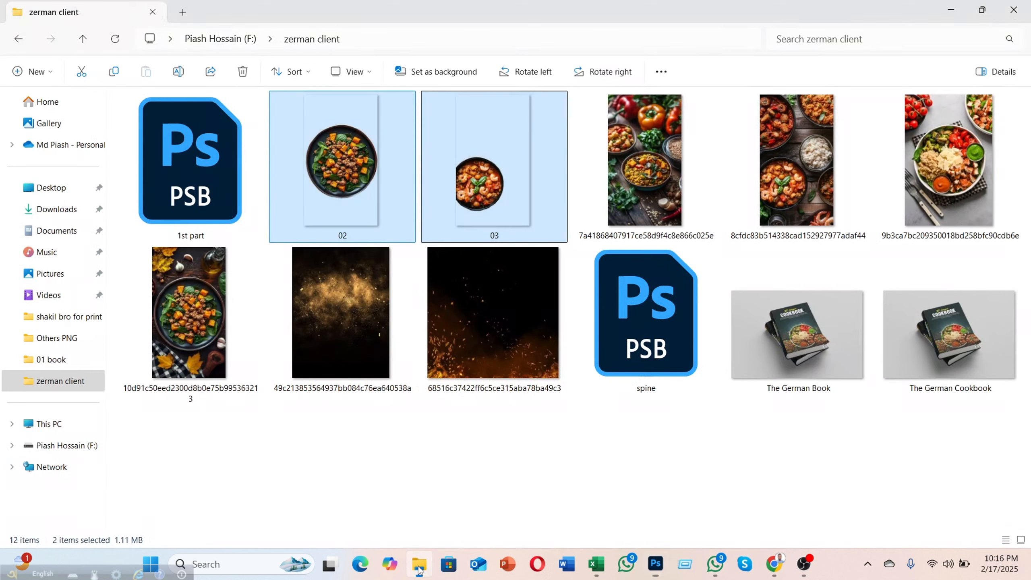
left_click(495, 320)
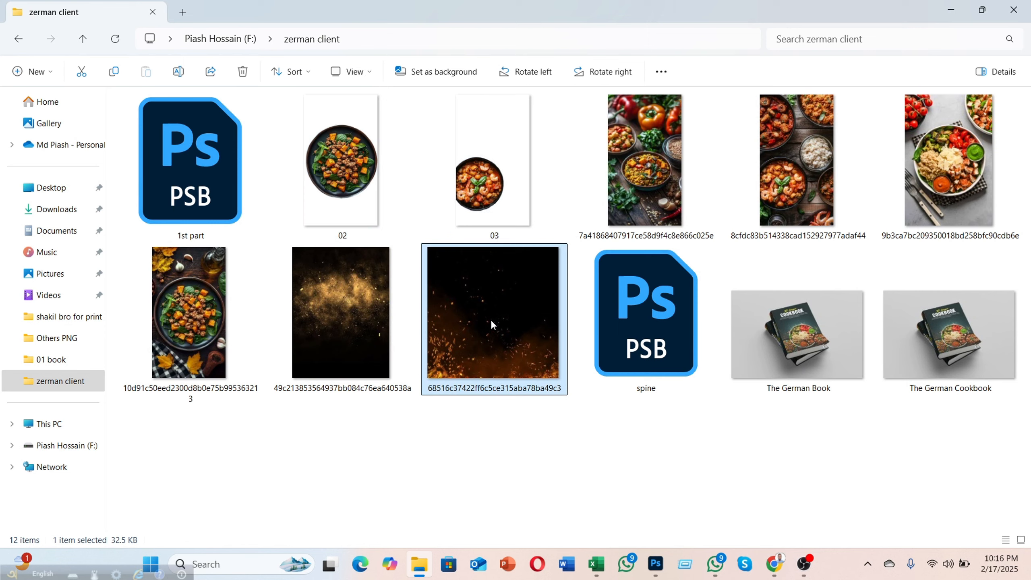
left_click_drag(643, 559, 497, 365)
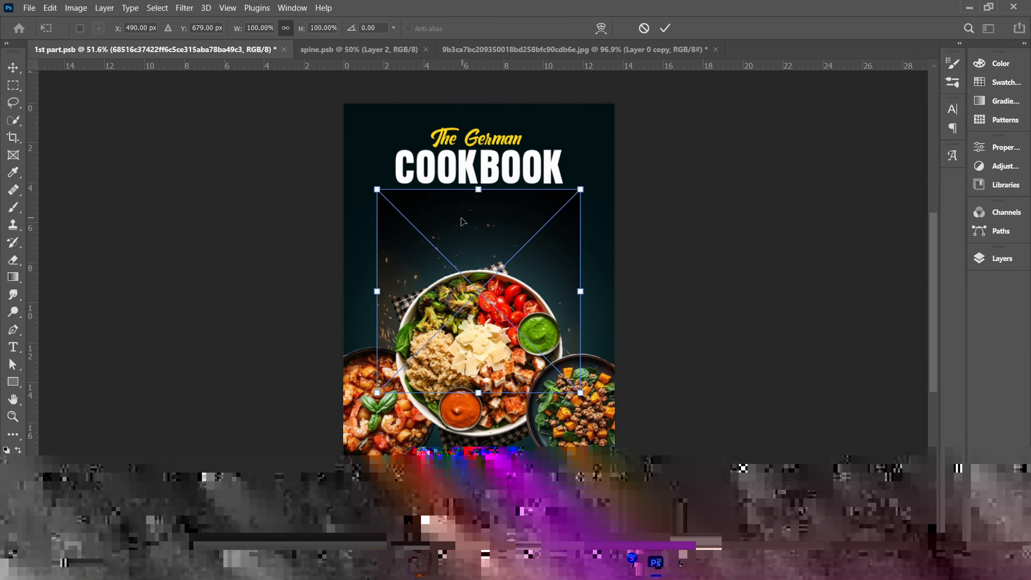
left_click_drag(479, 189, 479, 94)
left_click_drag(468, 213, 476, 300)
key("Right")
key("Right")
key("Right")
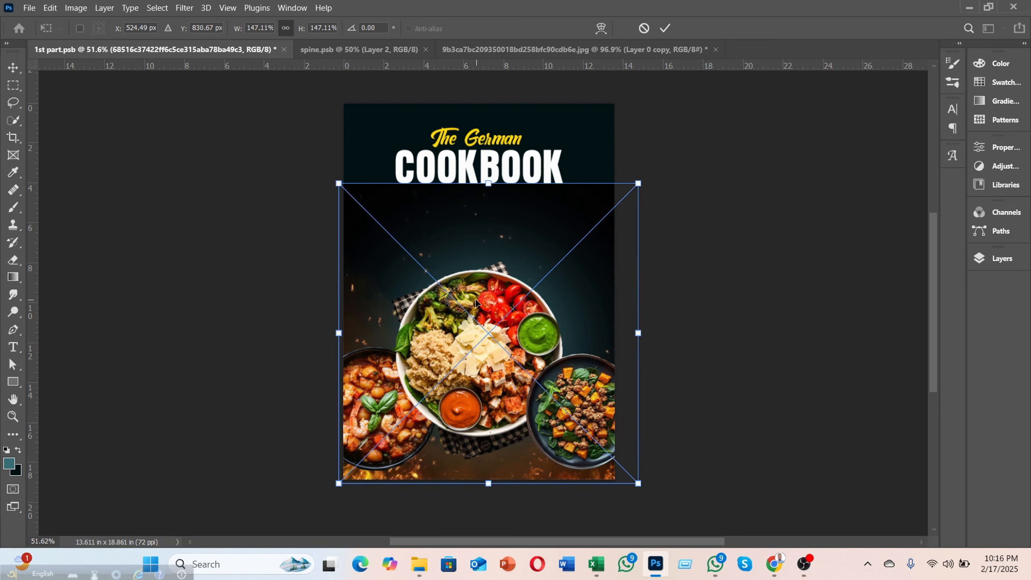
left_click(665, 28)
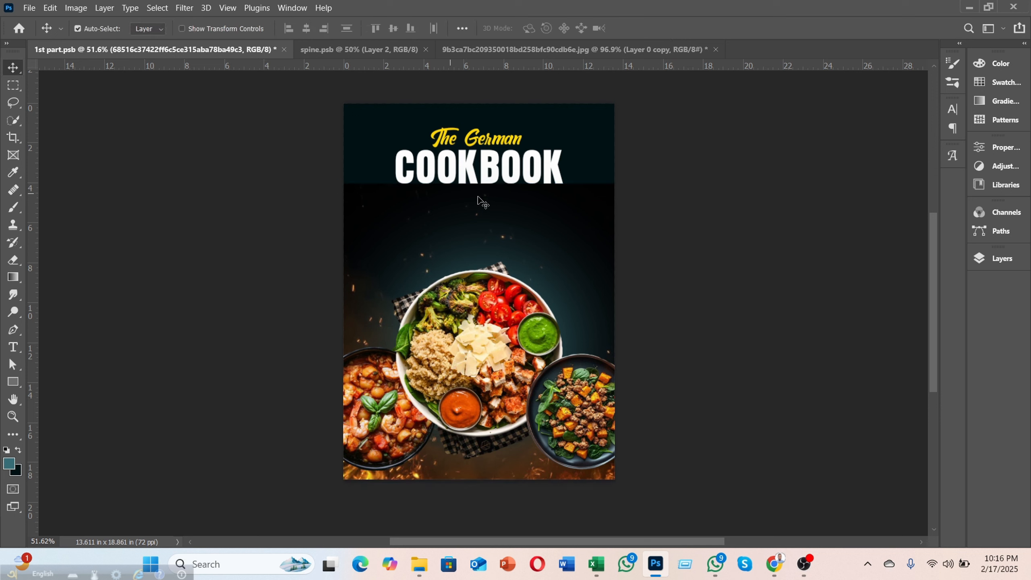
Set the orange spark layer's blend mode to Linear Dodge (Add)
scroll(522, 221, "up", 3)
scroll(513, 222, "up", 3)
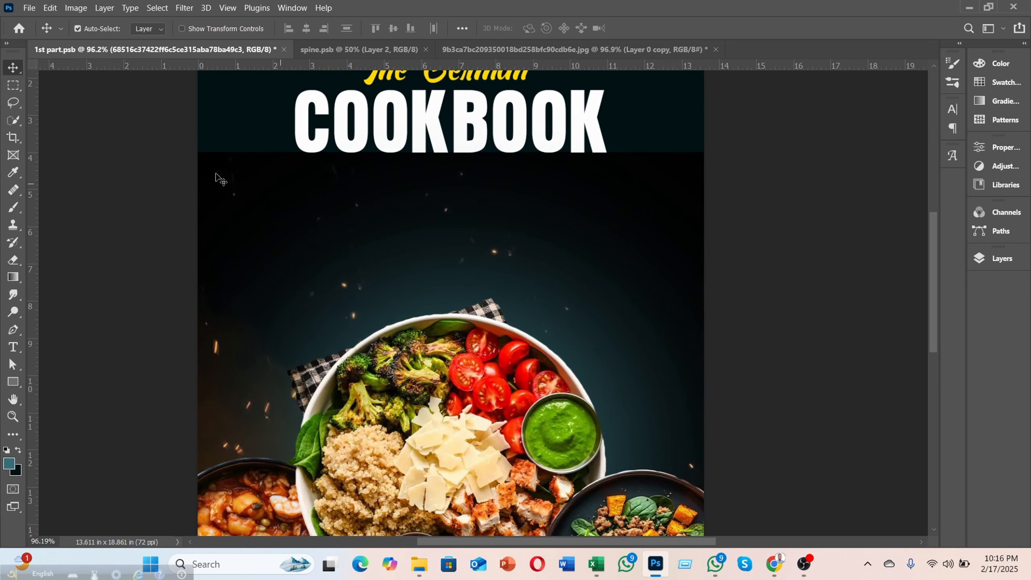
scroll(566, 241, "down", 4)
scroll(567, 241, "down", 1)
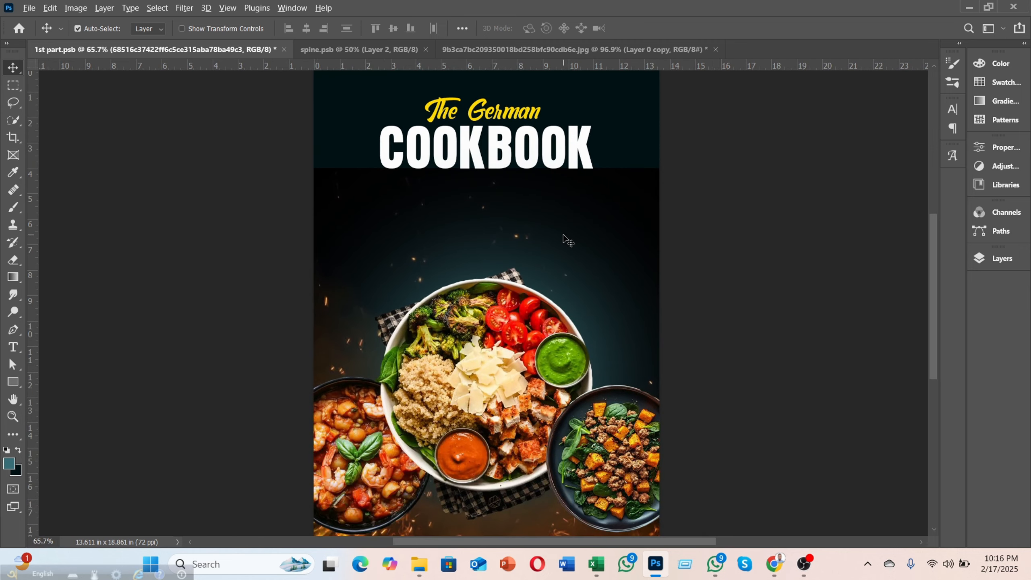
scroll(564, 270, "down", 1)
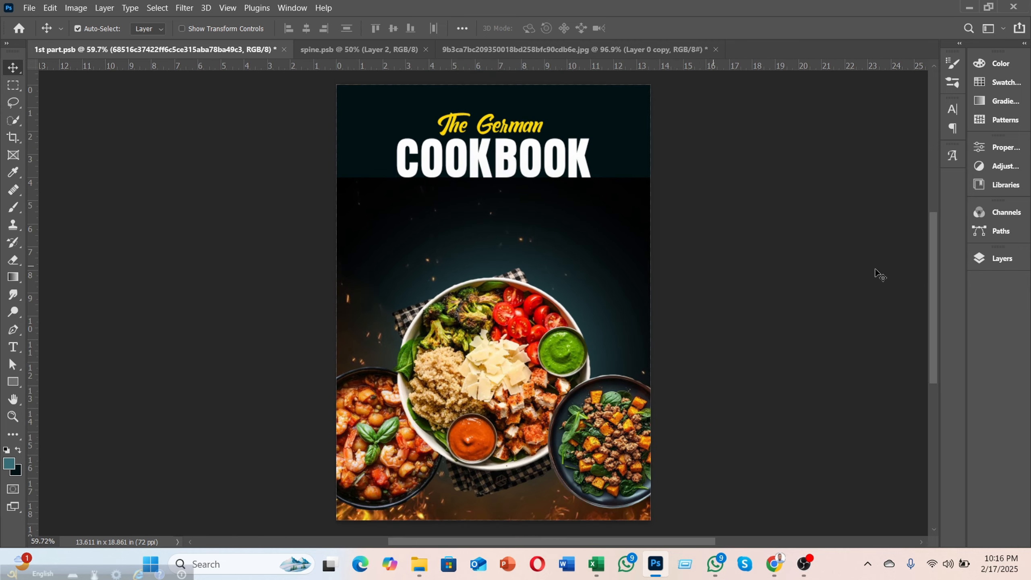
left_click(1001, 260)
left_click(837, 116)
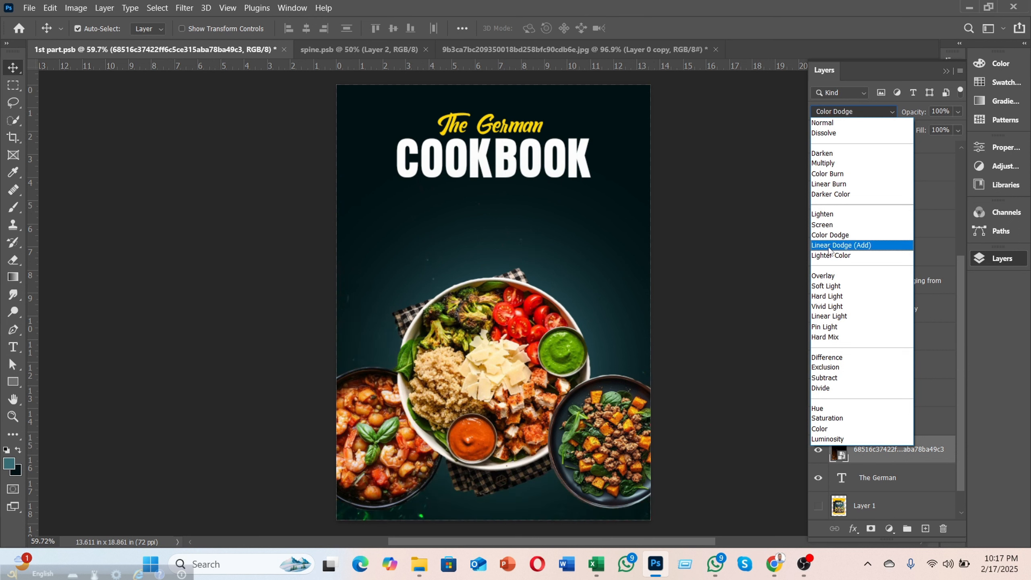
left_click(829, 249)
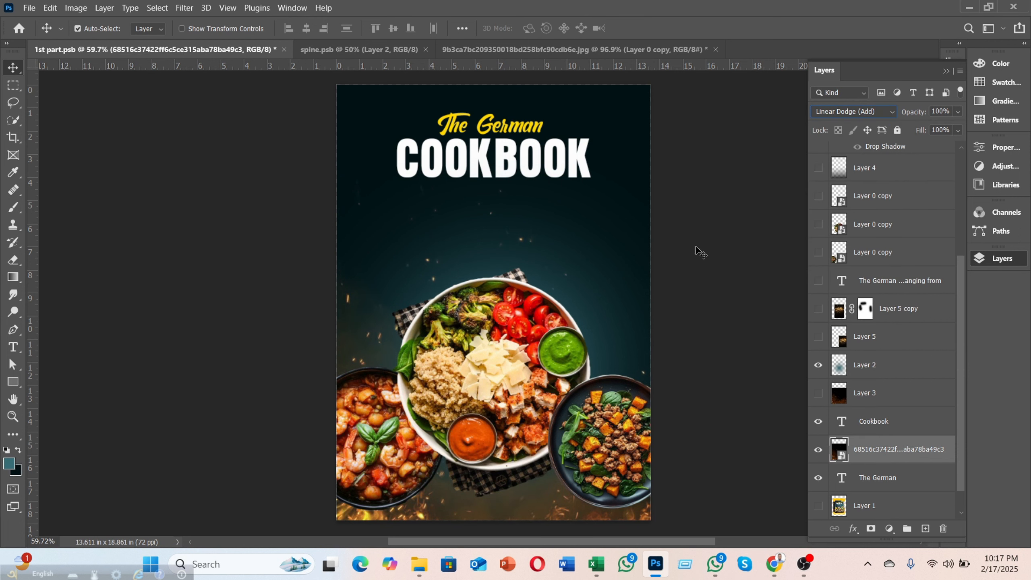
key("F7")
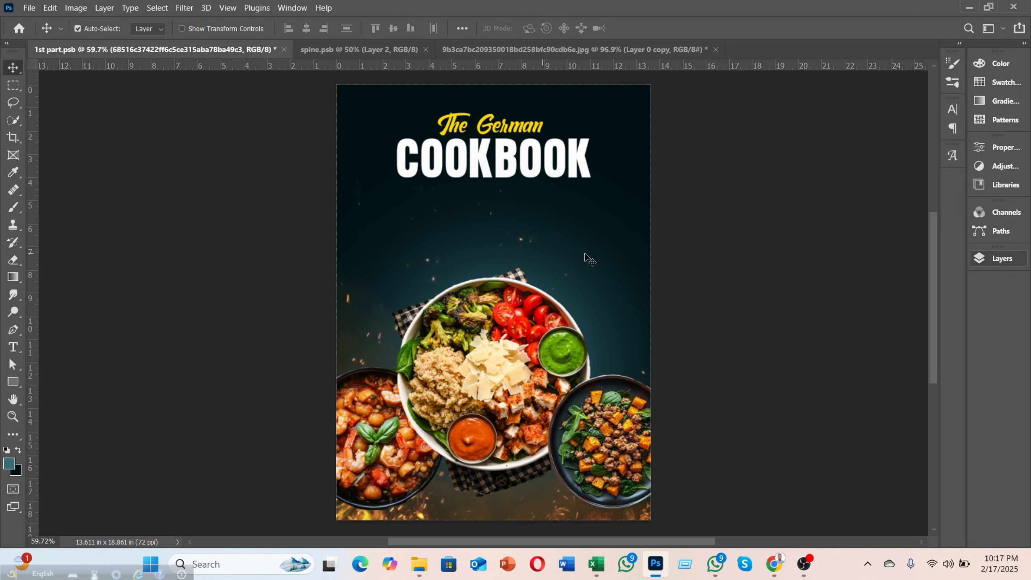
scroll(584, 256, "up", 1)
scroll(585, 256, "down", 3)
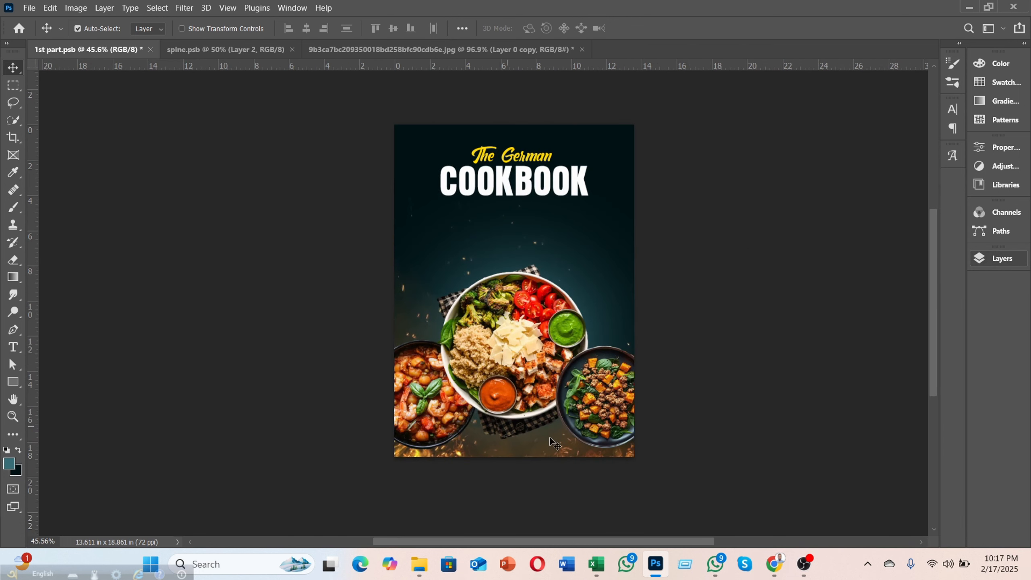
Enlarge the central salad bowl to about 112% and shift it slightly to the left
left_click(510, 381)
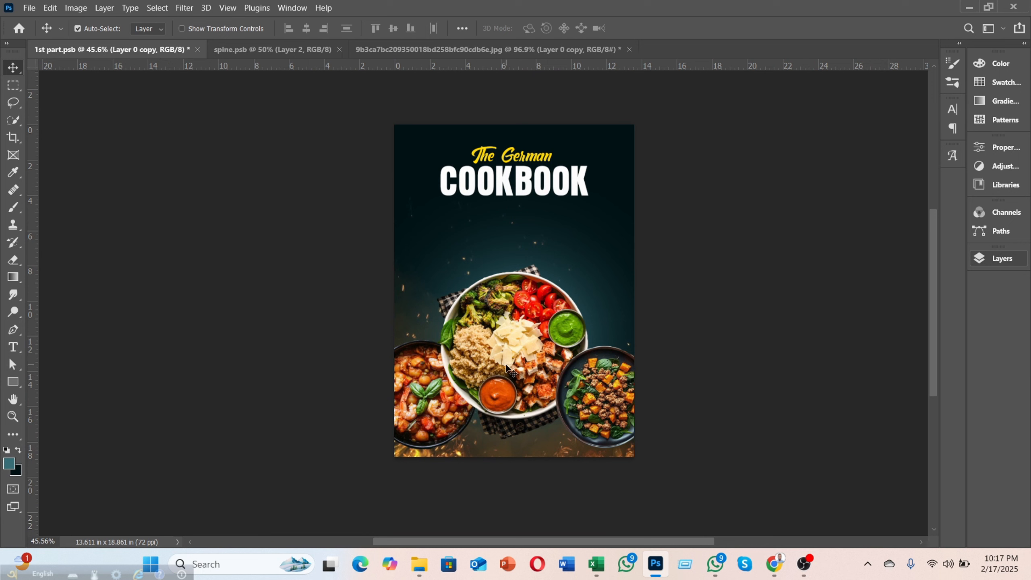
key("ctrl+t")
left_click_drag(513, 438, 510, 462)
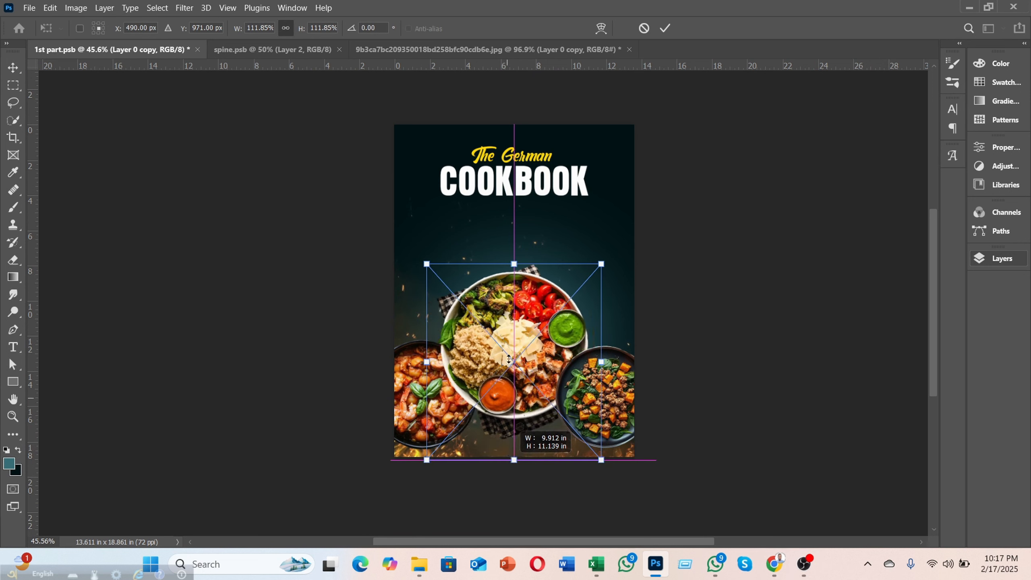
left_click_drag(507, 344, 508, 339)
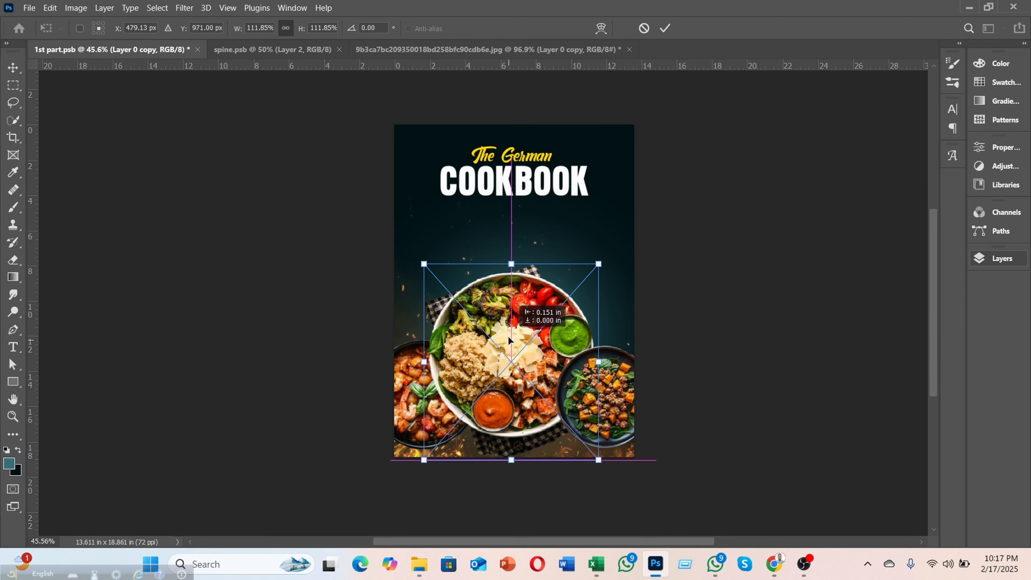
left_click(665, 28)
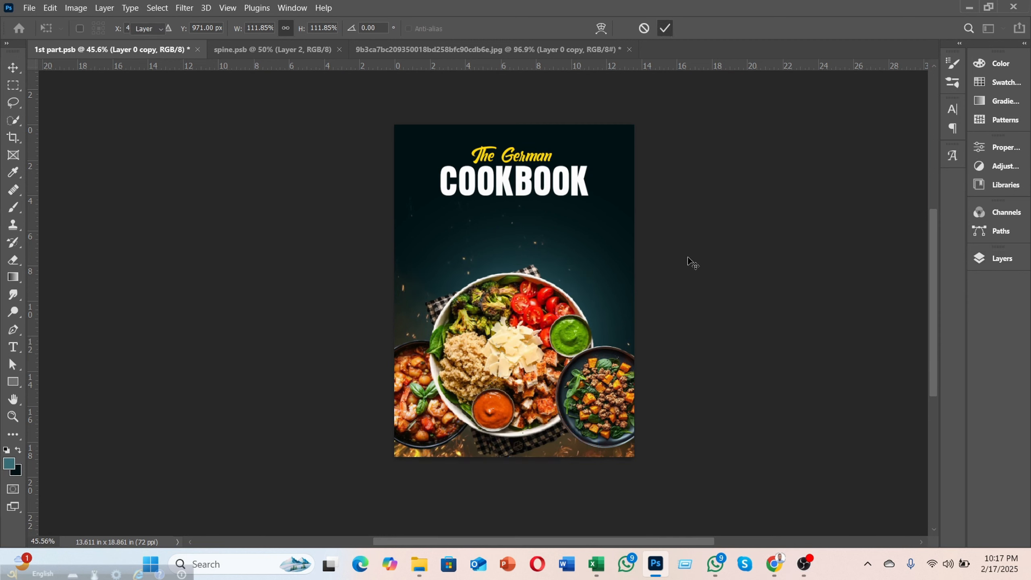
Move the central salad bowl slightly right and up, and nudge the shrimp stew dish slightly right and down
left_click_drag(491, 328, 501, 326)
left_click_drag(428, 408, 431, 413)
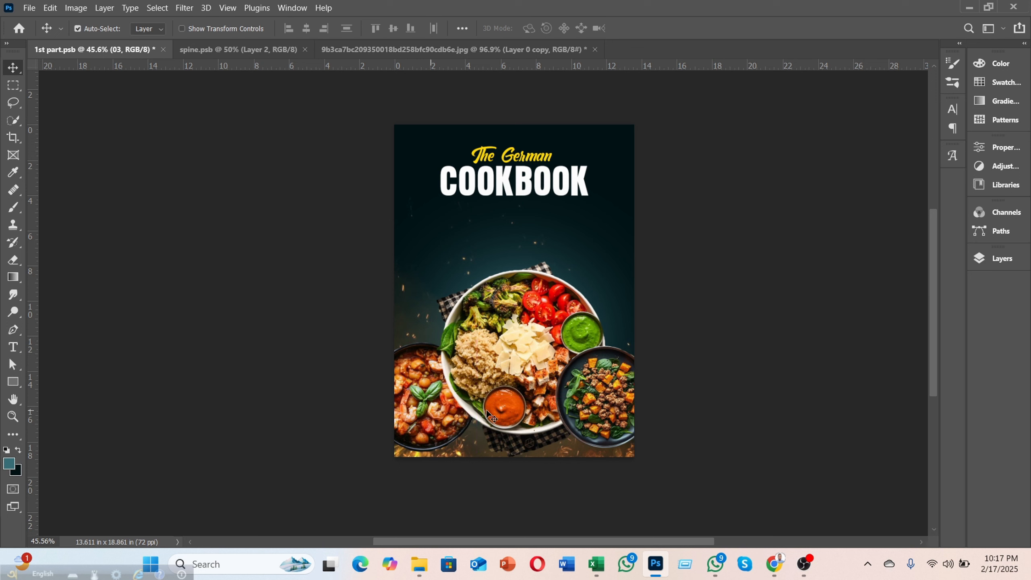
left_click(288, 214)
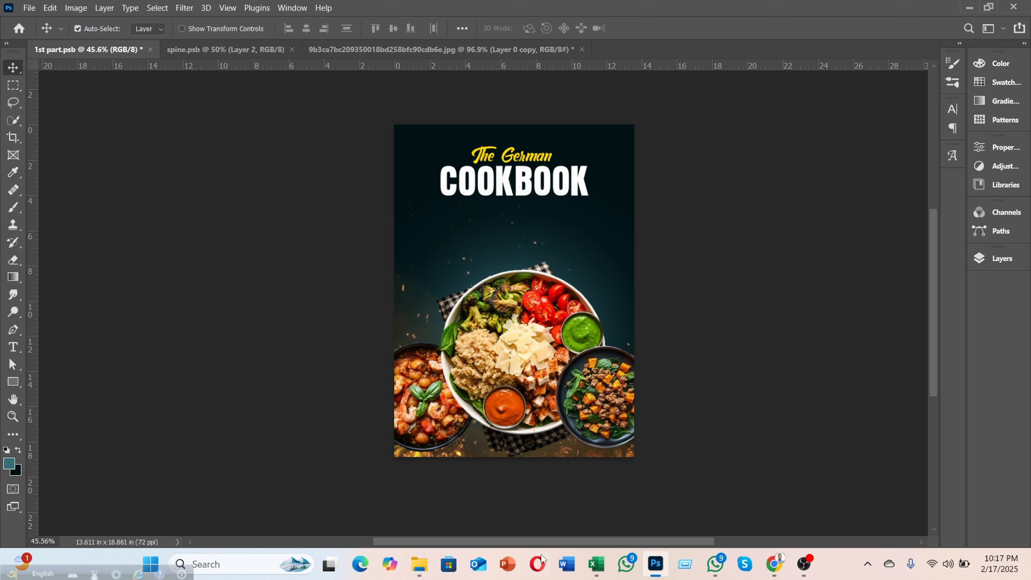
left_click(425, 570)
left_click(353, 310)
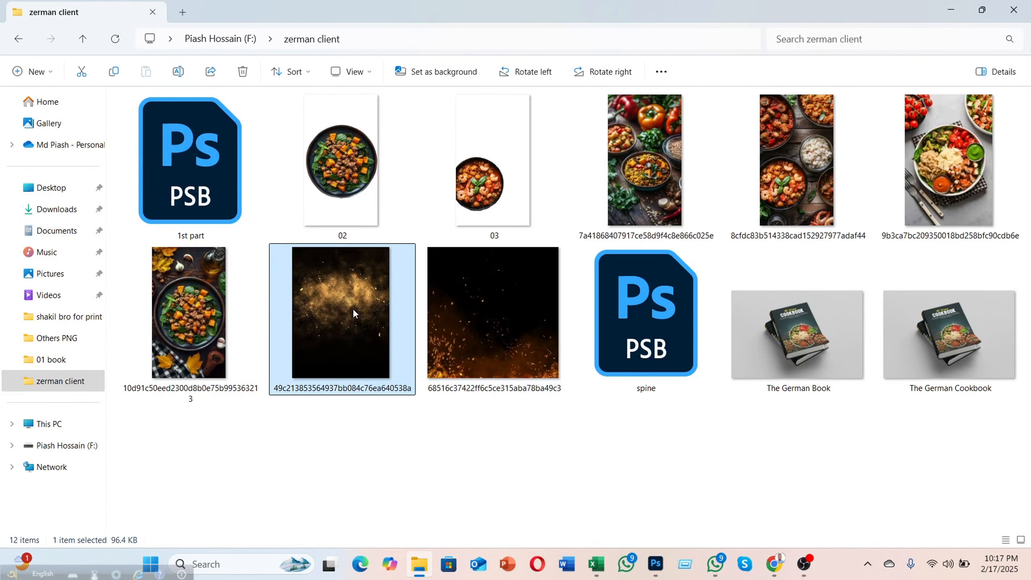
left_click_drag(358, 310, 511, 282)
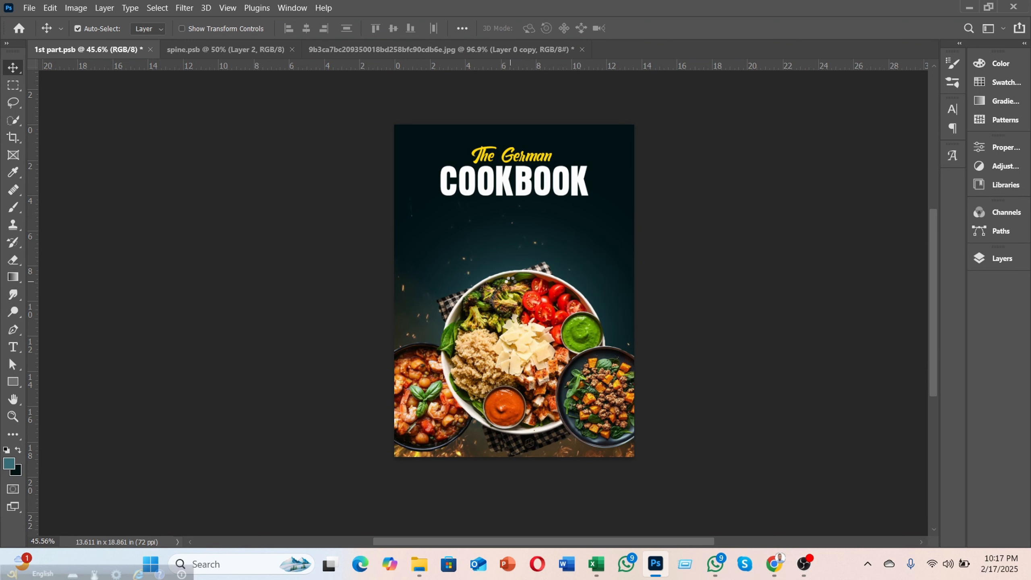
scroll(542, 296, "up", 3)
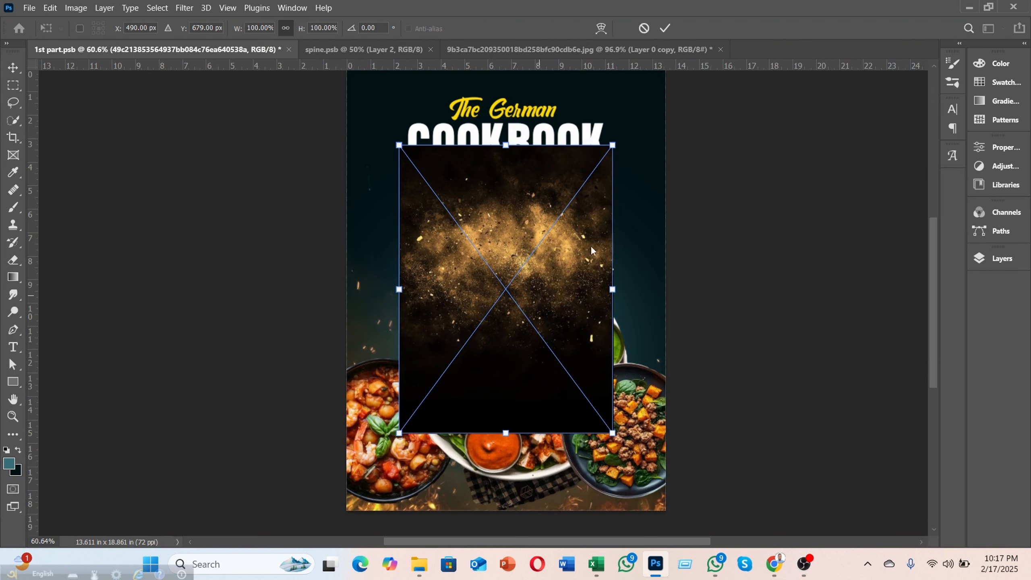
left_click(666, 28)
Set the gold dust layer's blend mode to Color Dodge
left_click(985, 260)
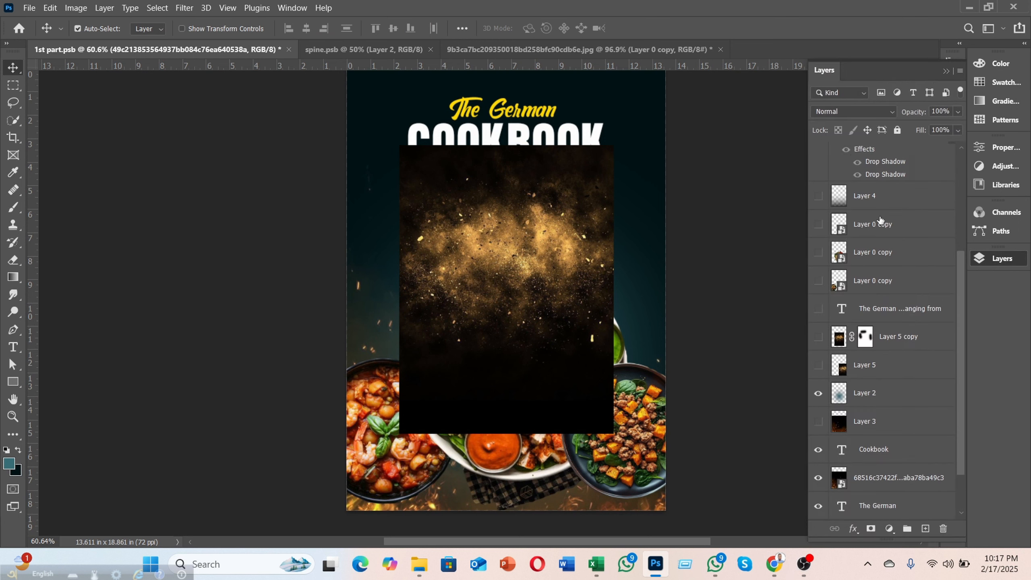
left_click(849, 112)
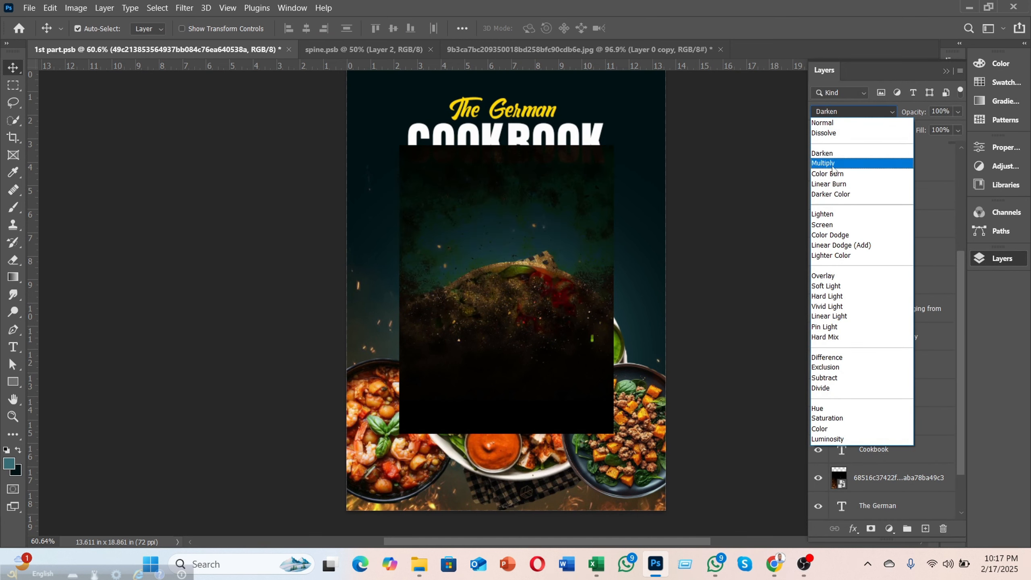
left_click(837, 237)
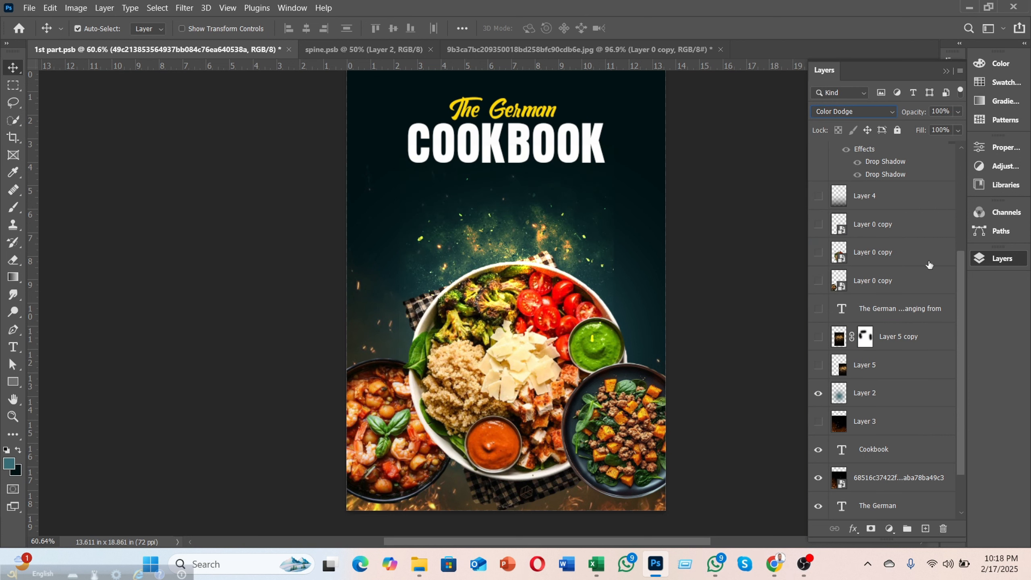
Reorder the gold dust layer below layer 03 and move the dust down behind the salad bowl, to about Y 755 px
scroll(911, 333, "down", 2)
scroll(898, 351, "up", 5)
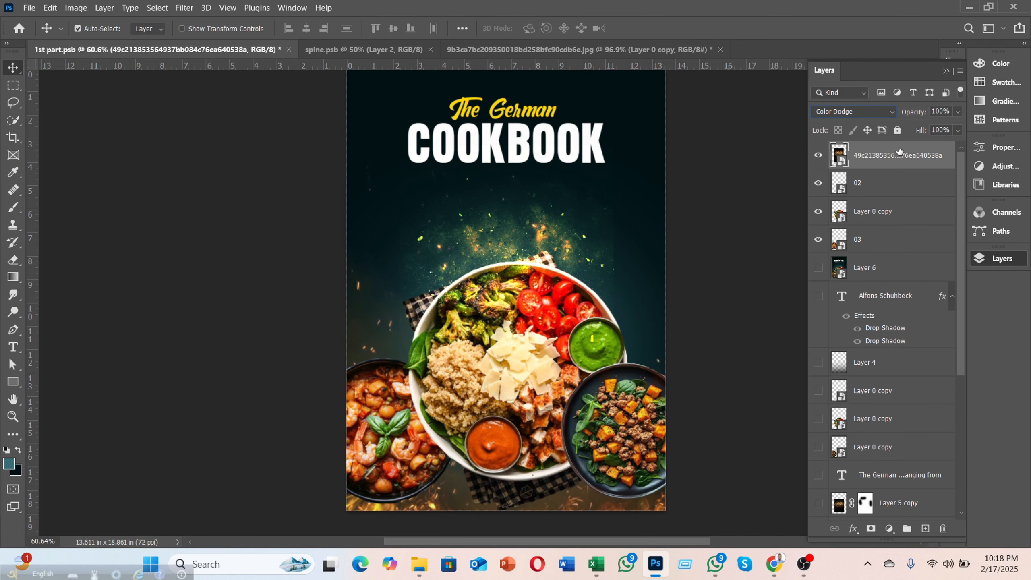
left_click_drag(898, 151, 898, 254)
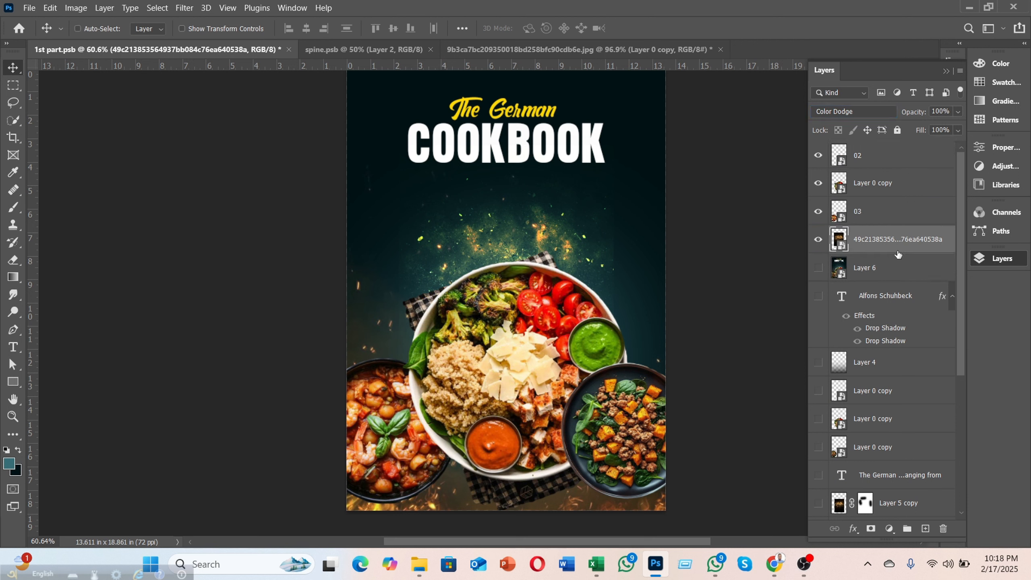
key("ctrl+t")
left_click_drag(499, 200, 500, 221)
left_click(665, 28)
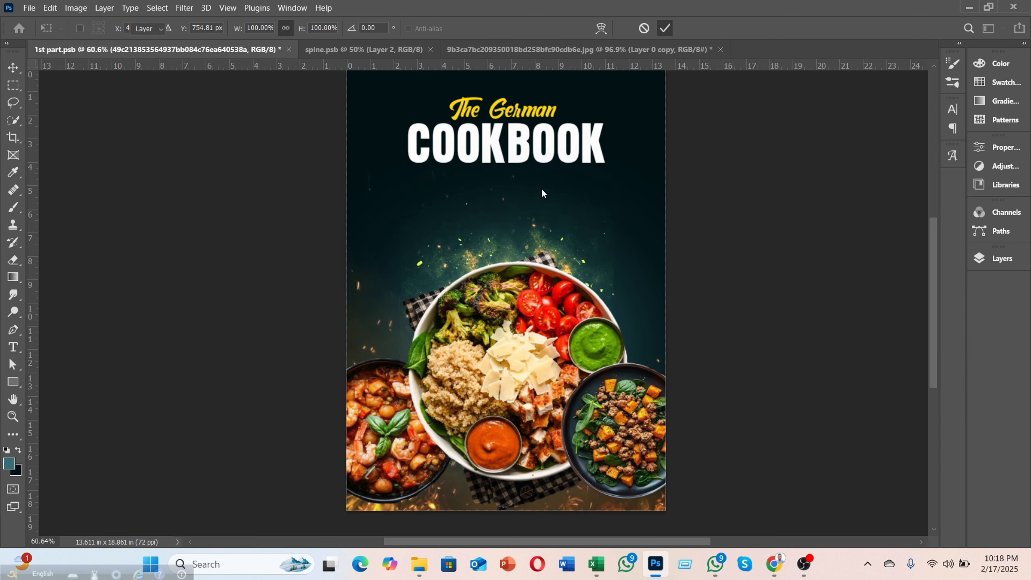
Duplicate the gold dust layer twice, placing one copy above the squash plate on the right and one above the stew dish on the left
key("ctrl+j")
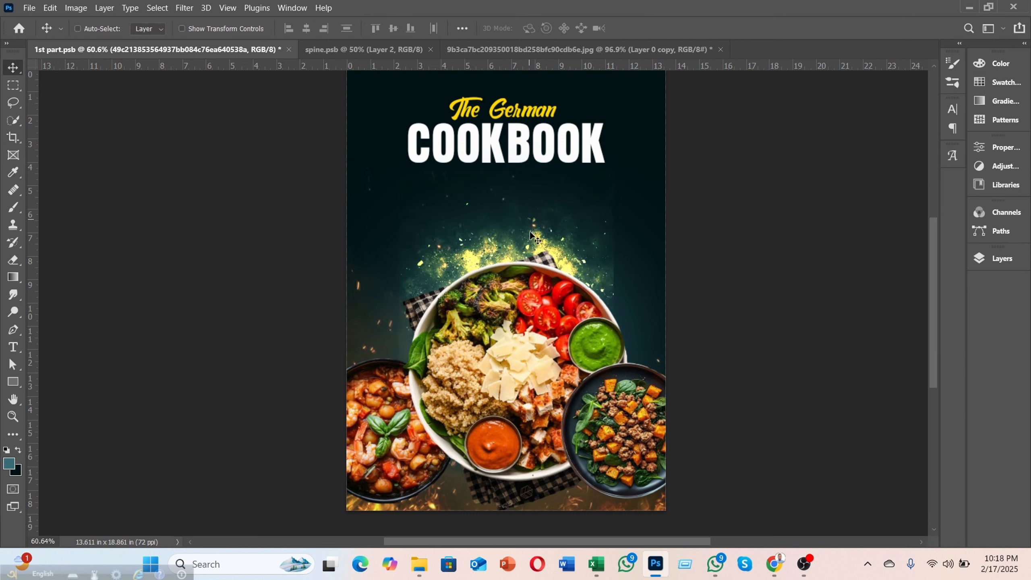
left_click_drag(606, 248, 704, 328)
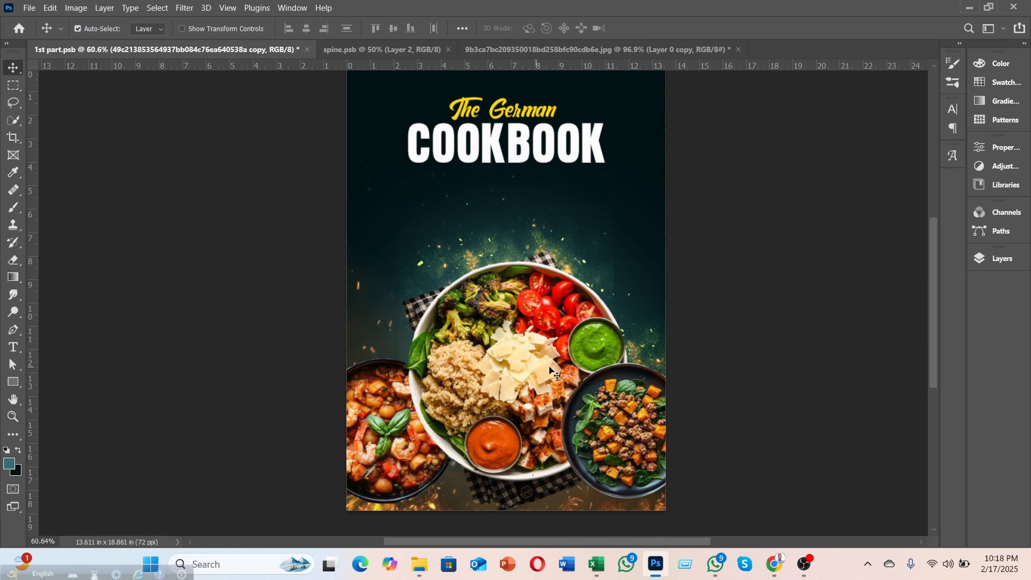
left_click_drag(560, 338, 400, 374)
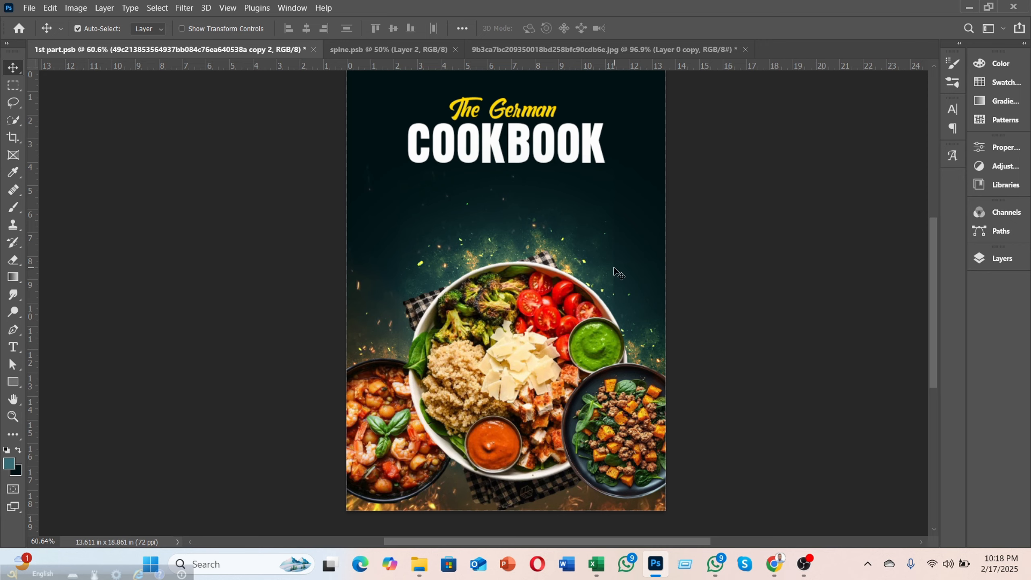
Add a layer mask to the original gold dust layer behind the salad bowl
scroll(609, 270, "up", 1)
scroll(610, 271, "up", 6)
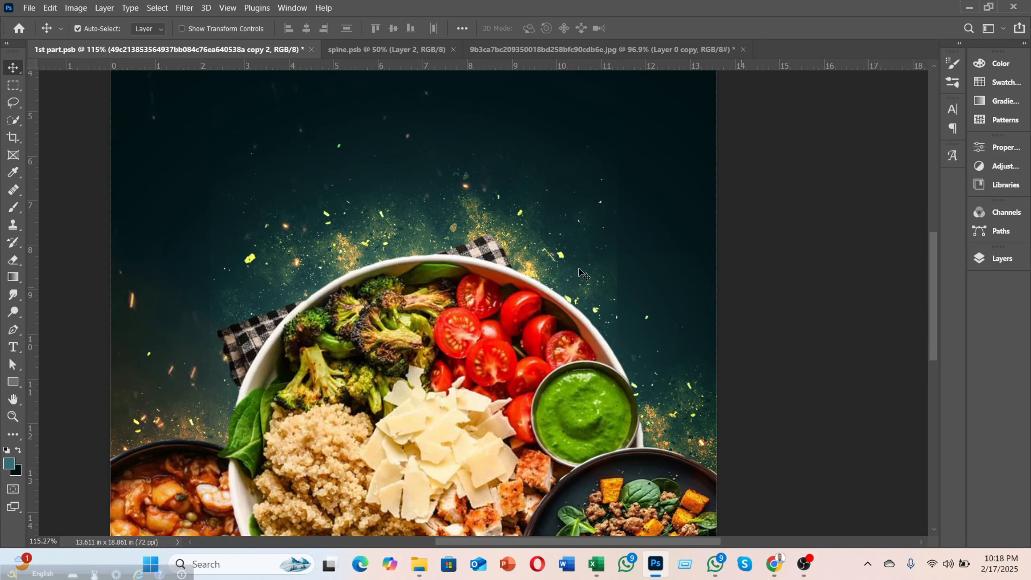
left_click(998, 258)
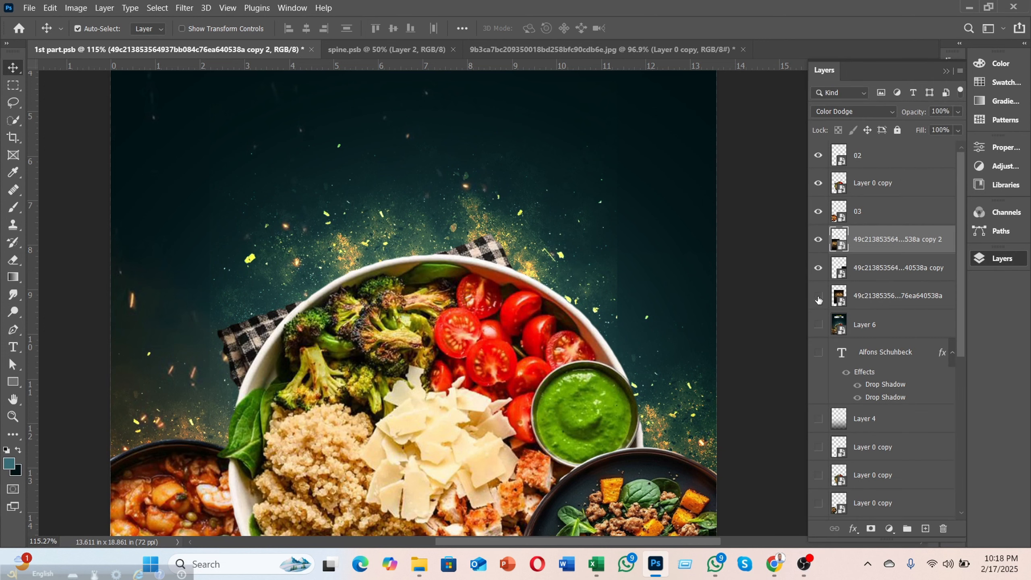
left_click(818, 299)
left_click(874, 300)
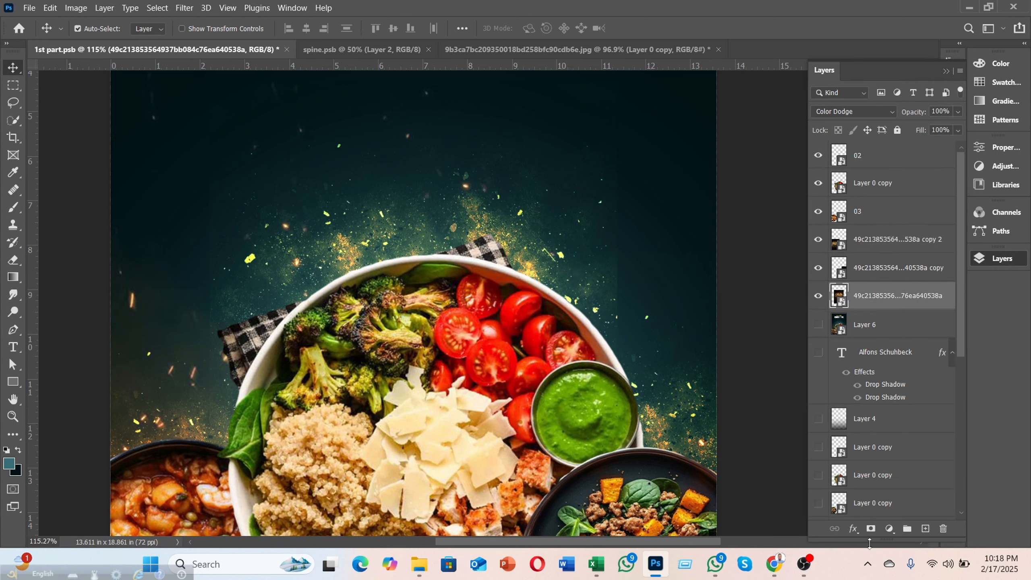
left_click(870, 528)
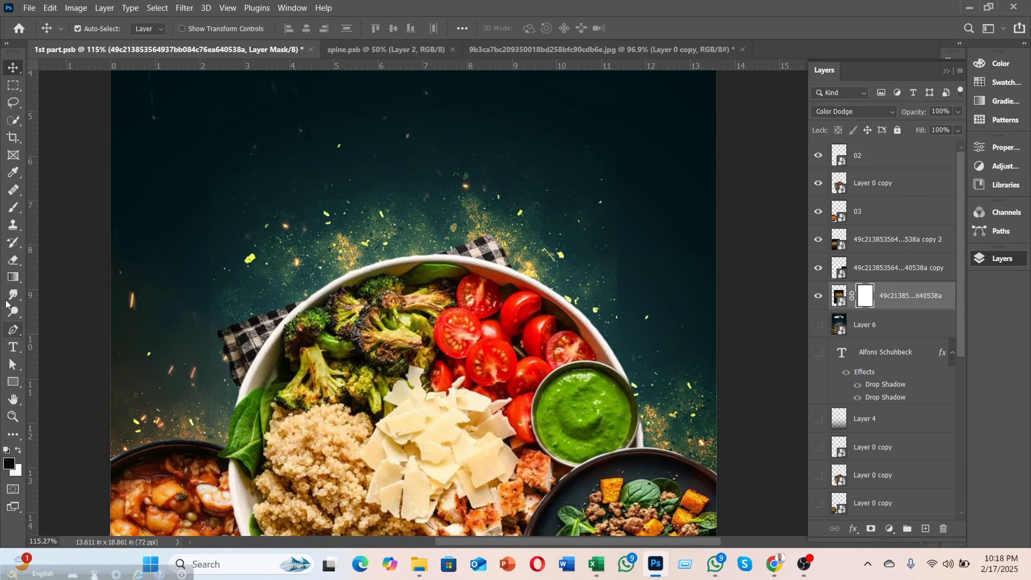
Try the Brush tool for the gold dust mask, reducing its size to 250 px
left_click(13, 207)
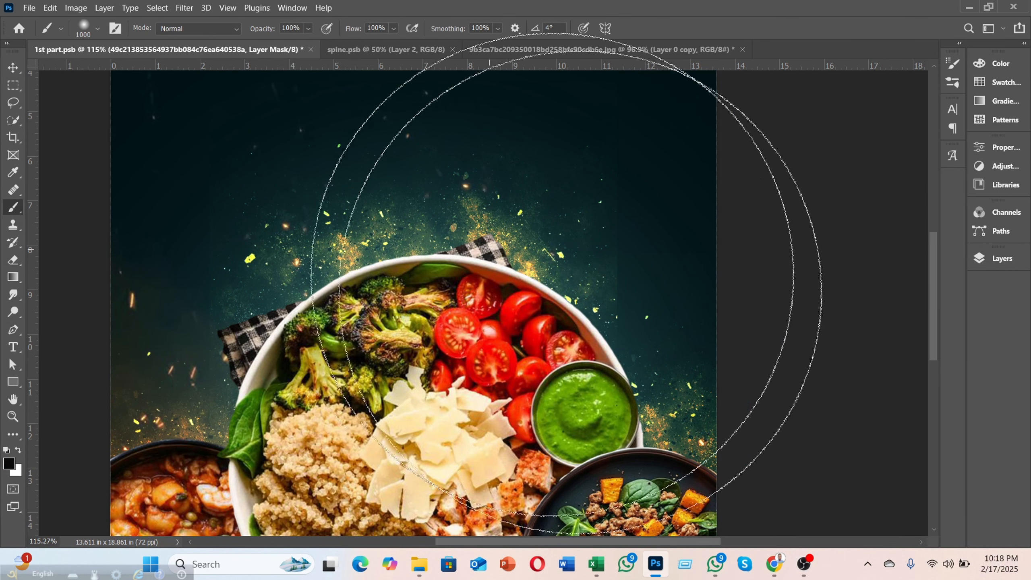
key("bracketleft")
key("bracketleft")
key("bracketleft")
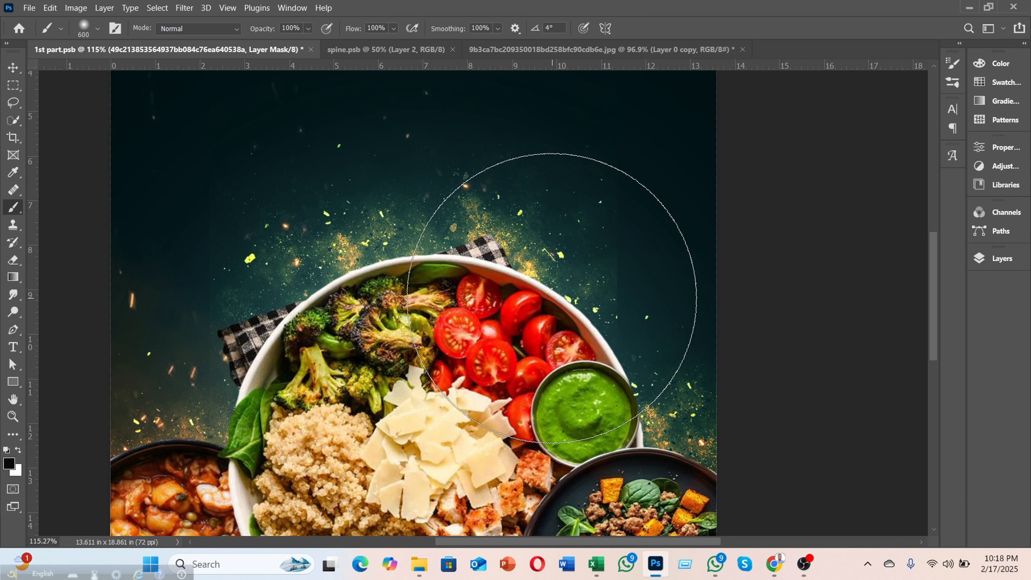
key("bracketleft")
key("bracketleft")
key("bracketleft")
key("bracketleft")
key("bracketleft")
key("bracketleft")
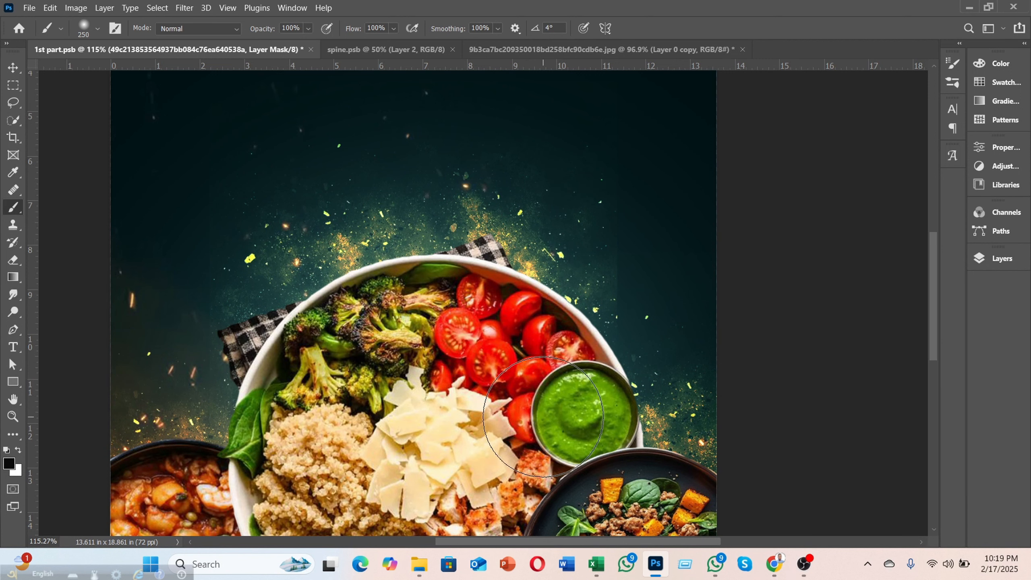
key("alt+Tab")
left_click(957, 8)
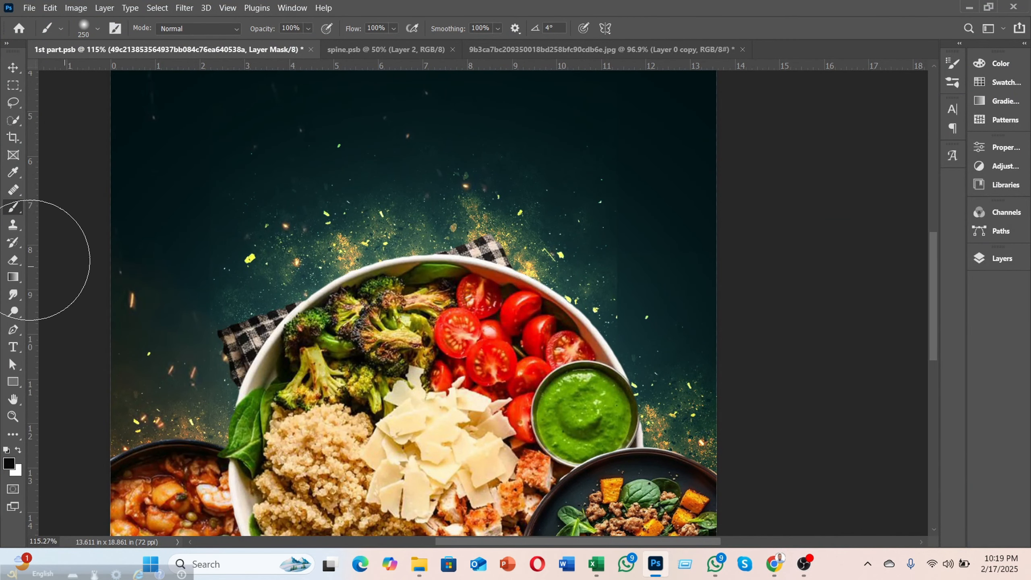
Erase the hard outer edges of the gold dust on its mask using a 125 px Soft Round eraser with black as background color
left_click(13, 259)
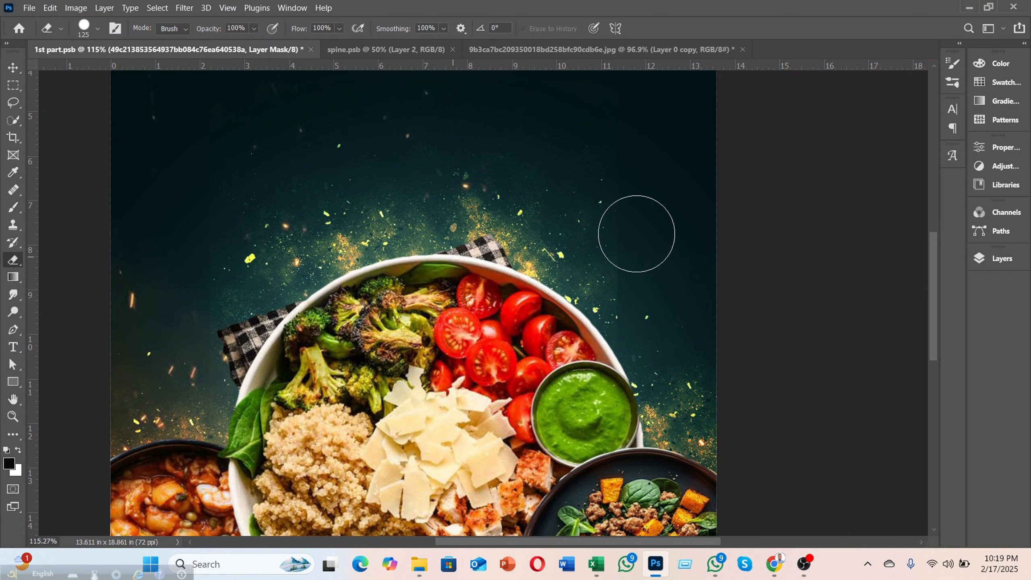
left_click(97, 28)
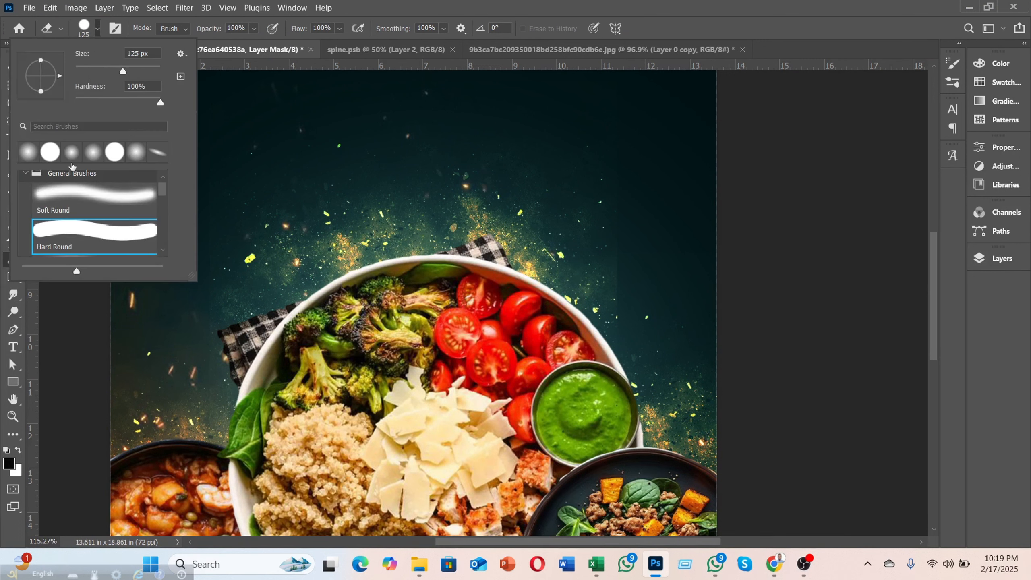
left_click(71, 190)
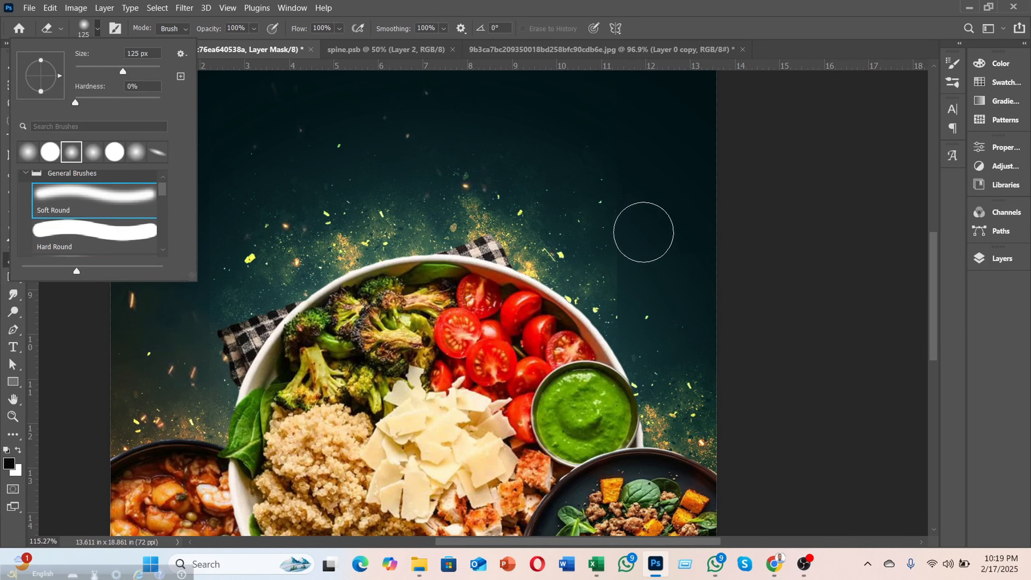
left_click(620, 177)
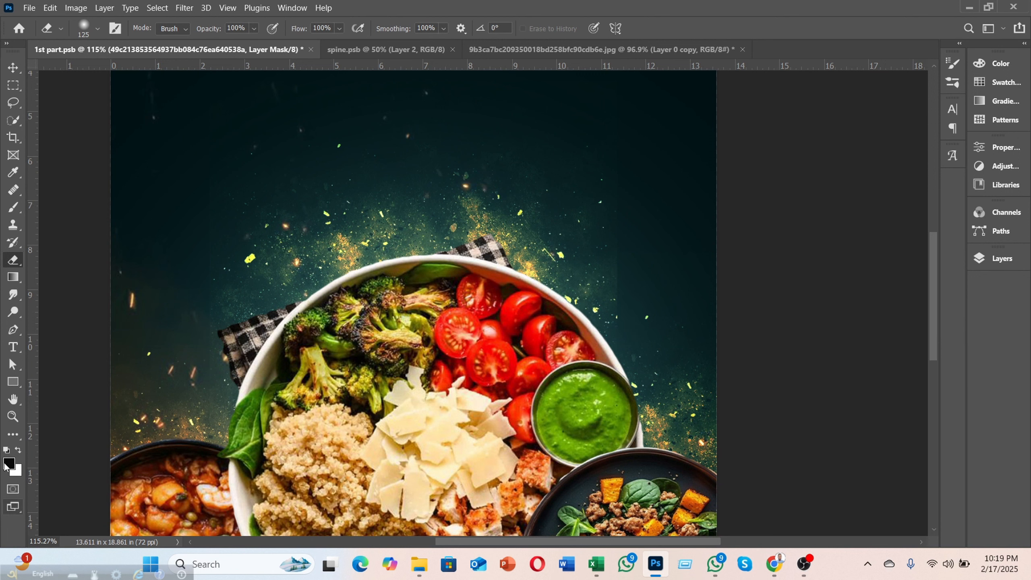
left_click(19, 450)
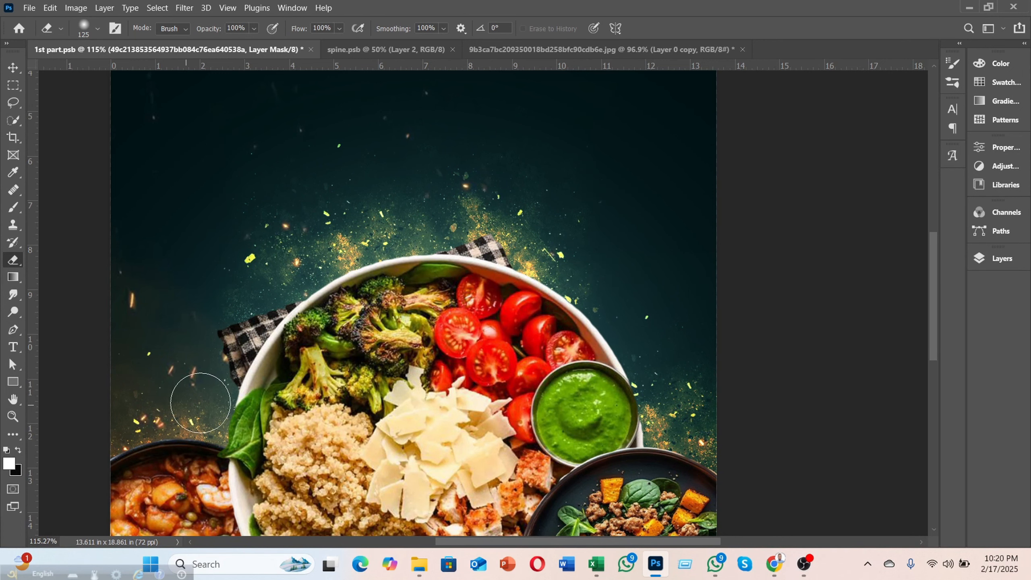
scroll(441, 379, "down", 3)
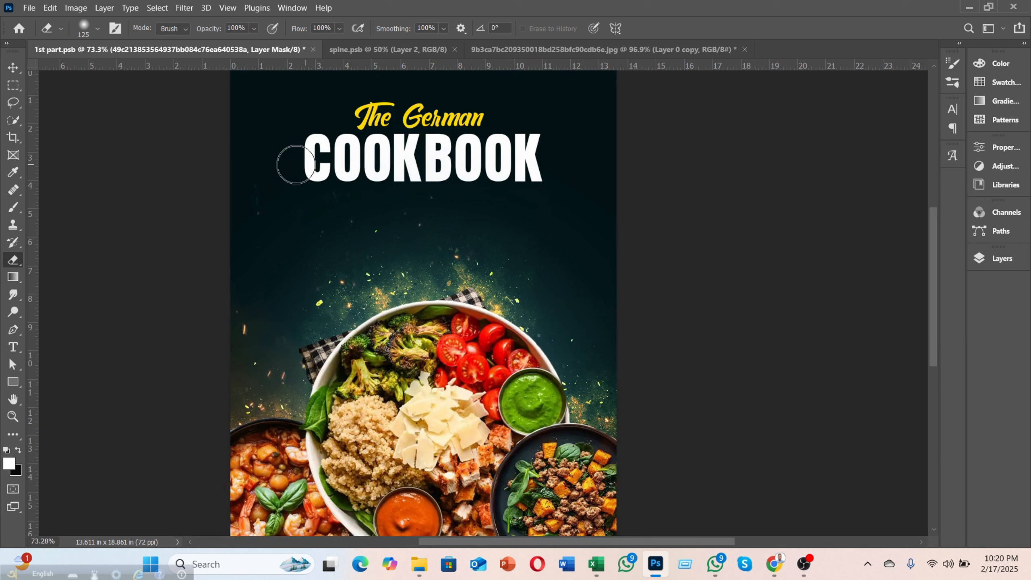
Enlarge the eraser to 250 px for the gold dust mask and undo the last erasing stroke
left_click(13, 68)
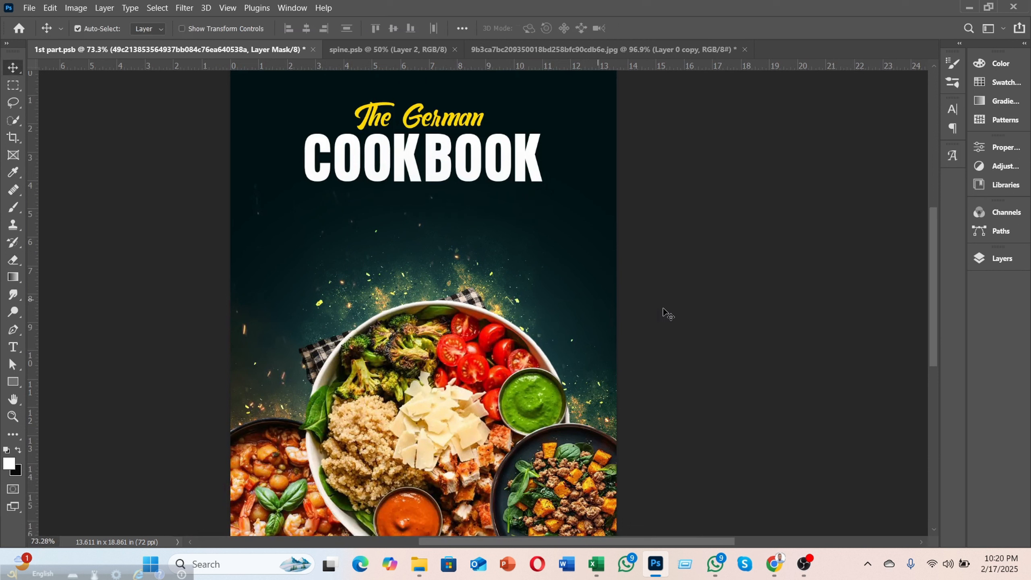
left_click(1002, 260)
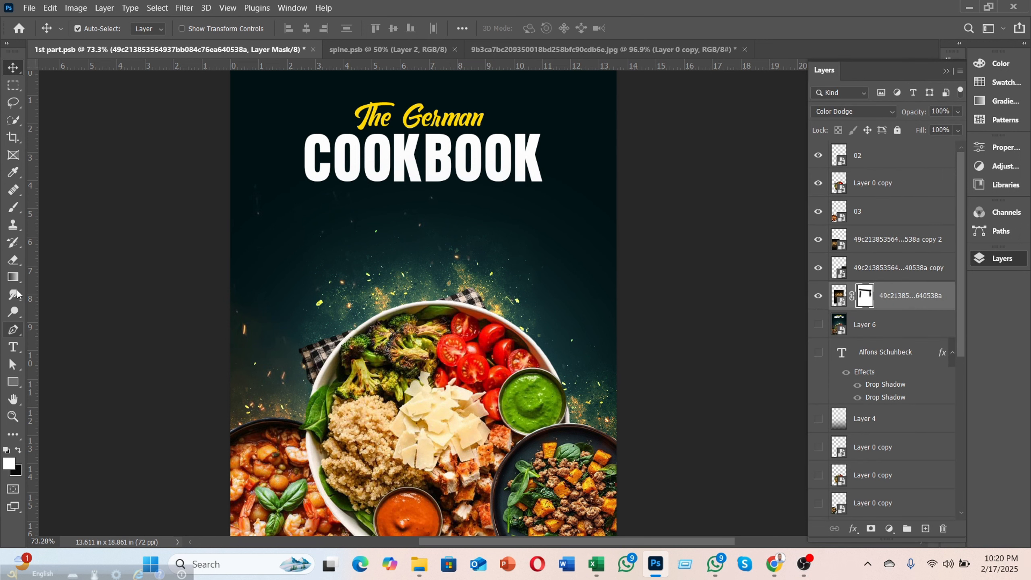
left_click(8, 262)
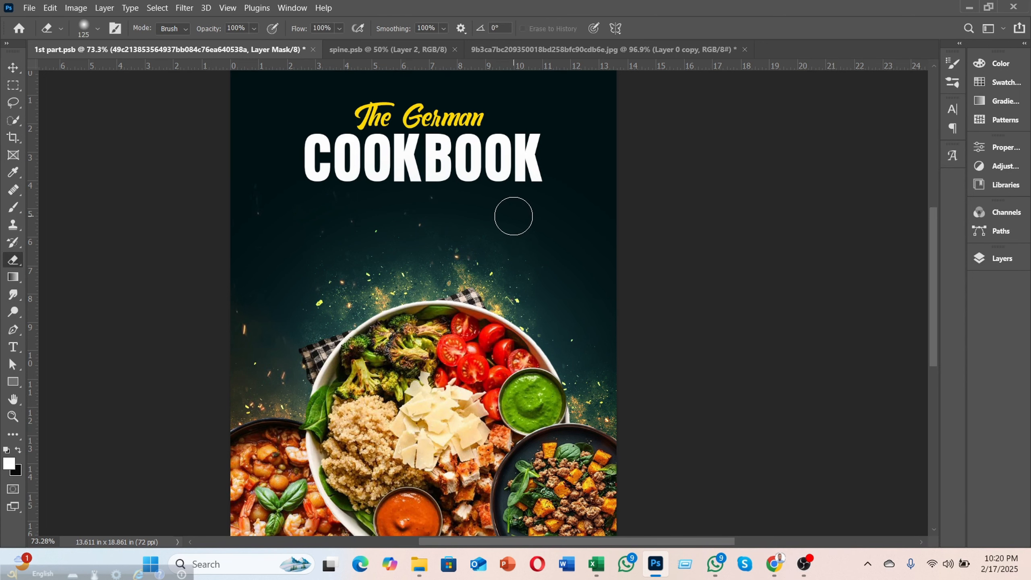
key("bracketright")
key("bracketright")
key("bracketright")
key("bracketright")
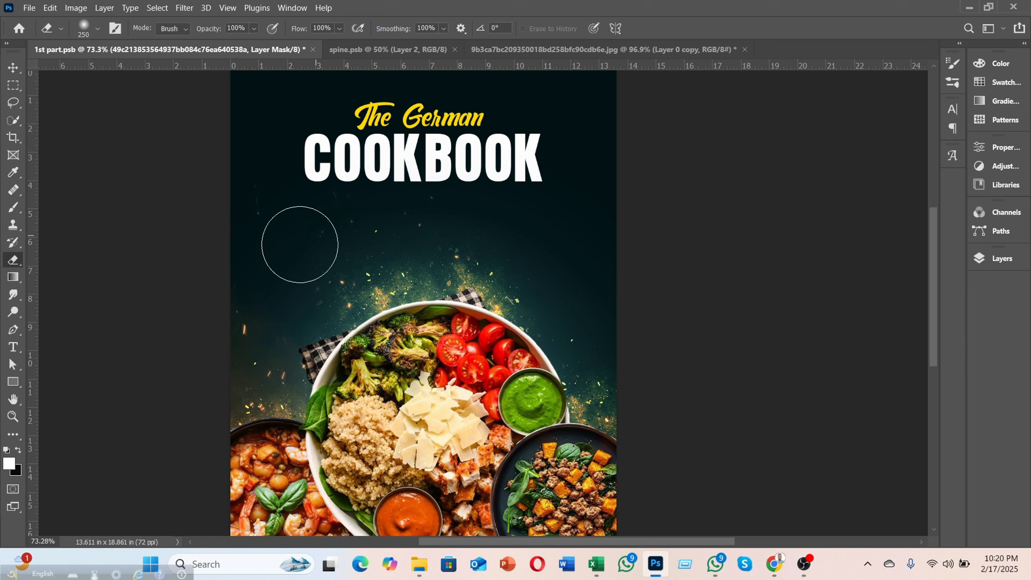
key("ctrl+z")
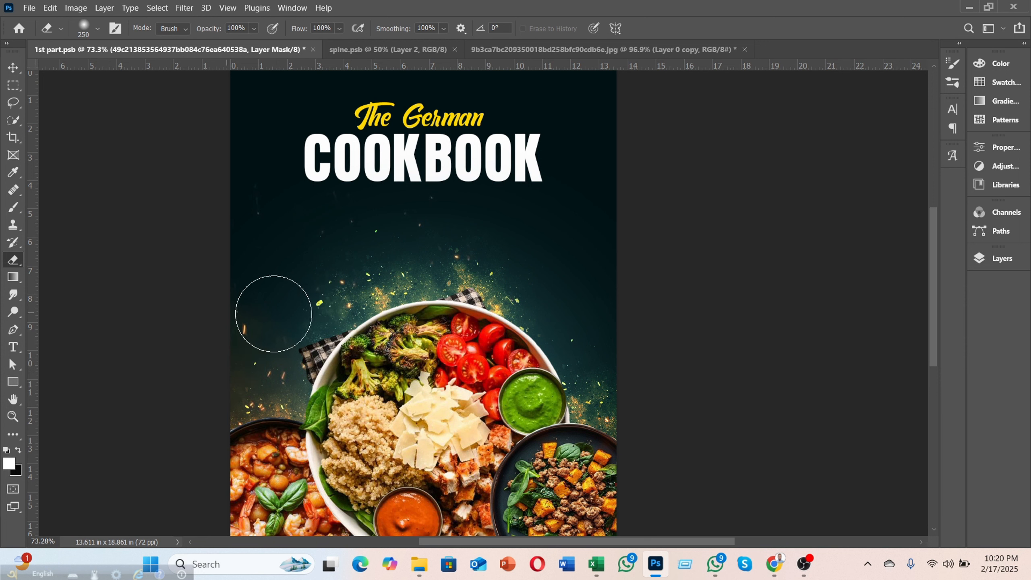
Lower the eraser flow to 30% and softly fade the gold dust above the salad bowl on its mask
left_click(340, 28)
left_click(331, 46)
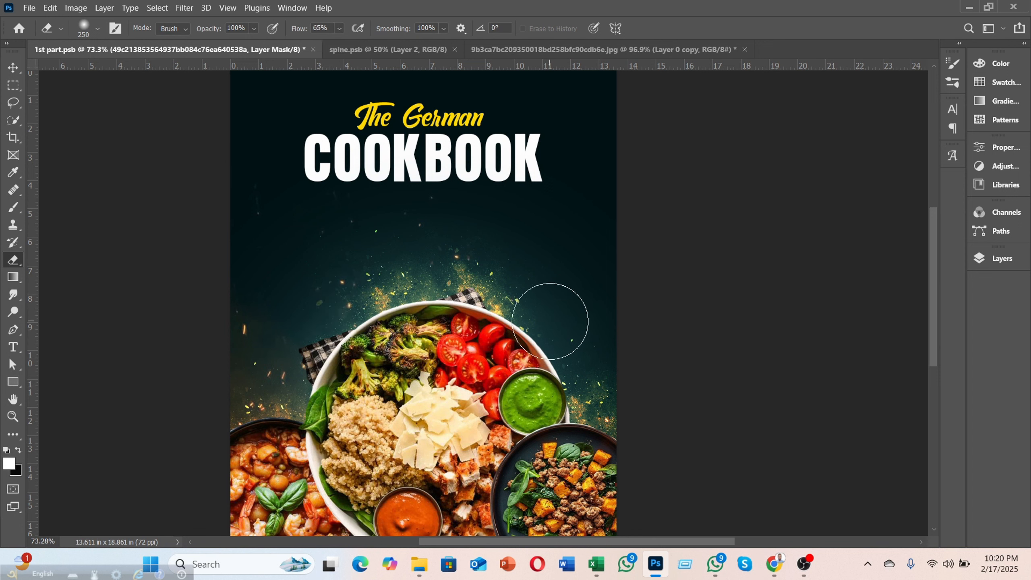
left_click(340, 28)
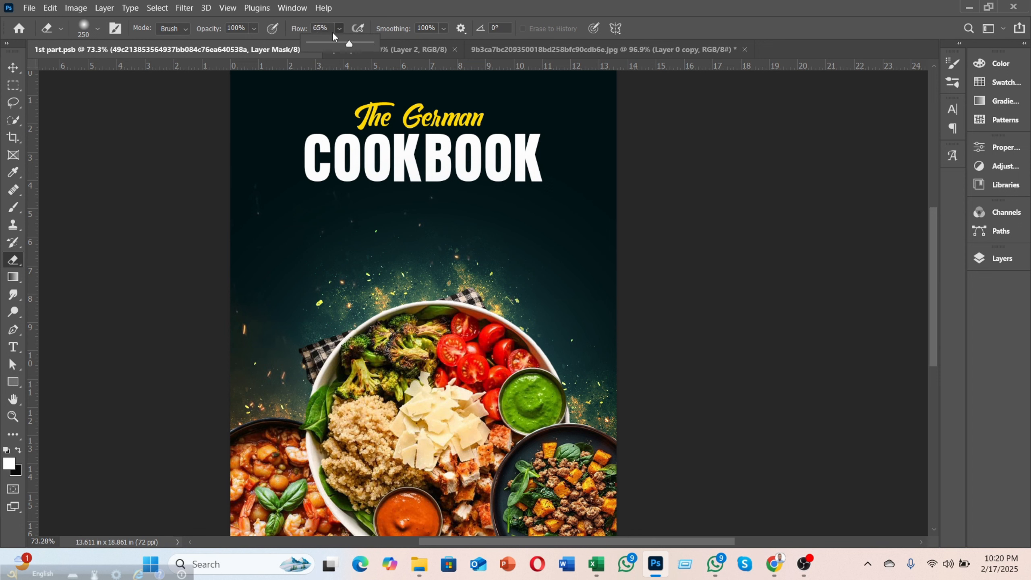
left_click(328, 42)
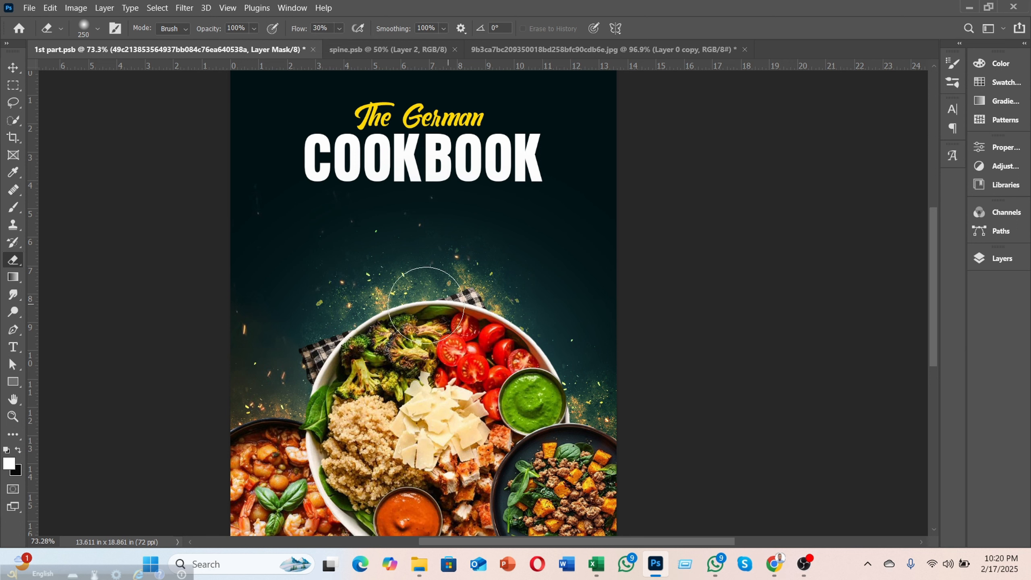
left_click(14, 68)
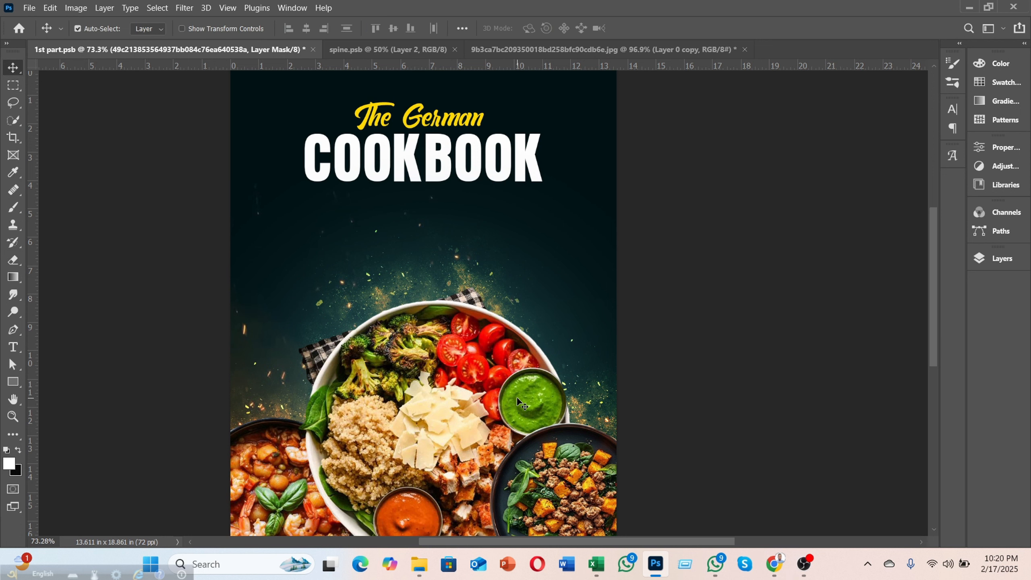
scroll(485, 386, "down", 3)
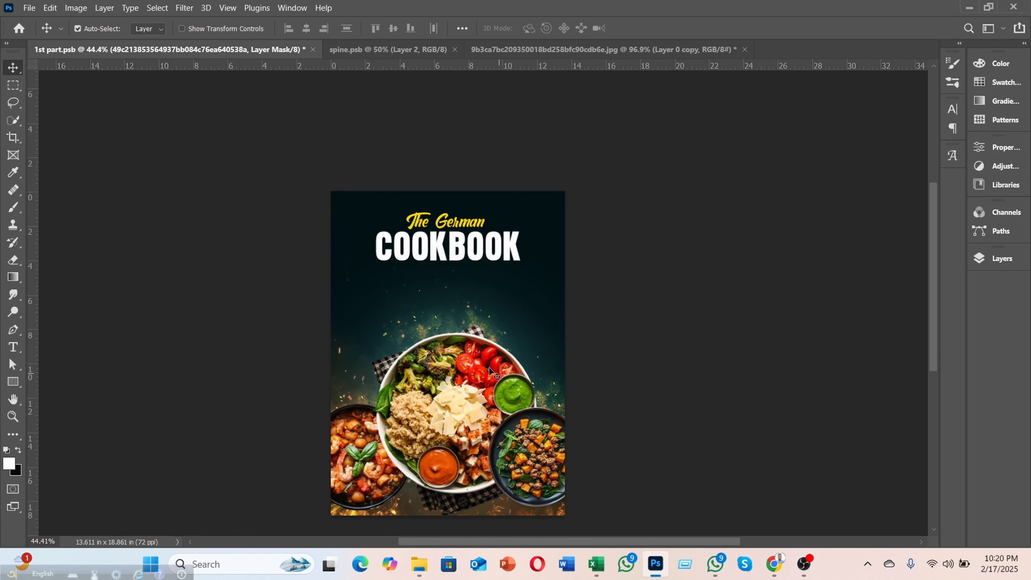
scroll(488, 368, "down", 1)
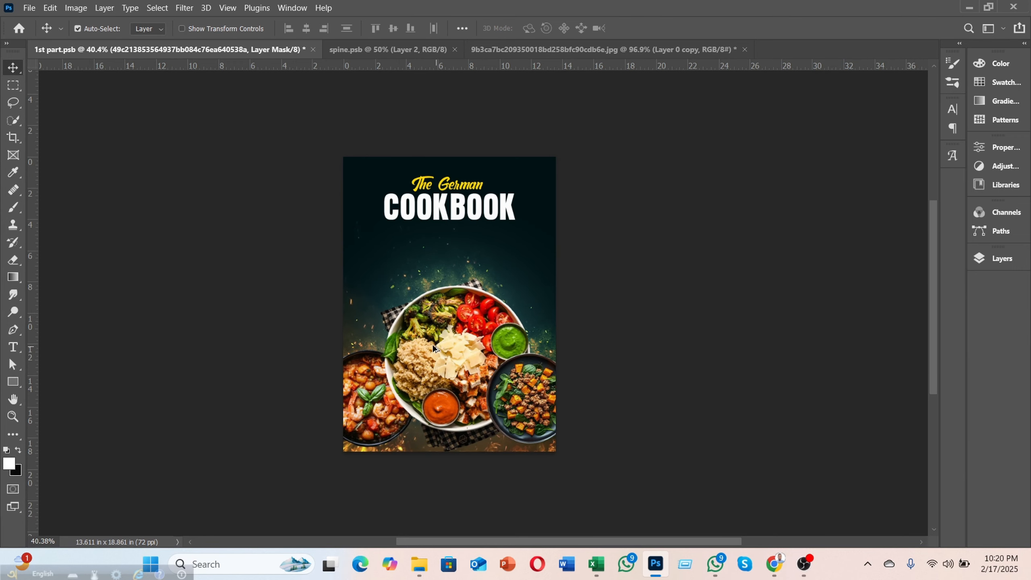
scroll(432, 344, "up", 1)
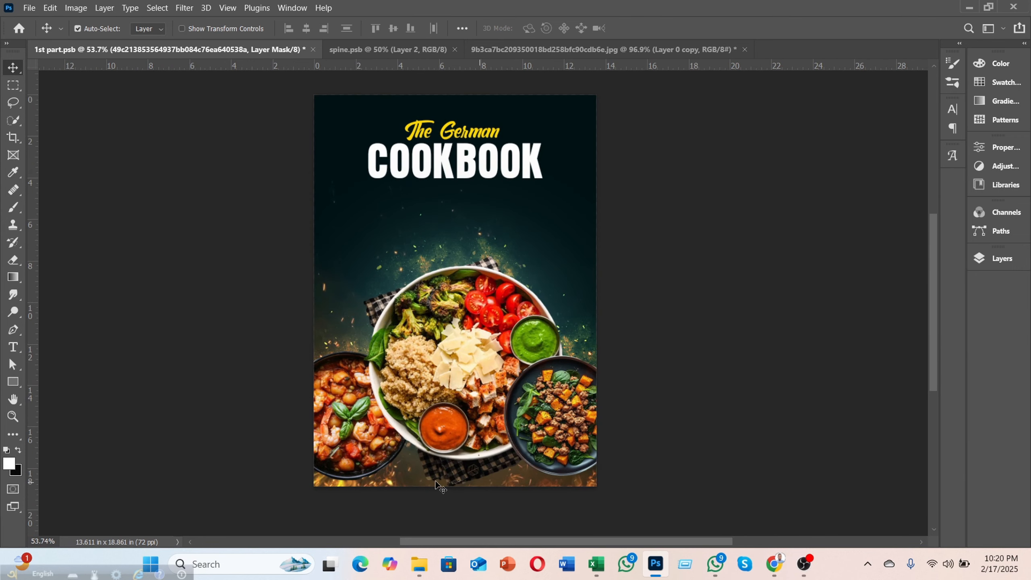
Create a new empty layer above layer 02, at the top of the layer stack
left_click(982, 252)
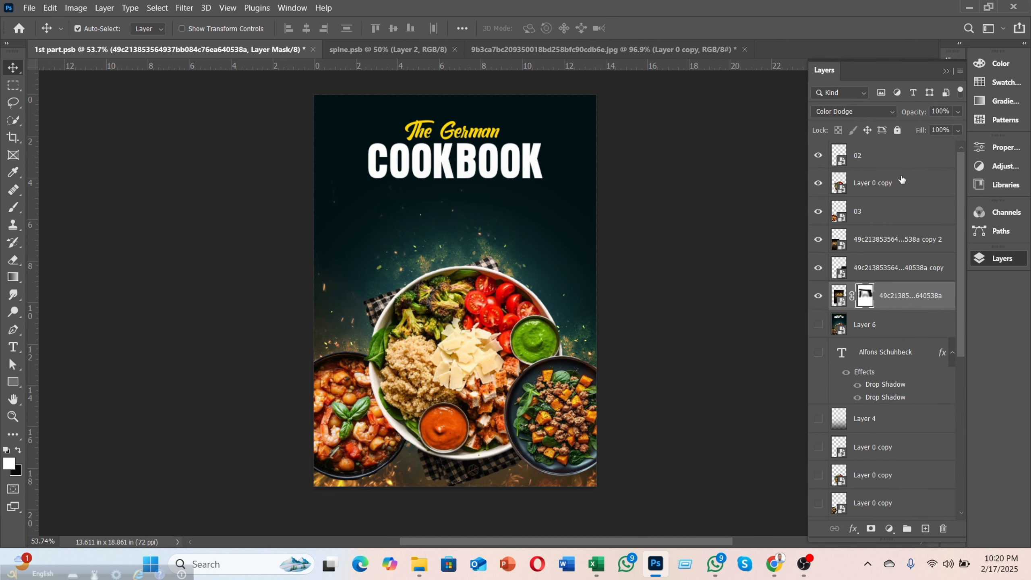
left_click(870, 163)
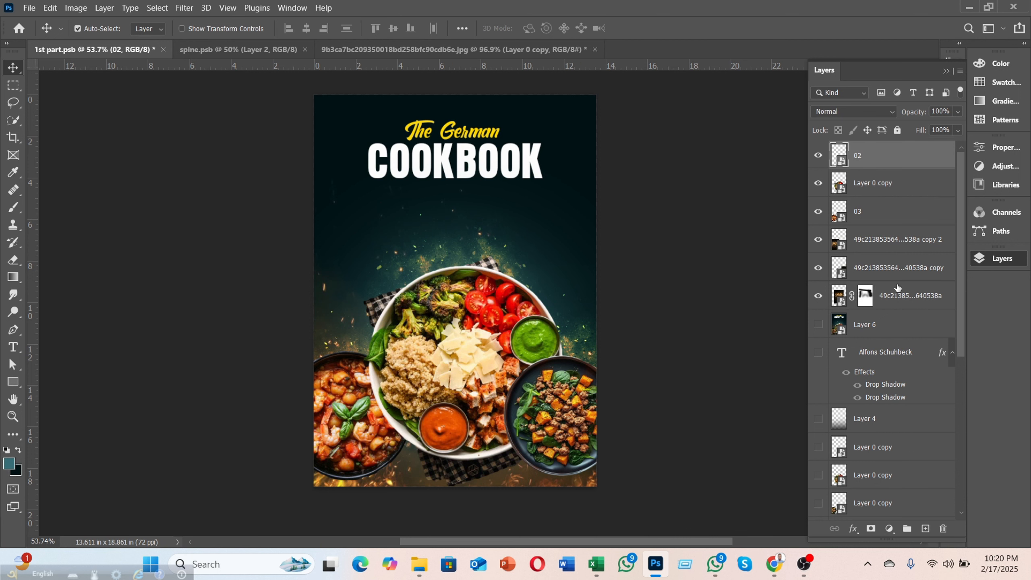
left_click(925, 528)
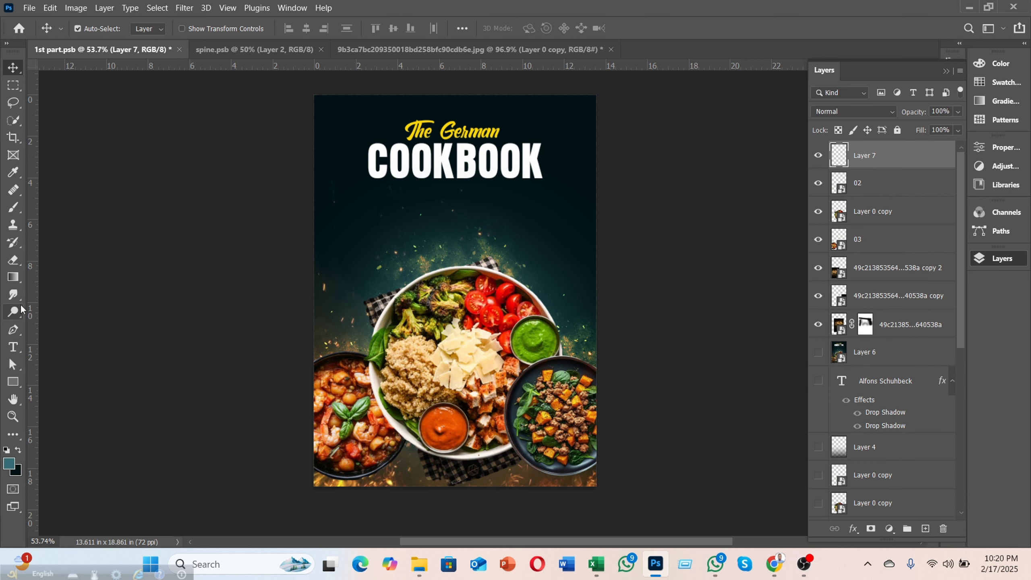
Edit the Gradient tool's black-to-transparent gradient and set its starting color stop to dark teal #001113, sampled from the cover's upper background
left_click(15, 278)
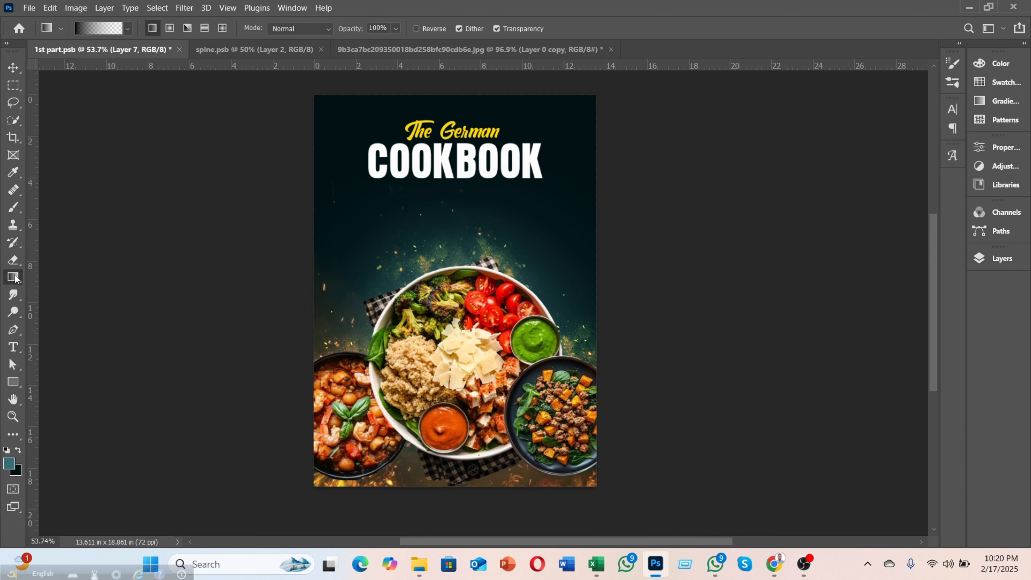
left_click(77, 29)
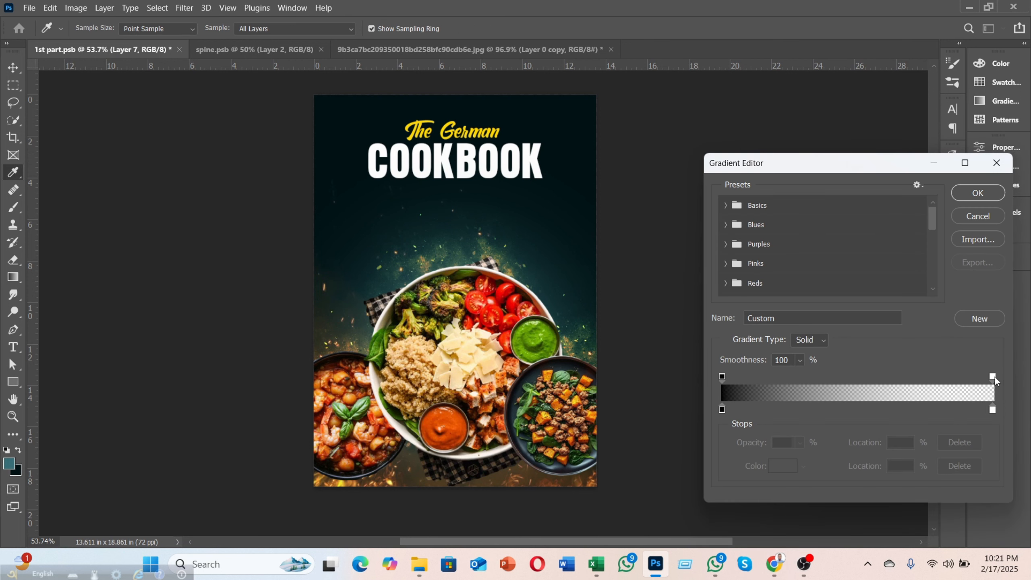
left_click(722, 410)
left_click(784, 467)
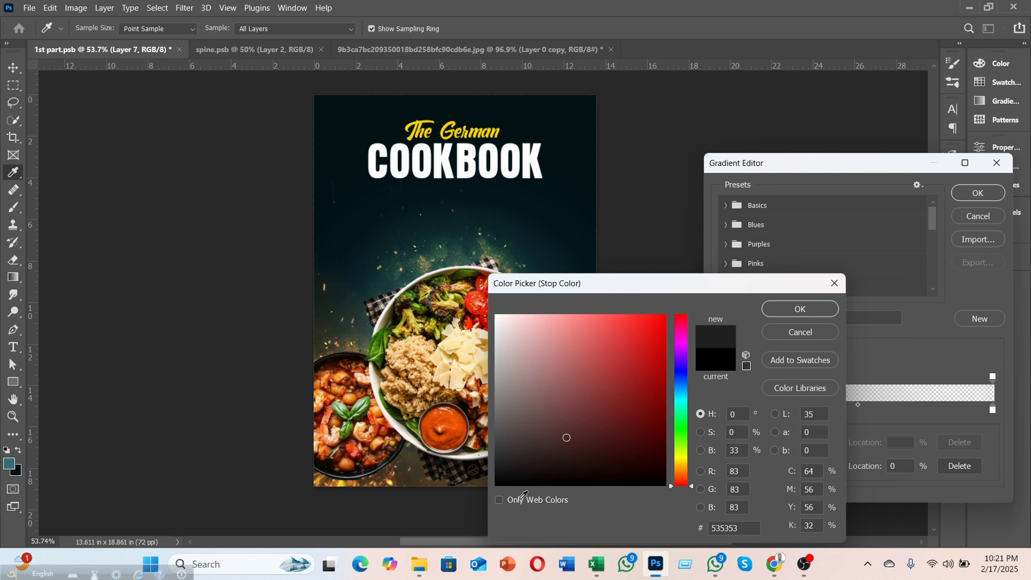
left_click(543, 275)
left_click(585, 165)
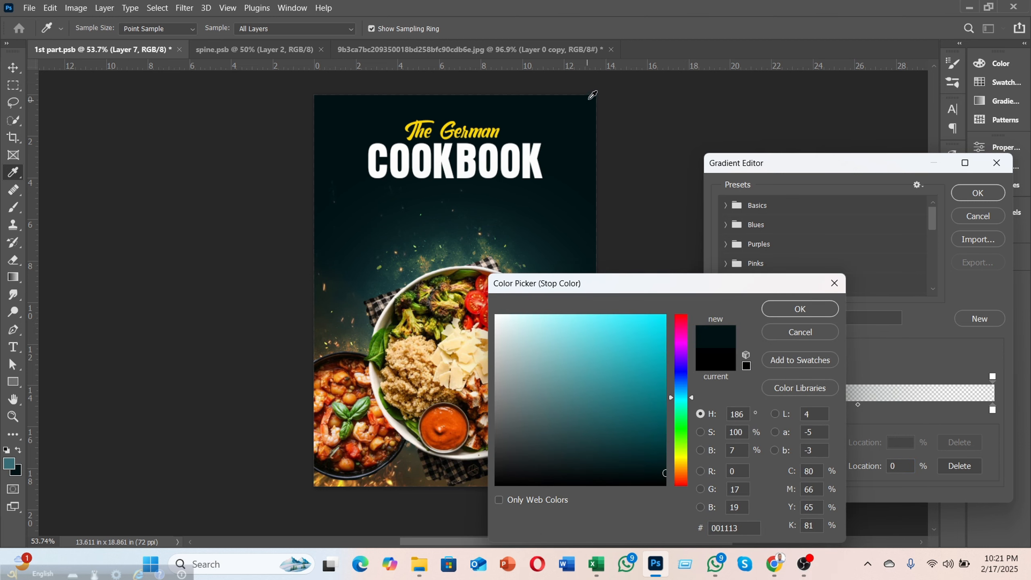
left_click(800, 309)
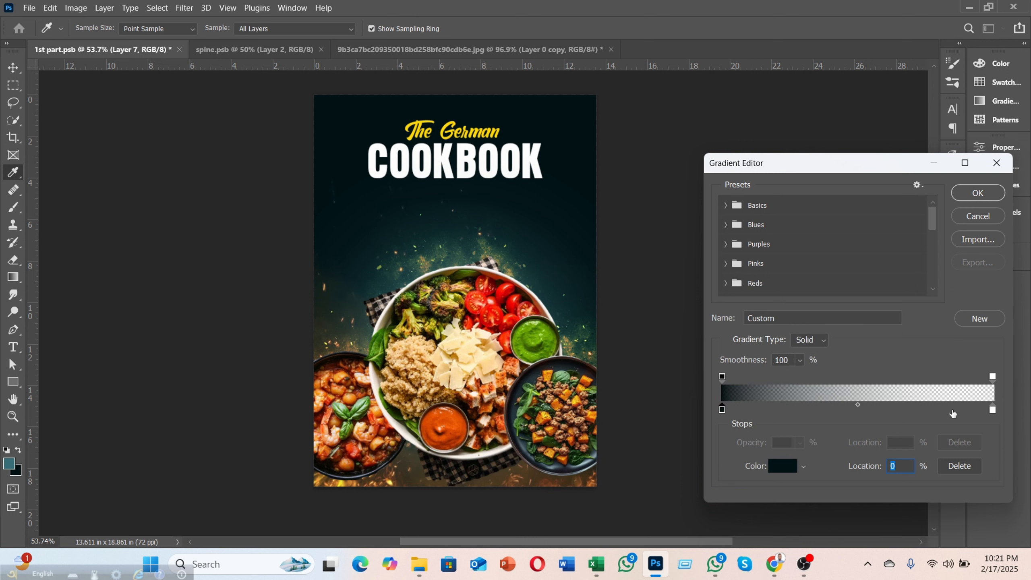
Review the gradient's opacity stops, then set the starting color stop to black #000000 and accept the gradient
left_click(992, 376)
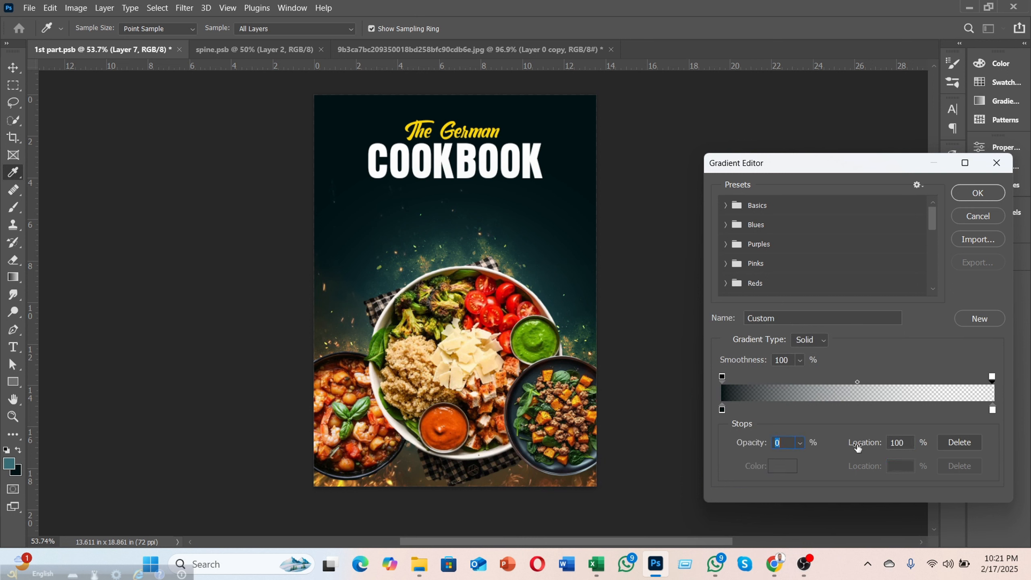
left_click(801, 444)
left_click_drag(802, 461, 788, 478)
left_click(722, 377)
left_click(721, 409)
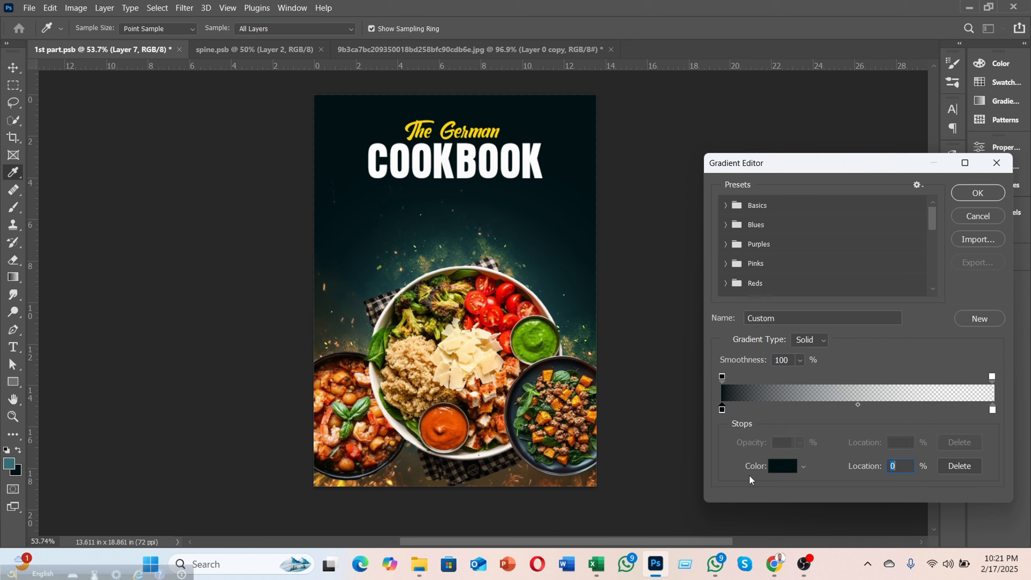
left_click(778, 466)
left_click_drag(569, 467, 395, 526)
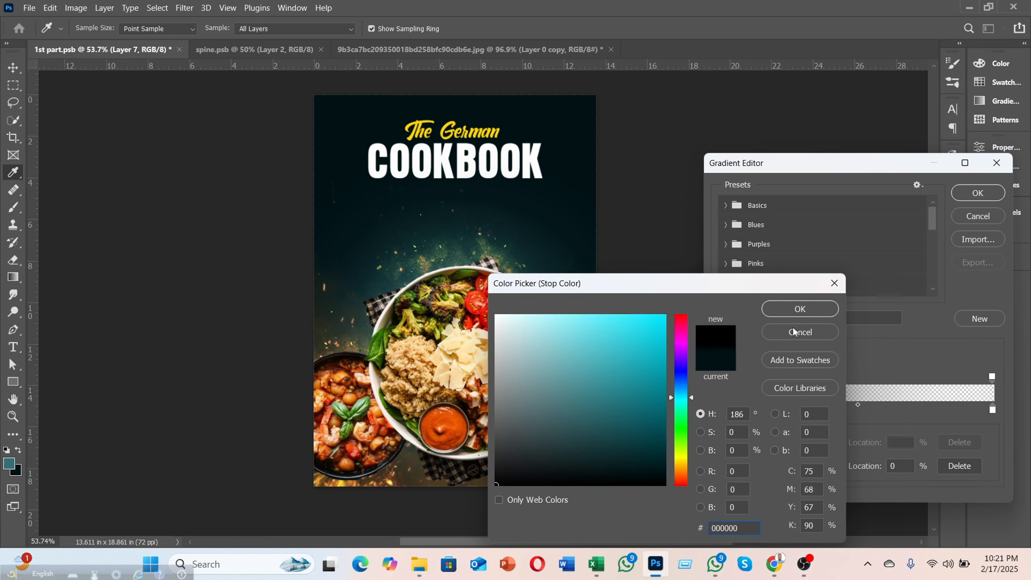
left_click(793, 310)
left_click(977, 193)
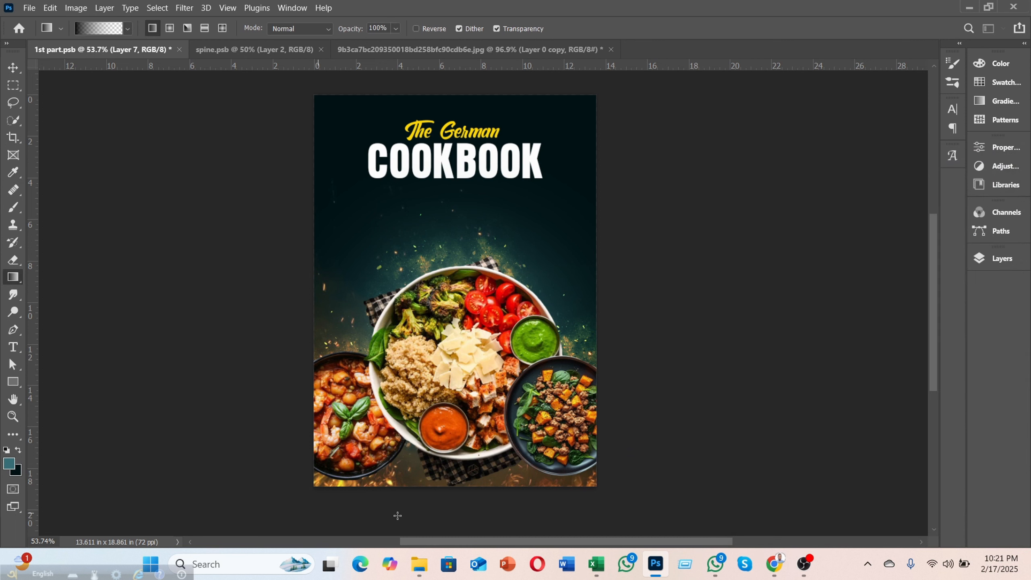
Try several dark linear gradients on Layer 7 rising from below the cover past the salad bowl, undoing each attempt
scroll(442, 482, "down", 2)
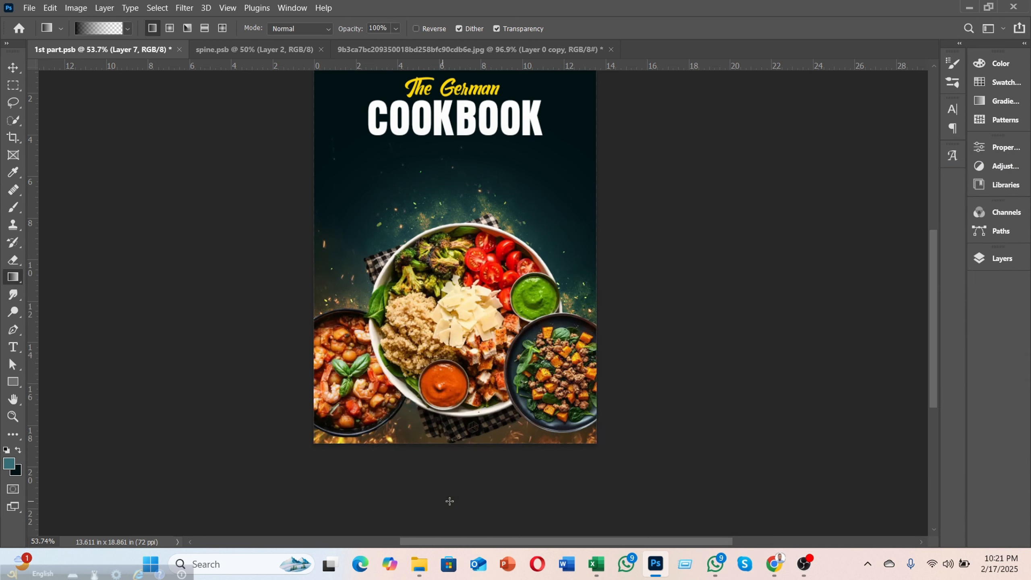
left_click_drag(454, 516, 453, 186)
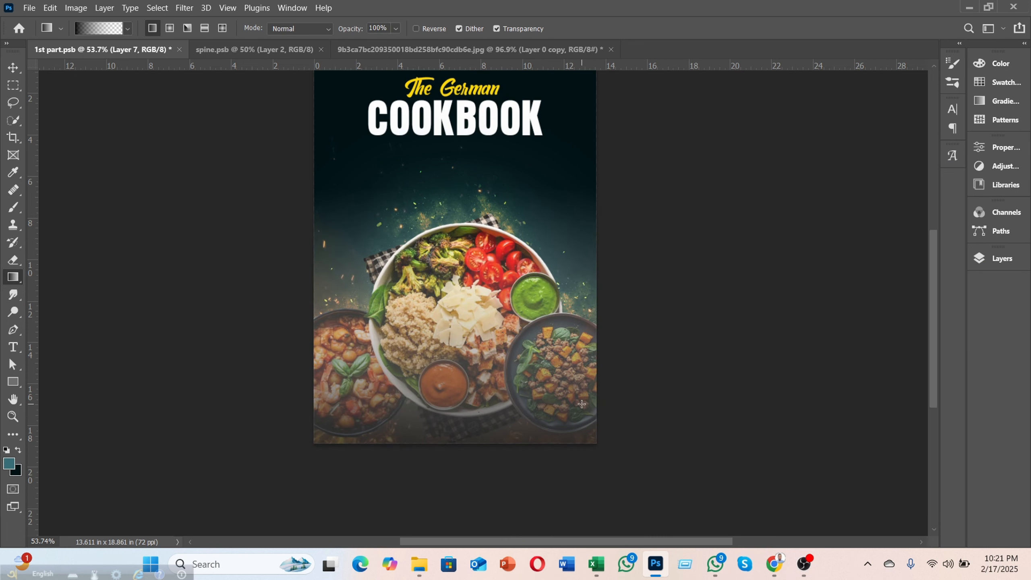
key("ctrl+z")
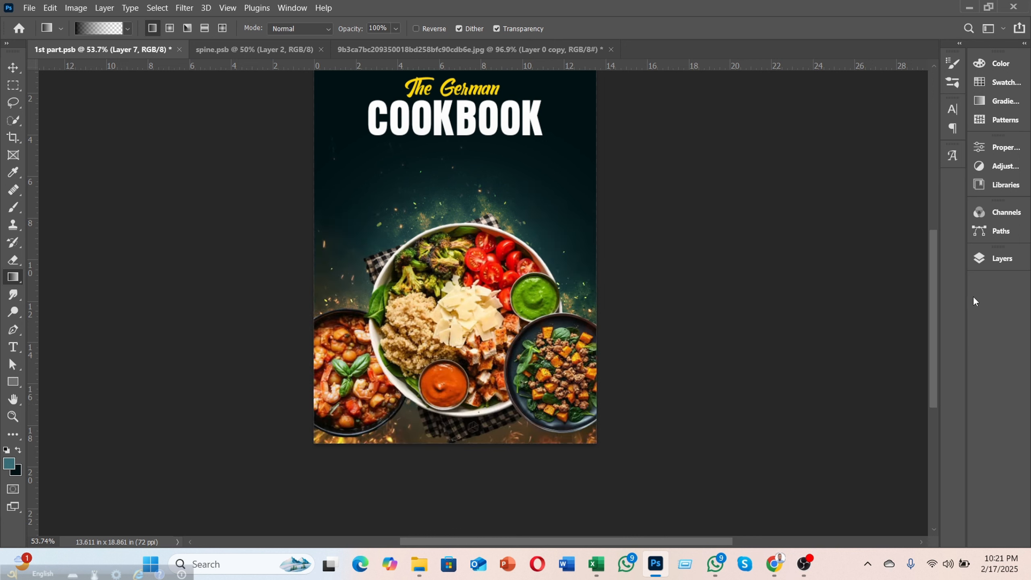
left_click(18, 449)
left_click_drag(450, 494, 452, 204)
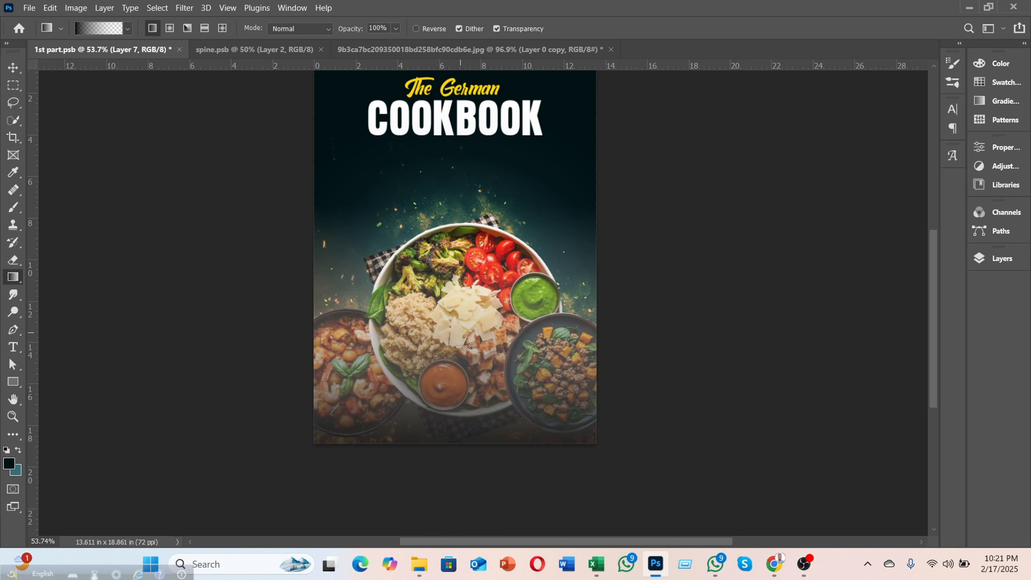
key("ctrl+z")
left_click_drag(453, 507, 452, 152)
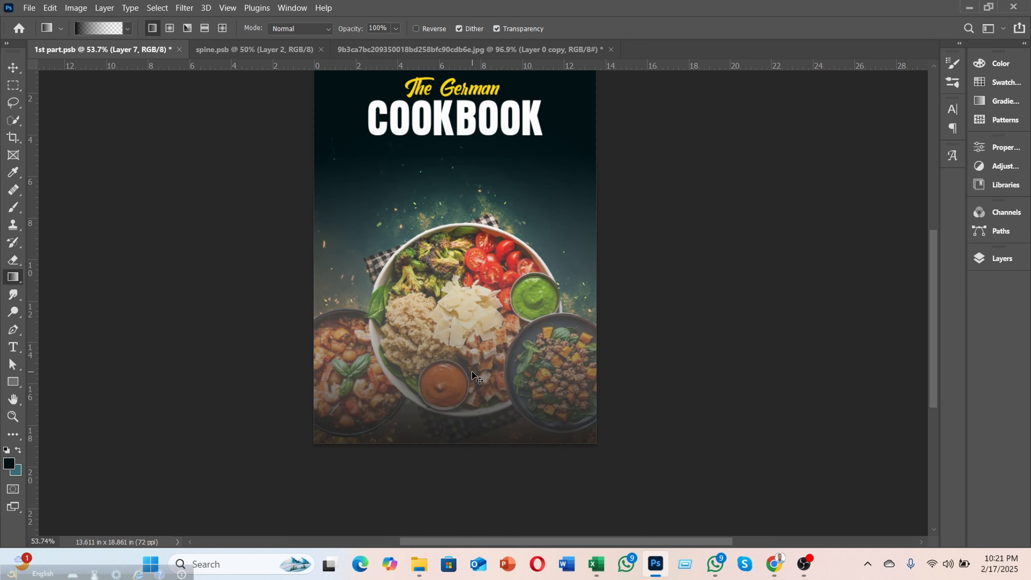
key("ctrl+z")
Apply the dark gradient on Layer 7 from just below the cover up past the salad bowl and set the layer opacity to 75%
left_click_drag(460, 456, 458, 168)
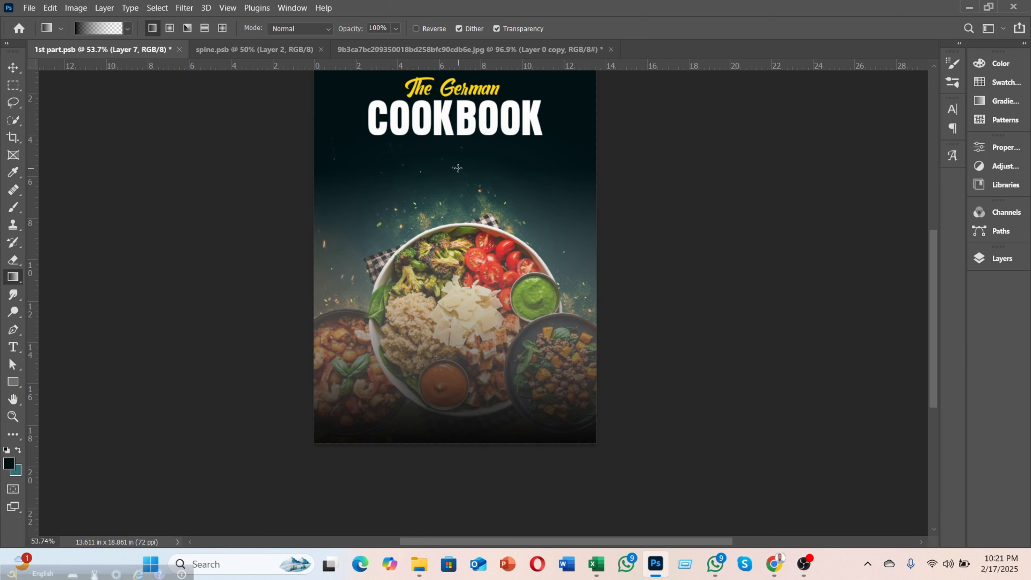
left_click(13, 67)
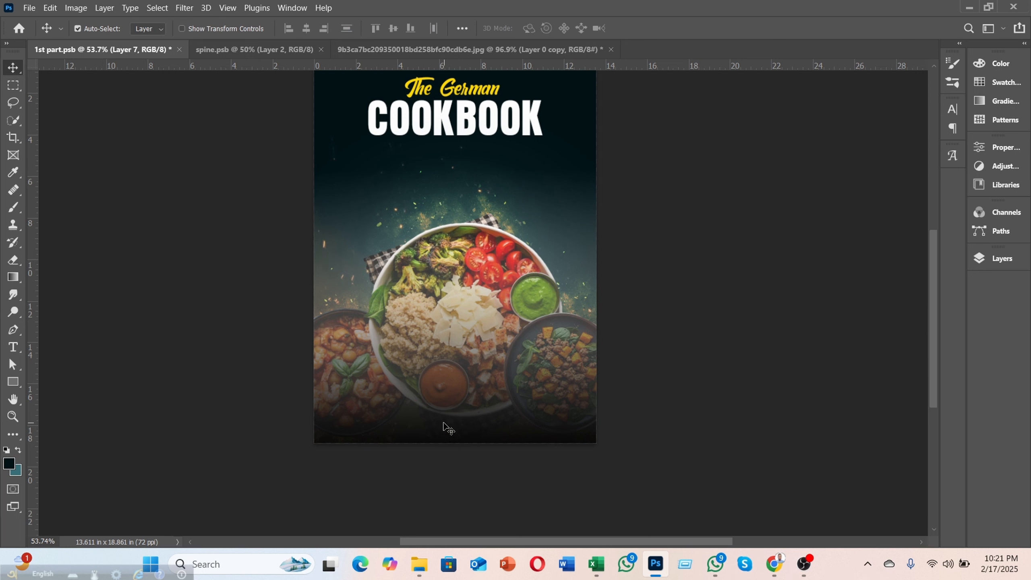
left_click(984, 260)
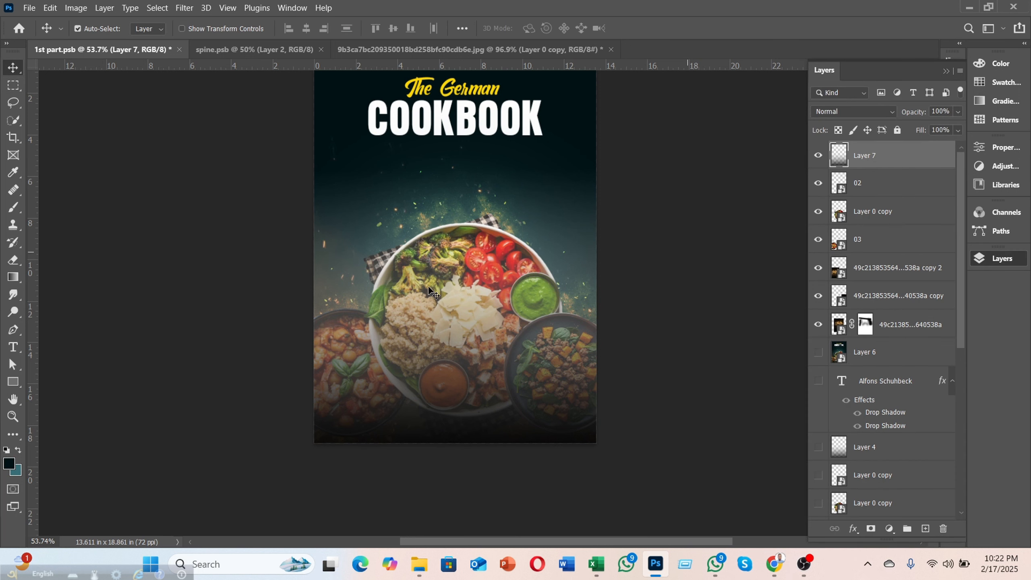
left_click(958, 112)
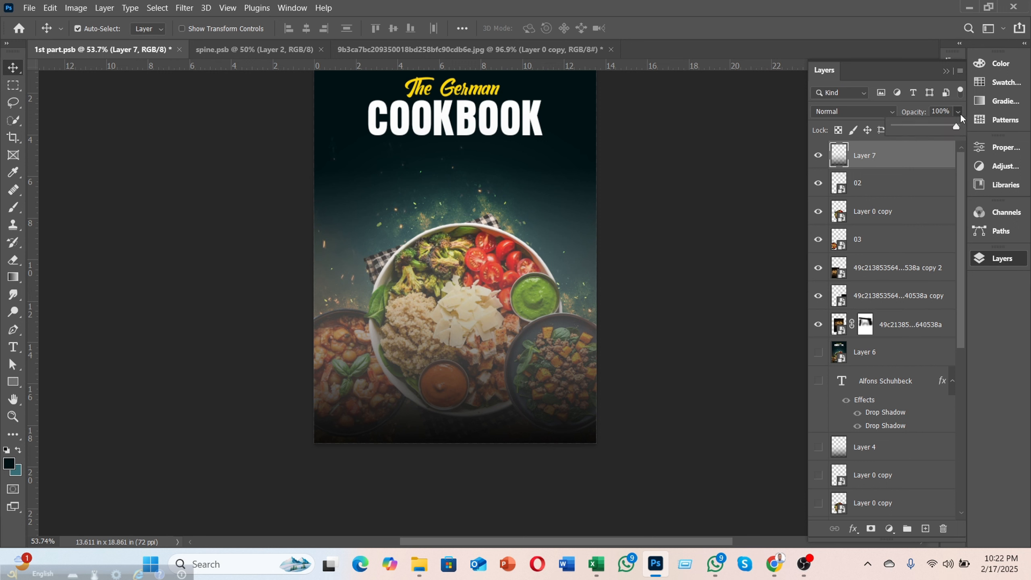
left_click_drag(943, 130, 938, 132)
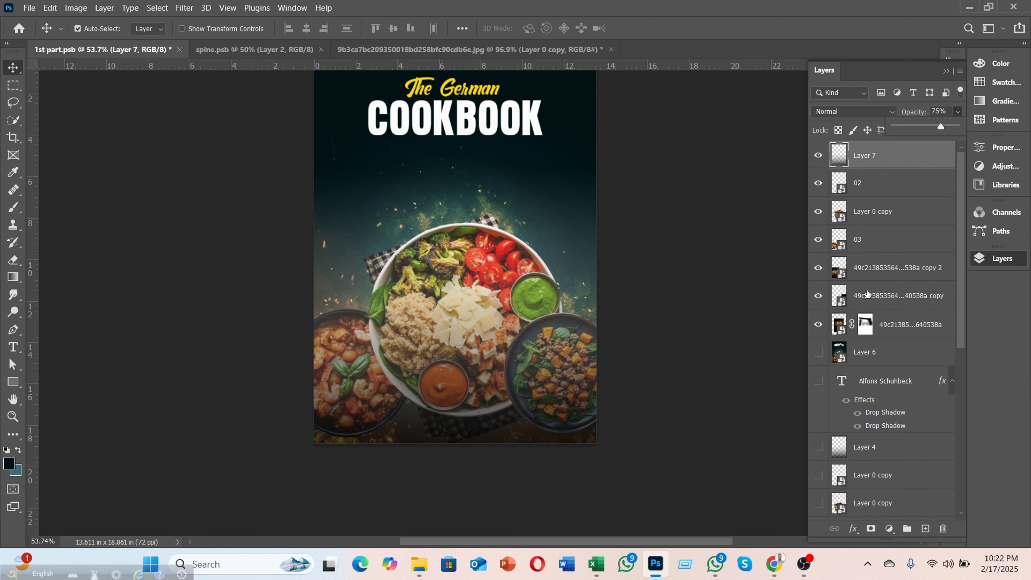
left_click(898, 280)
Toggle the visibility of the gold dust copy, layer 03 and Layer 0 copy to identify which layer holds the salad bowl
left_click(897, 276)
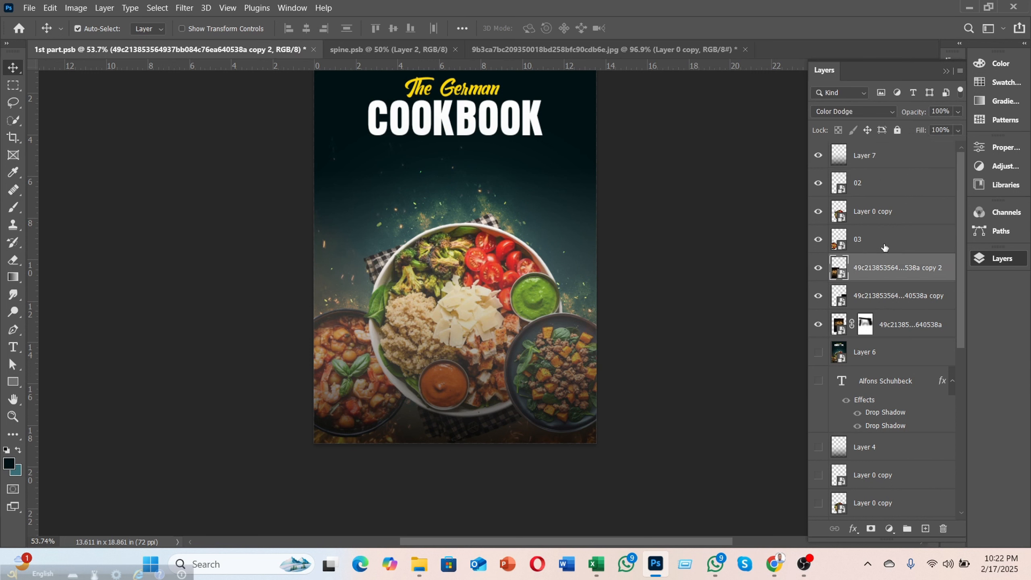
left_click(886, 304)
left_click(818, 295)
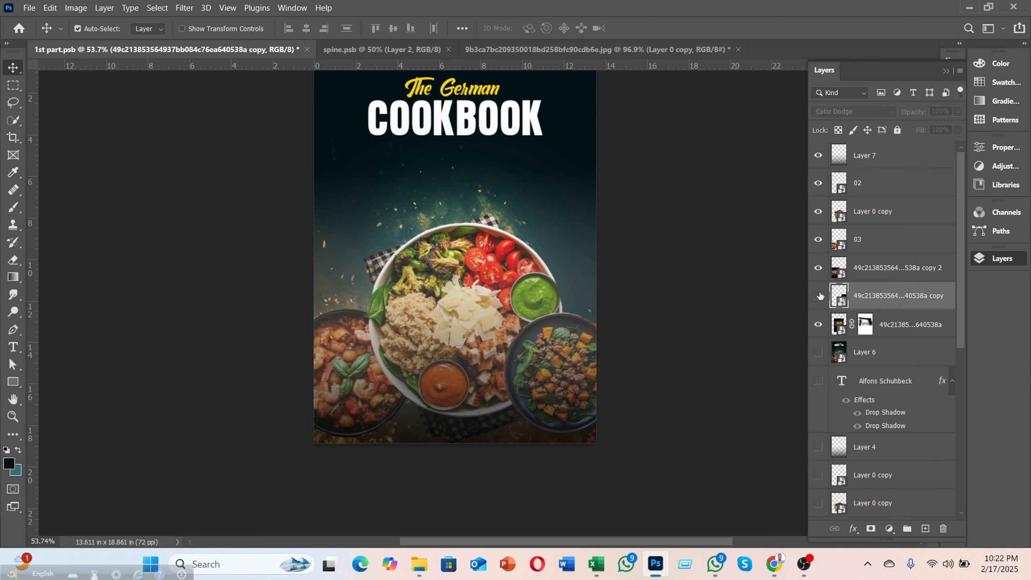
left_click(818, 296)
left_click(818, 239)
left_click(818, 239)
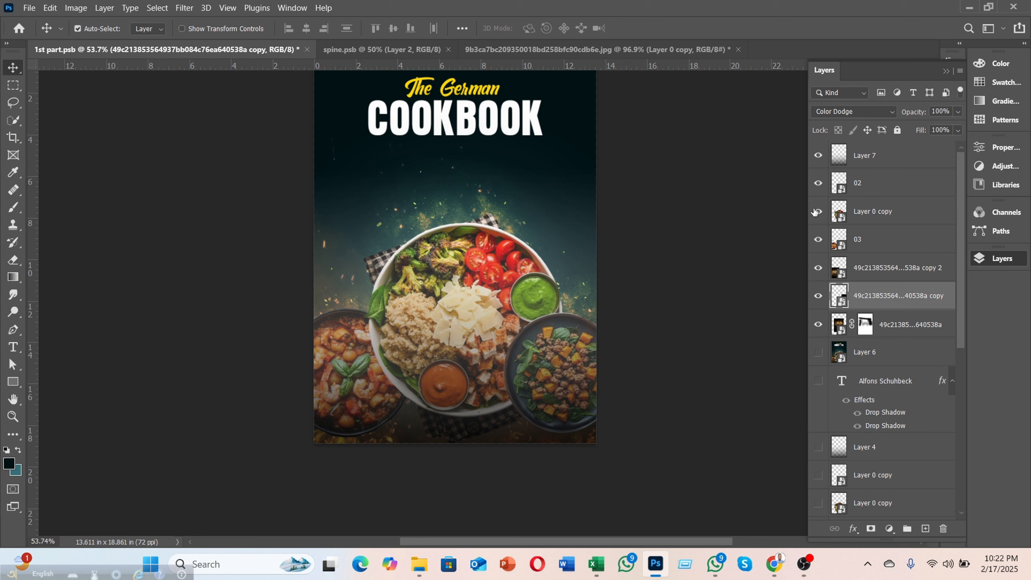
left_click(818, 211)
left_click(818, 211)
Try placing the salad bowl's Layer 0 copy above gradient Layer 7, then return it beneath layer 02
left_click_drag(854, 215, 863, 149)
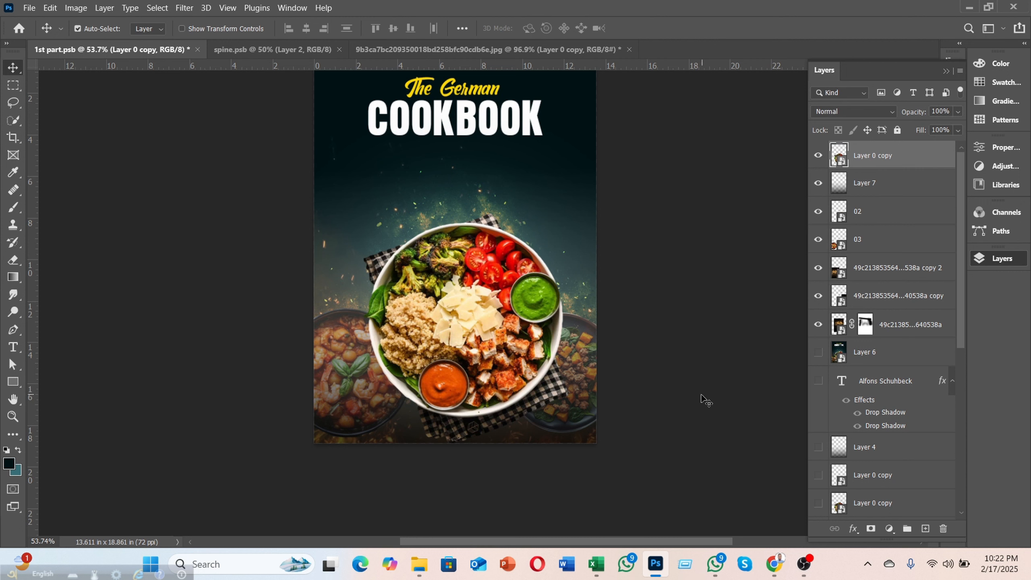
key("ctrl")
key("ctrl+bracketleft")
key("ctrl+bracketleft")
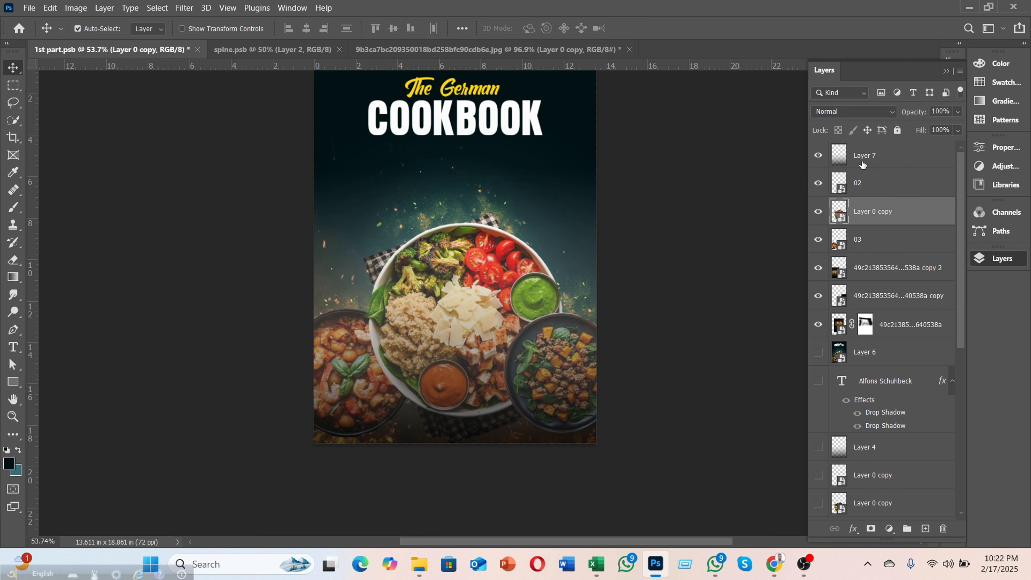
Compress the Layer 7 gradient vertically to 44.29% height, keeping its full width and its base at the cover's lower edge
left_click(863, 164)
key("ctrl")
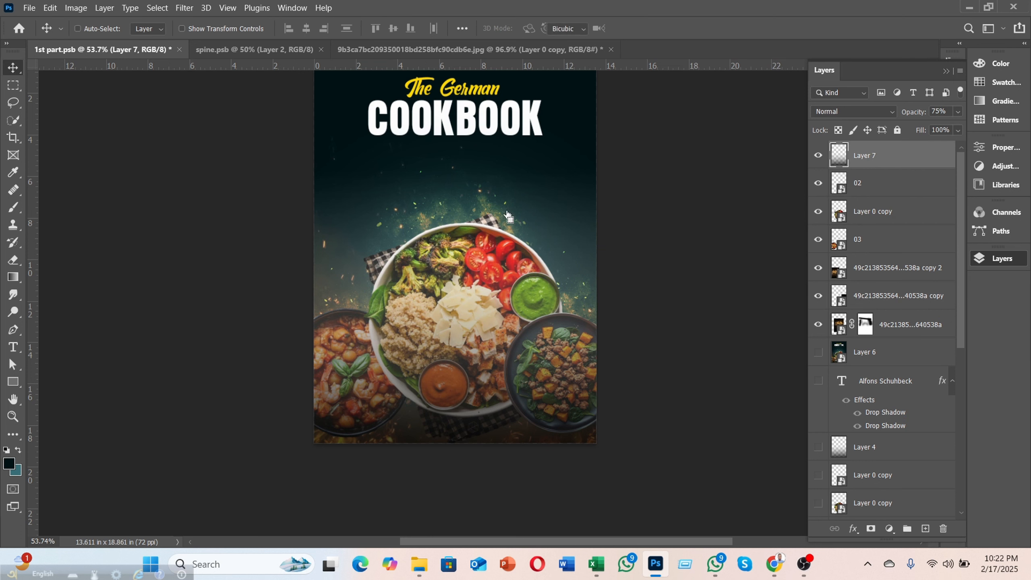
key("ctrl+t")
left_click_drag(454, 166, 450, 322)
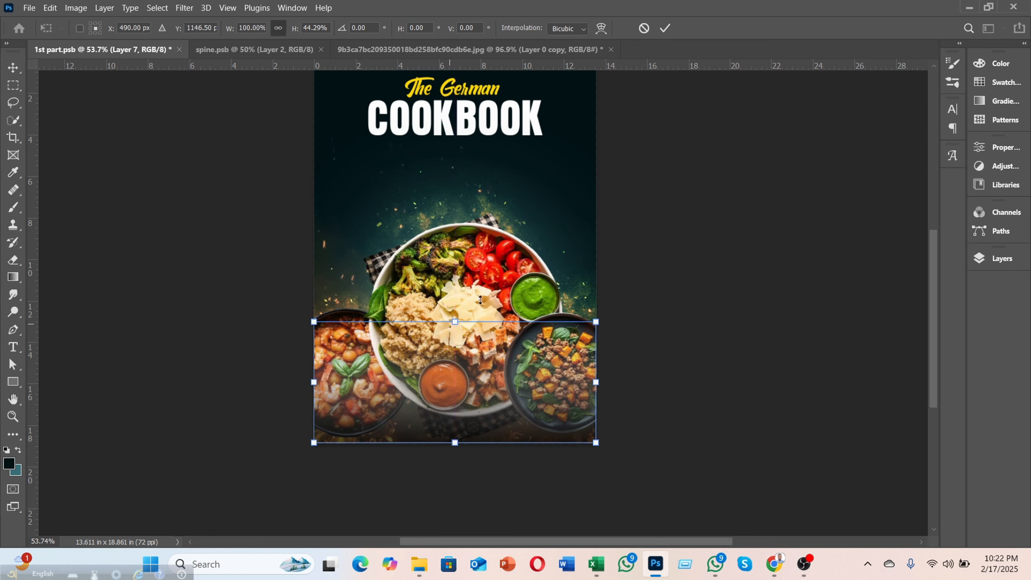
left_click(664, 28)
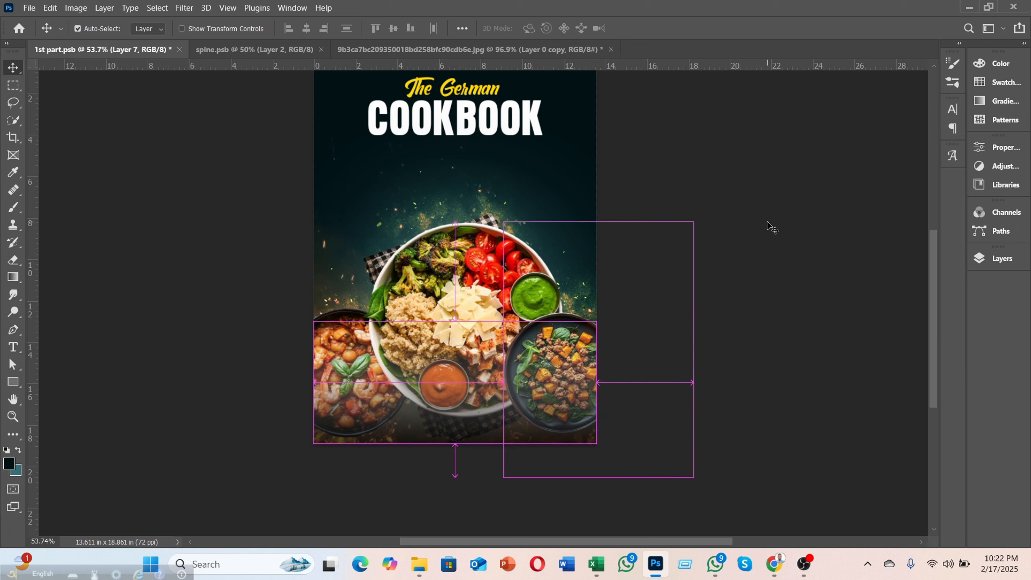
Duplicate the compressed gradient layer twice, moving the first copy about 0.72 in down and the second to Y 1160.50 px
key("ctrl+j")
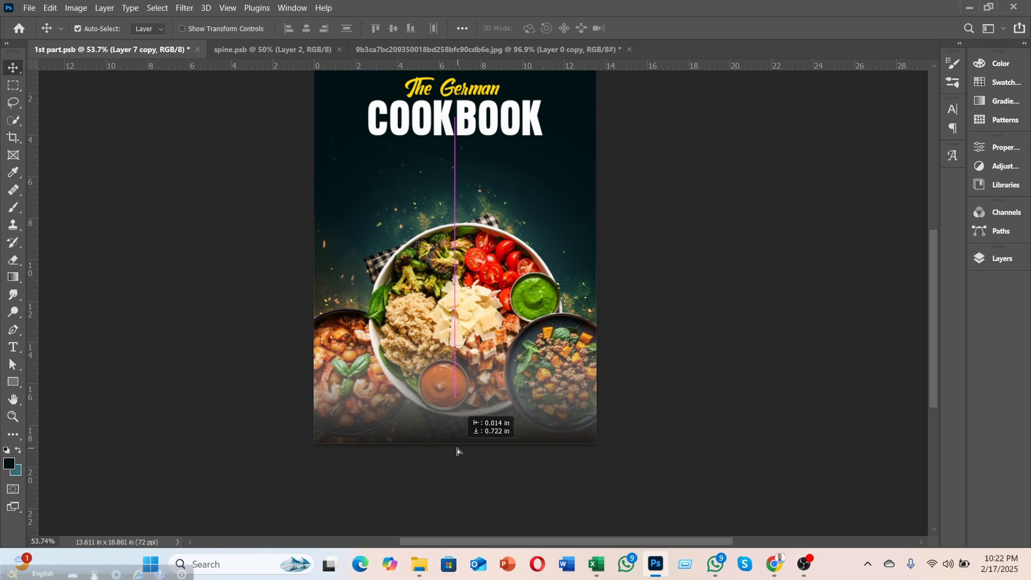
left_click_drag(457, 448, 459, 447)
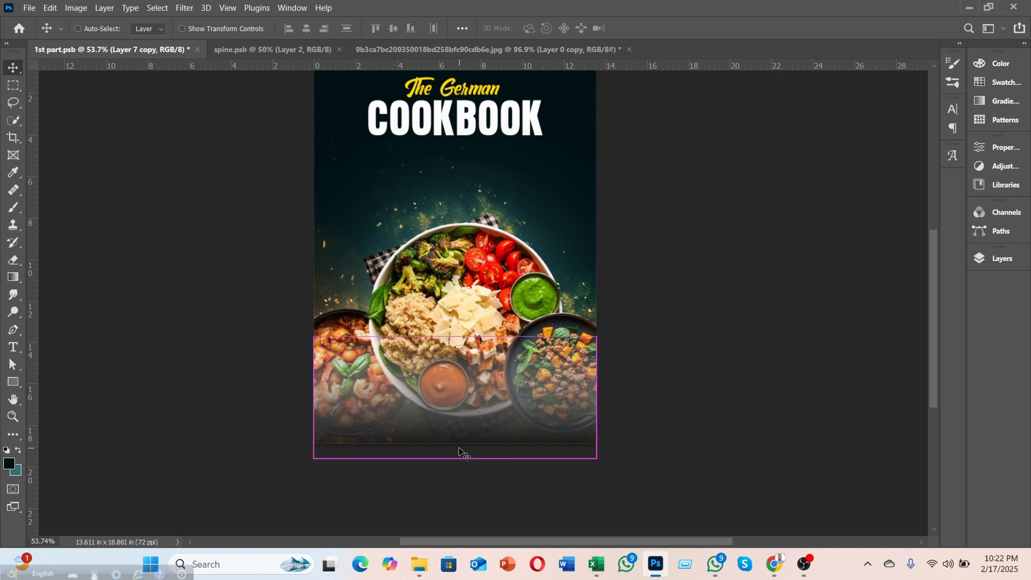
key("ctrl+j")
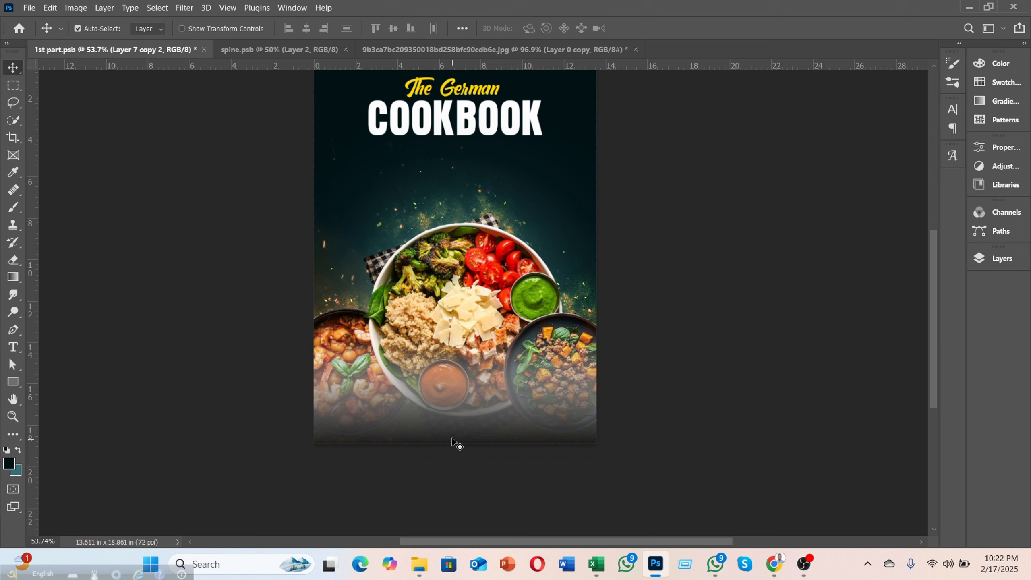
key("ctrl")
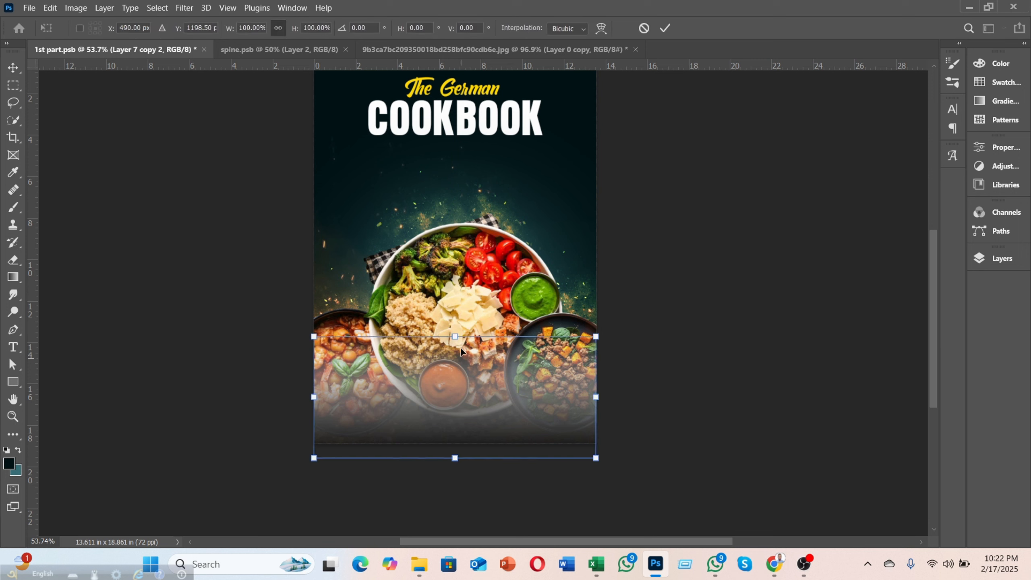
left_click_drag(469, 453, 468, 440)
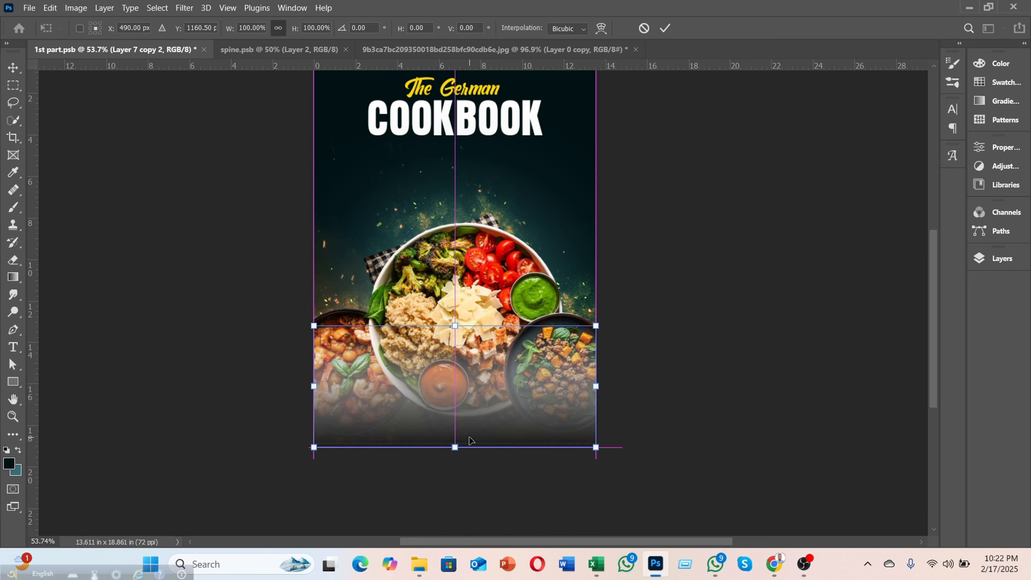
left_click(665, 29)
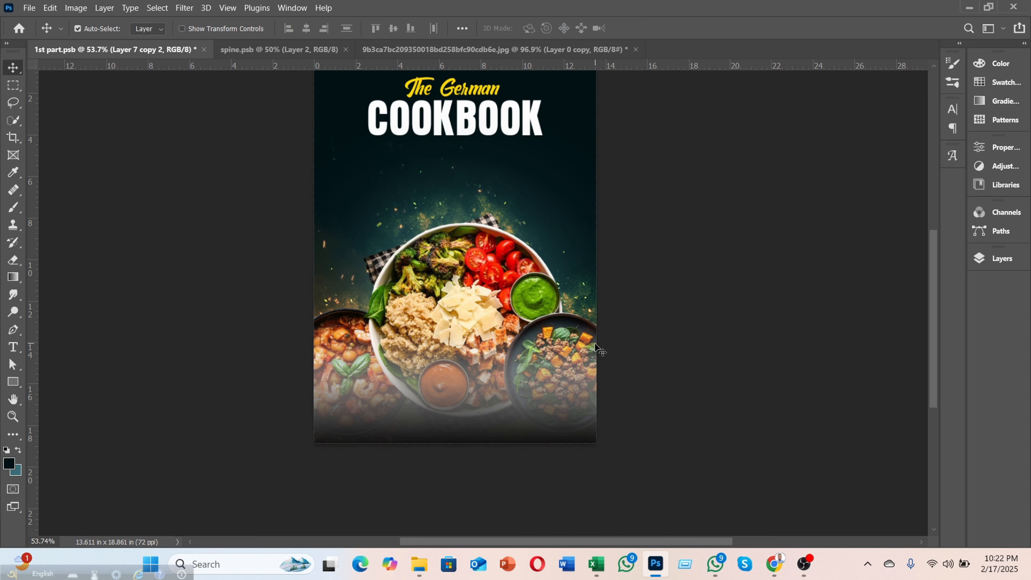
scroll(597, 335, "down", 1)
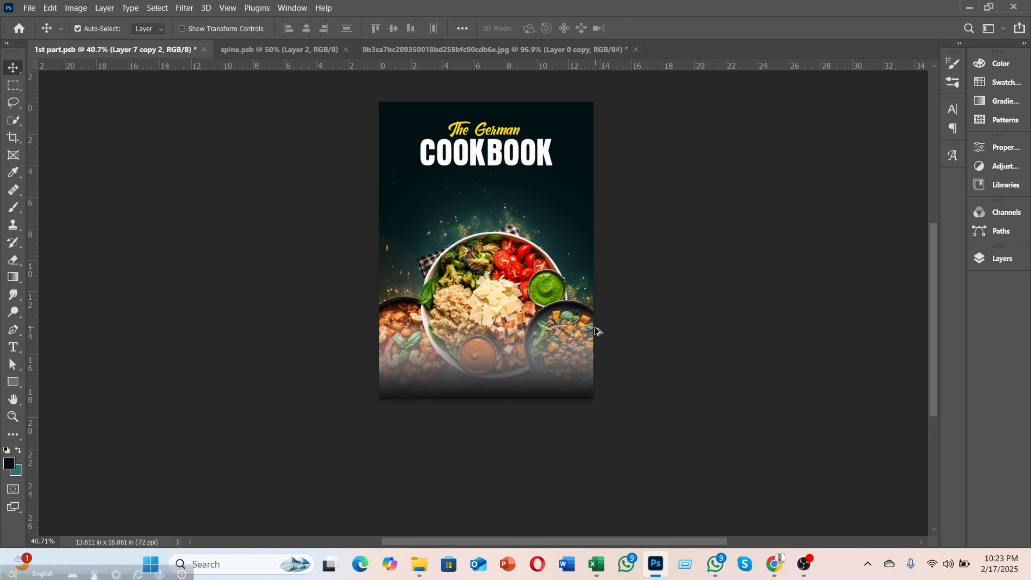
left_click(1009, 263)
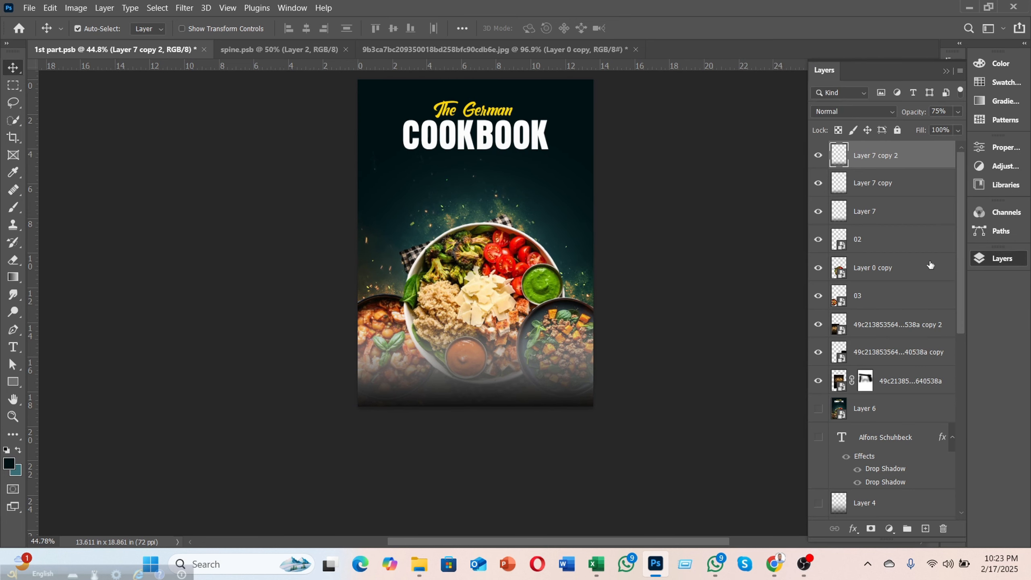
Hide and delete the second gradient copy, Layer 7 copy 2, from the cover
left_click(818, 156)
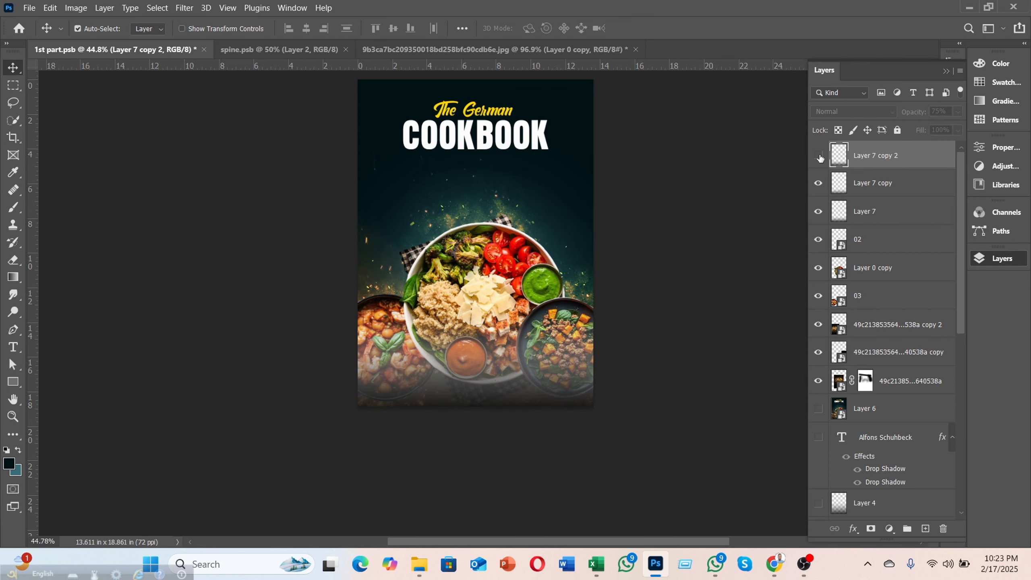
key("Delete")
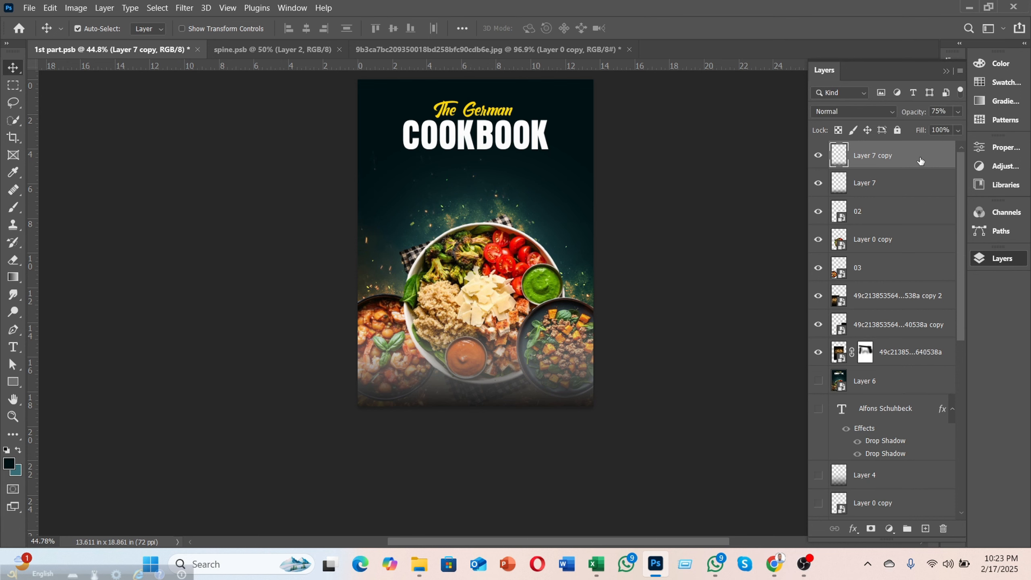
scroll(559, 332, "down", 2)
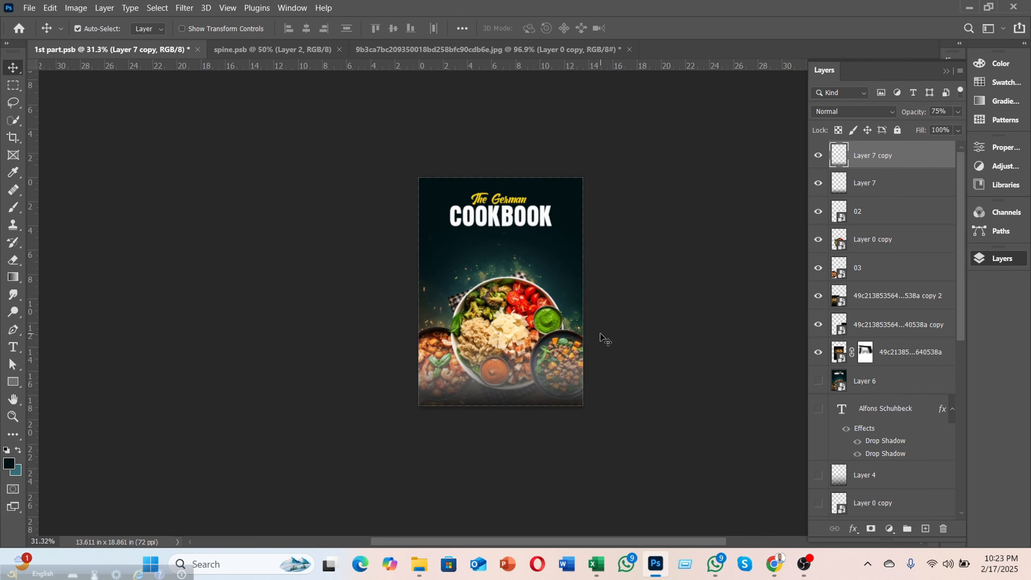
scroll(604, 338, "up", 2)
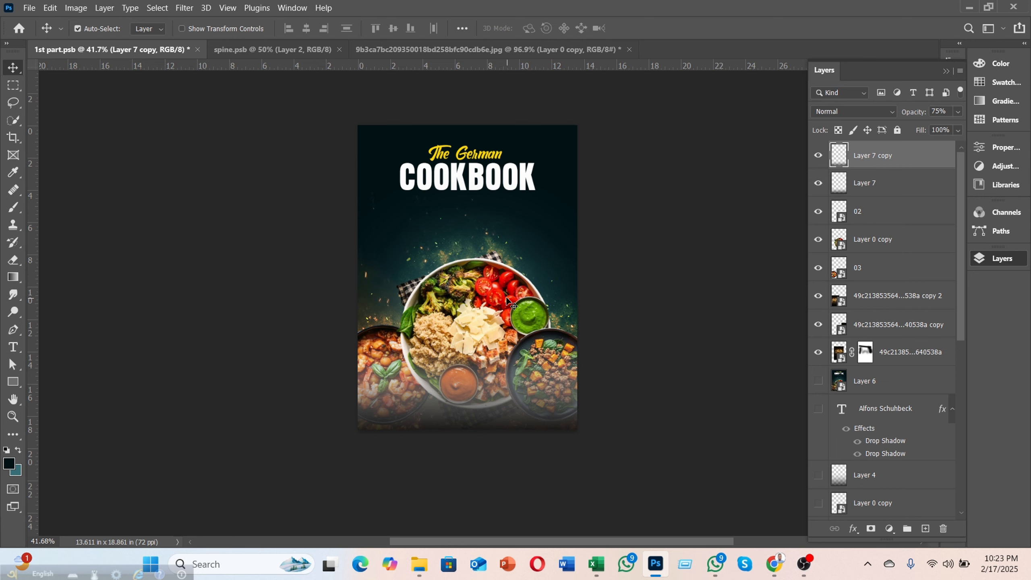
Switch to the Google Meet call, admit the waiting participant, and return to the cover in Photoshop
mouse_move(773, 563)
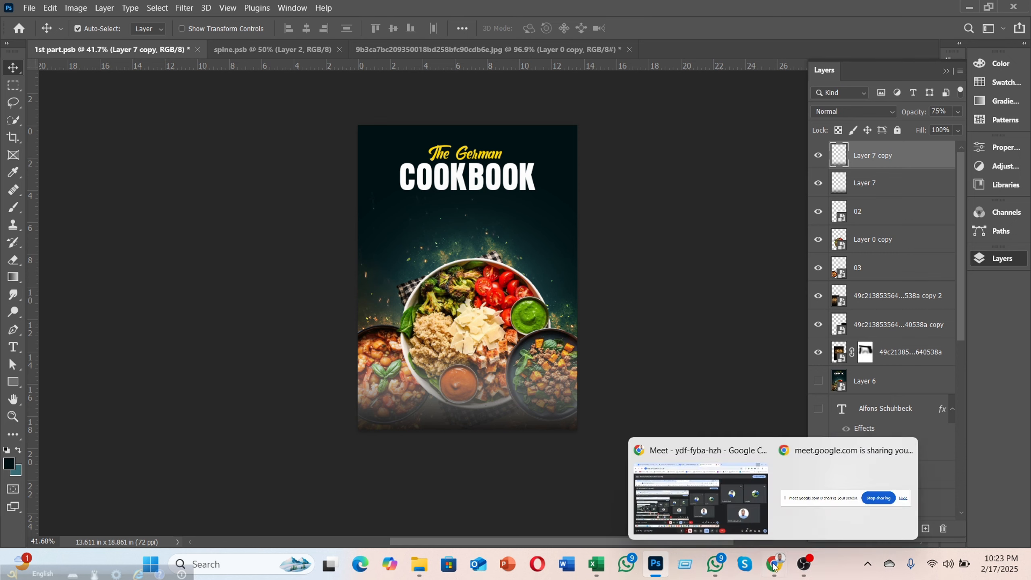
left_click(726, 523)
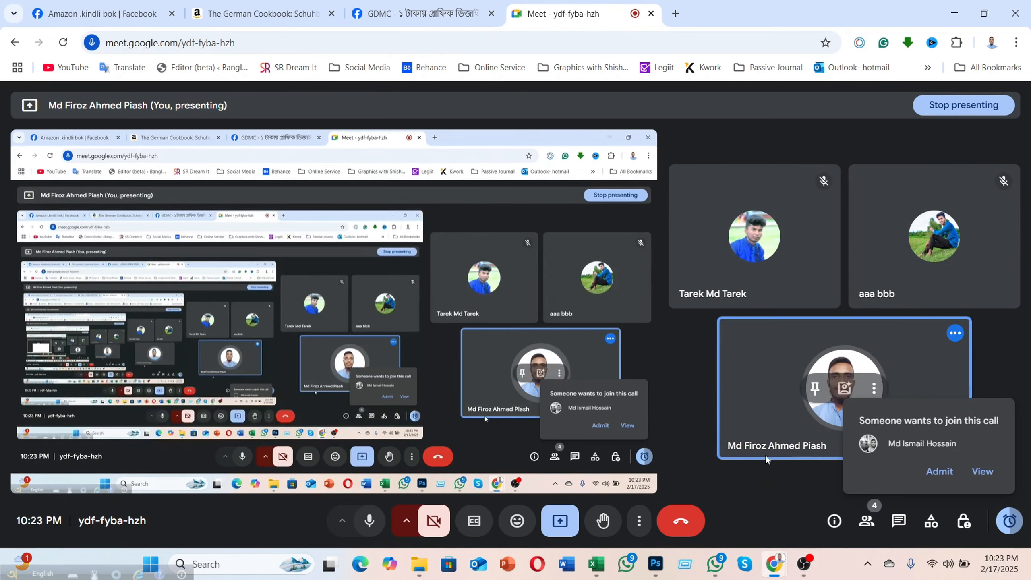
left_click(936, 471)
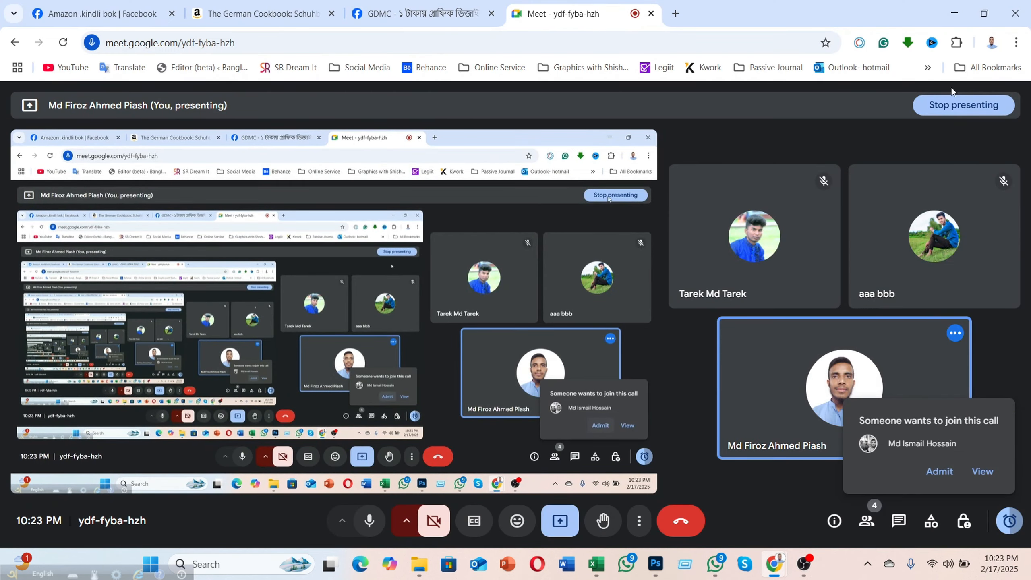
left_click(954, 11)
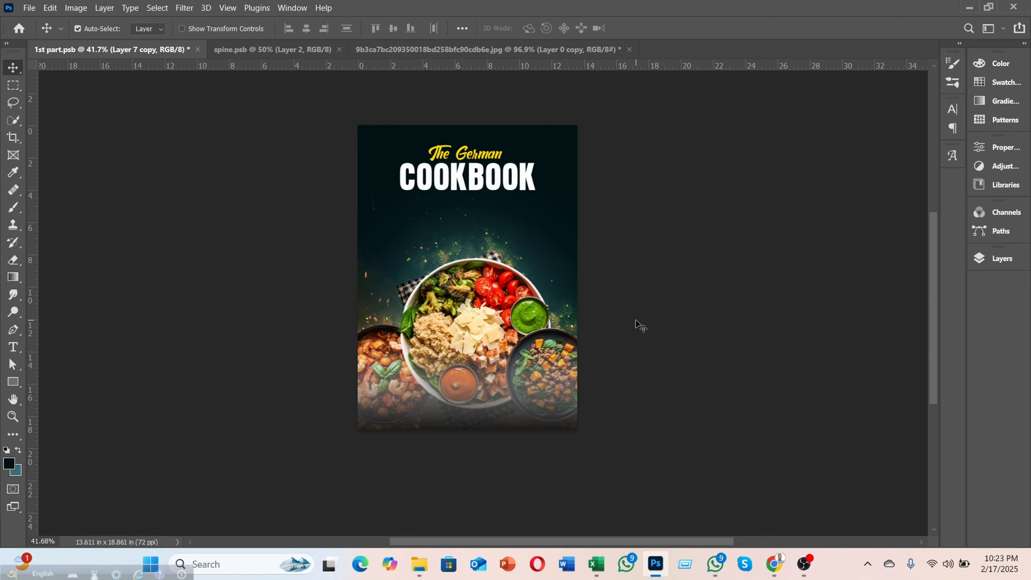
Briefly mute and unmute the computer's sound in the Windows quick settings
left_click(948, 565)
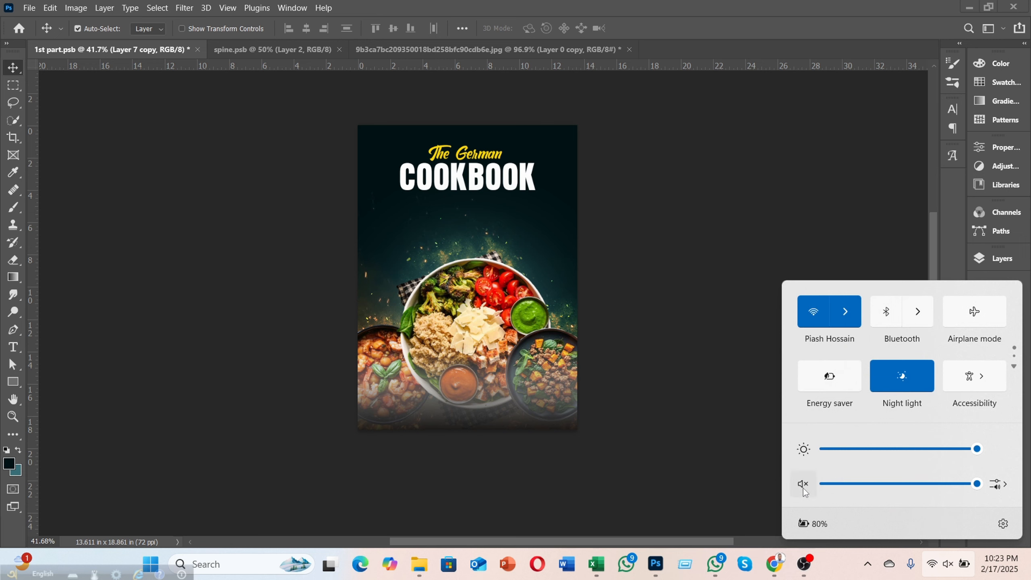
left_click(804, 487)
left_click(697, 310)
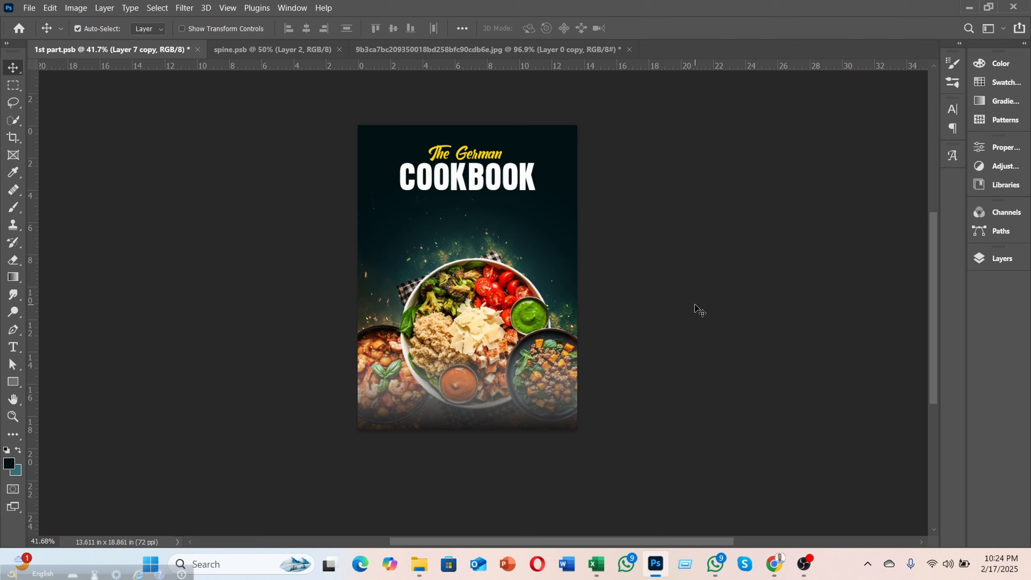
Open the Two Books Mockup.psd file
scroll(660, 317, "up", 1)
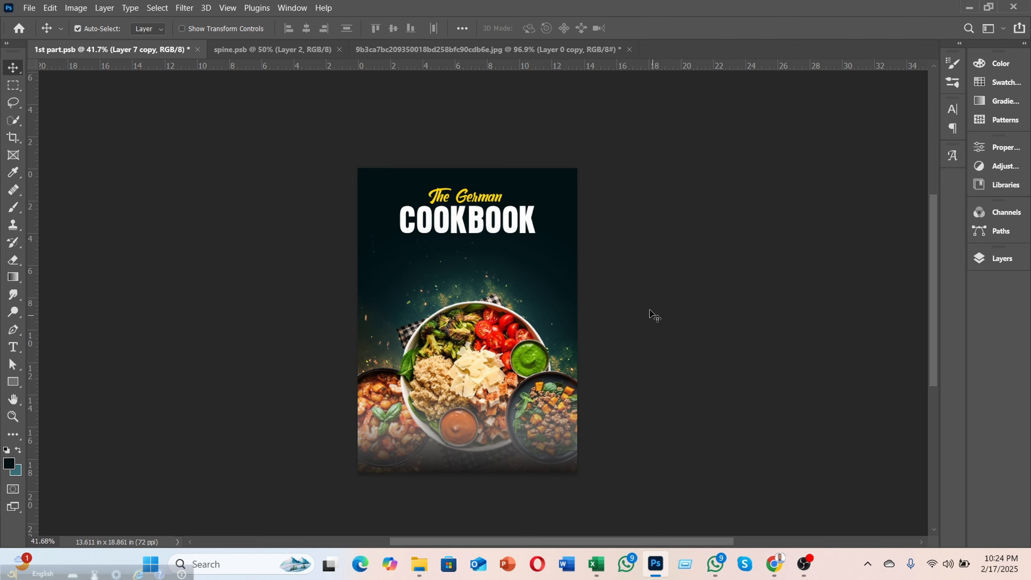
left_click(29, 7)
left_click(37, 32)
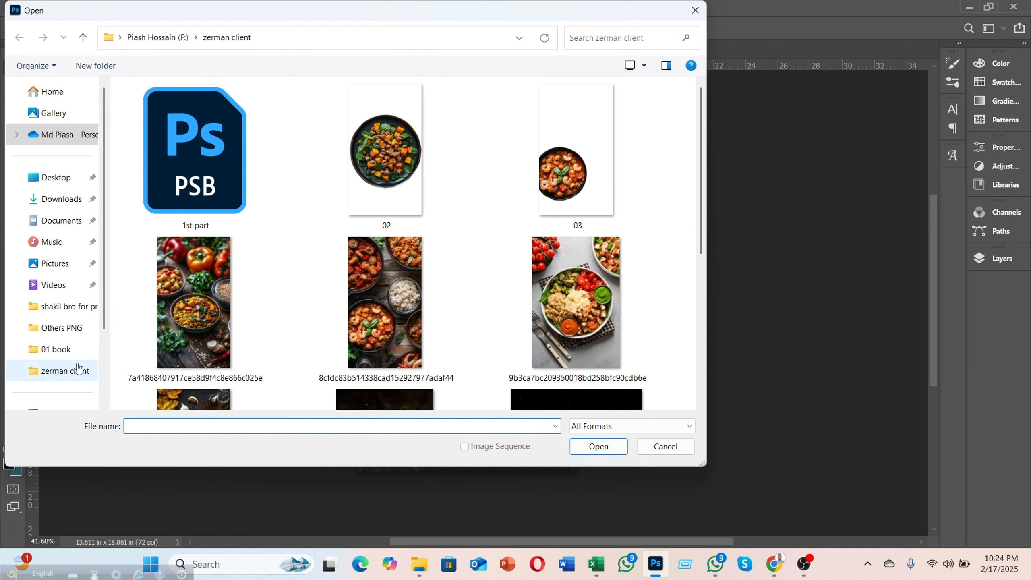
scroll(61, 360, "down", 1)
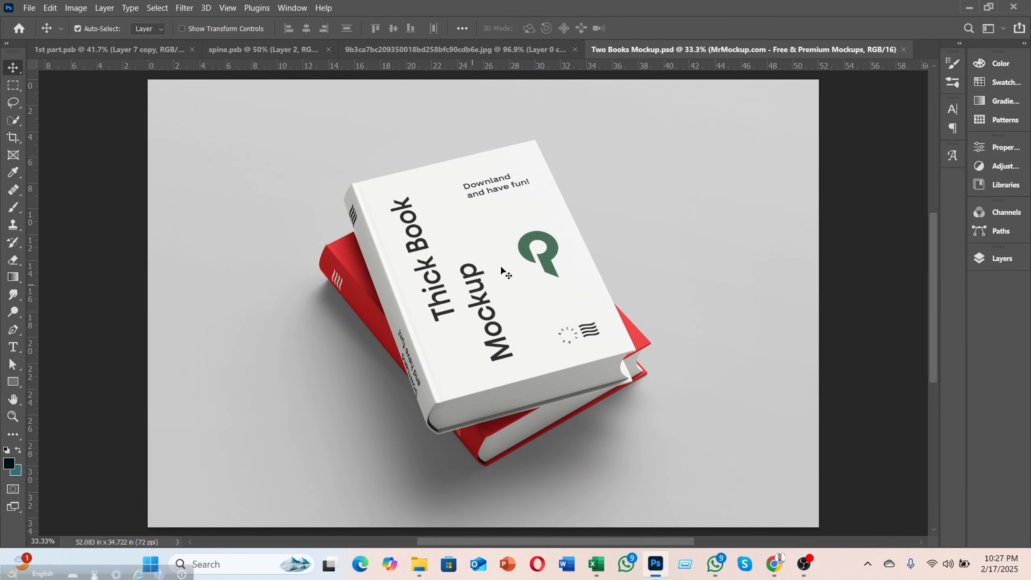
Expand the Books and Top Book groups and open the lower [YOUR IMAGE HERE] smart object's front cover design for editing
left_click(999, 258)
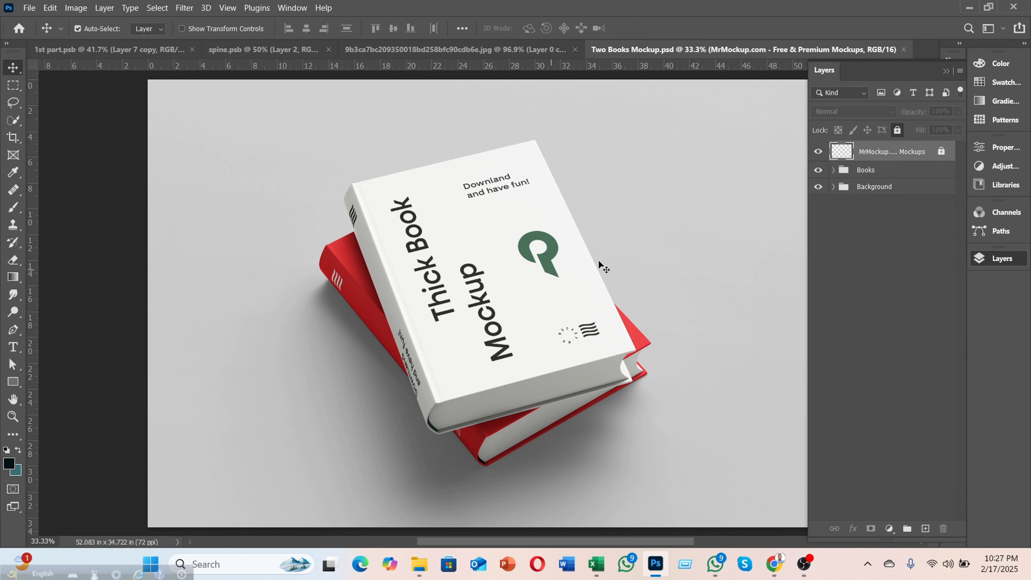
left_click(833, 170)
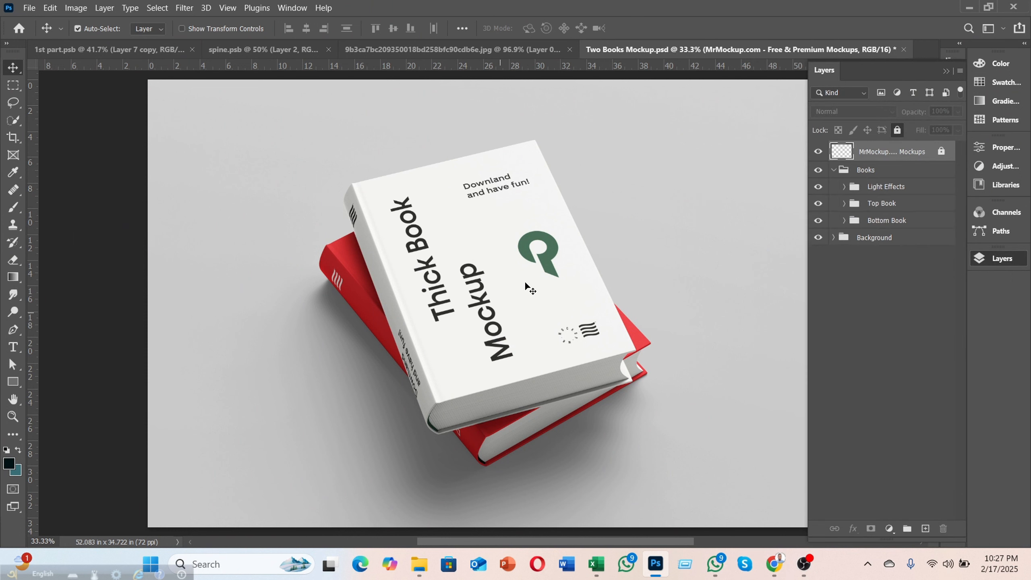
left_click(843, 204)
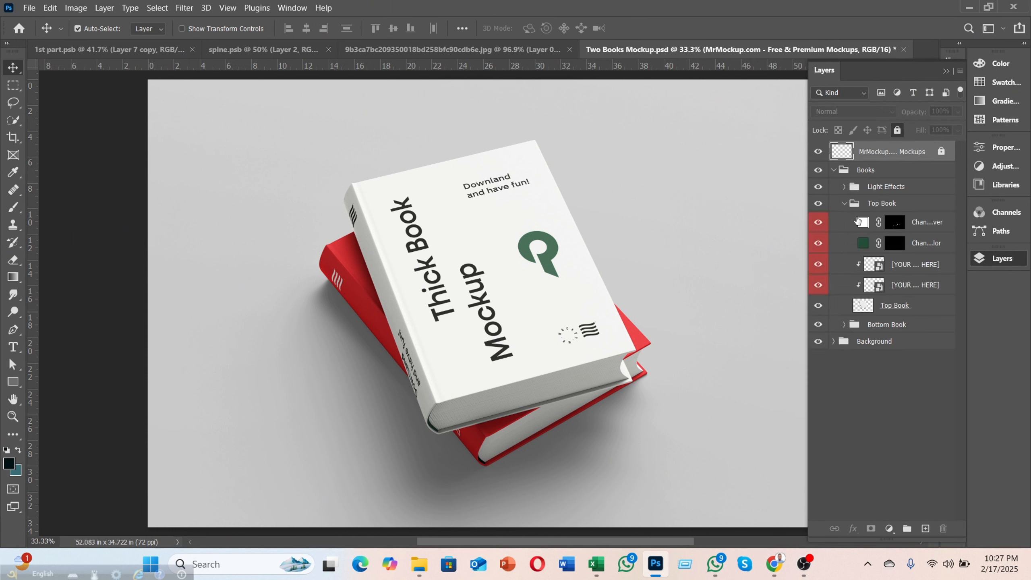
double_click(873, 286)
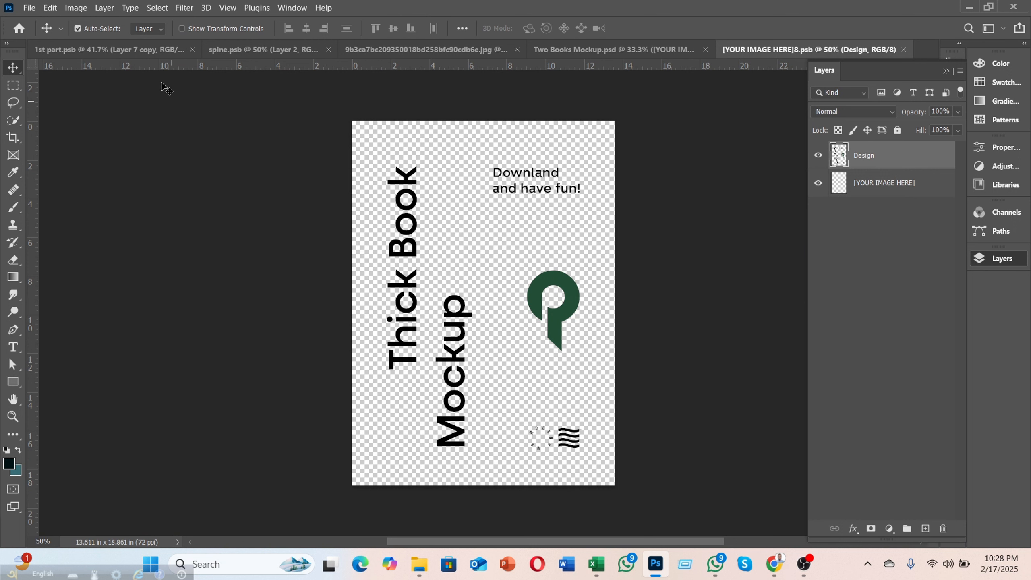
Return to the 1st part.psb cover and delete both gradient layers, Layer 7 and Layer 7 copy
left_click(138, 57)
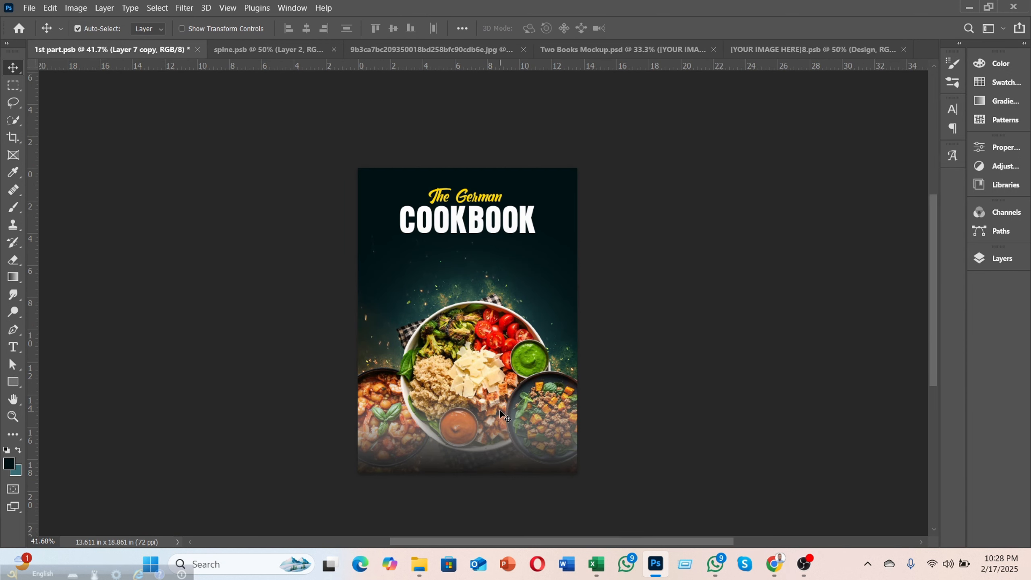
left_click(982, 260)
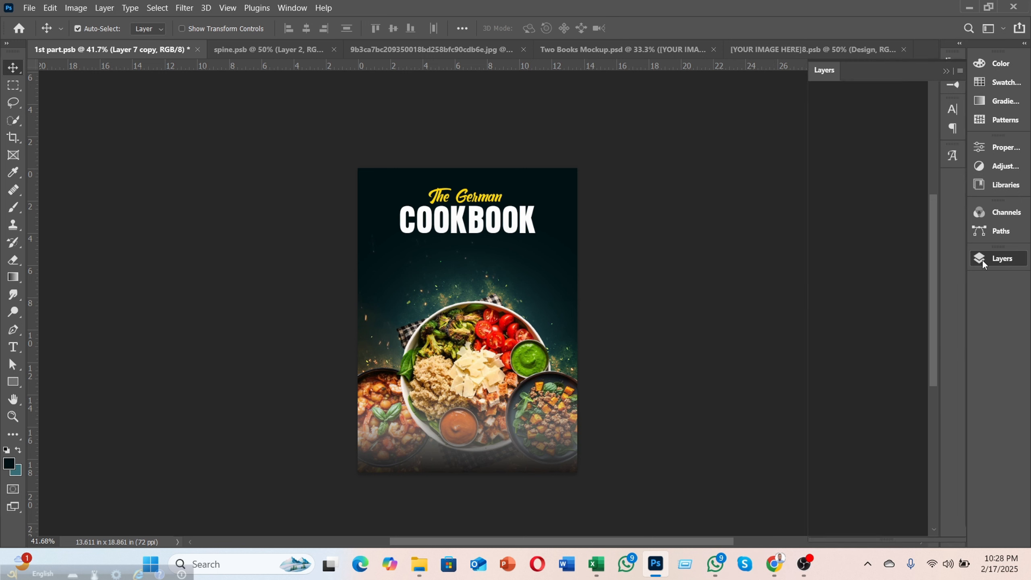
left_click(871, 187)
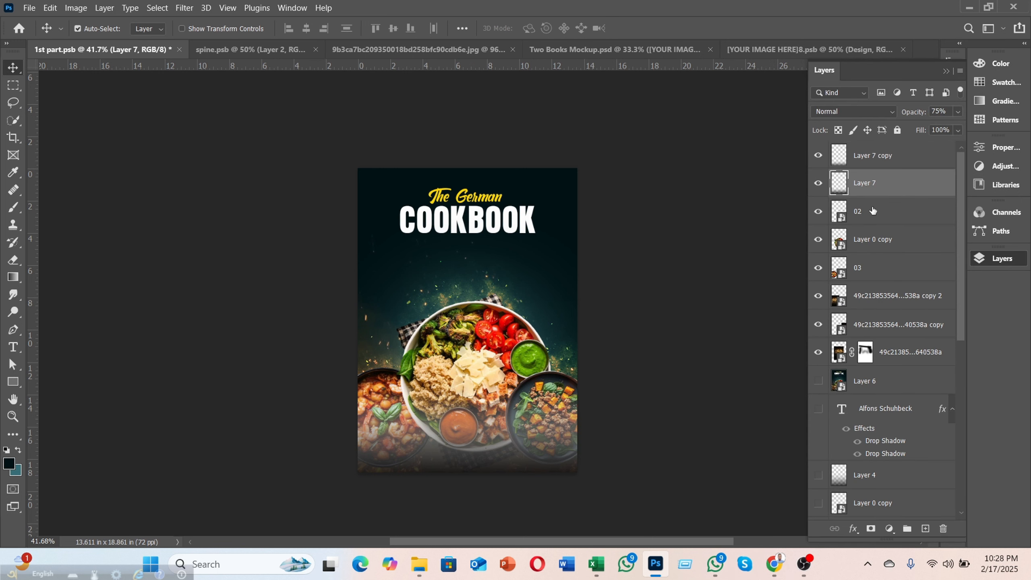
left_click(887, 164, "shift")
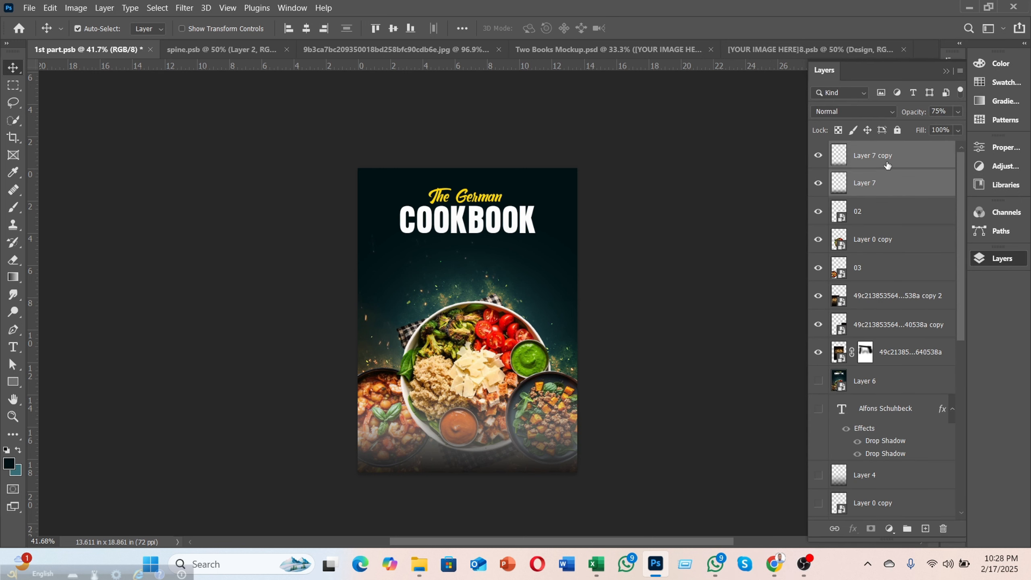
key("Delete")
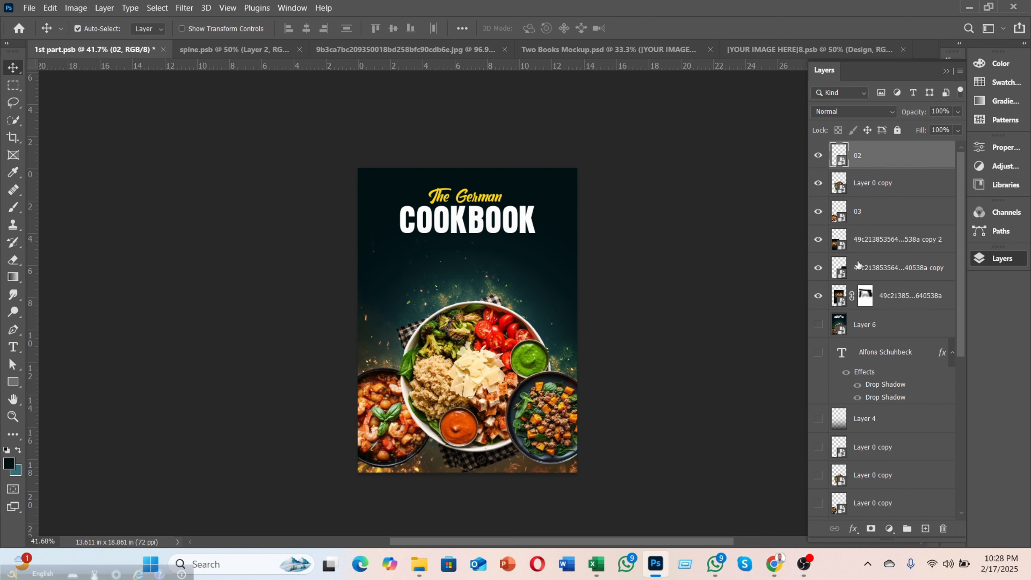
Add a new layer above layer 02 and prepare a black-to-transparent gradient with its starting colour stop at 000000
left_click(924, 529)
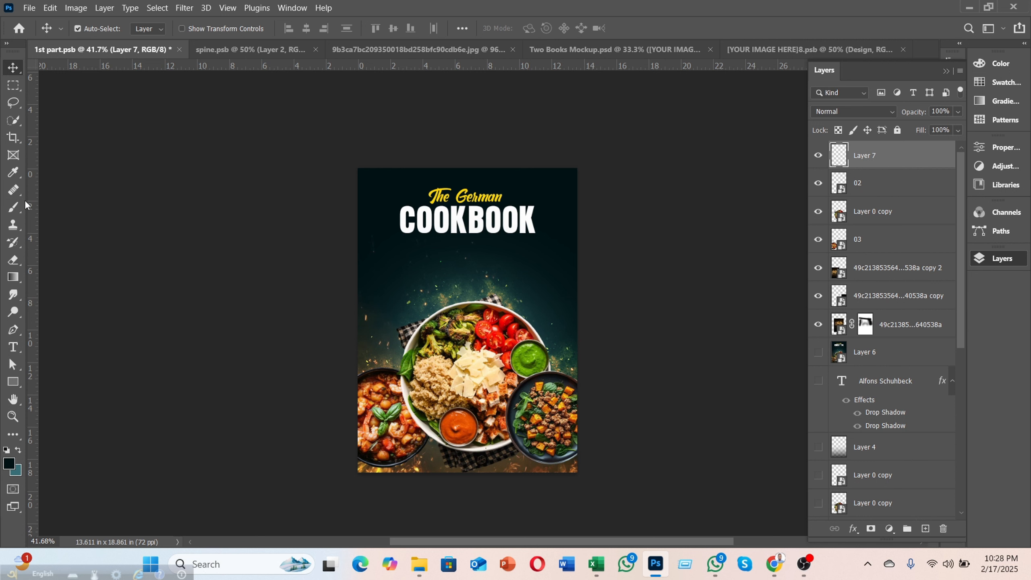
left_click(13, 276)
left_click(96, 29)
left_click(722, 408)
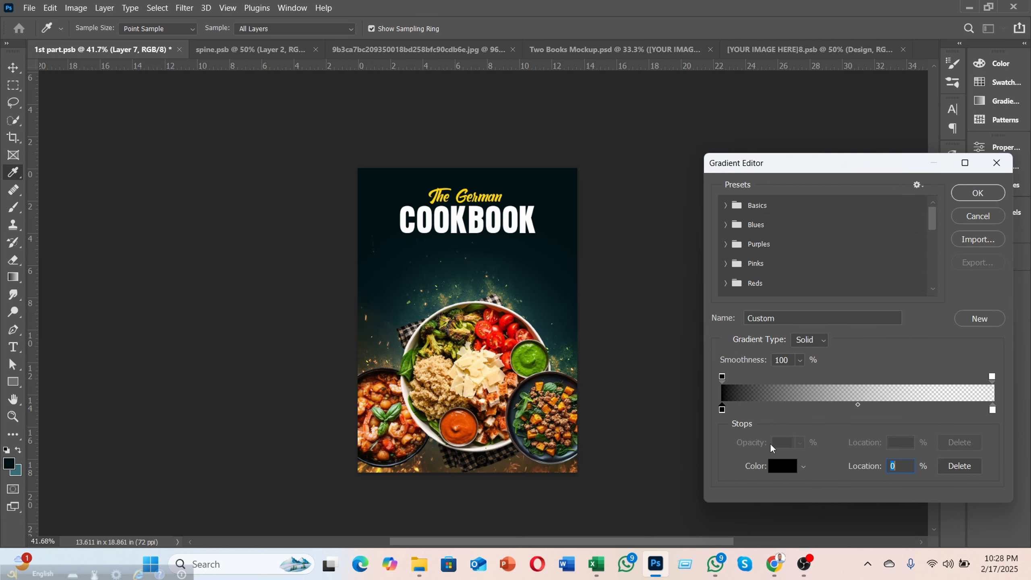
left_click(778, 466)
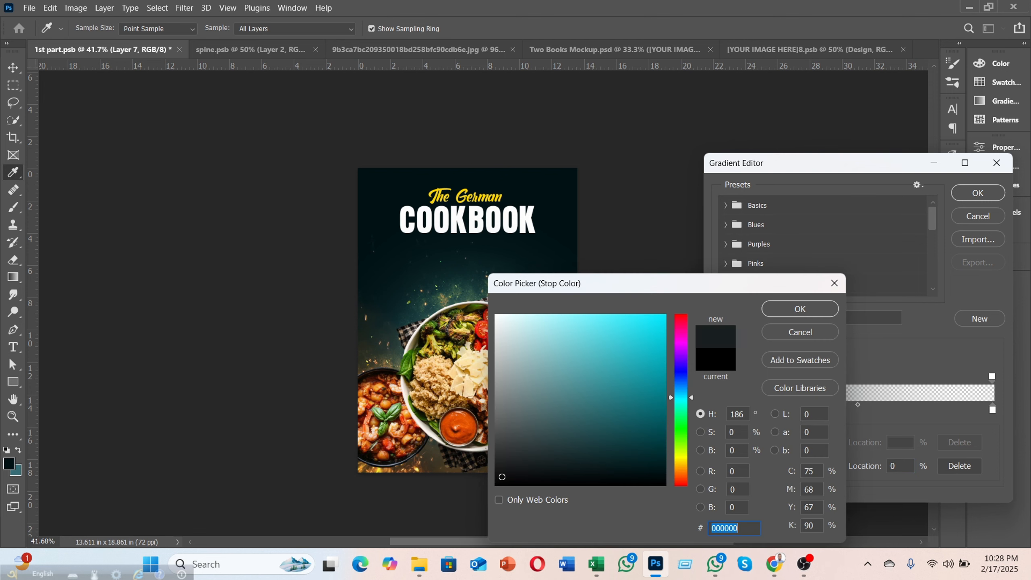
left_click(797, 315)
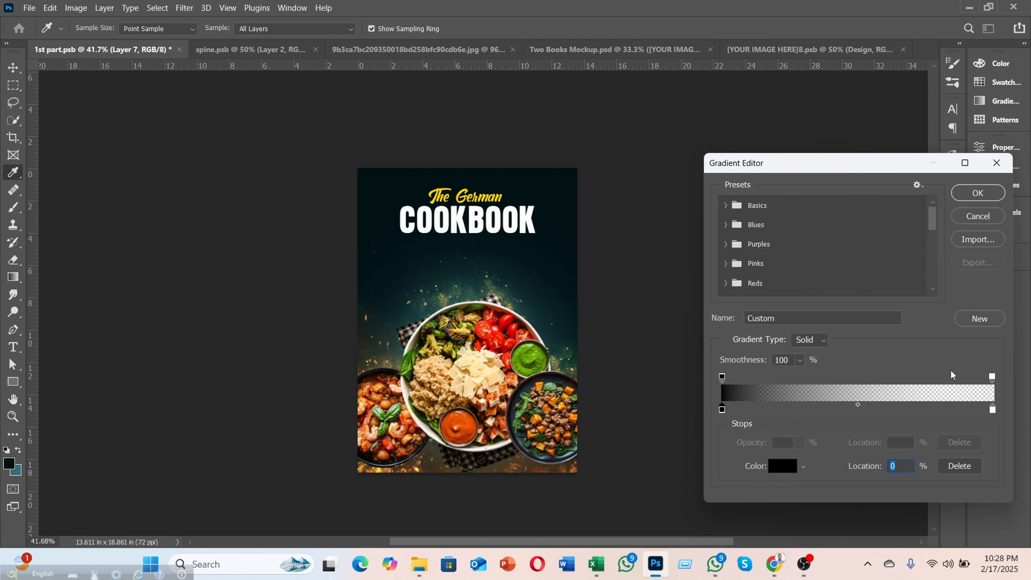
left_click(977, 193)
Try a black-to-transparent gradient running from the cover's base up towards the title, and undo it
scroll(400, 385, "down", 2)
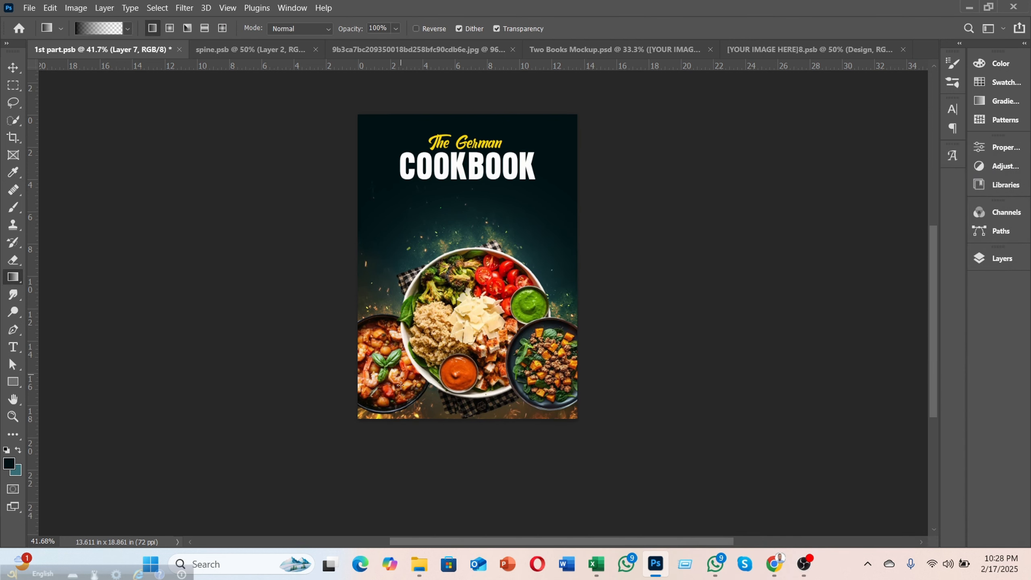
scroll(400, 385, "down", 1)
left_click_drag(470, 395, 468, 180)
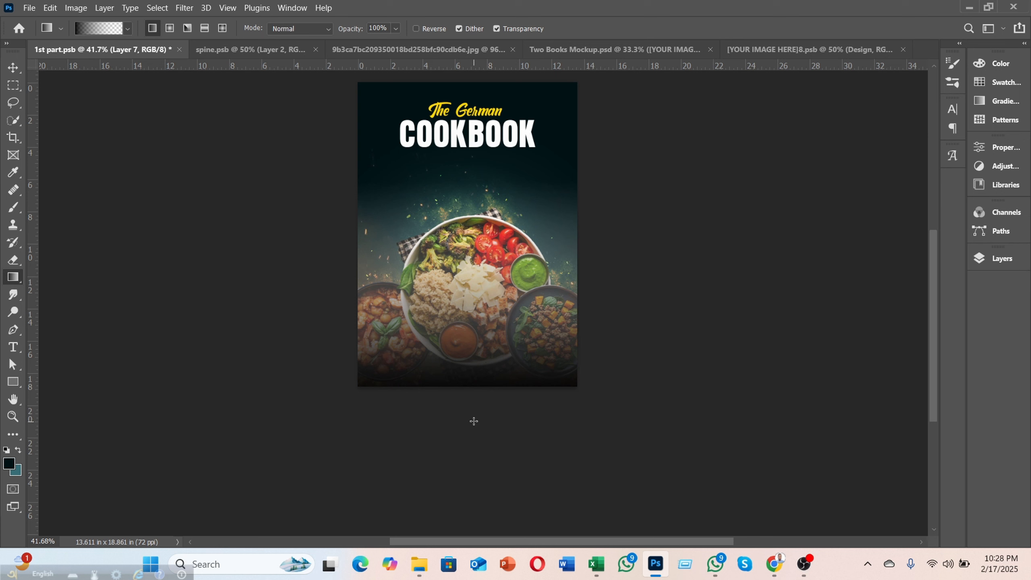
key("ctrl+z")
Draw the gradient on Layer 7 from below the cover up to just above the salad bowl, and lower its opacity to 64%
left_click_drag(479, 428, 479, 293)
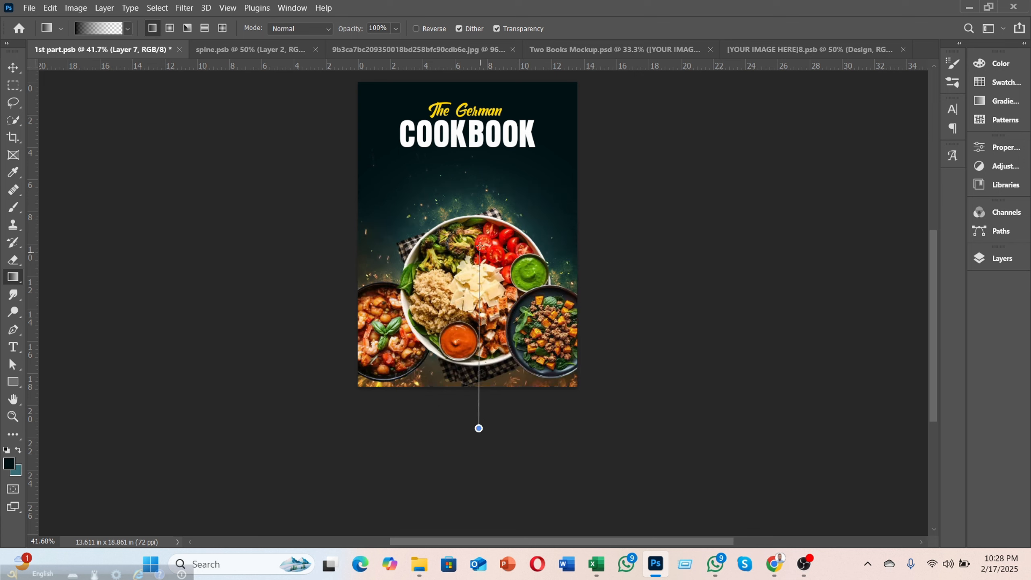
left_click_drag(480, 245, 475, 187)
left_click(983, 257)
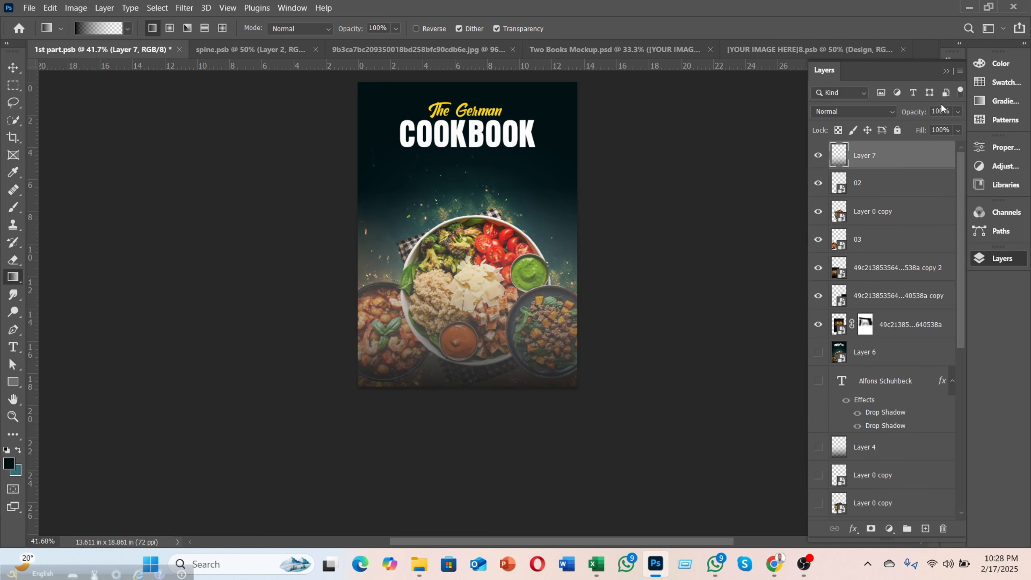
left_click(956, 111)
left_click(920, 127)
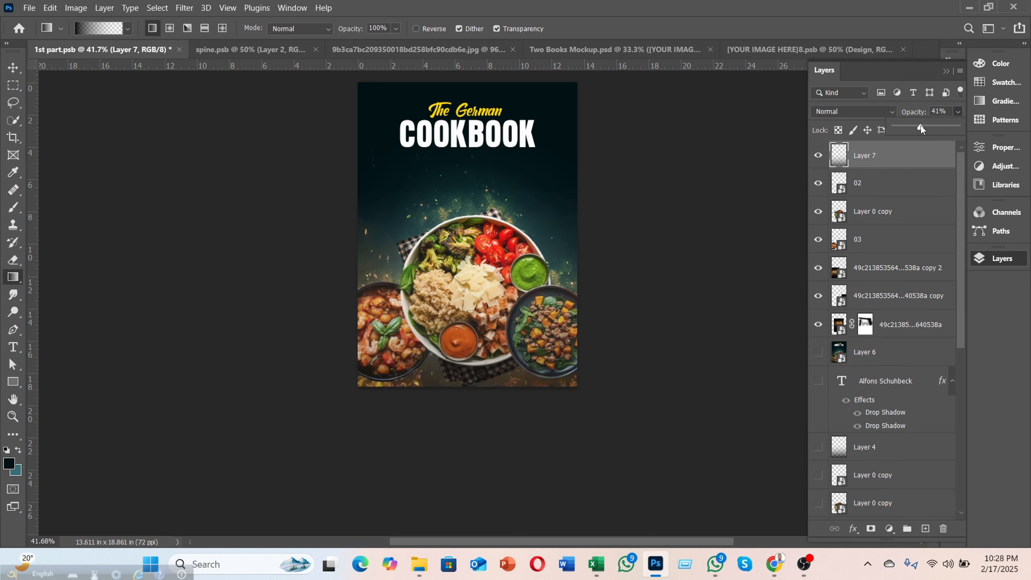
left_click_drag(925, 126, 926, 126)
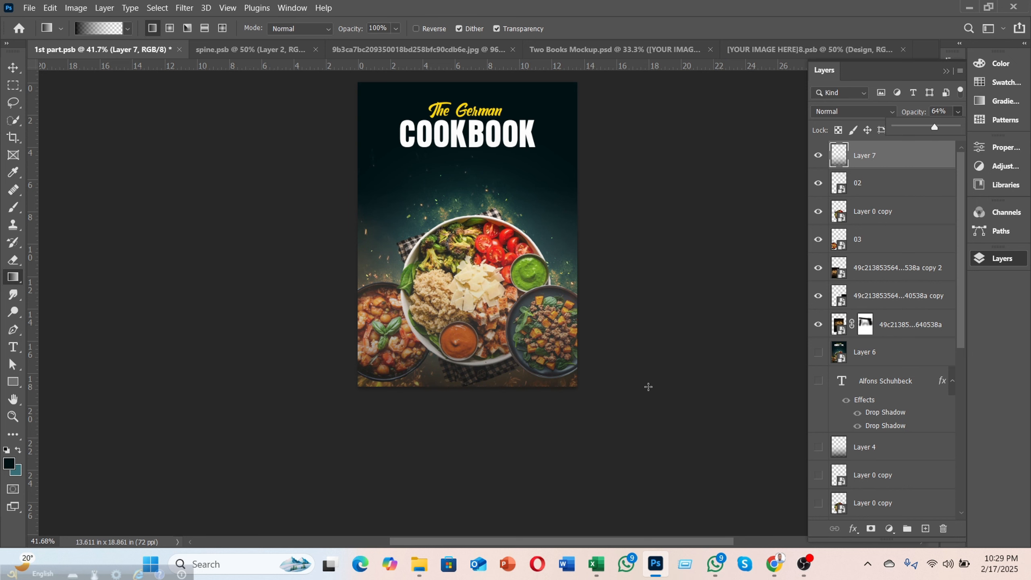
Add a layer mask to the Layer 7 gradient
left_click(986, 255)
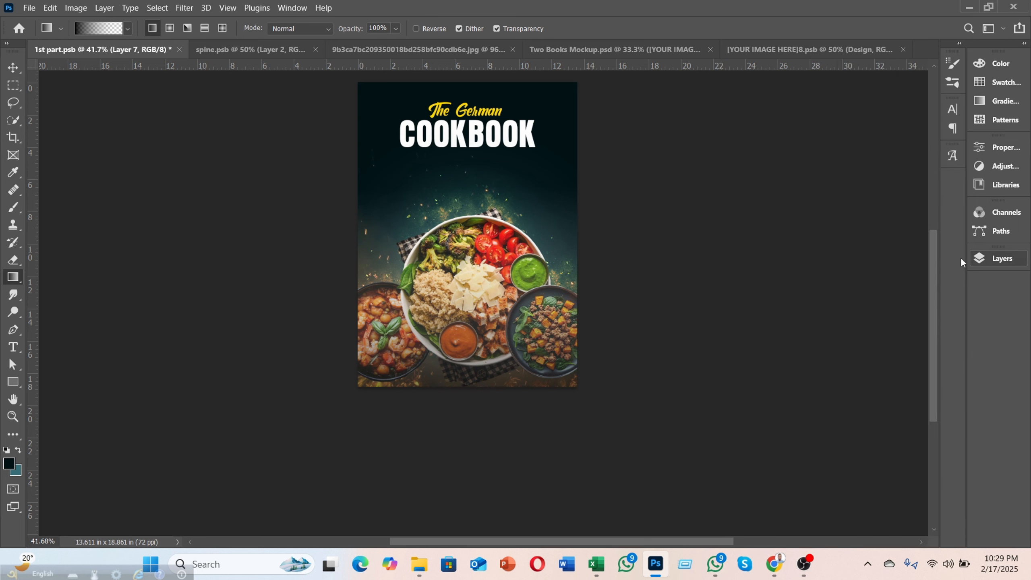
left_click(999, 258)
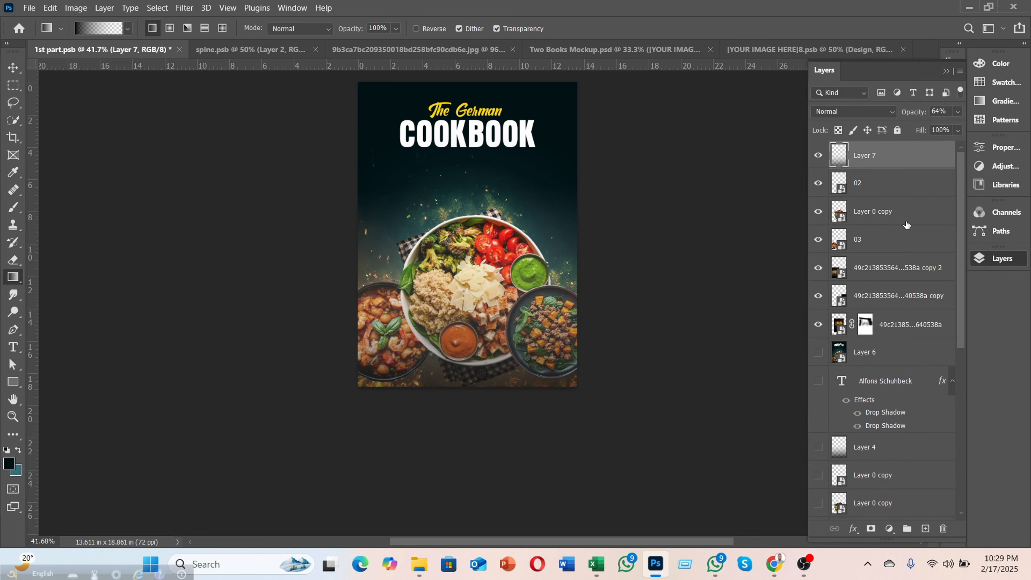
left_click(871, 528)
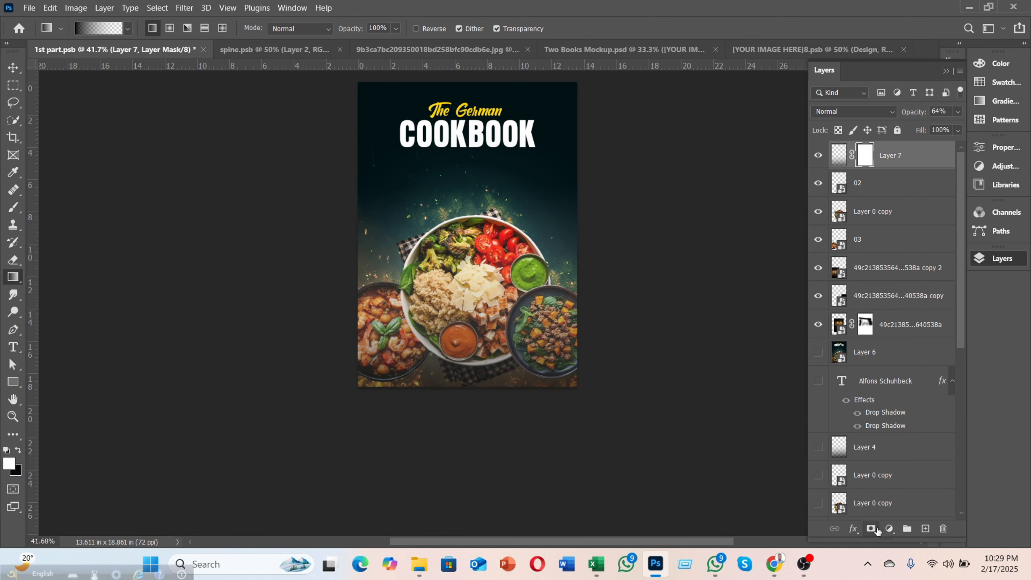
Undo the Layer 7 mask, add a Solid Color fill layer in 001113 above it, and invert the fill's mask
key("ctrl+z")
left_click(889, 528)
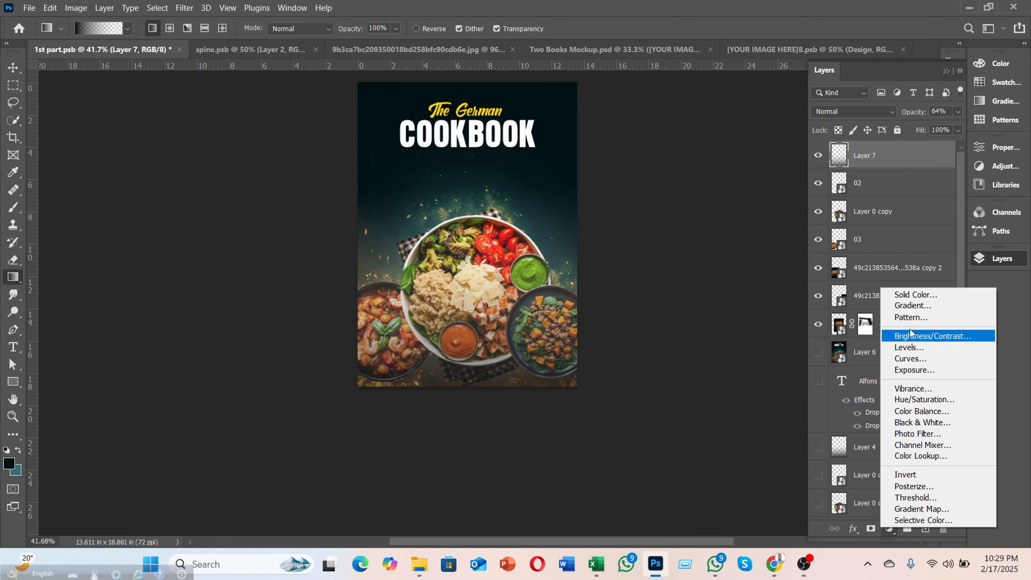
left_click(893, 293)
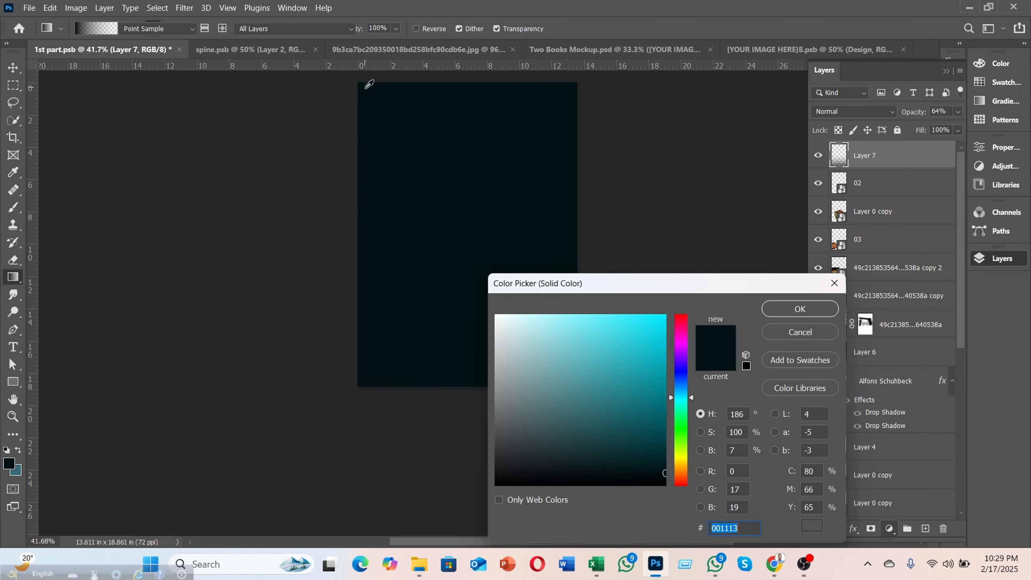
left_click(796, 307)
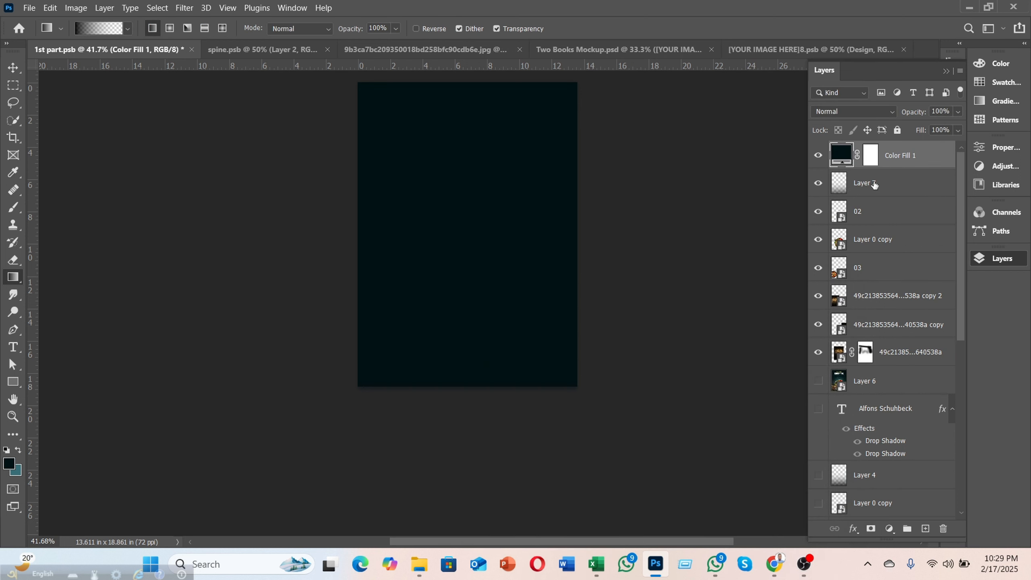
left_click(870, 159)
key("ctrl+i")
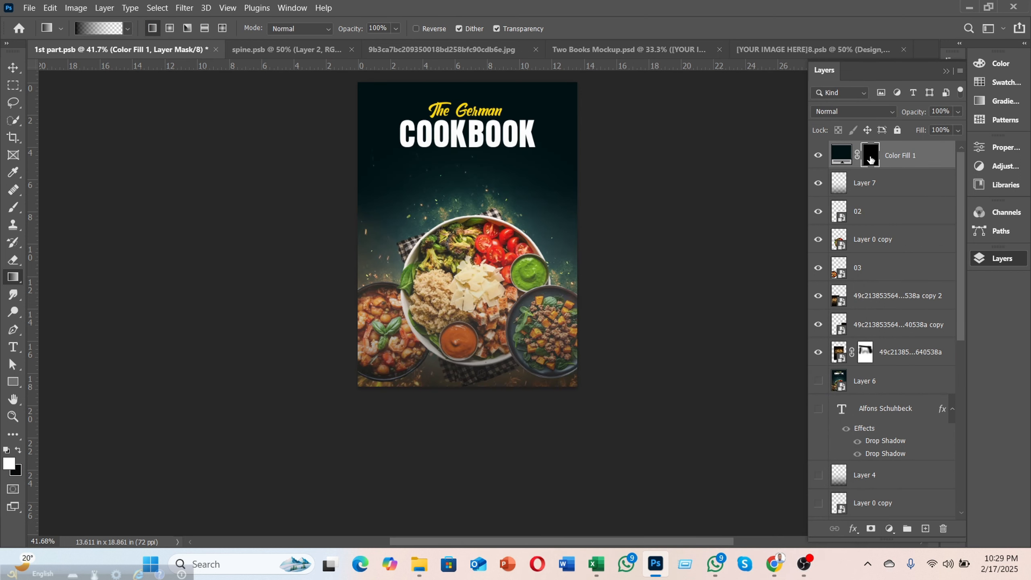
Darken the cover's base by painting white on the Color Fill 1 mask with an enlarged soft brush at 9% flow
left_click(13, 207)
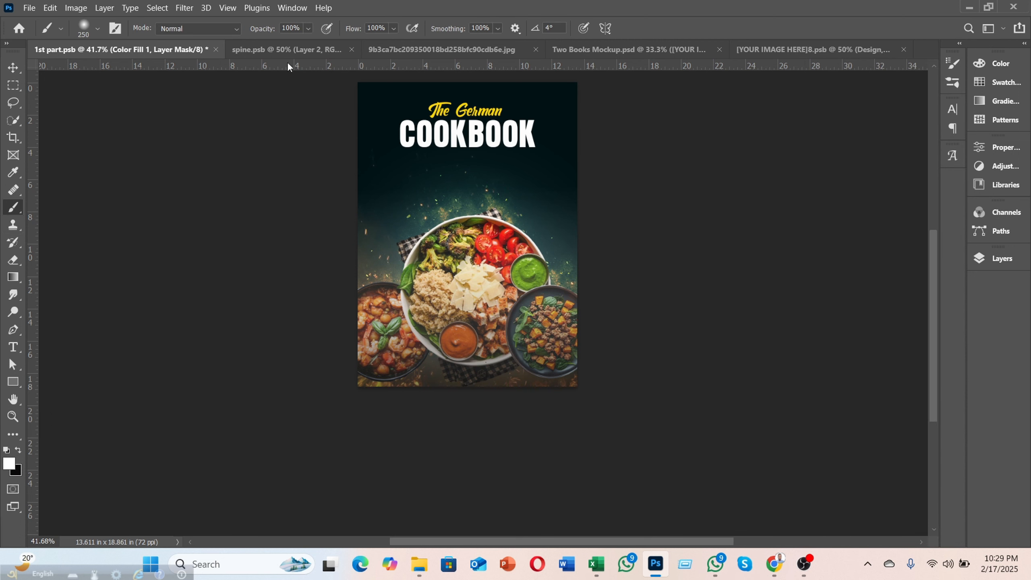
left_click(393, 29)
left_click(371, 42)
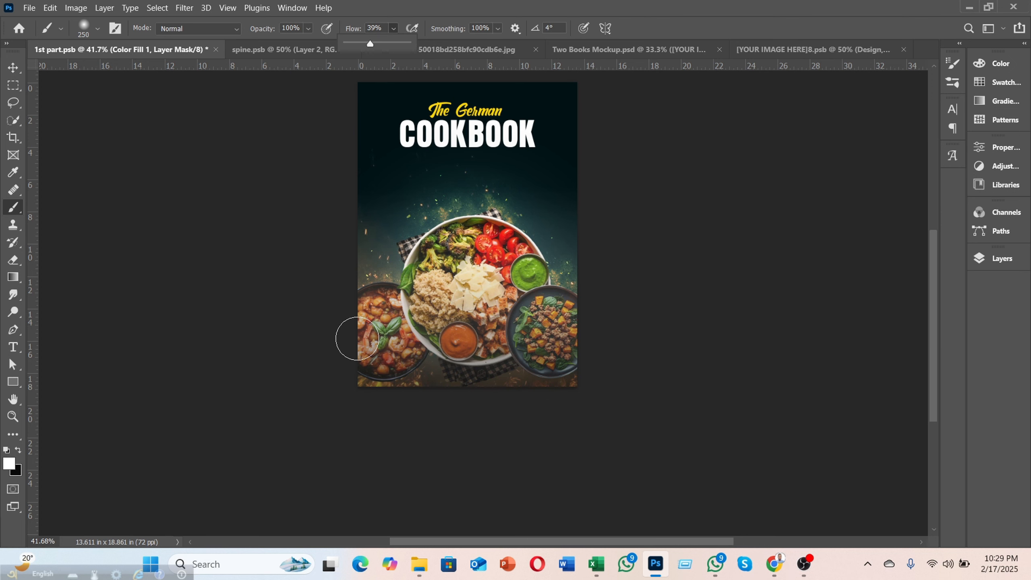
scroll(357, 336, "up", 1)
scroll(291, 413, "up", 1)
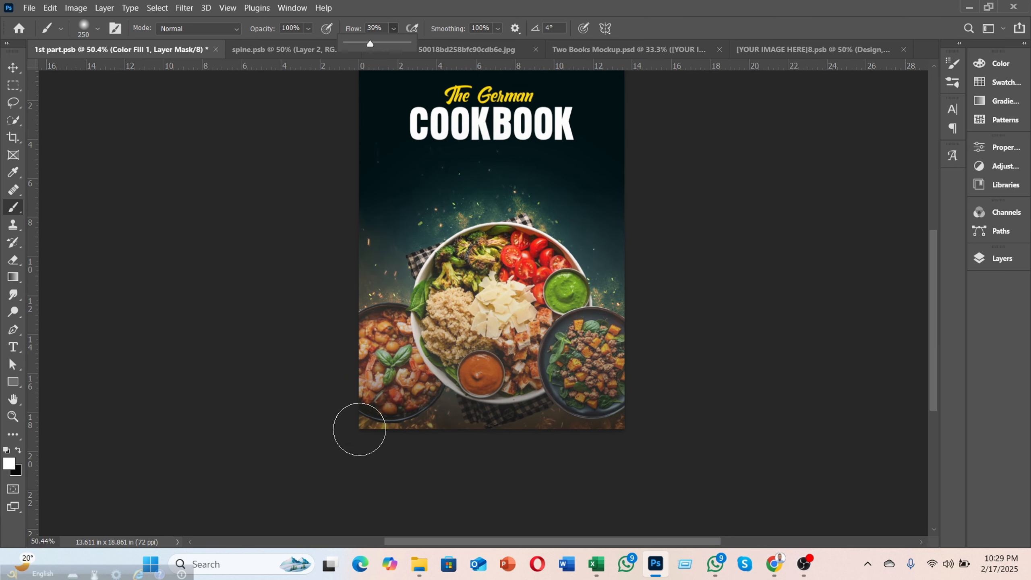
left_click(332, 426)
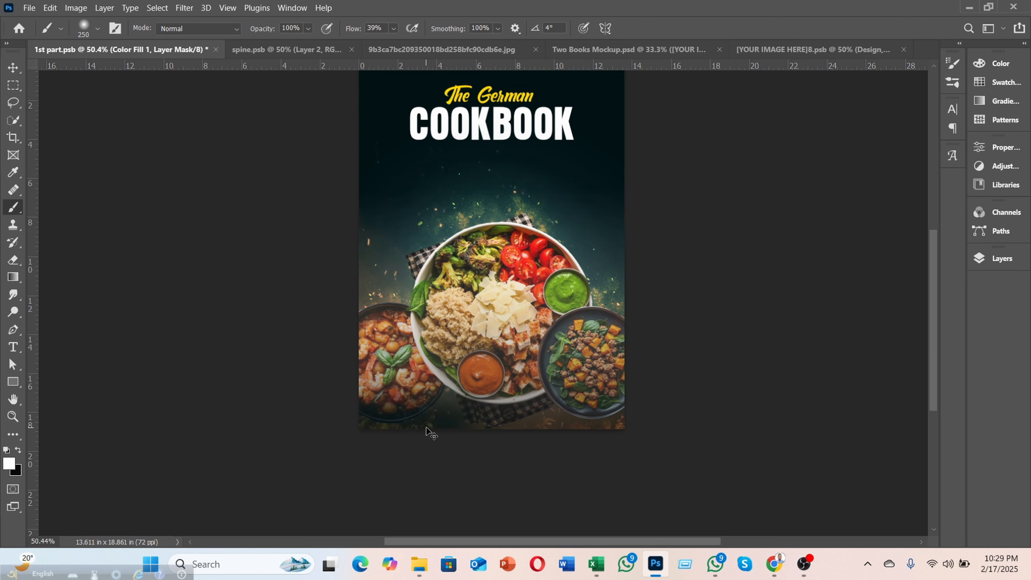
left_click(392, 28)
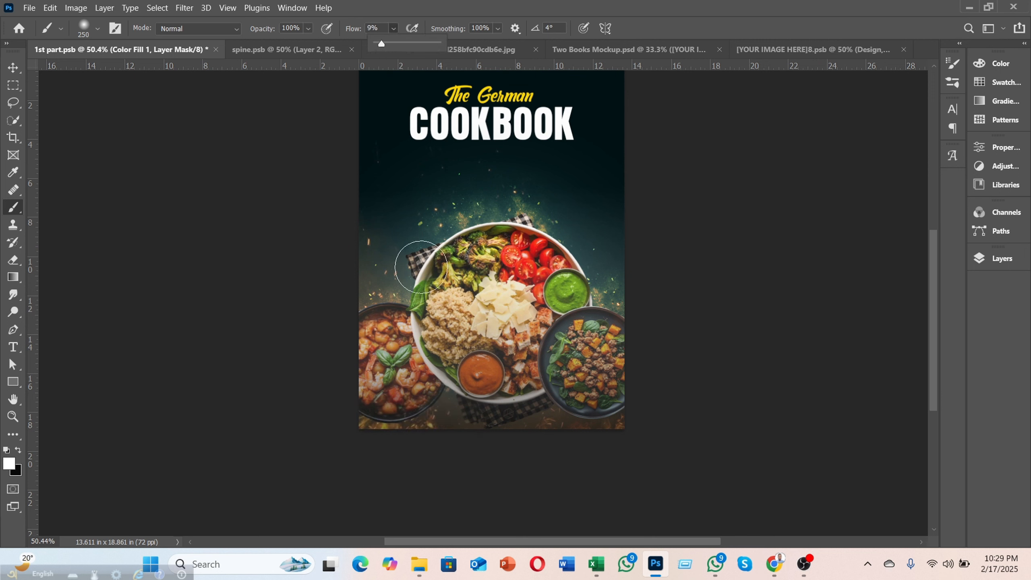
key("bracketright")
key("bracketright")
key("bracketright")
key("bracketright")
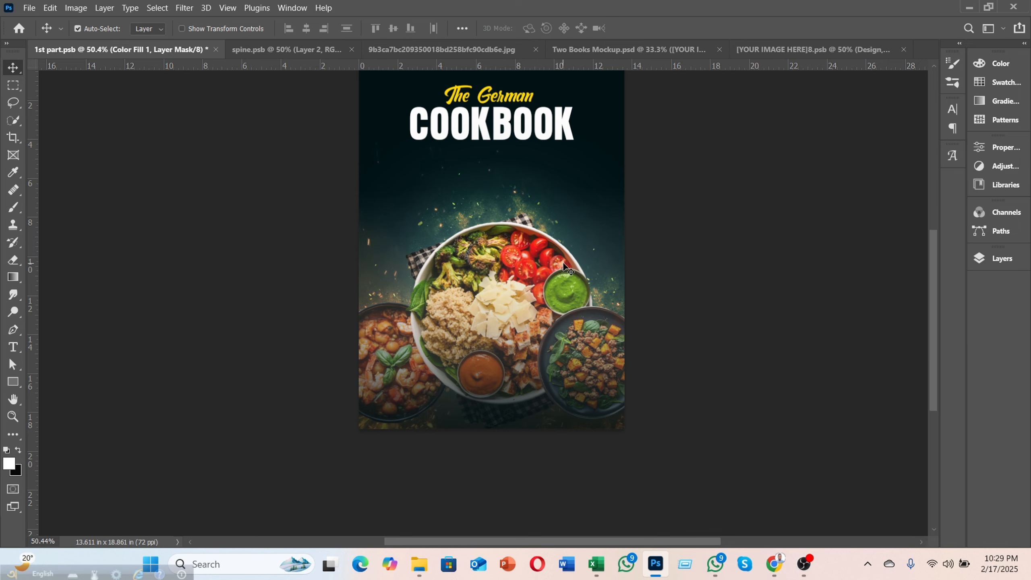
scroll(564, 266, "down", 3)
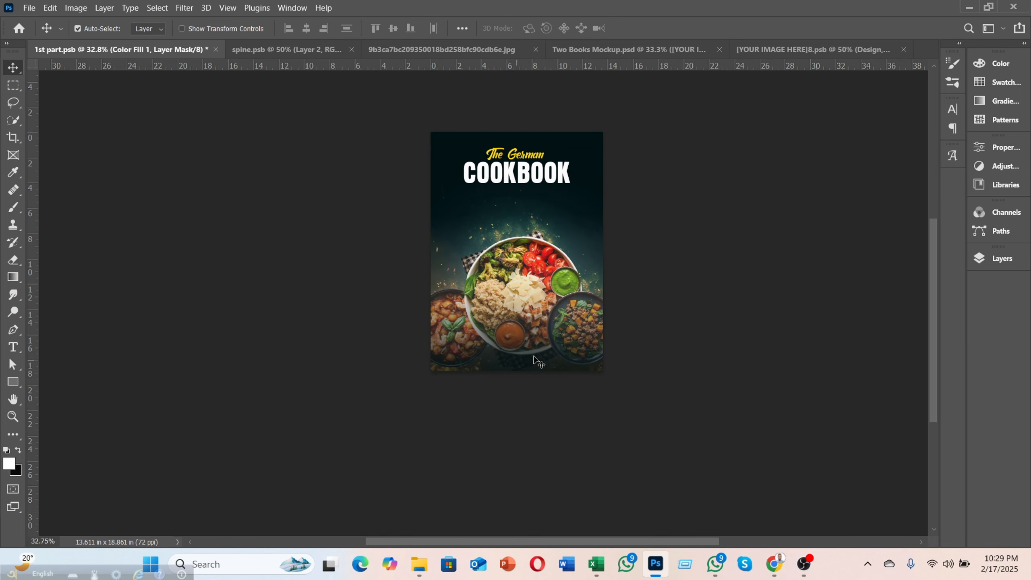
scroll(603, 324, "up", 2)
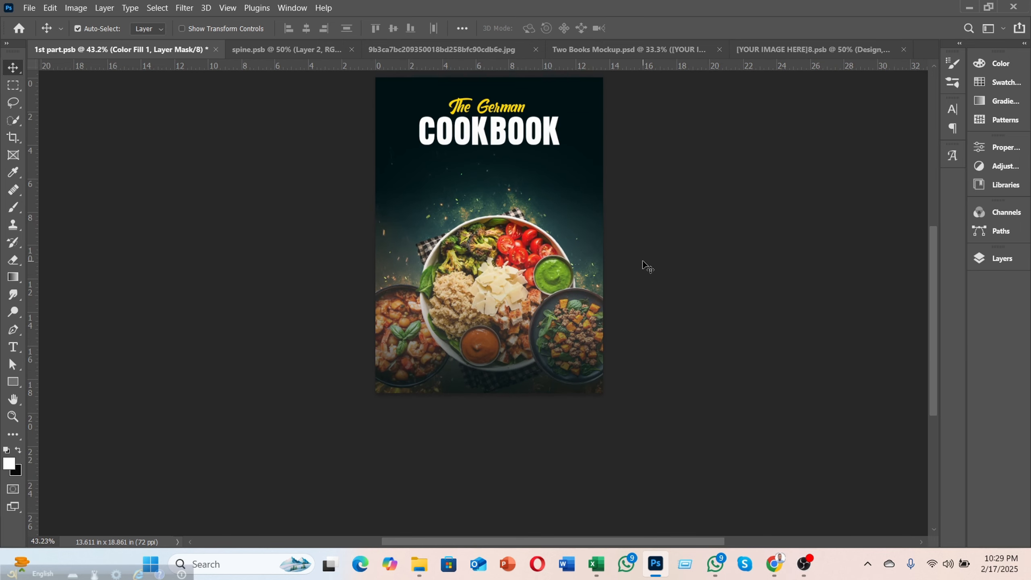
scroll(626, 276, "up", 1)
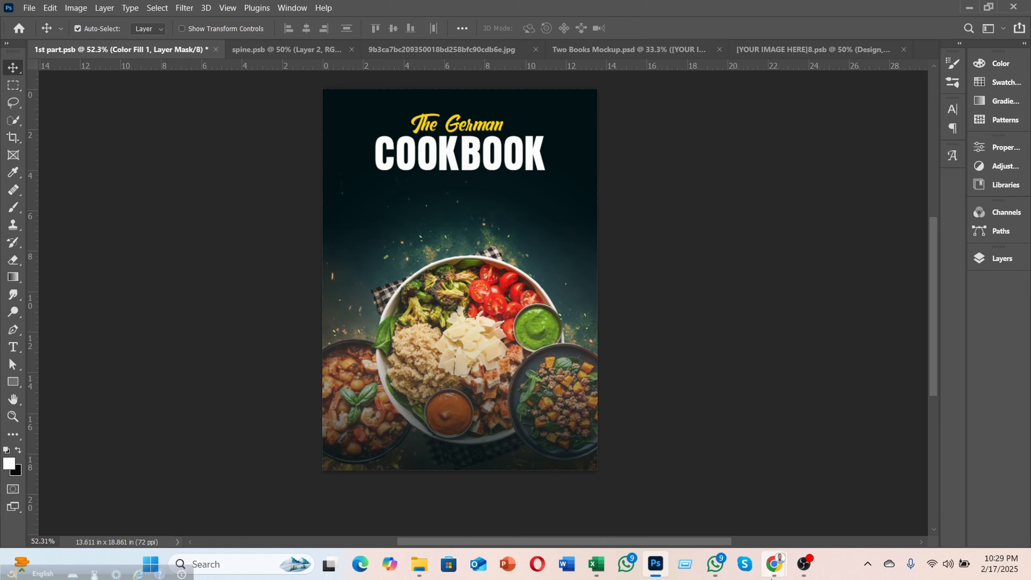
Switch to the browser's Amazon page for The German Cookbook, highlight the first line of its description, and return to Photoshop
mouse_move(775, 564)
left_click(690, 484)
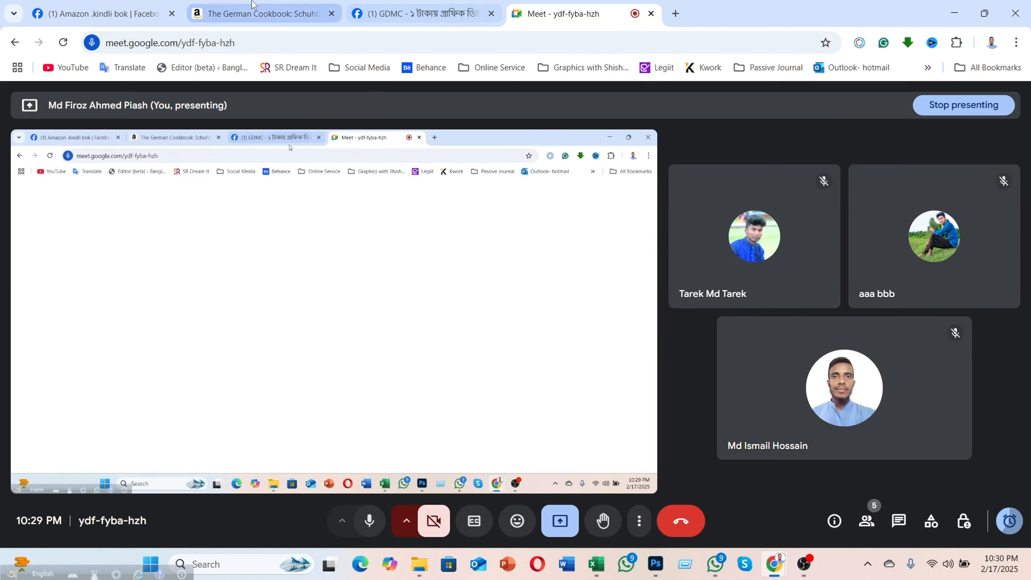
left_click(260, 13)
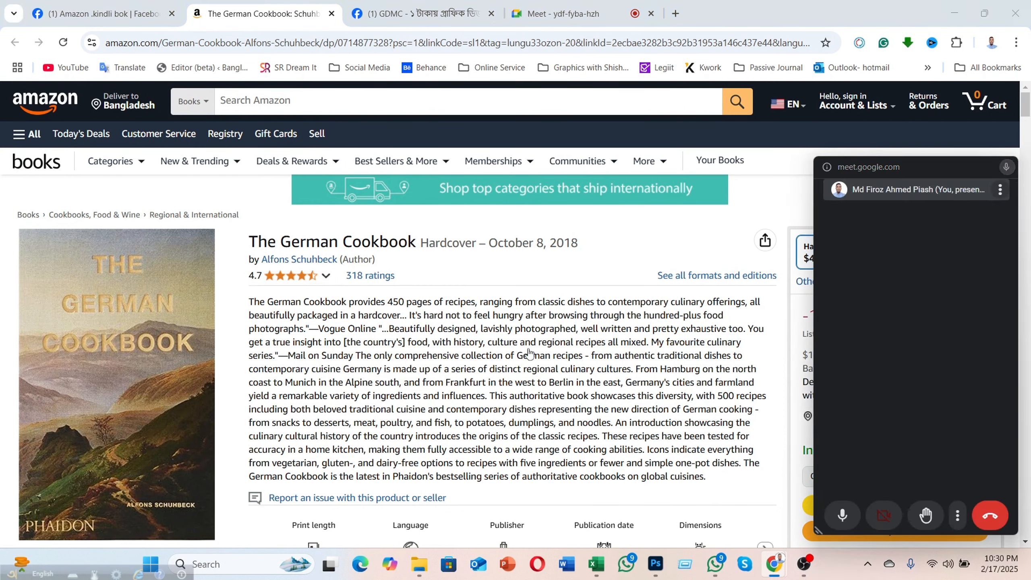
left_click(1008, 168)
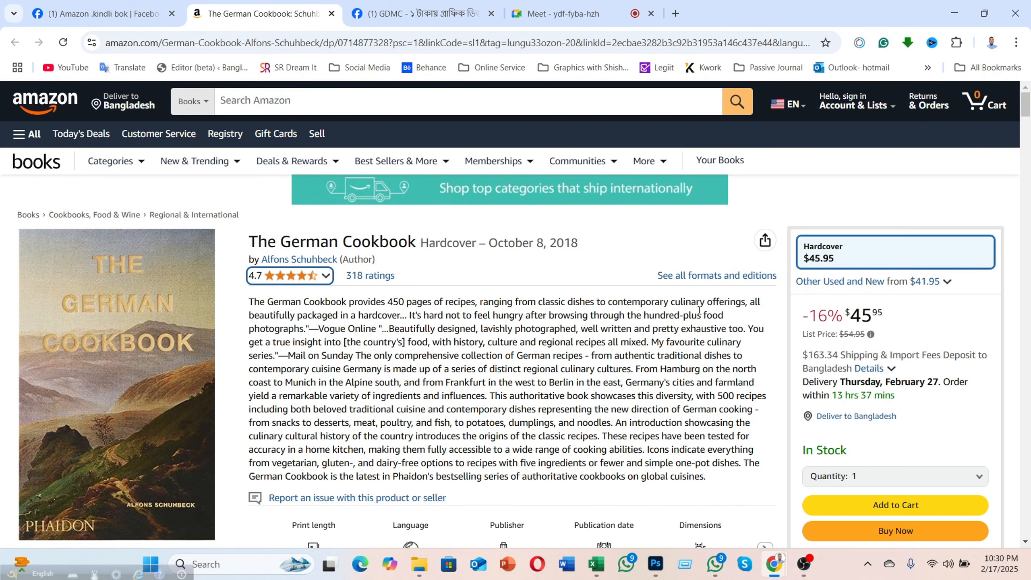
left_click_drag(717, 301, 249, 301)
left_click(954, 22)
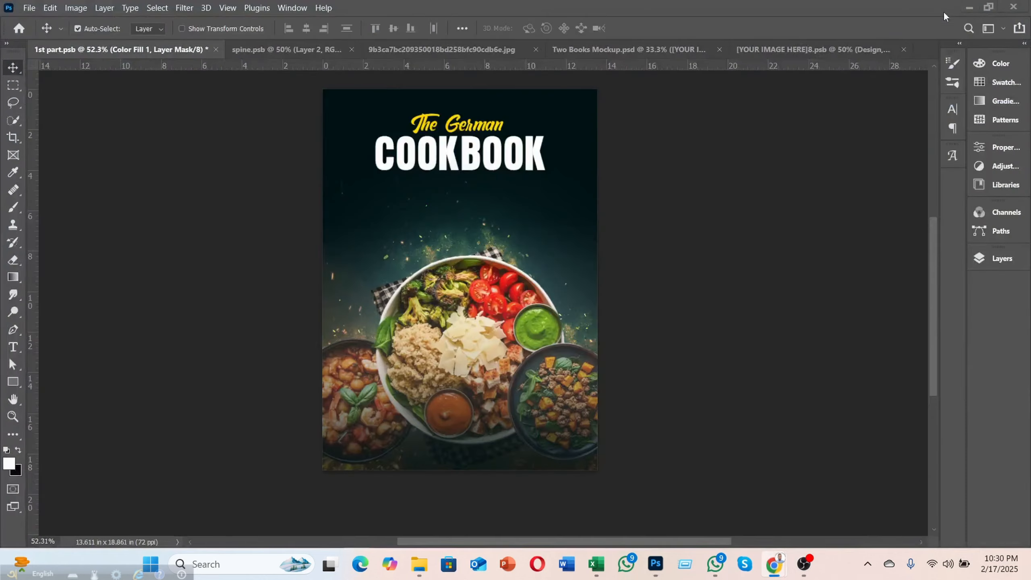
Show the hidden text layer that begins "The German Cookbook provides 450 pages" beneath the title
left_click(987, 257)
scroll(874, 331, "down", 6)
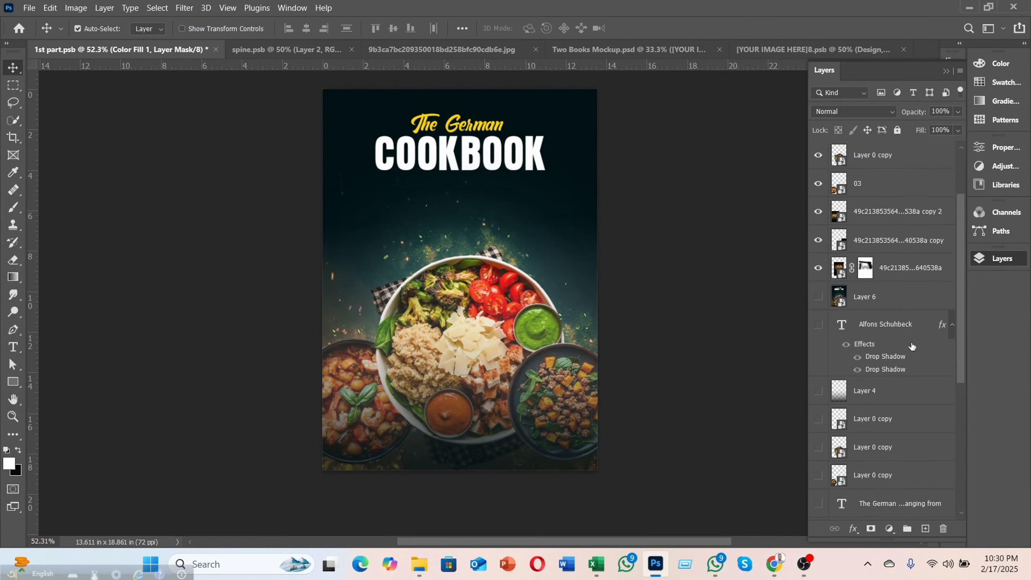
scroll(839, 437, "down", 1)
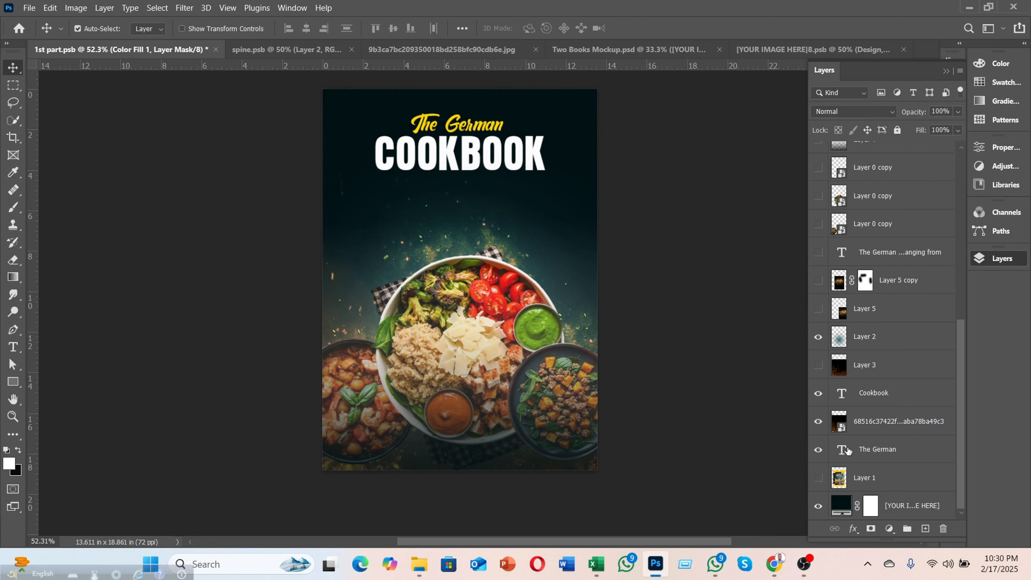
scroll(848, 412, "up", 8)
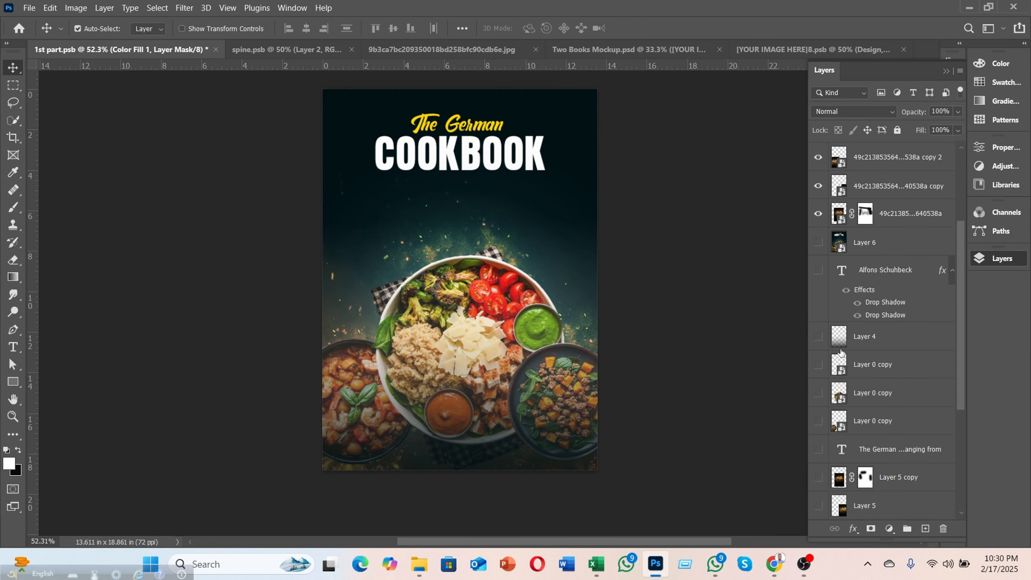
scroll(840, 351, "down", 2)
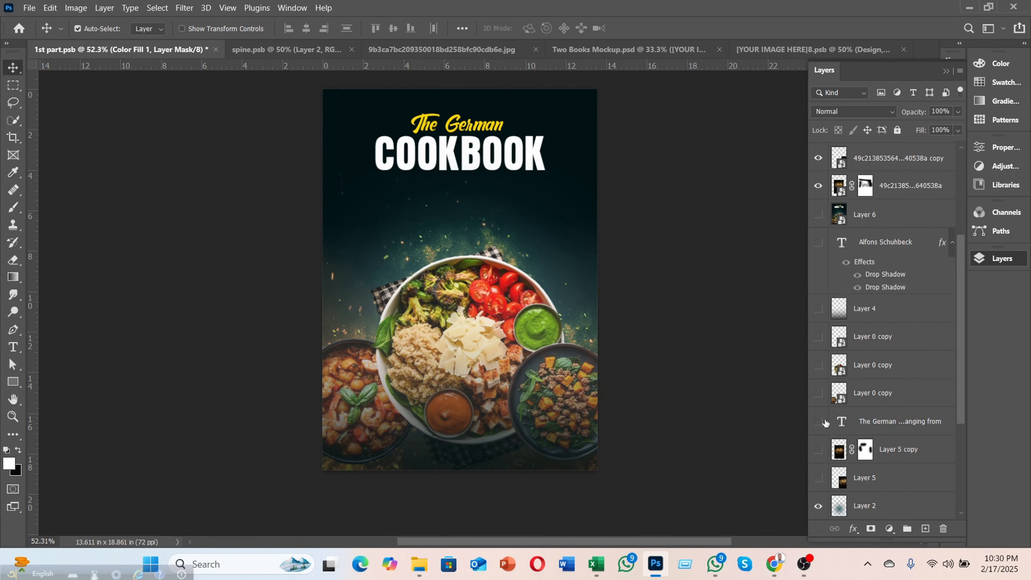
left_click(820, 421)
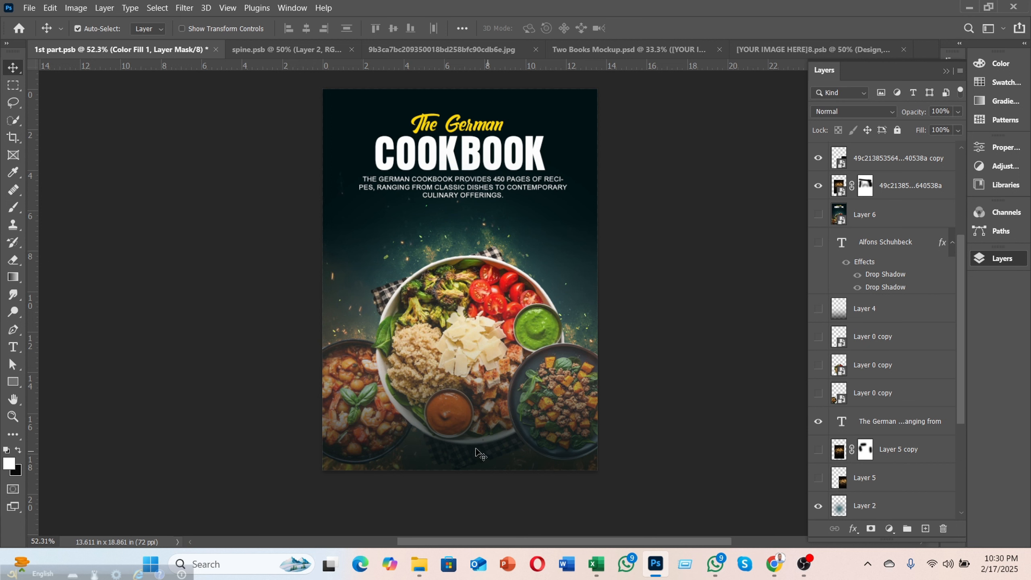
Show the author name text layer, place it above Color Fill 1, and scale it down, centred at the cover's base
left_click(818, 242)
left_click_drag(889, 247, 879, 148)
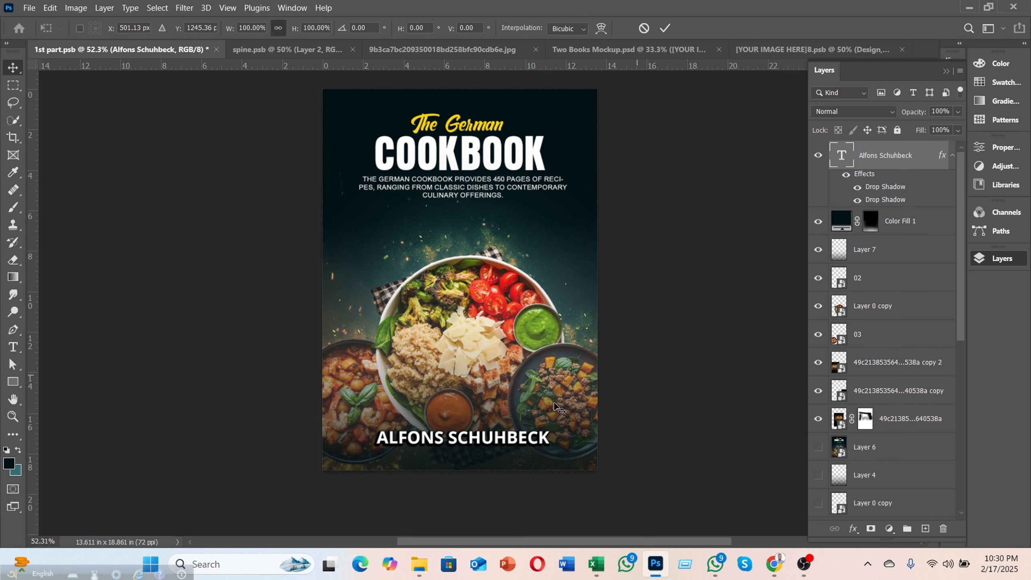
key("ctrl+t")
key("F7")
left_click_drag(552, 448, 470, 450)
key("Return")
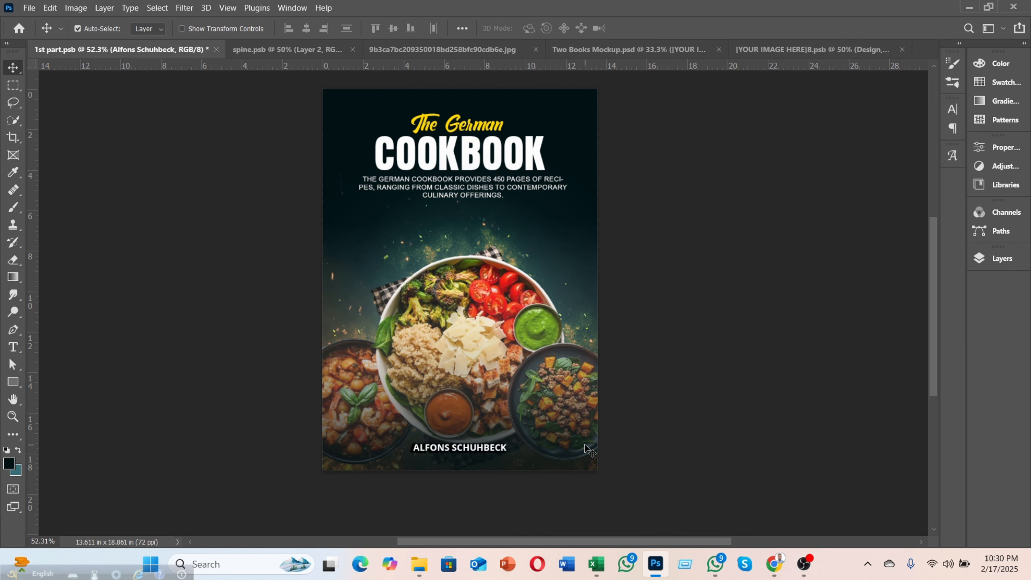
Stamp all visible layers into a new layer above the author name and convert it to a smart object
left_click(984, 265)
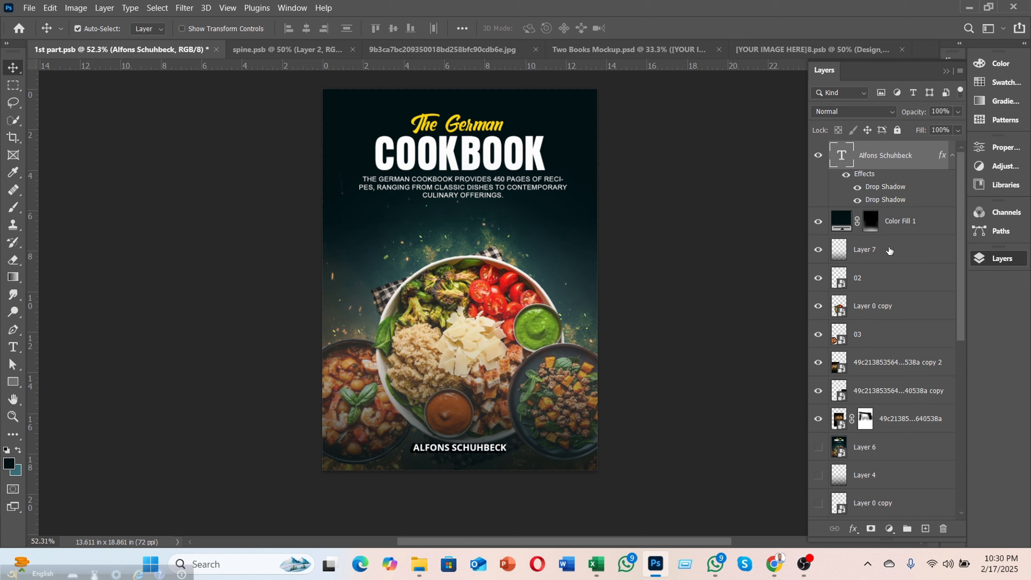
key("ctrl")
key("ctrl+shift+alt+e")
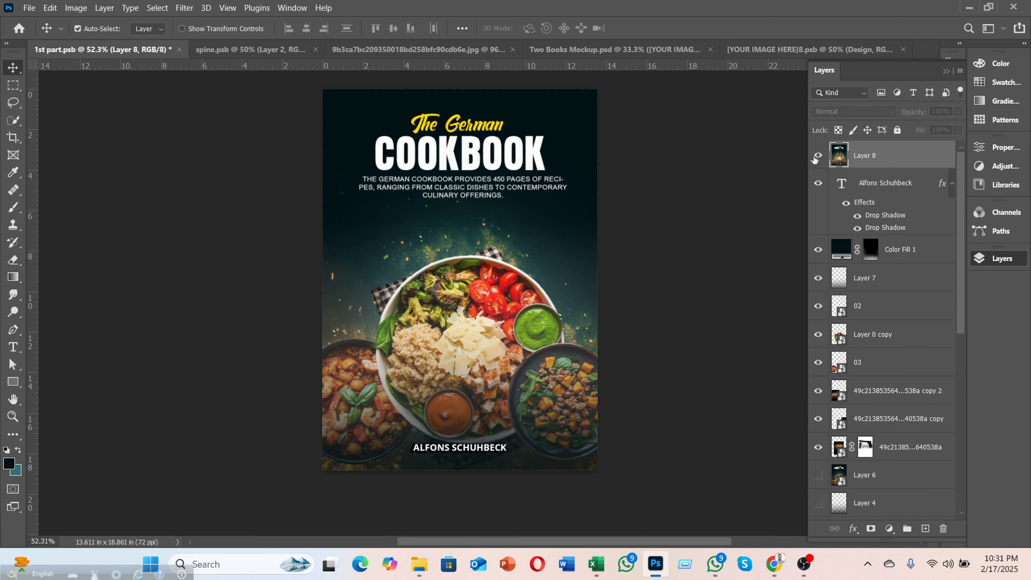
right_click(856, 158)
left_click(726, 173)
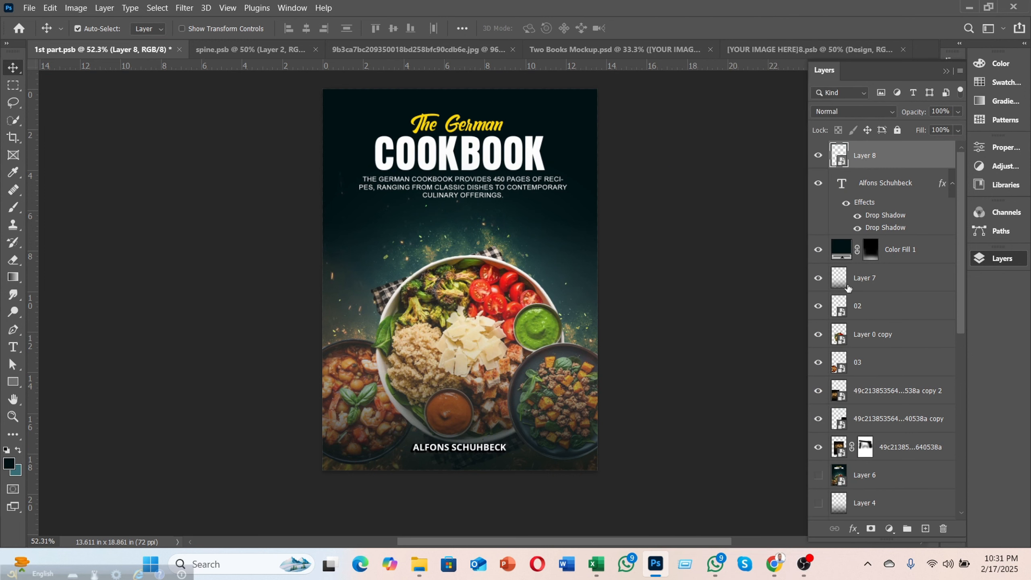
Copy the merged cover into [YOUR IMAGE HERE]8.psb, save it, and view the result in Two Books Mockup.psd
left_click_drag(495, 233, 507, 282)
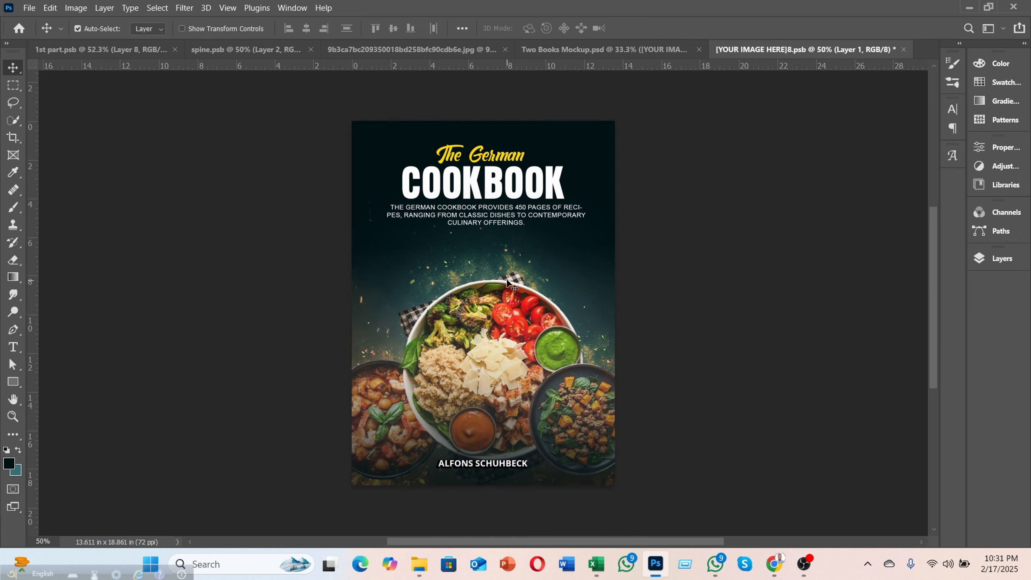
key("ctrl+s")
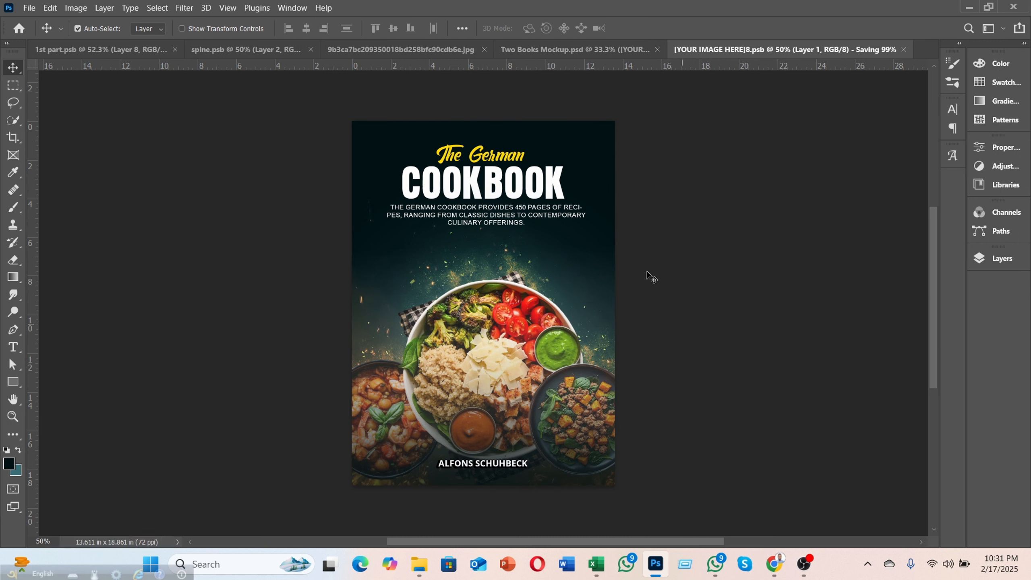
left_click(556, 46)
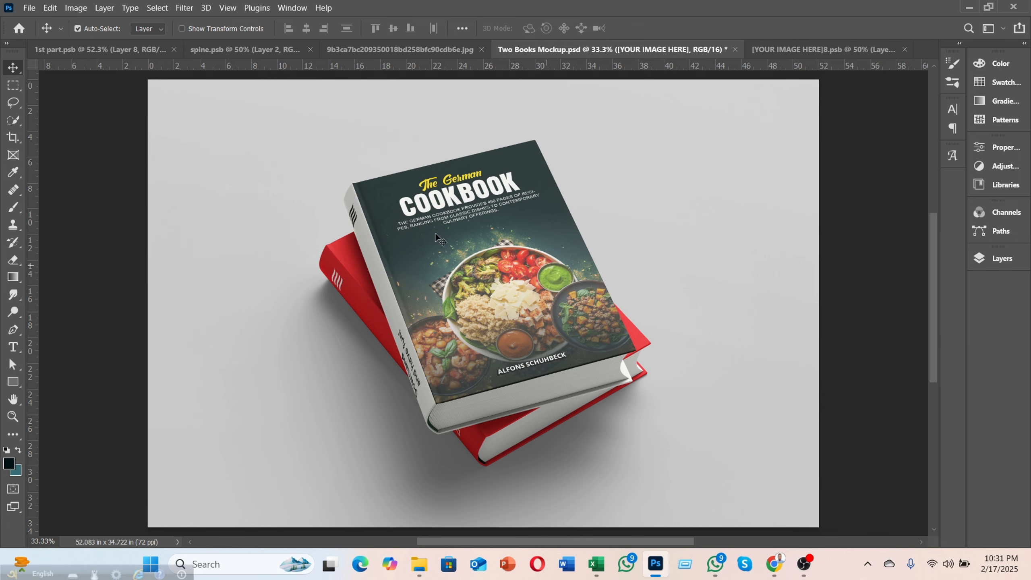
View the spine.psb artwork, open the top book's spine smart object from Two Books Mockup.psd, and hide its Design layer
left_click(229, 51)
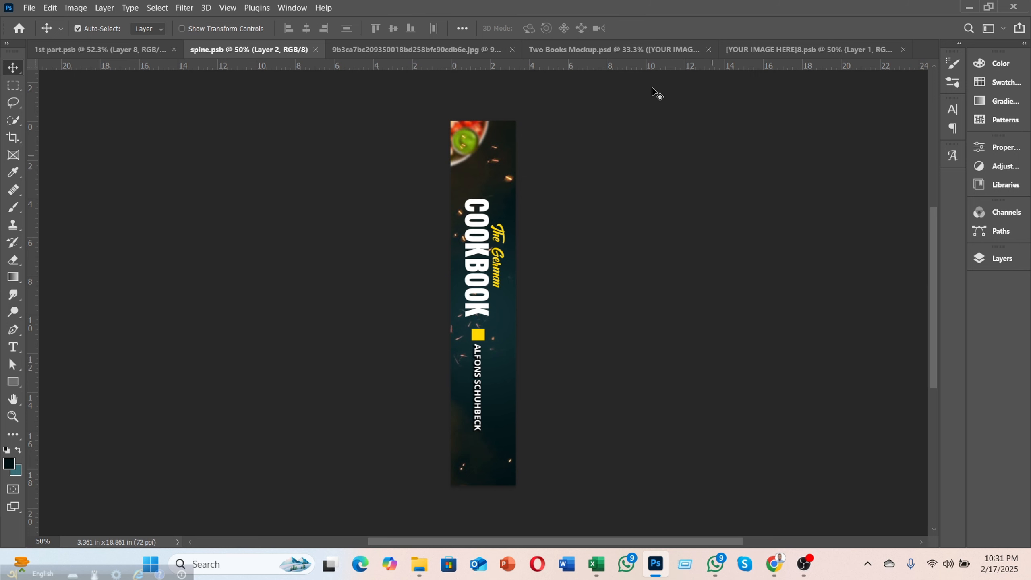
left_click(562, 50)
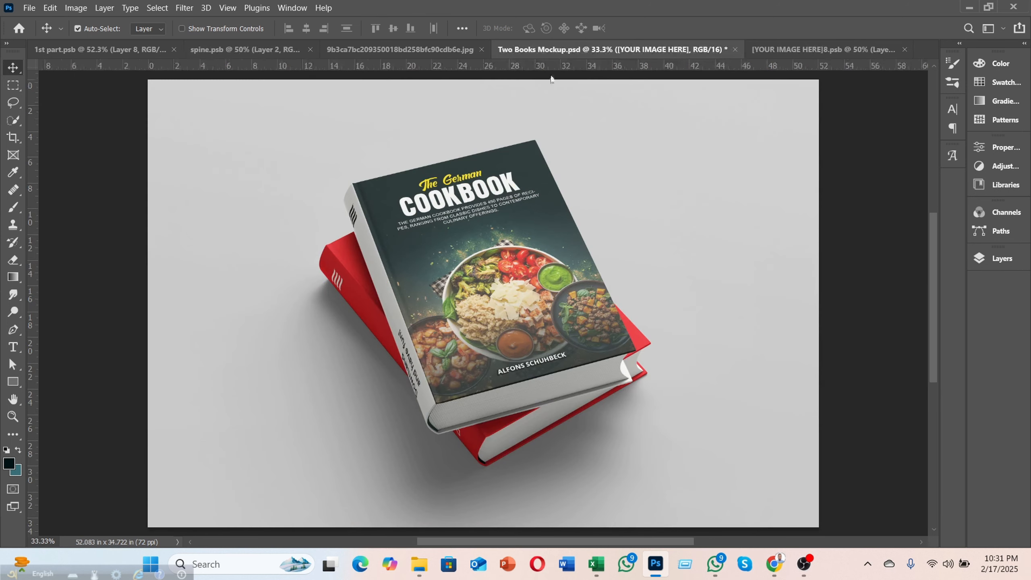
left_click(389, 304)
left_click(971, 261)
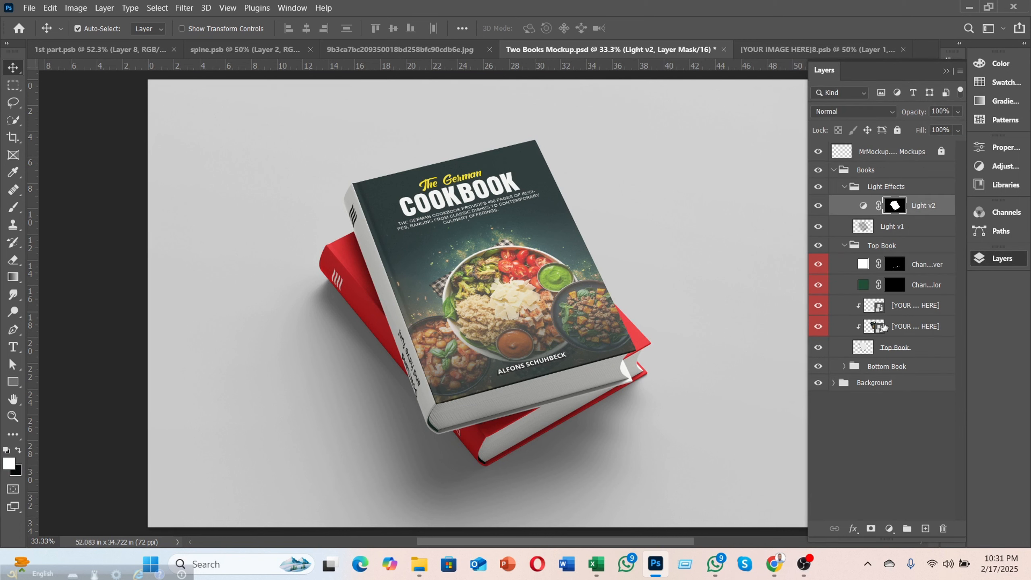
double_click(869, 311)
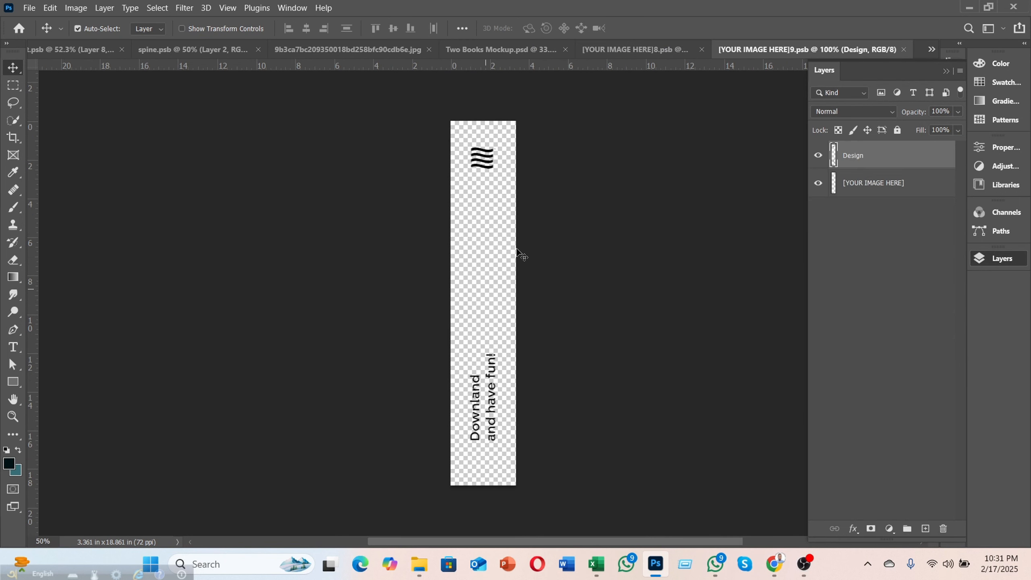
left_click(818, 155)
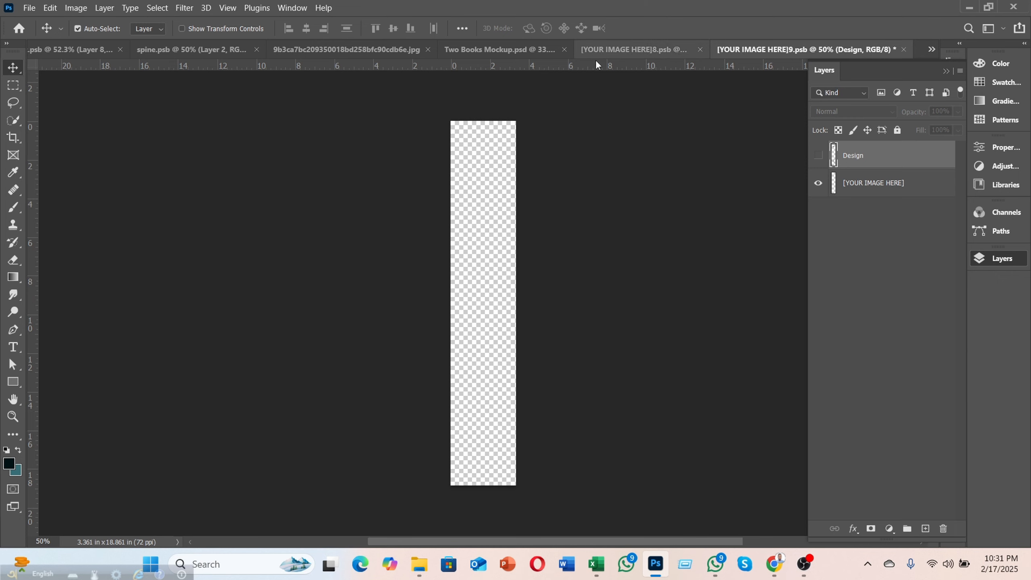
Check the dark foreground colour 001113 and fill the [YOUR IMAGE HERE] layer of the spine document [YOUR IMAGE HERE]9.psb with it
left_click(604, 51)
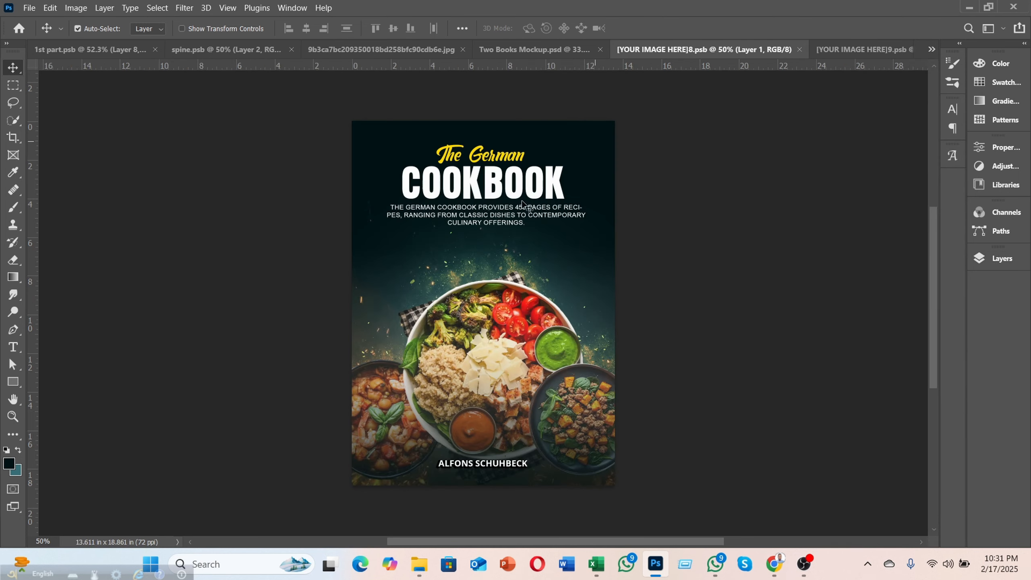
left_click(9, 465)
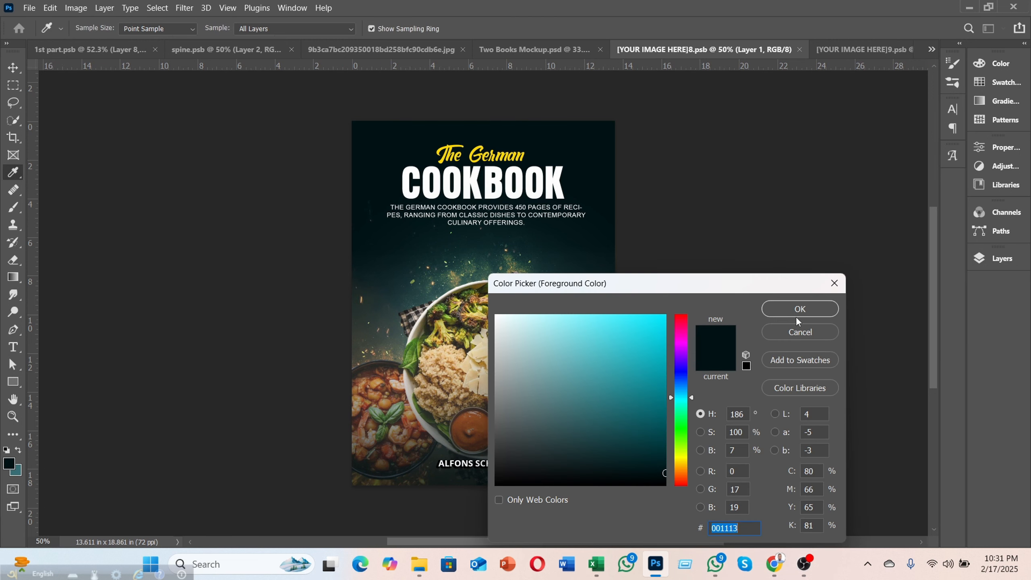
left_click(797, 309)
left_click(1000, 258)
left_click(864, 49)
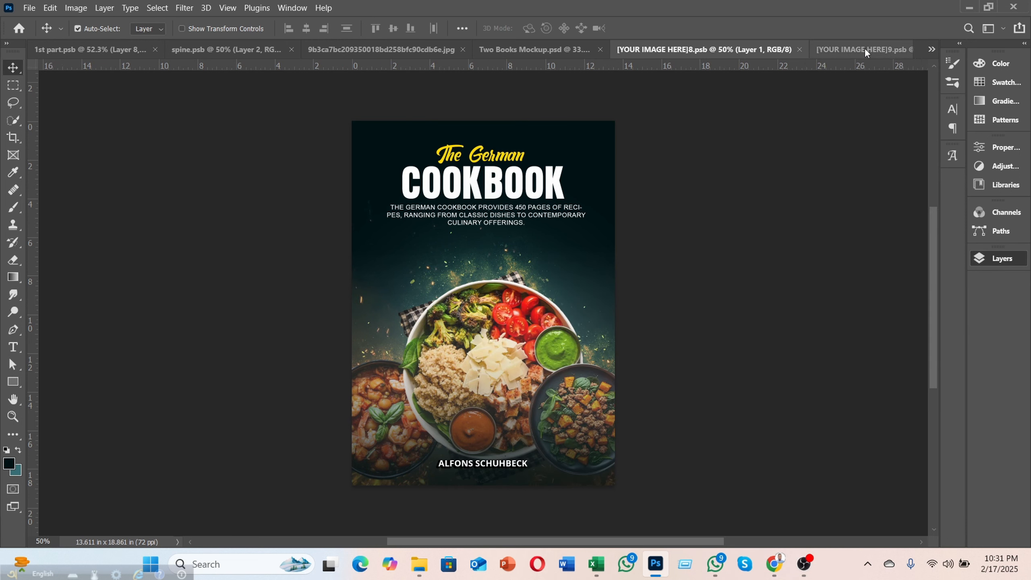
left_click(978, 258)
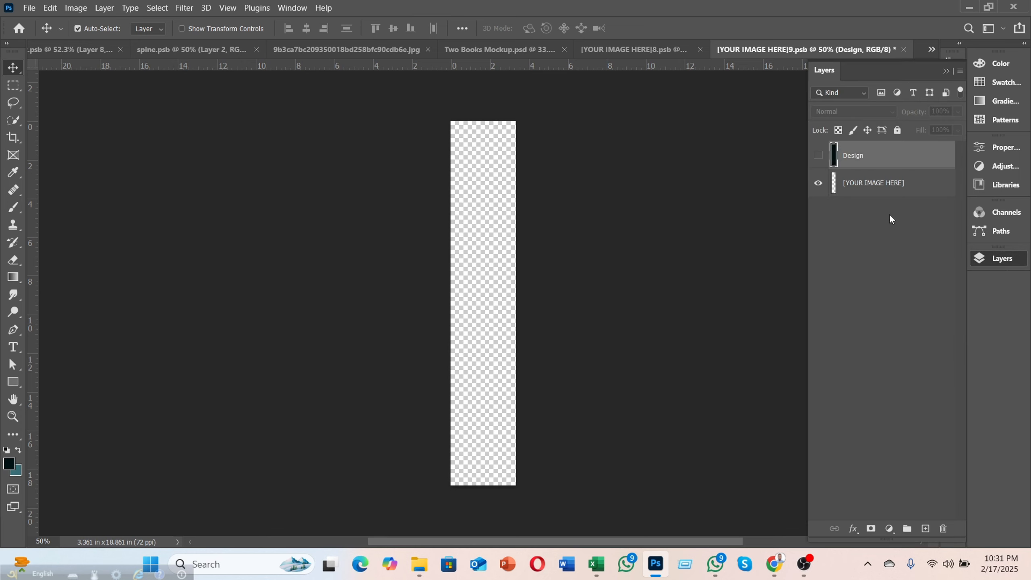
left_click(888, 195)
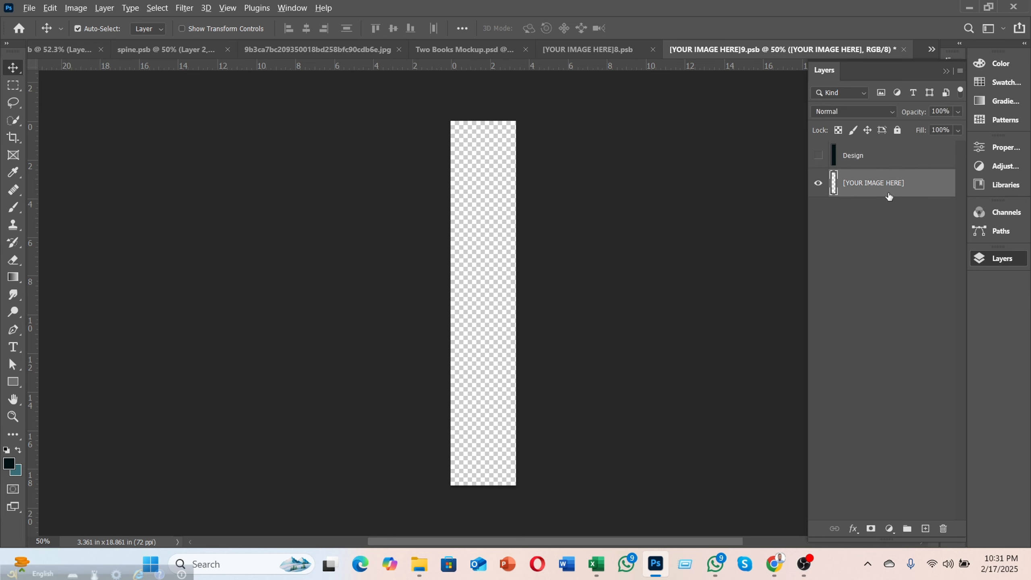
key("alt+BackSpace")
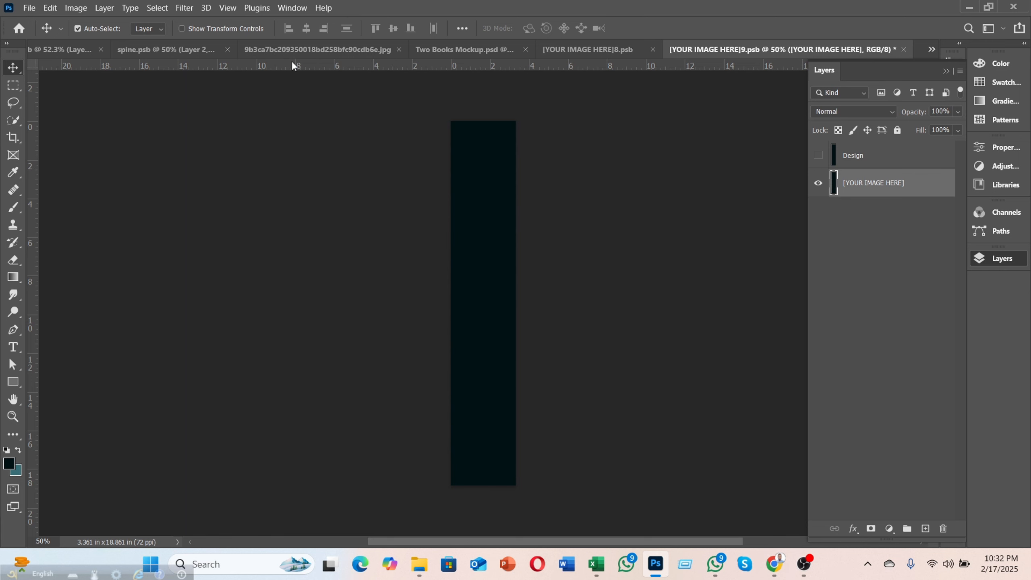
Hide Layer 8 in 1st part.psb and copy the "The German" and "COOKBOOK" title texts into [YOUR IMAGE HERE]9.psb
left_click(442, 50)
left_click(320, 49)
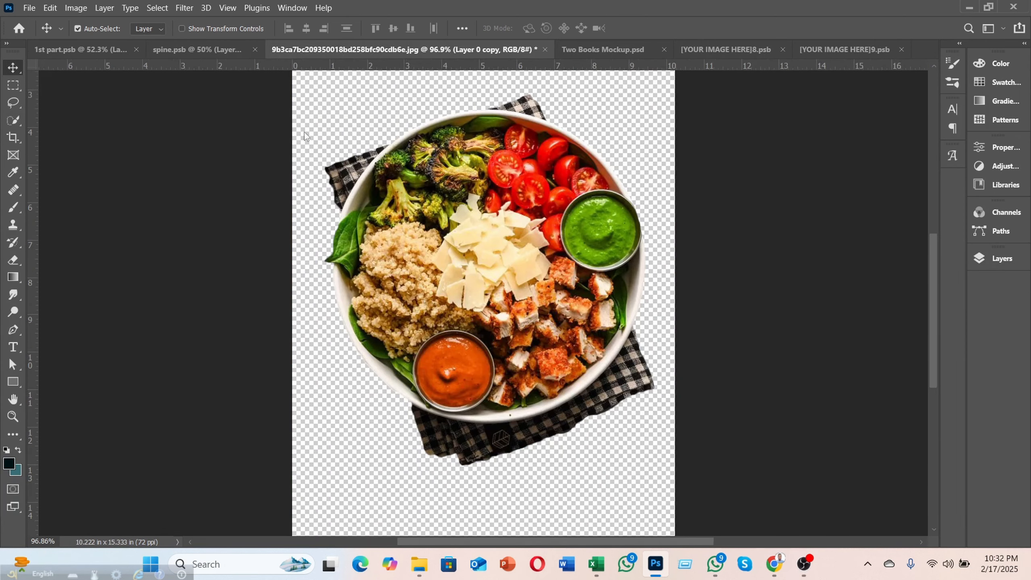
left_click(169, 49)
left_click(97, 51)
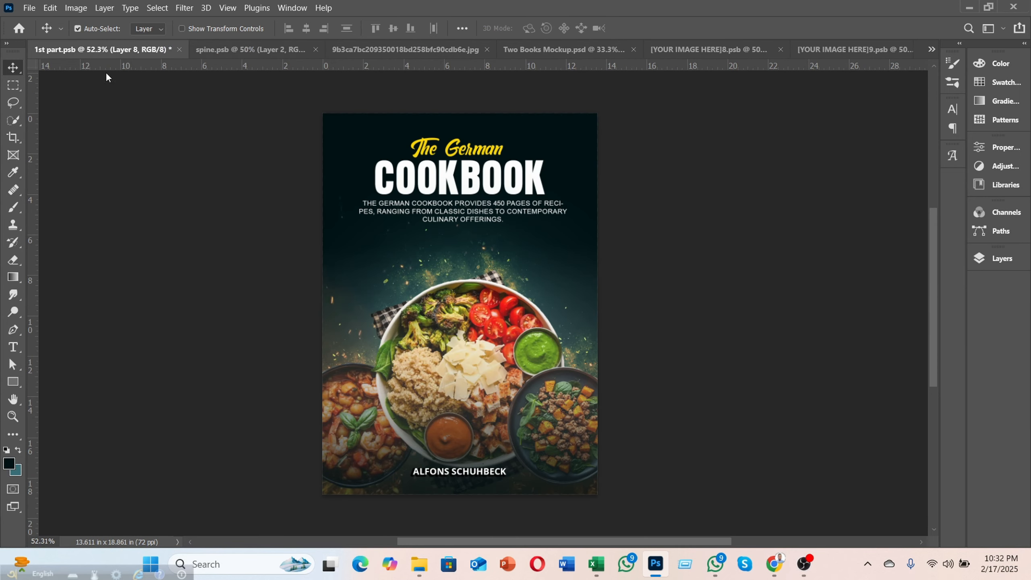
left_click(990, 259)
left_click(818, 155)
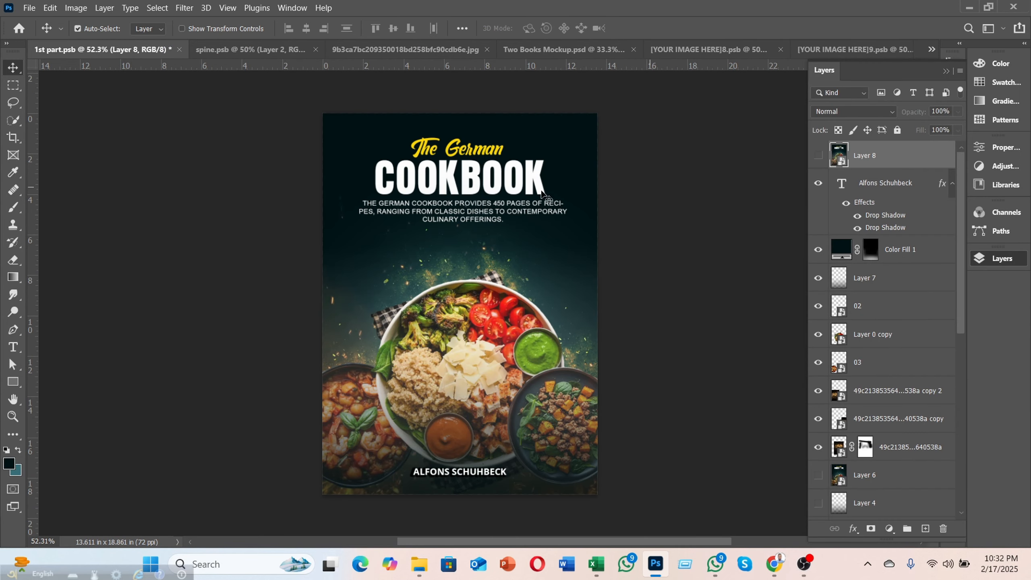
left_click(484, 186)
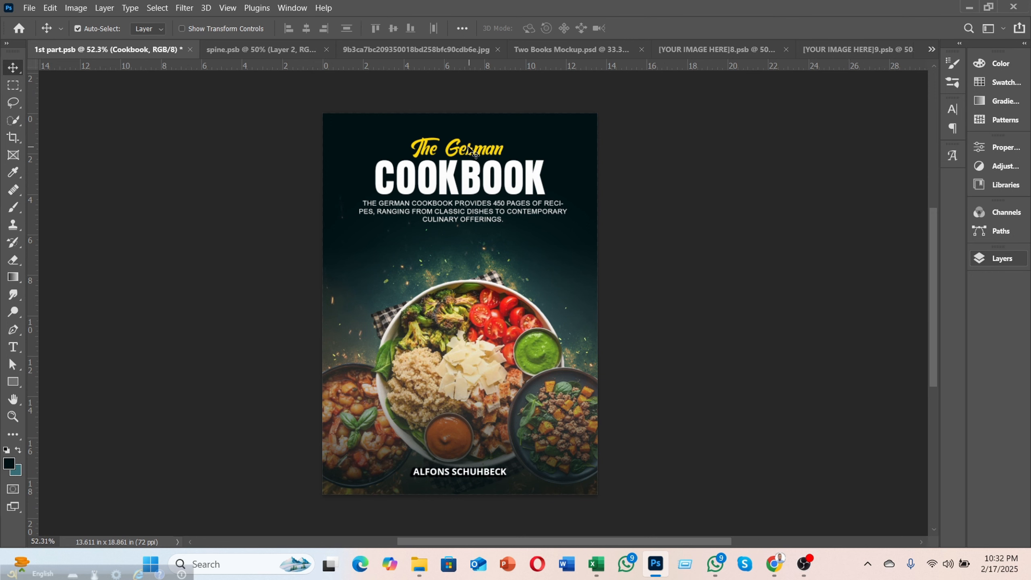
left_click(468, 150, "shift")
left_click_drag(572, 151, 477, 291)
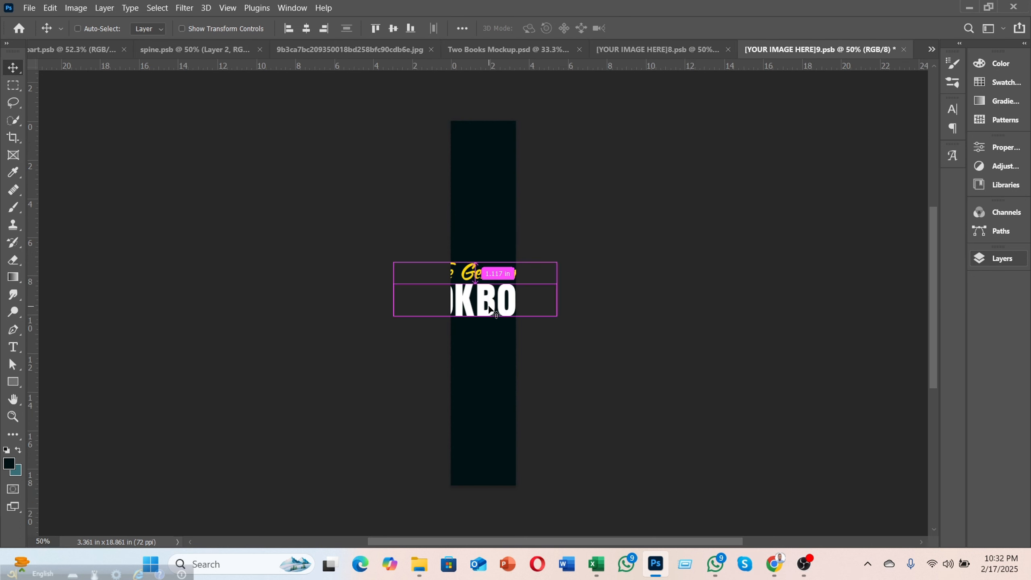
Rotate both title texts 90° clockwise, scale them to about 76%, and place them in the upper half of the spine
key("ctrl+t")
right_click(501, 303)
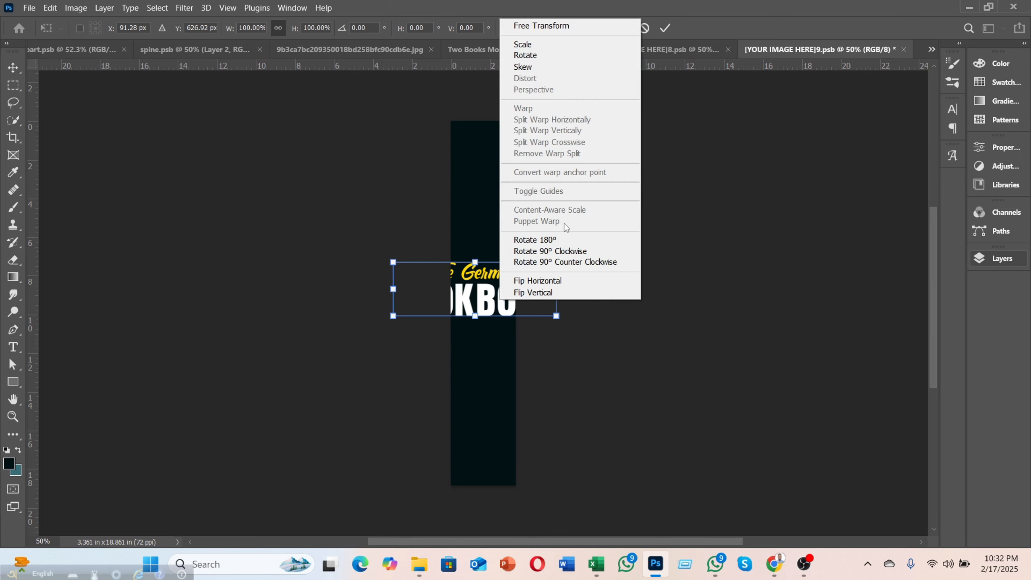
left_click(557, 255)
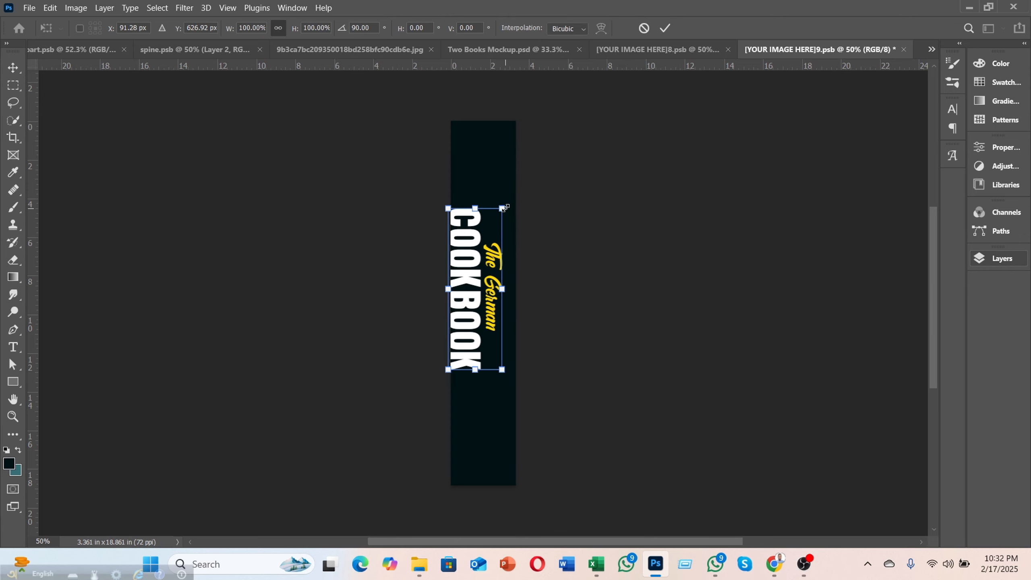
left_click_drag(503, 208, 490, 247)
left_click_drag(471, 291, 481, 246)
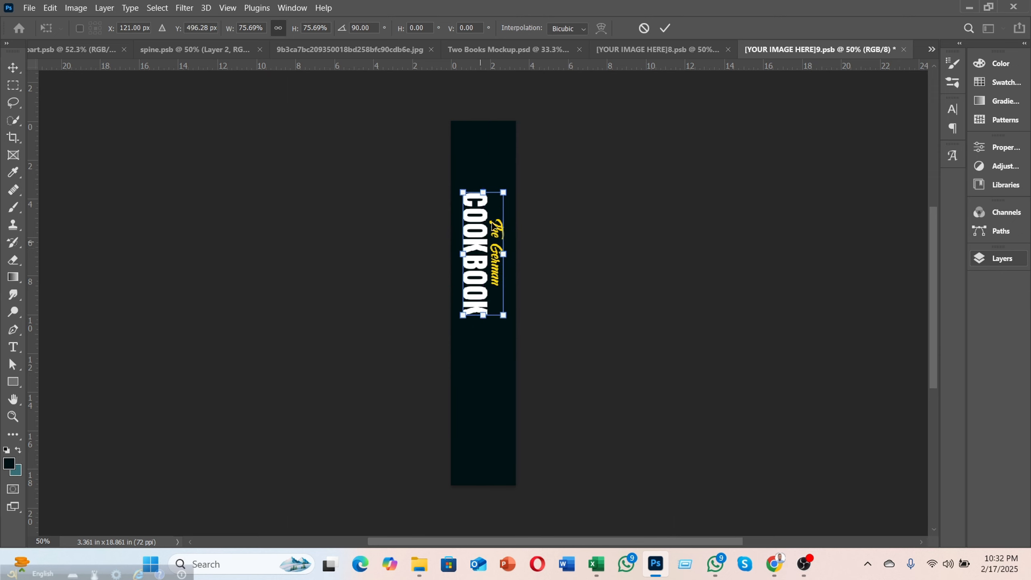
left_click(665, 28)
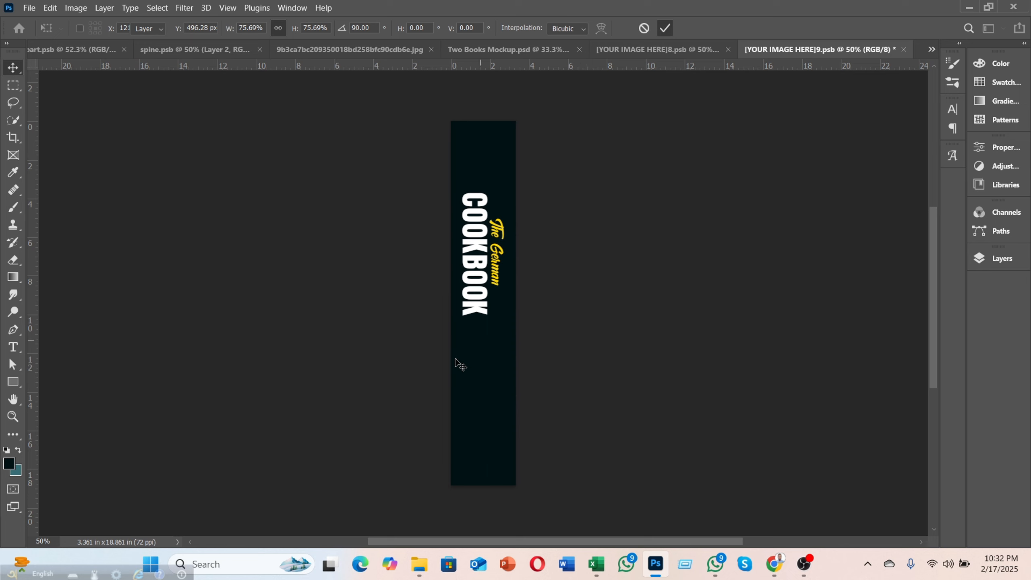
Draw a small yellow-filled rectangle without a stroke just below the COOKBOOK title on the spine
left_click(18, 381)
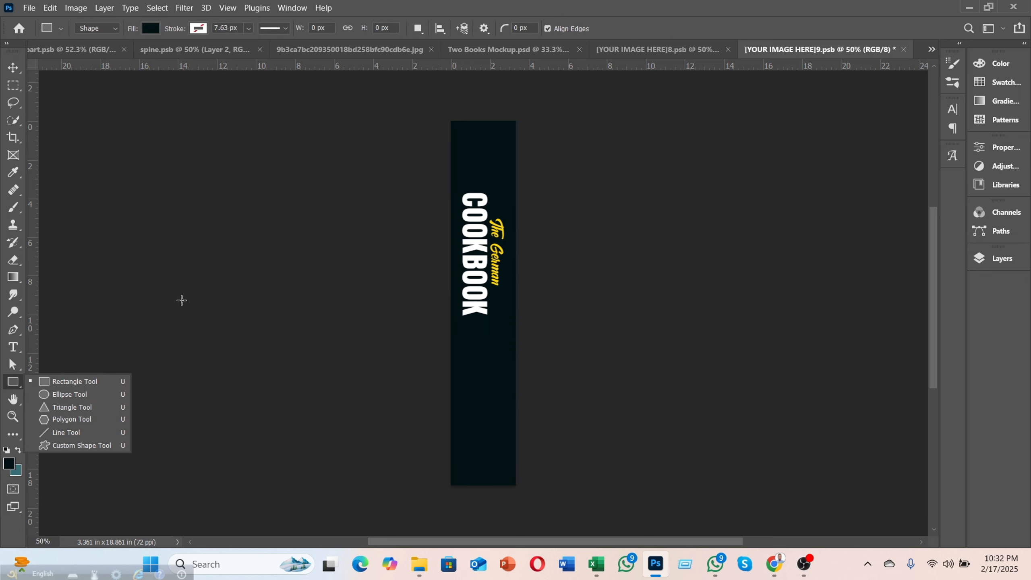
left_click(154, 29)
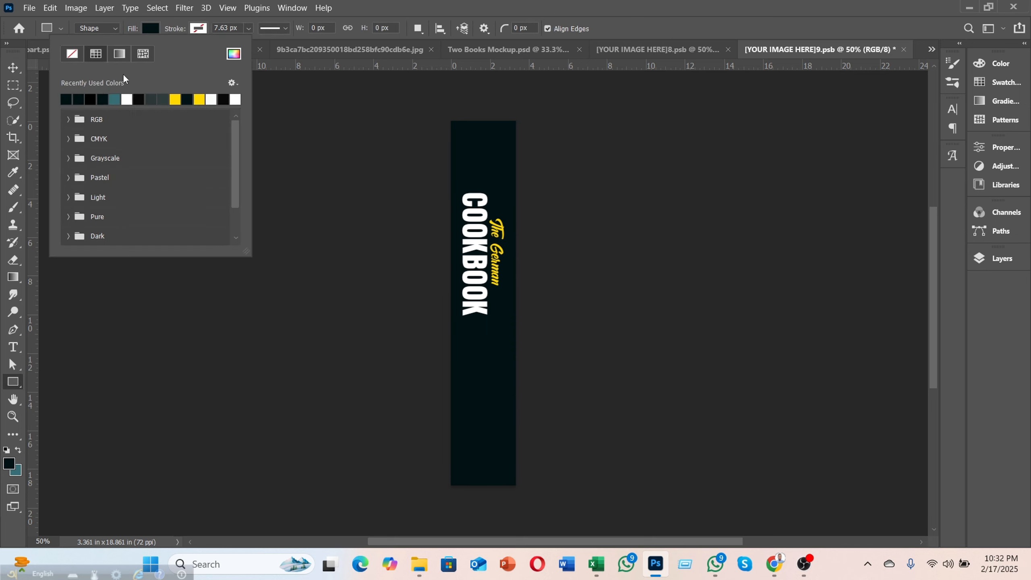
left_click(176, 99)
left_click(467, 331)
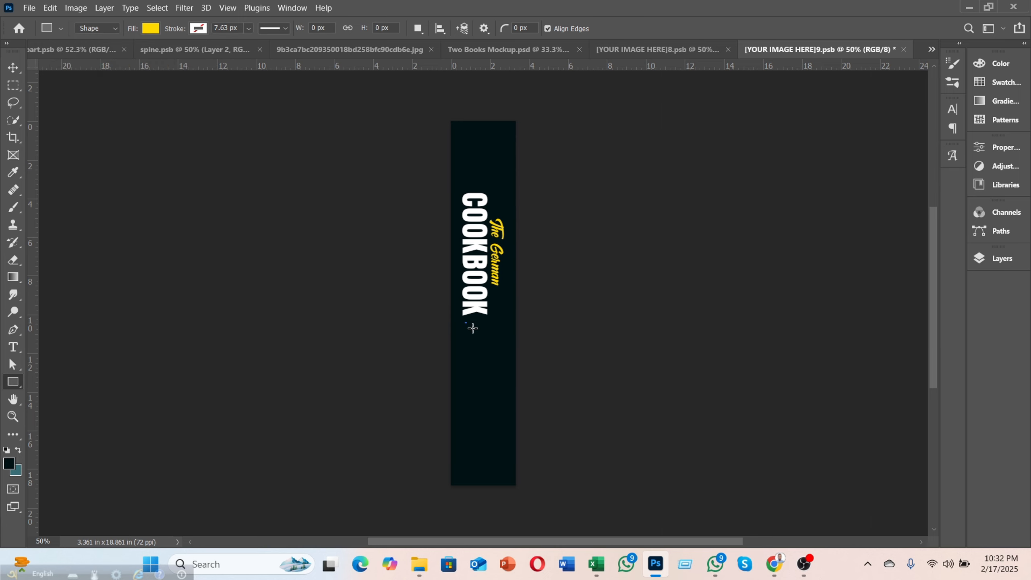
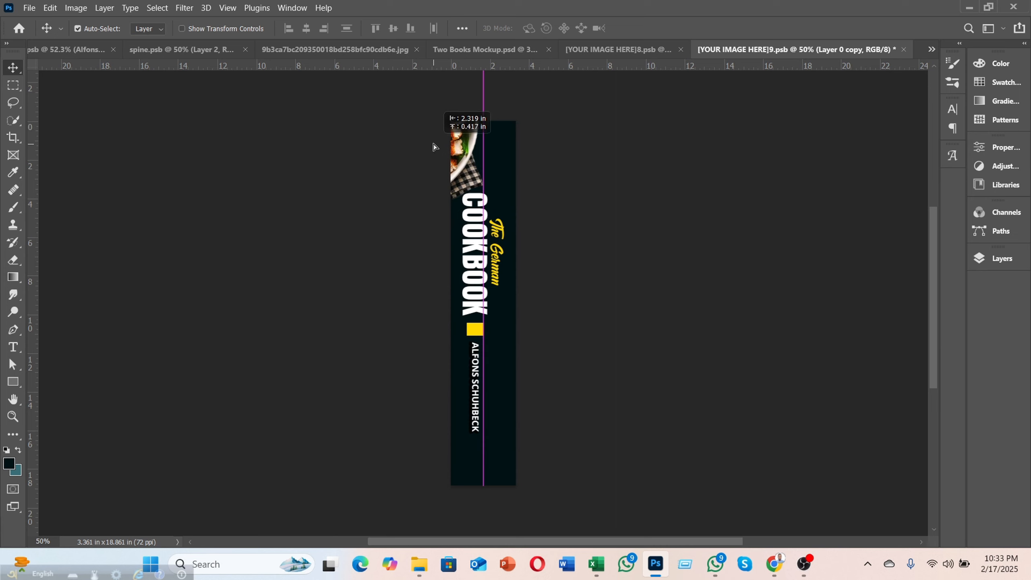
Scale the food bowl image to about 51%, rotate it about 54°, and place it partly cropped in the spine's upper left corner
key("ctrl+t")
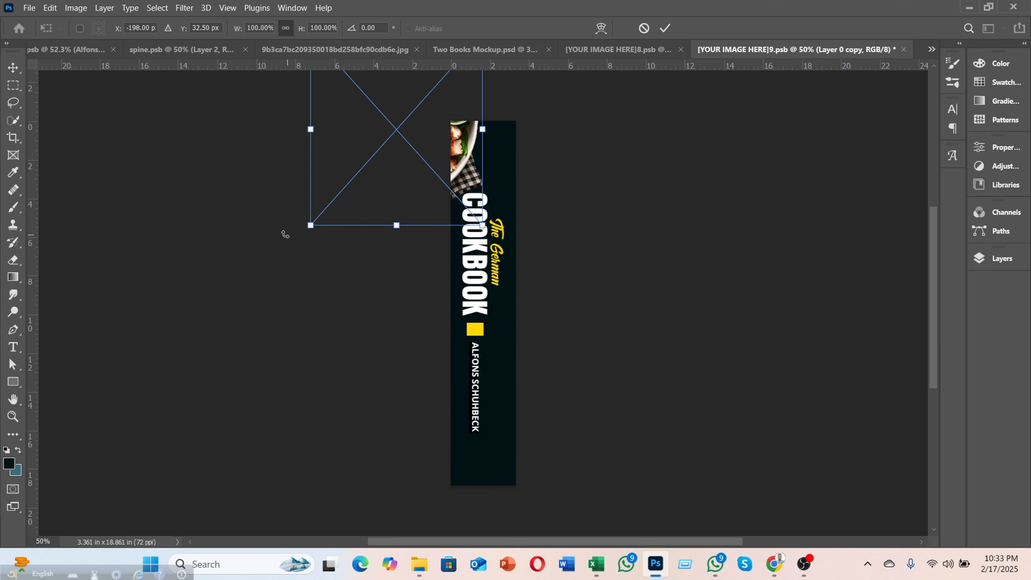
left_click_drag(306, 227, 433, 167)
left_click_drag(478, 97, 479, 139)
left_click_drag(435, 193, 435, 215)
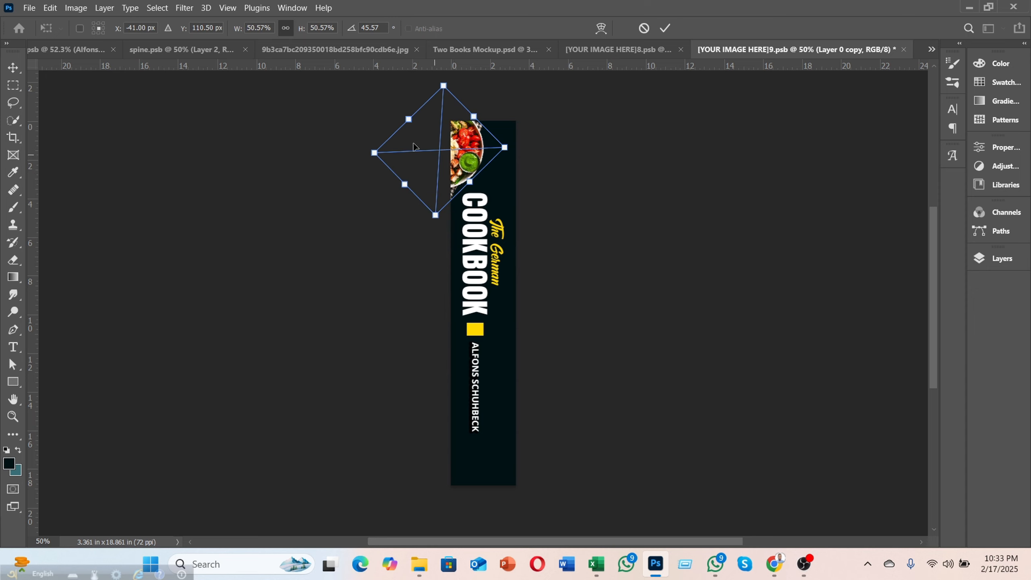
left_click_drag(379, 110, 385, 101)
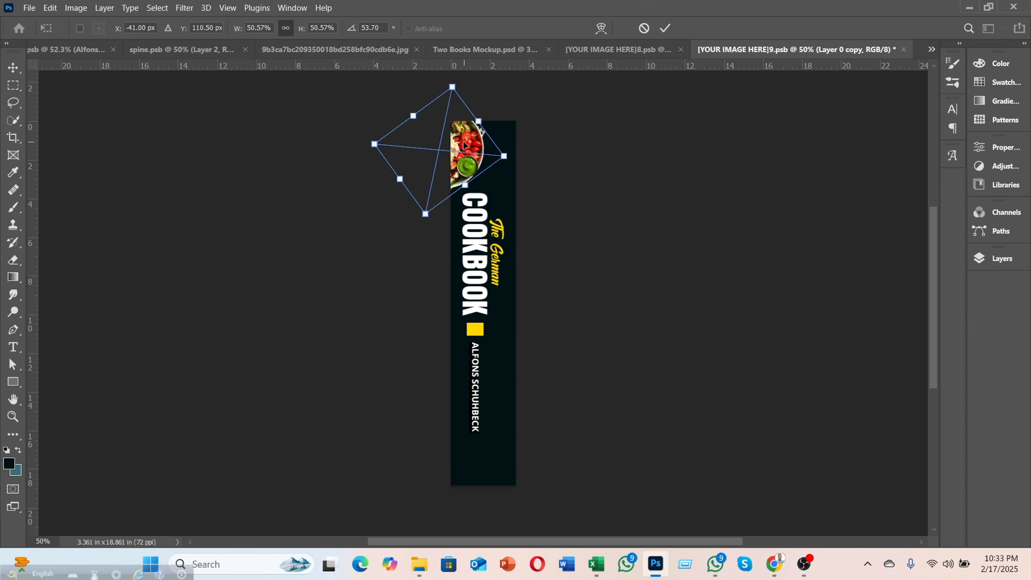
left_click_drag(464, 141, 463, 137)
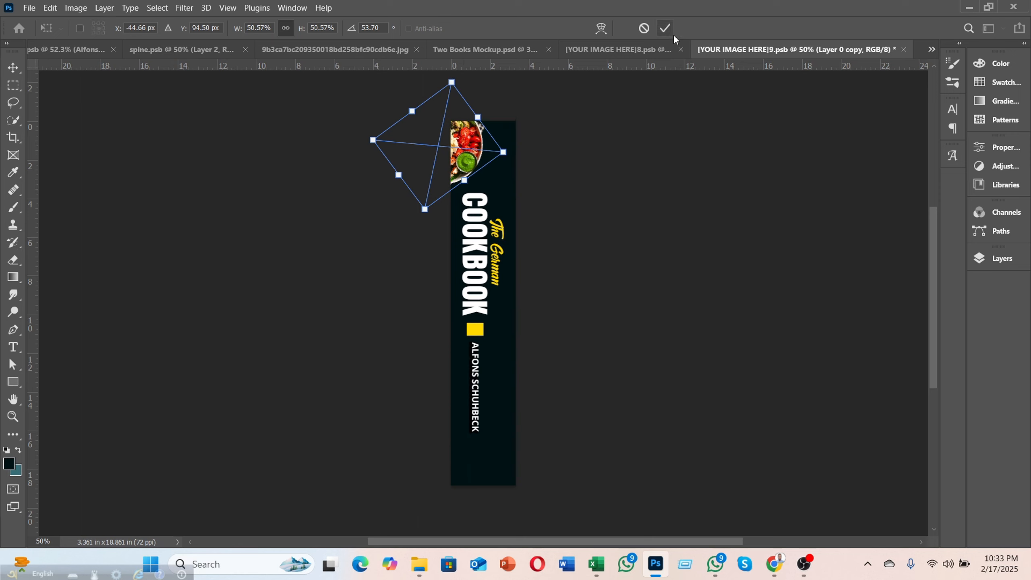
left_click(664, 28)
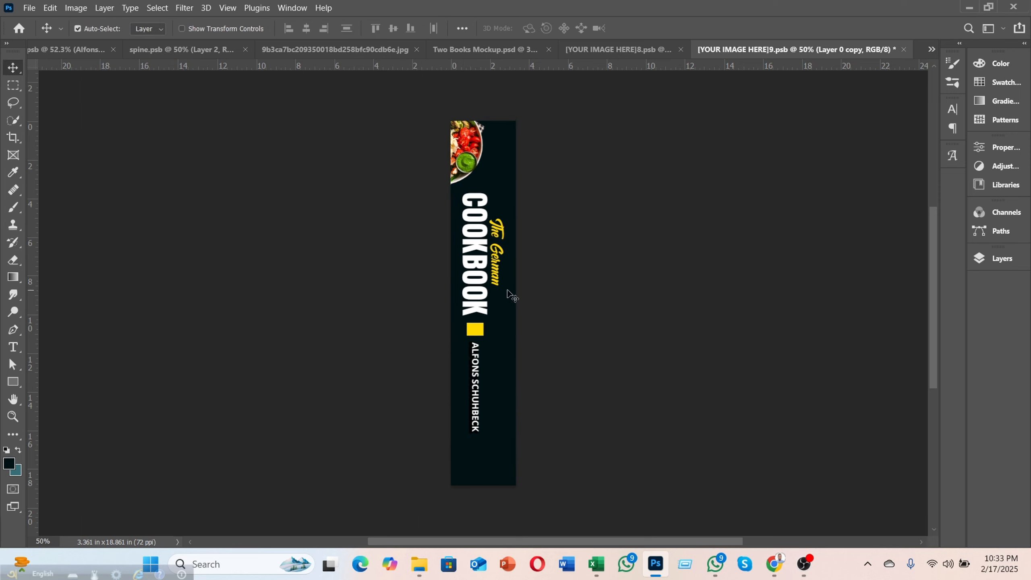
Add a layer above [YOUR IMAGE HERE] and paint a teal glow across the spine's middle with a 900 px brush at 100% flow
left_click(996, 259)
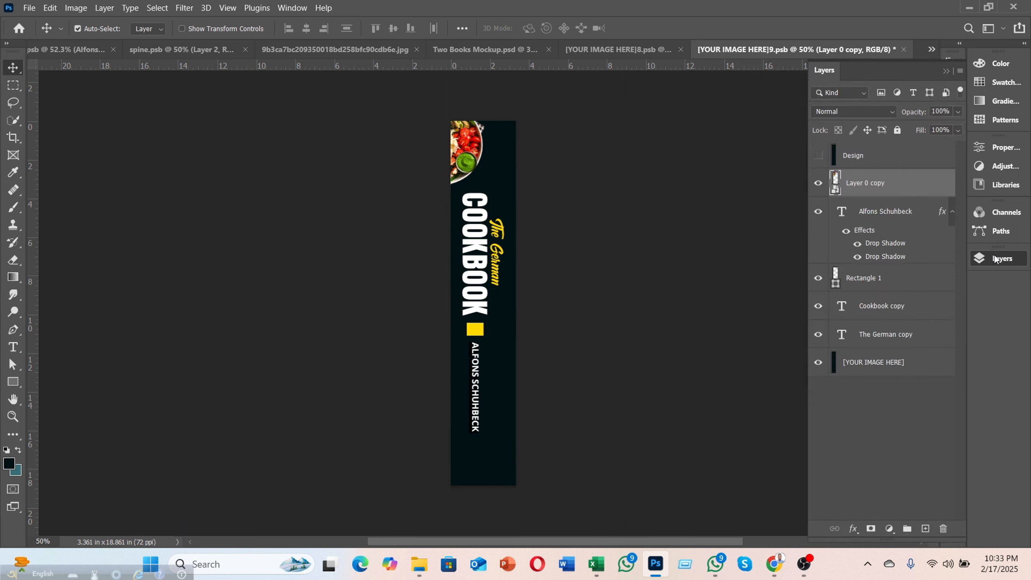
left_click(892, 364)
left_click(926, 528)
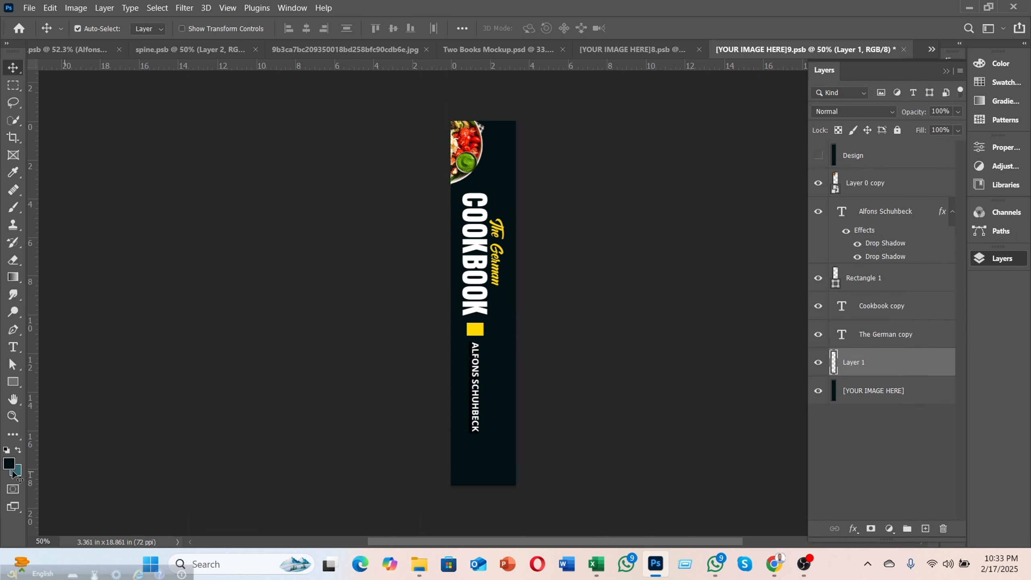
left_click(18, 450)
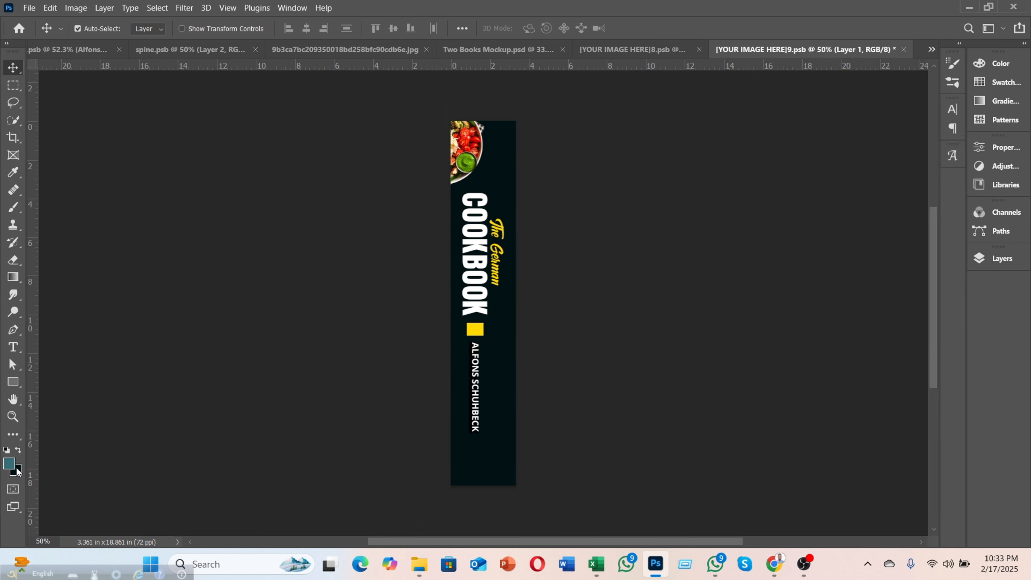
left_click(13, 207)
key("bracketright")
key("bracketright")
key("bracketright")
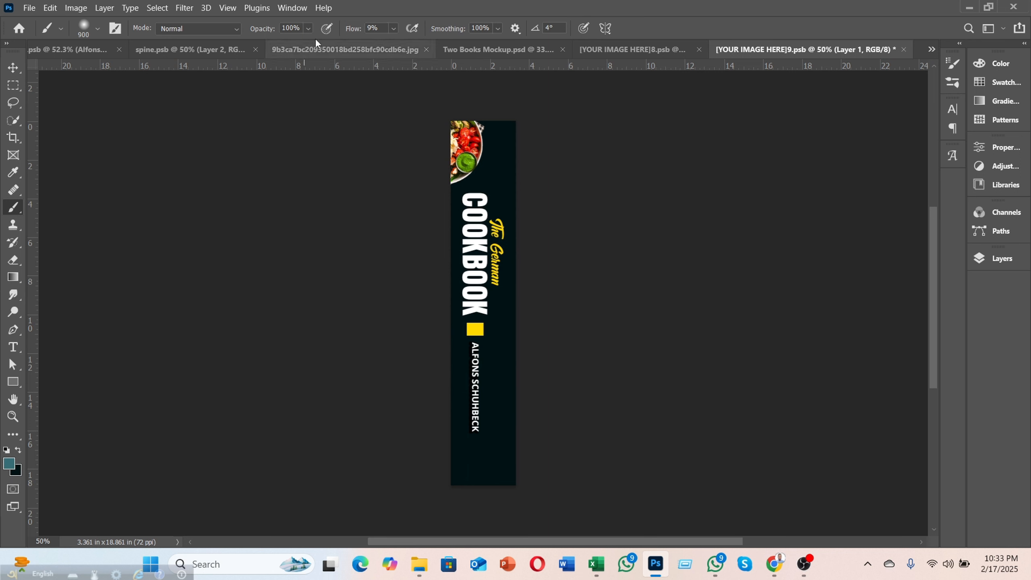
left_click(394, 28)
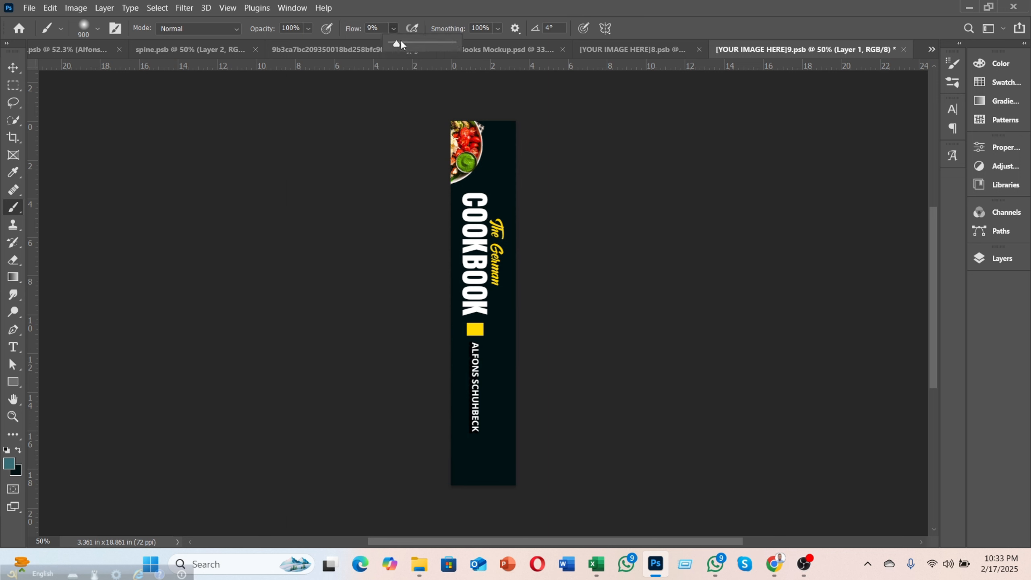
left_click_drag(400, 41, 454, 41)
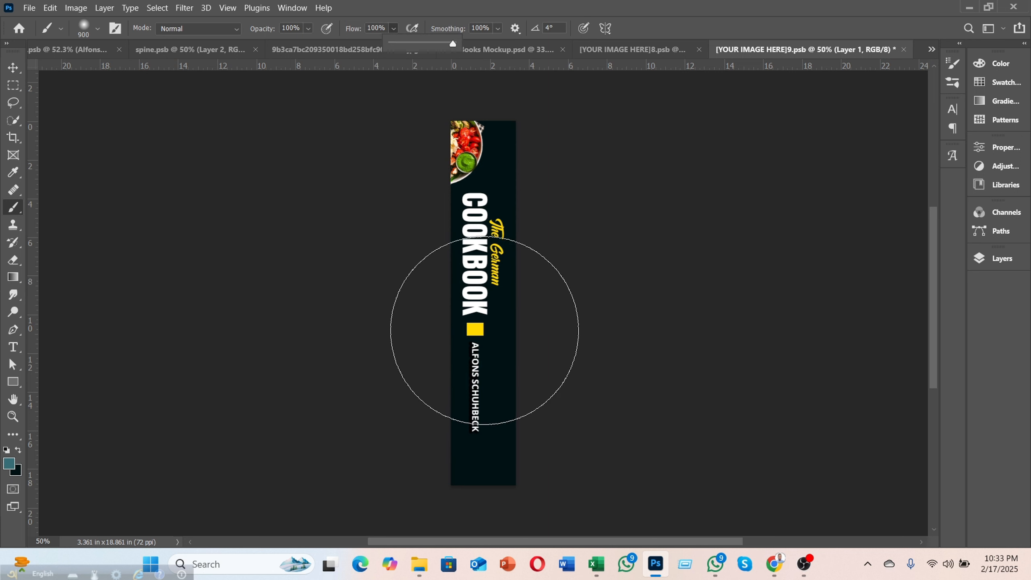
left_click(461, 323)
left_click_drag(461, 323, 384, 330)
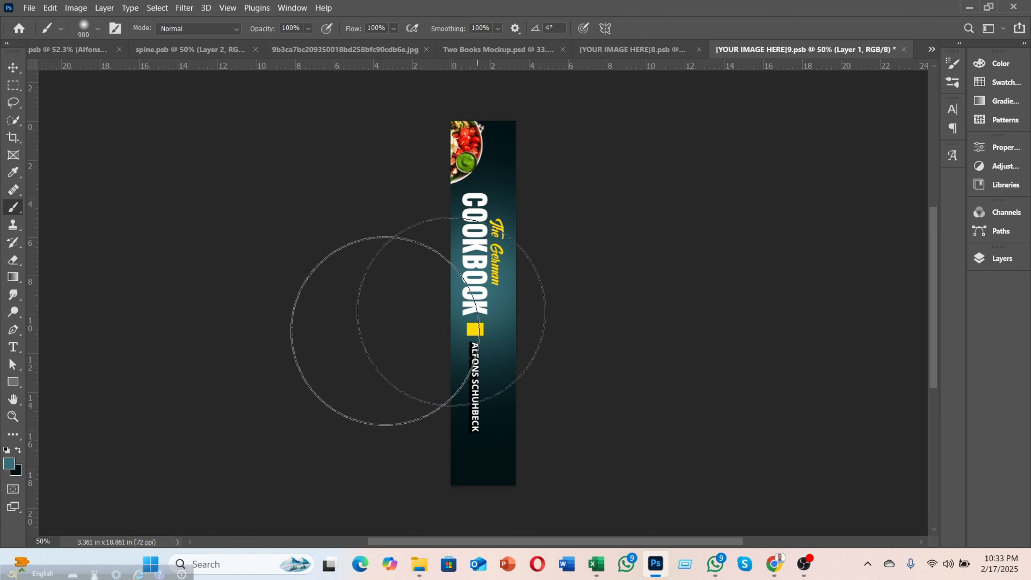
Blend the teal glow layer with Linear Dodge (Add) and lower its opacity to 50%
left_click(998, 260)
left_click(841, 113)
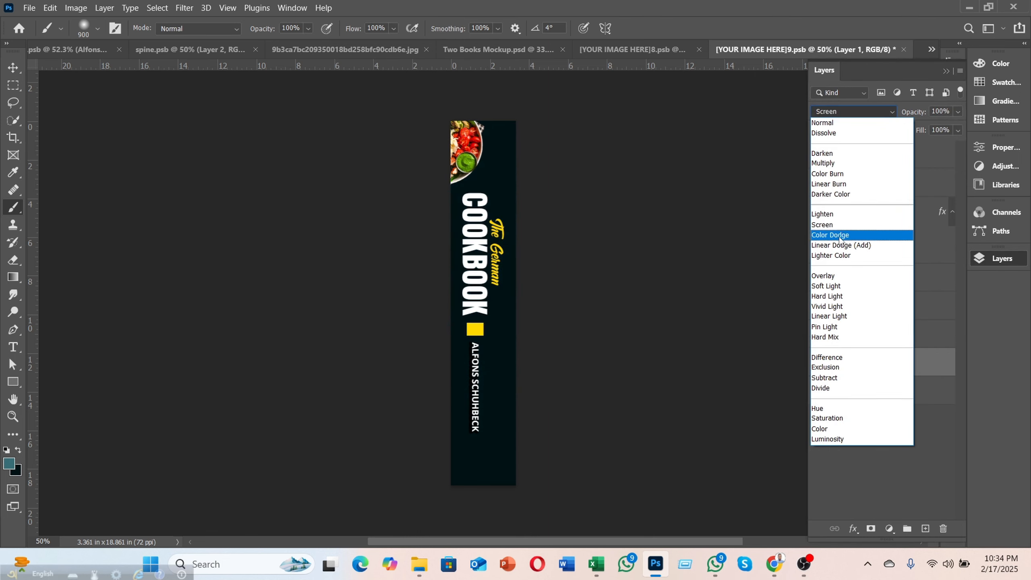
left_click(835, 245)
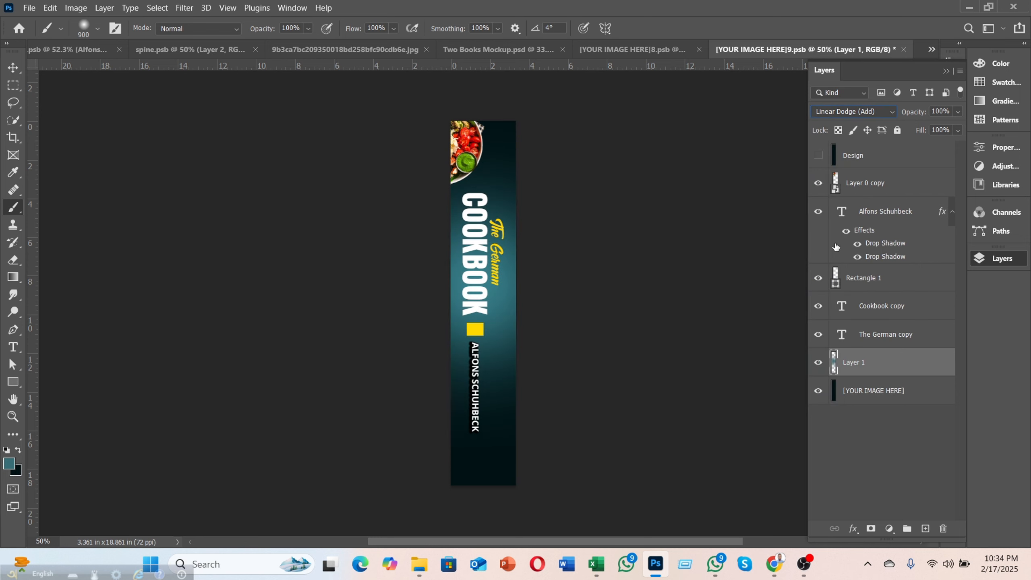
left_click(956, 112)
left_click_drag(927, 127, 924, 129)
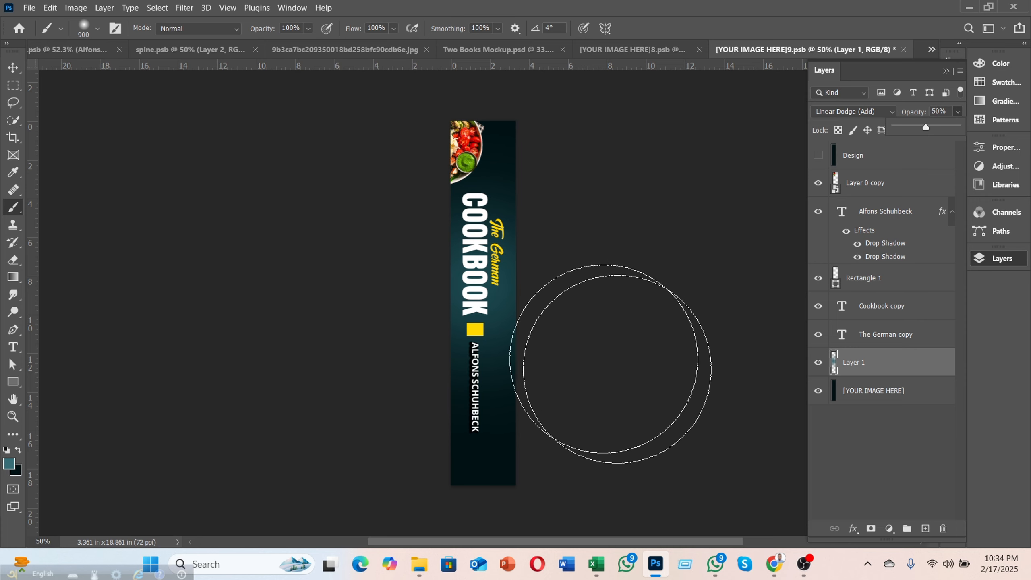
key("F7")
key("v")
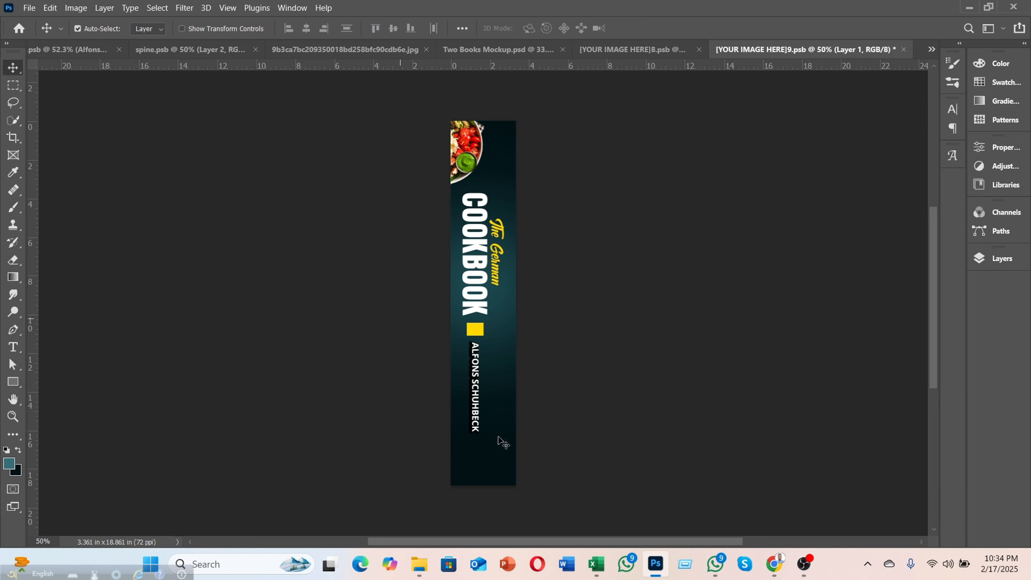
Place the orange sparks image from the zerman client folder into the spine document above the teal glow layer
left_click(418, 565)
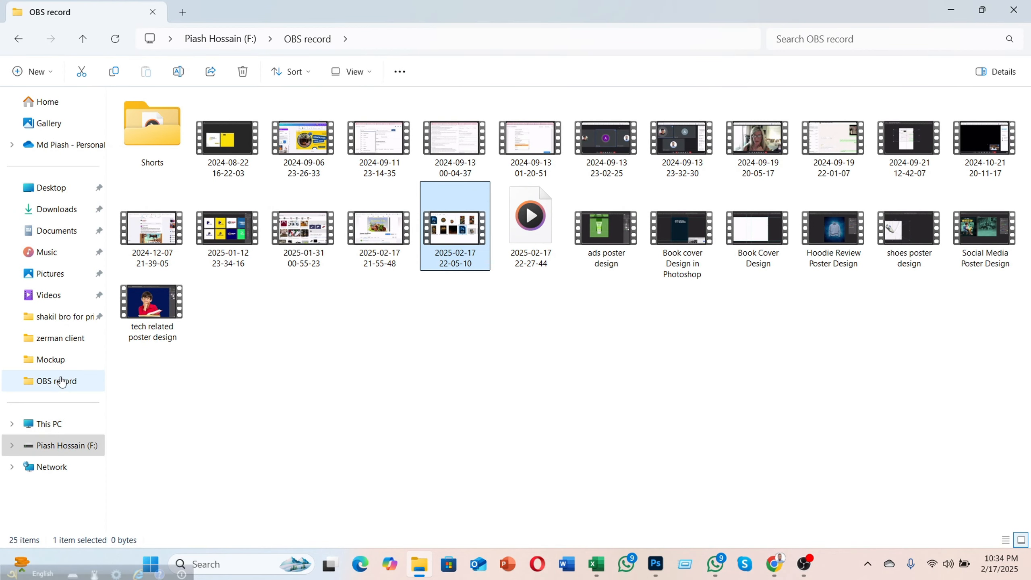
left_click(61, 339)
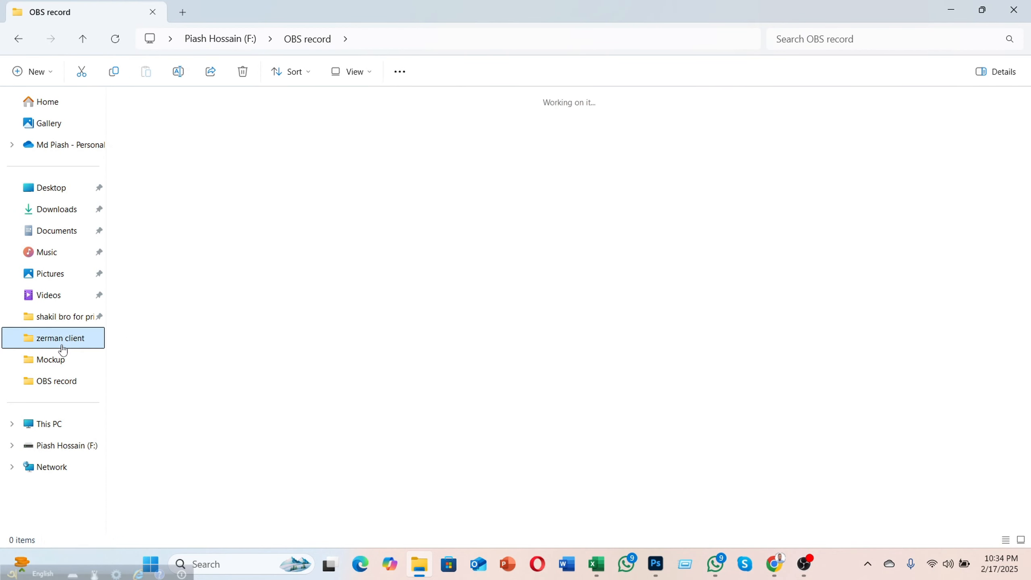
left_click_drag(670, 470, 463, 308)
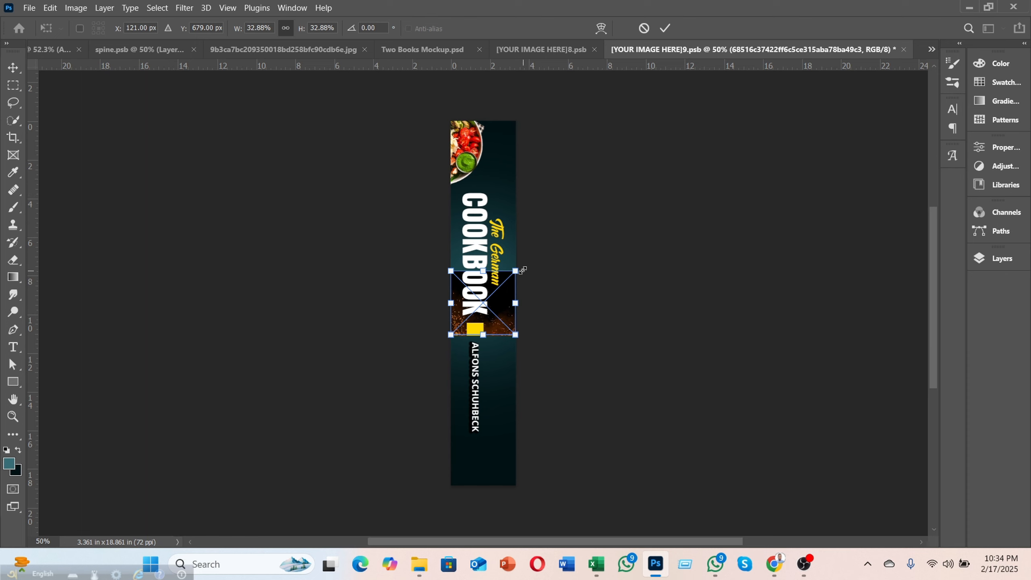
left_click(665, 28)
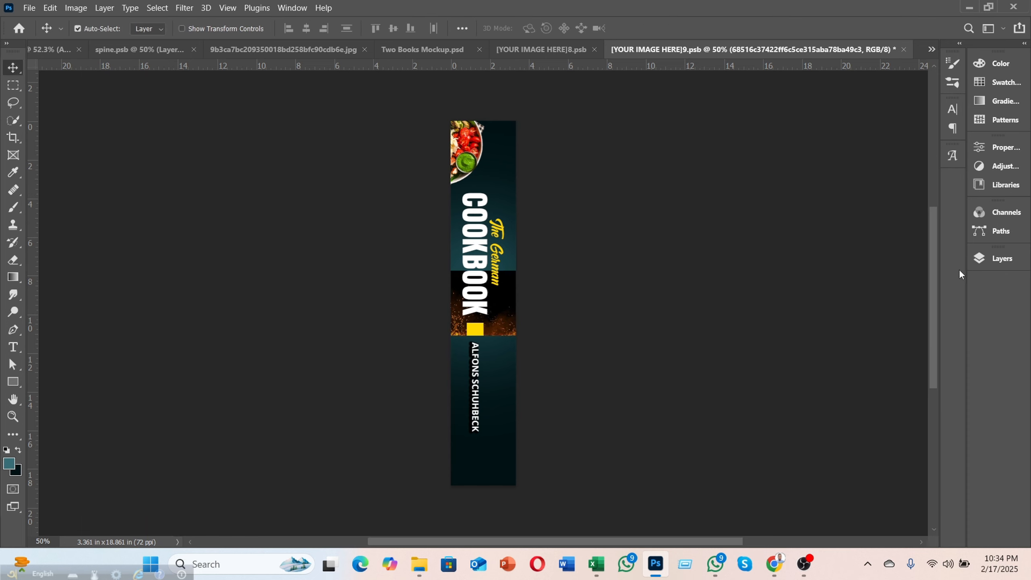
Rotate the sparks image about 89°, scale it to about 172%, and position it over most of the spine behind the titles
left_click(994, 258)
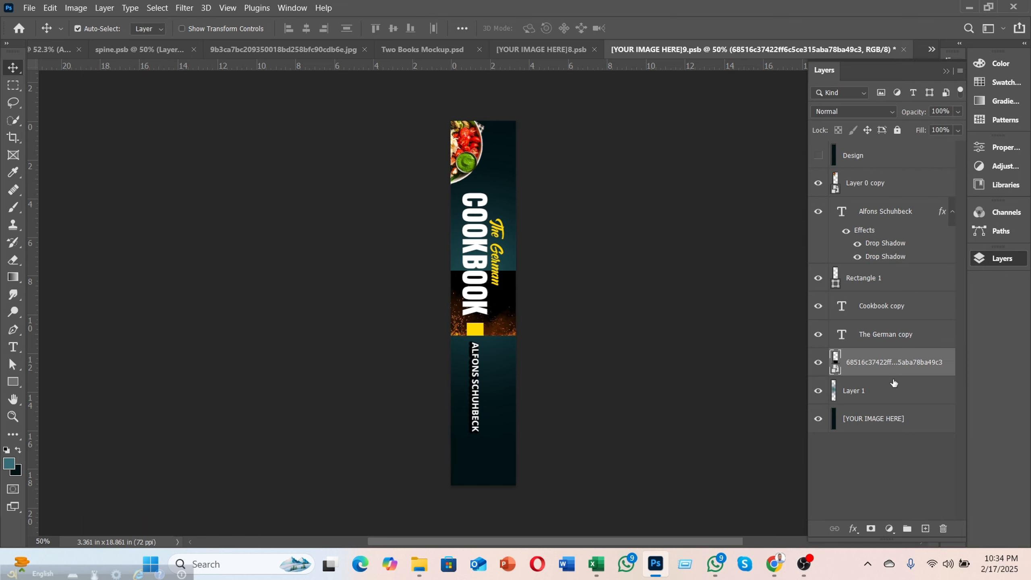
key("ctrl+t")
left_click_drag(570, 209, 607, 416)
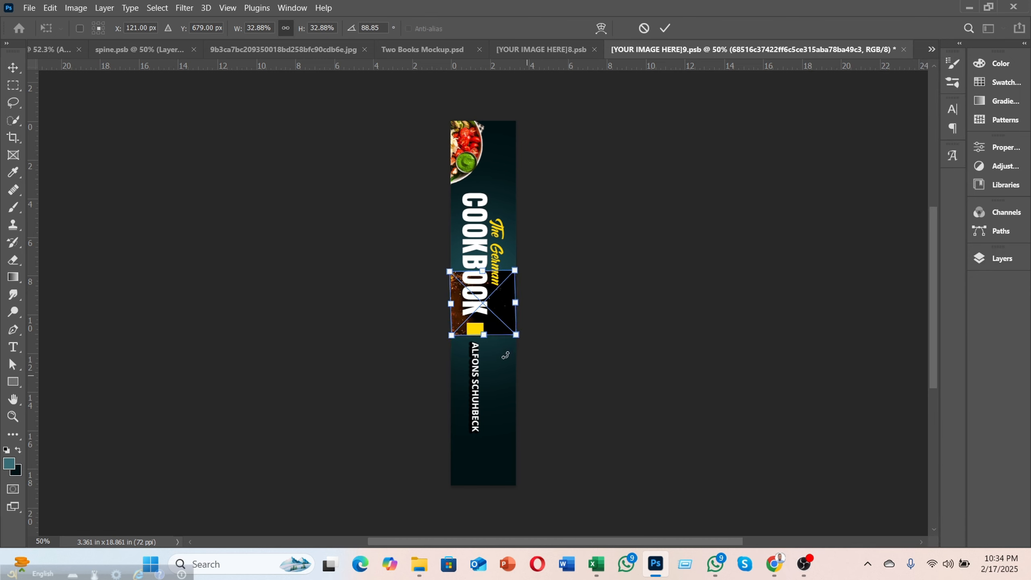
left_click_drag(484, 336, 484, 483)
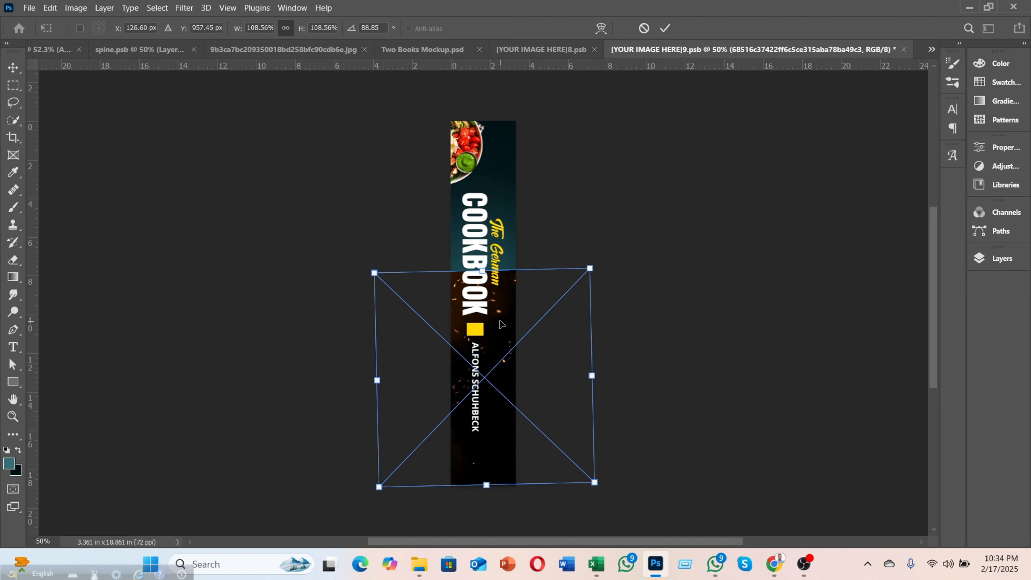
left_click_drag(496, 290, 474, 209)
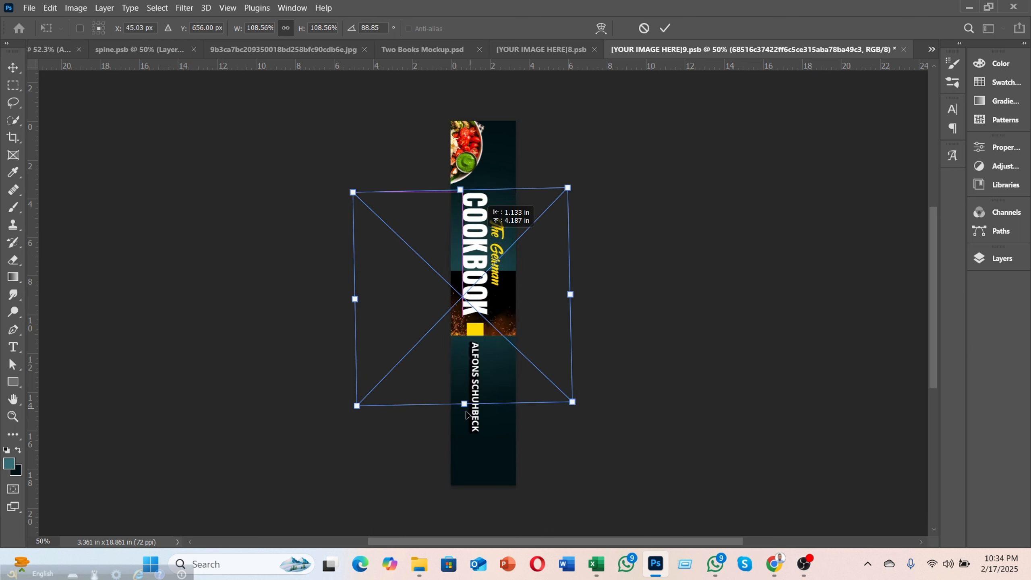
left_click_drag(464, 404, 466, 530)
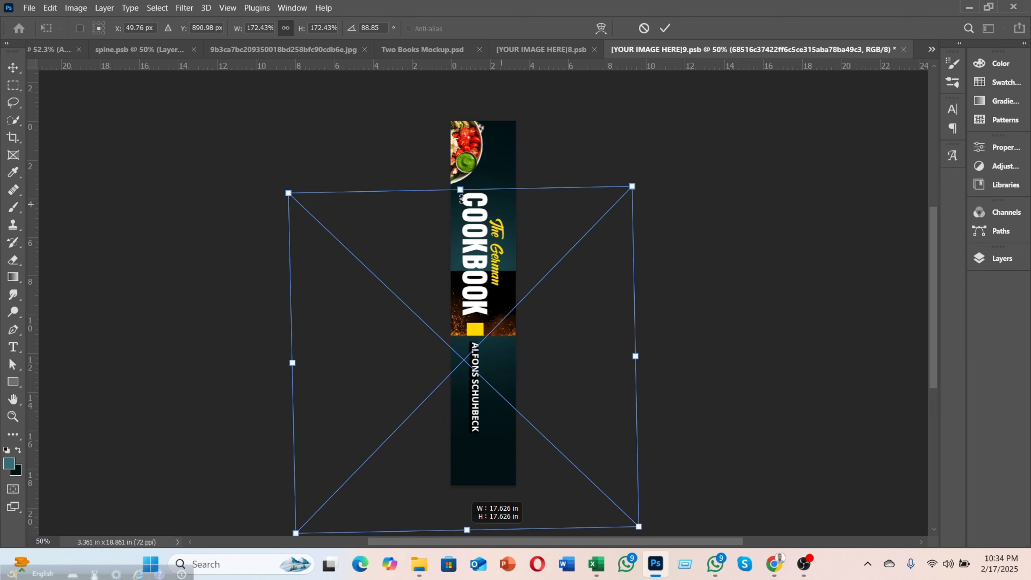
left_click_drag(461, 199, 500, 209)
left_click(665, 28)
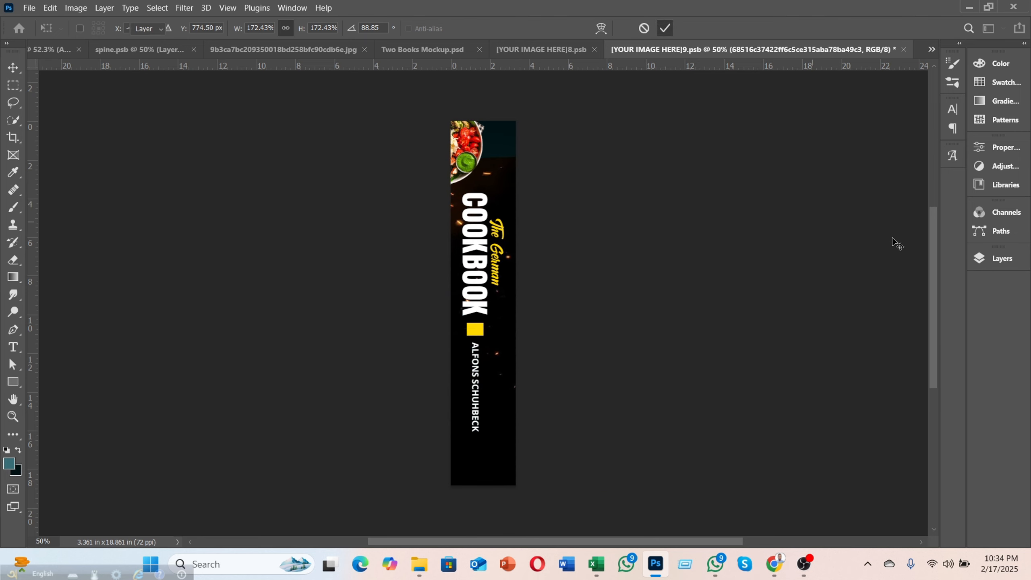
Blend the sparks image with Linear Dodge (Add)
left_click(1017, 266)
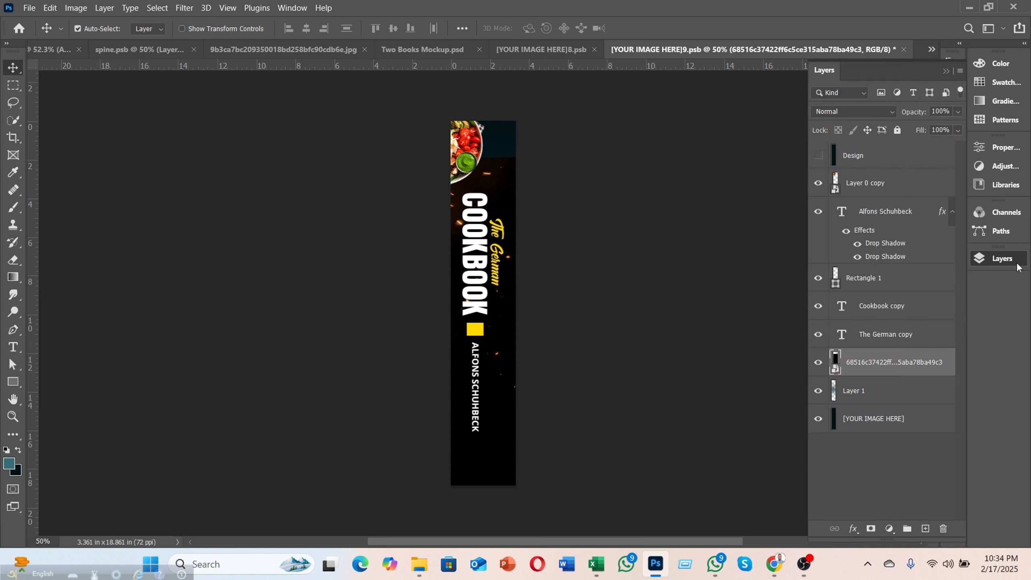
left_click(851, 112)
left_click(840, 246)
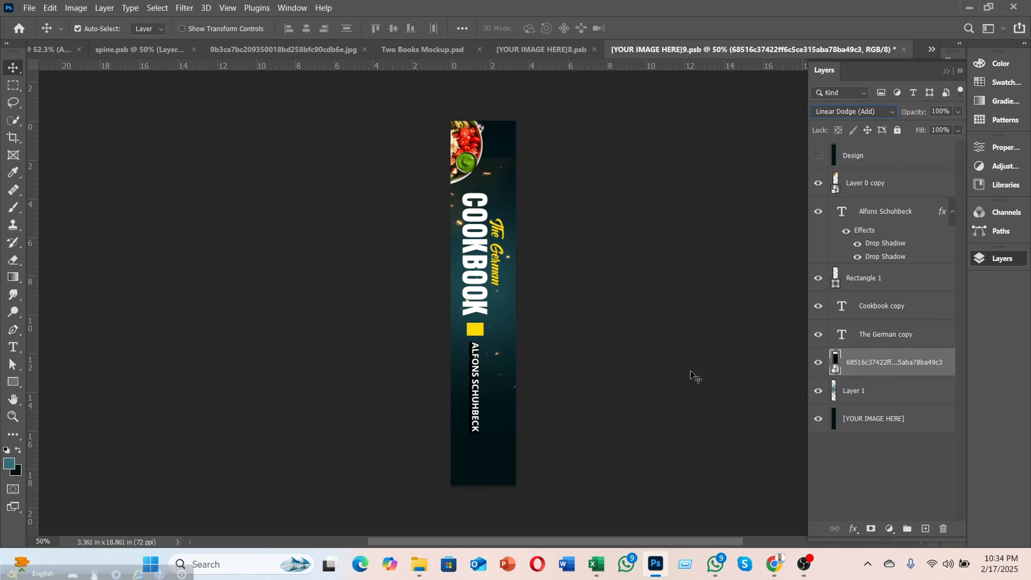
Enlarge the sparks image to about 205% and reposition it so the sparks spread across the spine
key("ctrl+t")
left_click(436, 137)
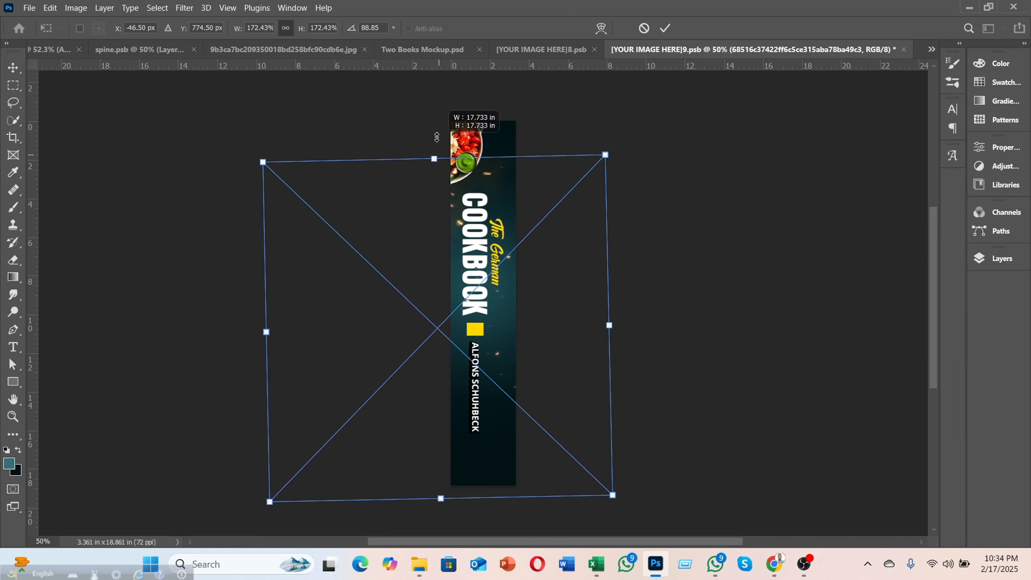
left_click_drag(436, 137, 435, 75)
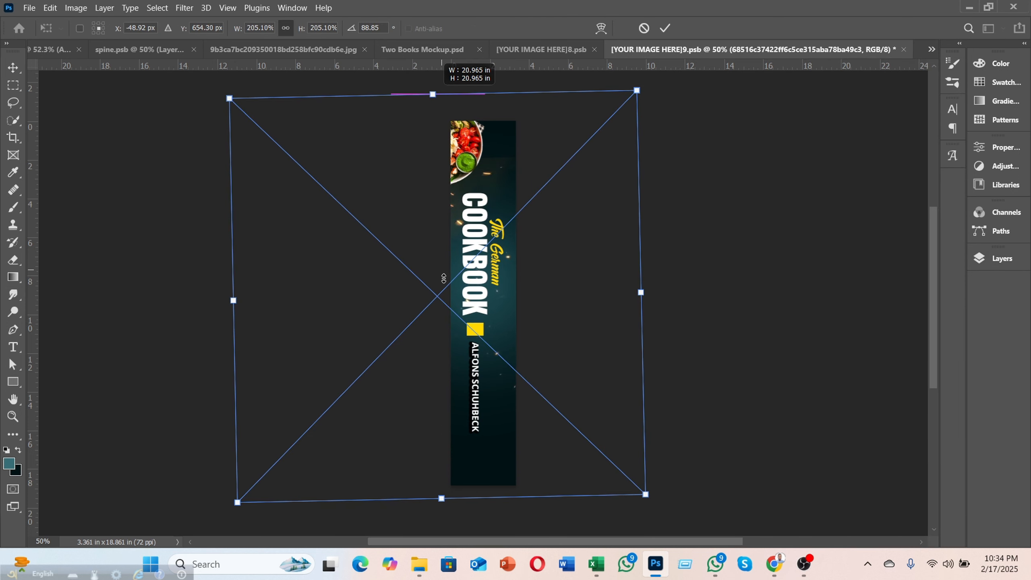
left_click_drag(419, 199, 407, 242)
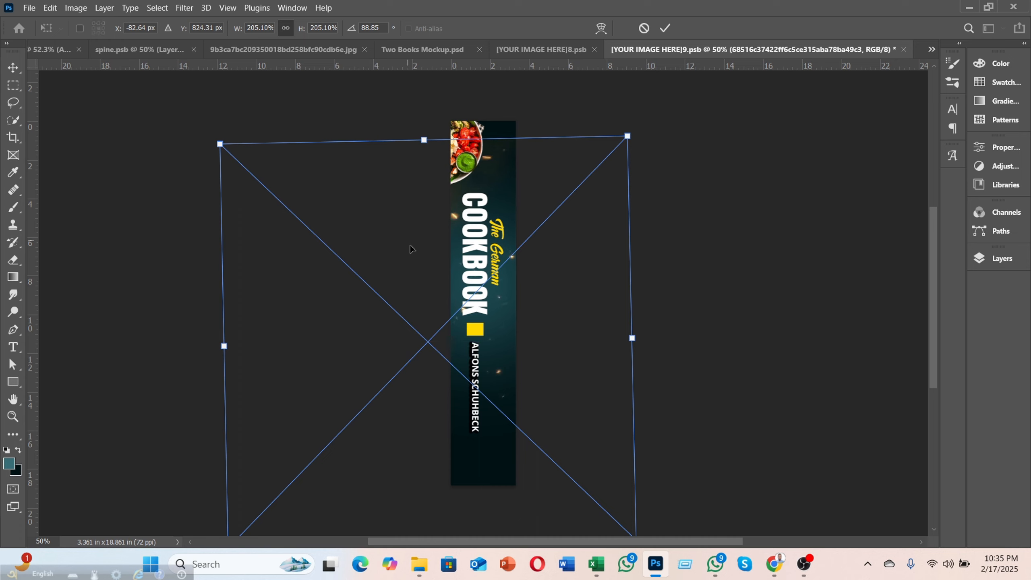
left_click(664, 27)
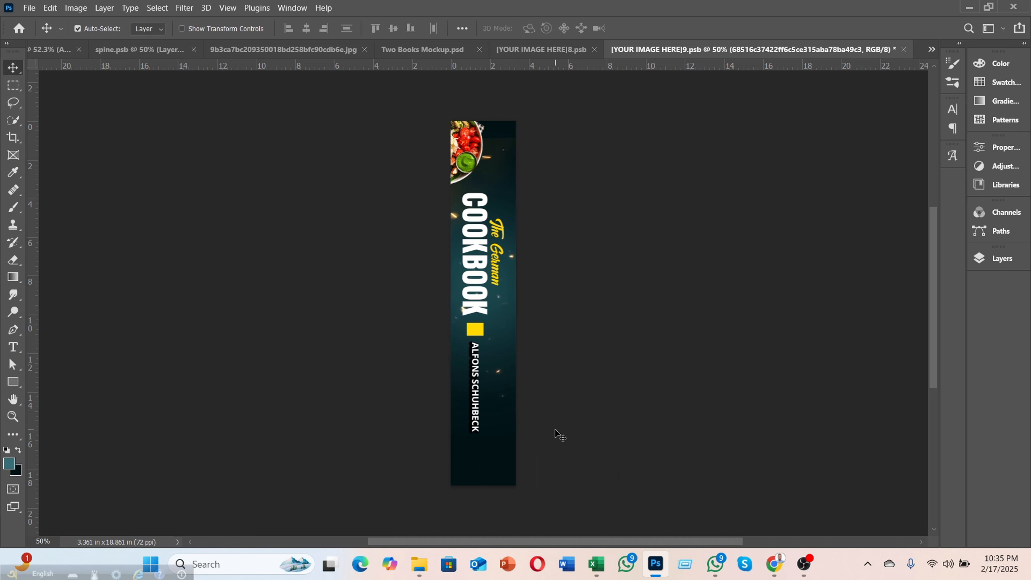
Duplicate the food bowl image into the spine's lower right corner, partly cropped, and save the spine document
scroll(555, 428, "down", 2)
scroll(554, 429, "up", 2)
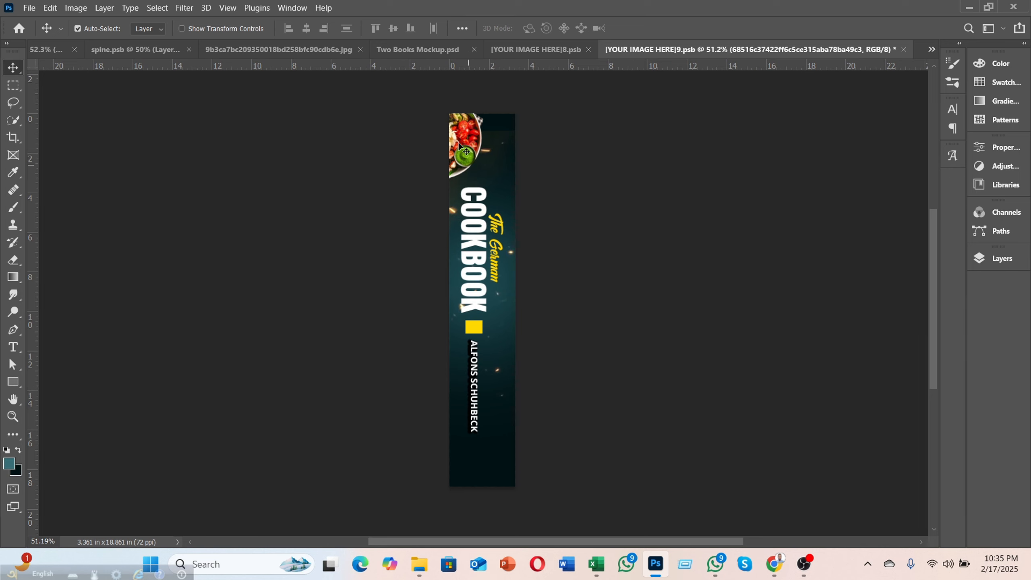
left_click_drag(485, 252, 563, 482)
scroll(572, 320, "down", 3)
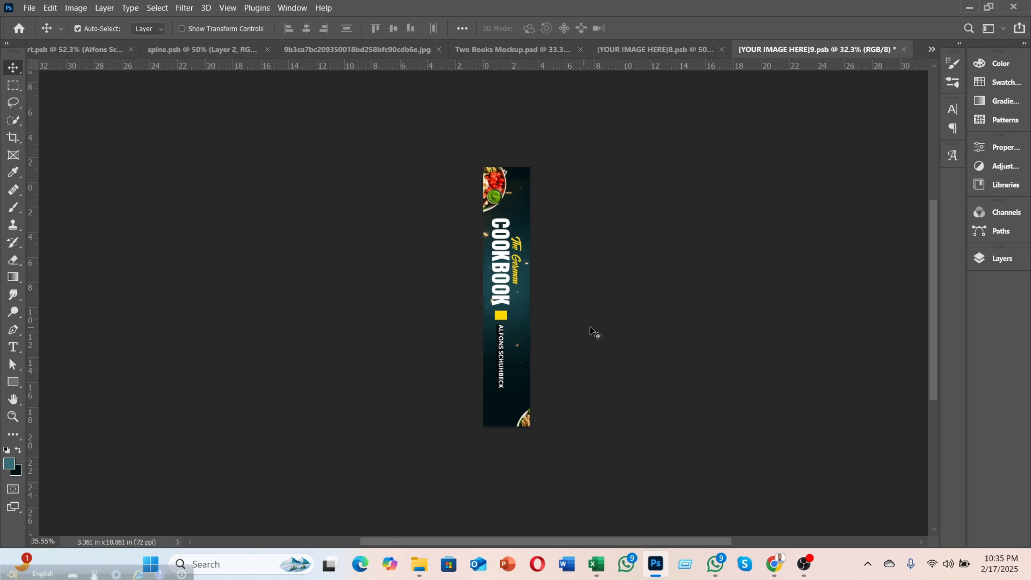
key("ctrl+s")
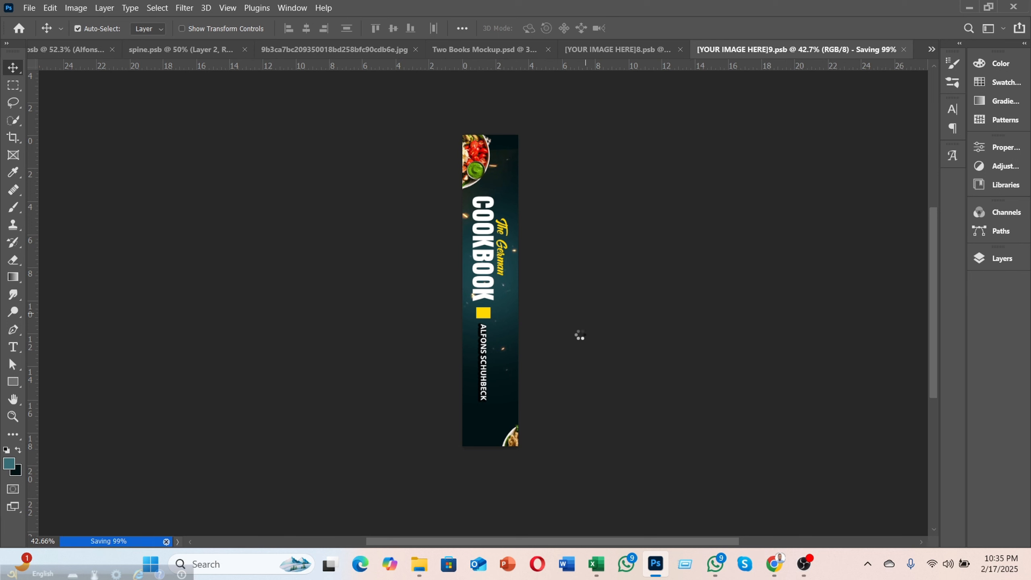
Switch to Two Books Mockup.psd and examine the cover and spine on the top book, both close up and as a whole
left_click(509, 50)
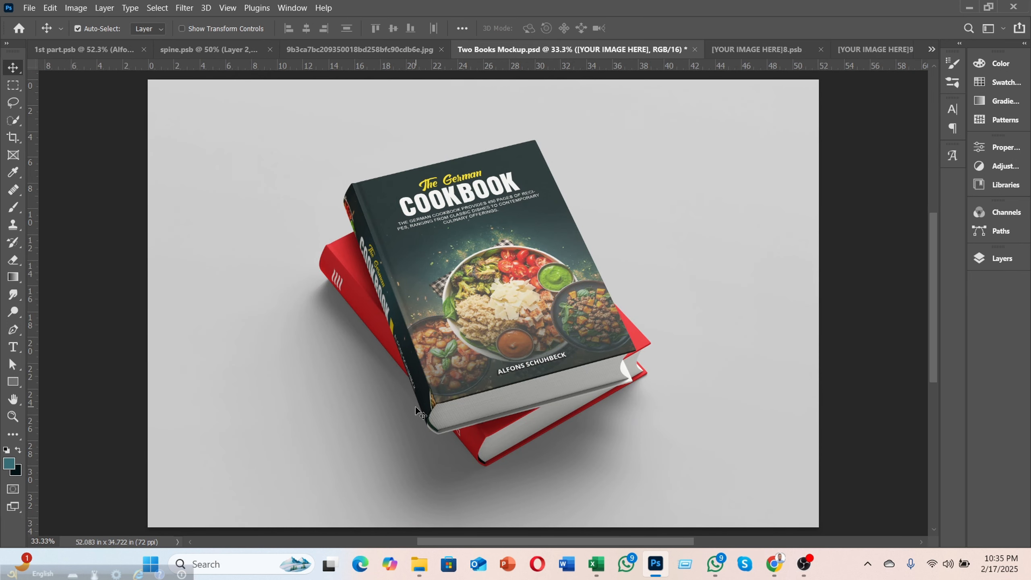
scroll(434, 402, "up", 4)
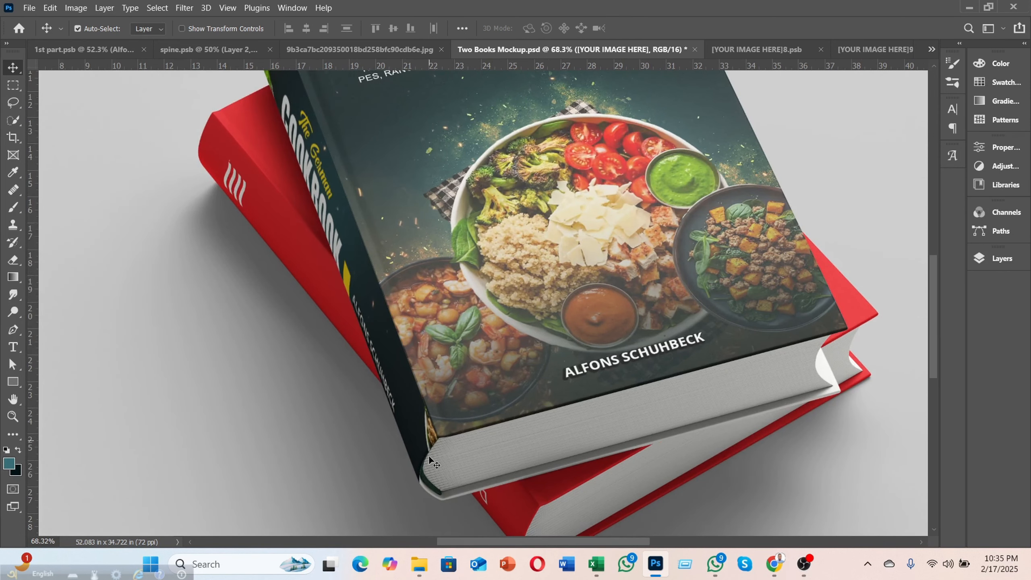
scroll(388, 421, "up", 4)
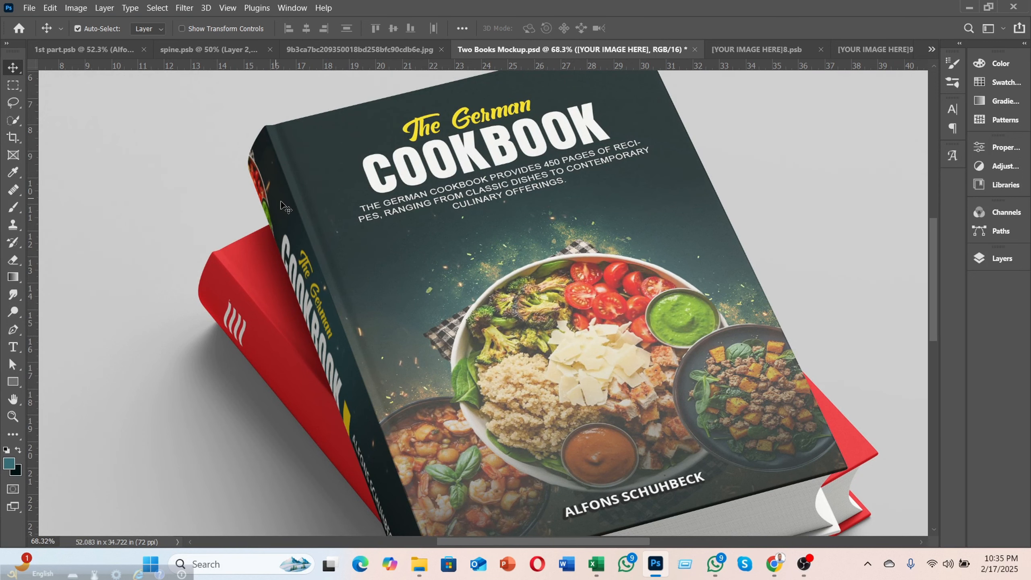
scroll(448, 306, "down", 4)
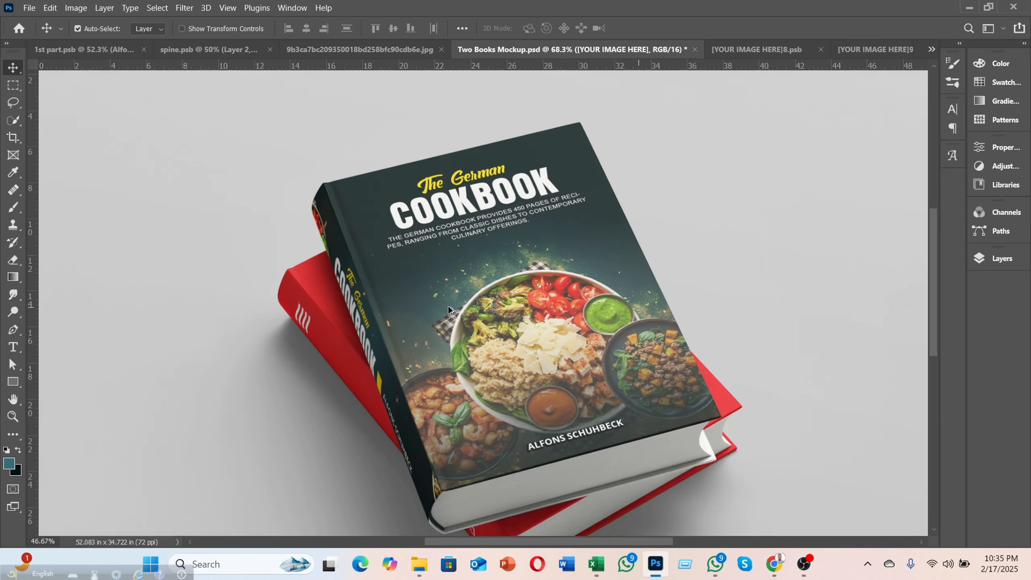
scroll(448, 311, "down", 1)
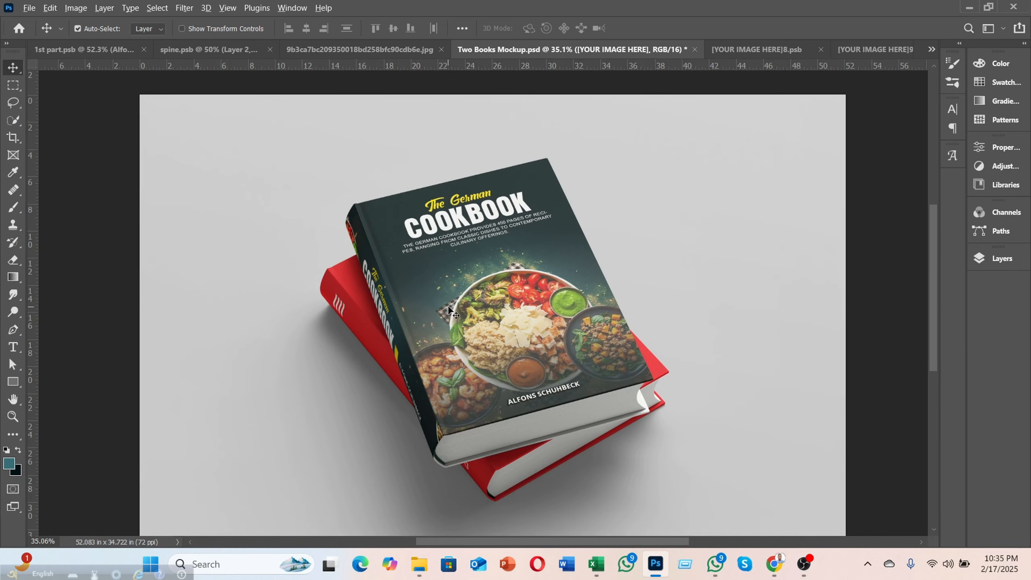
scroll(447, 306, "down", 1)
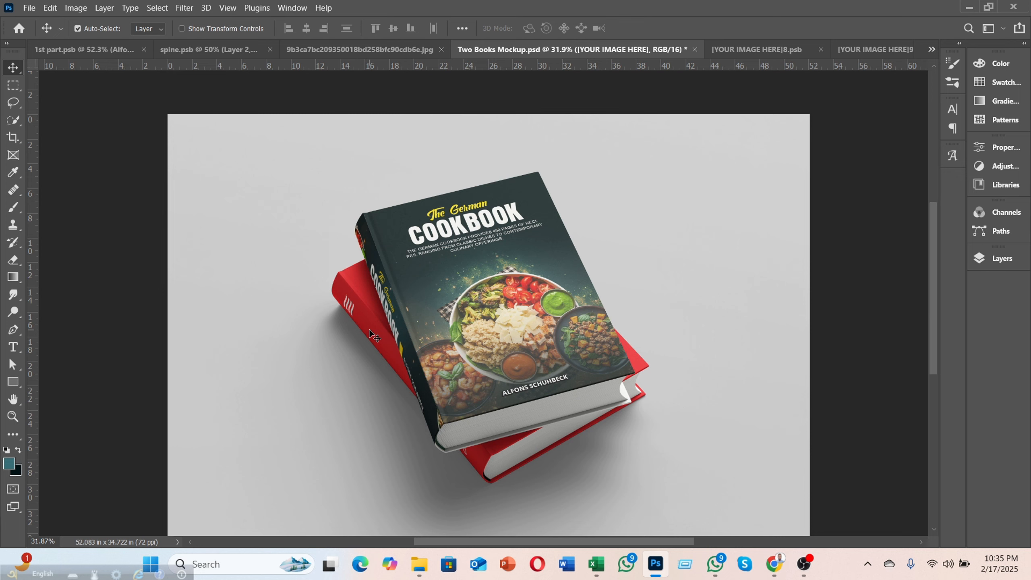
scroll(520, 305, "down", 2)
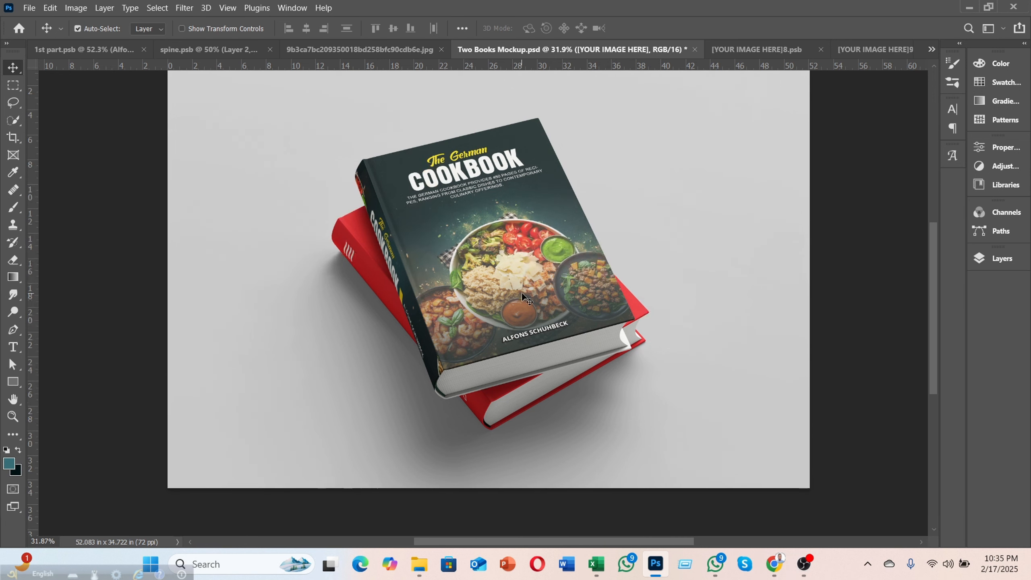
scroll(521, 293, "down", 2)
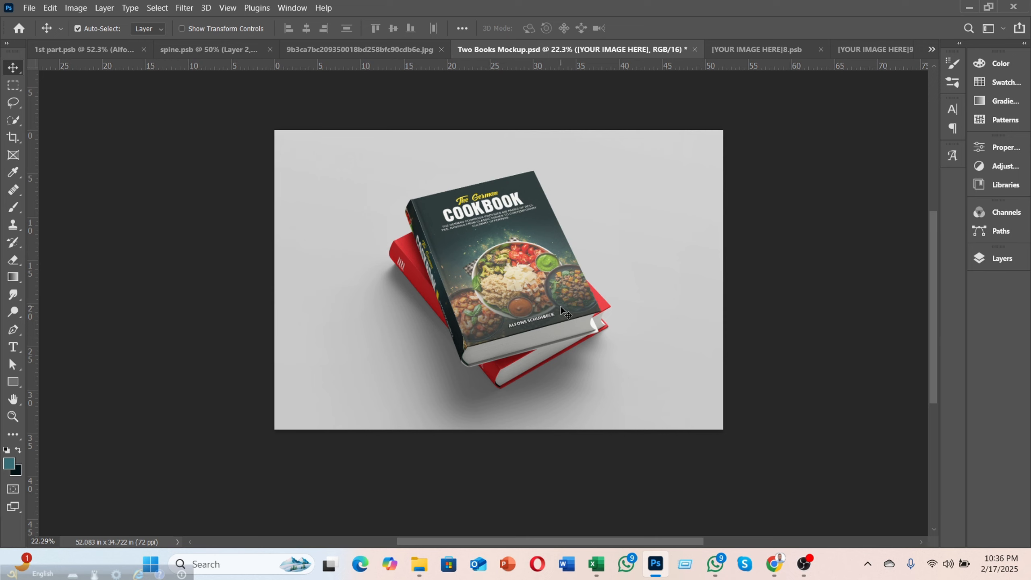
Crop the mockup to 1280 x 720 px, extending the canvas well beyond the image on its right side
left_click(690, 274)
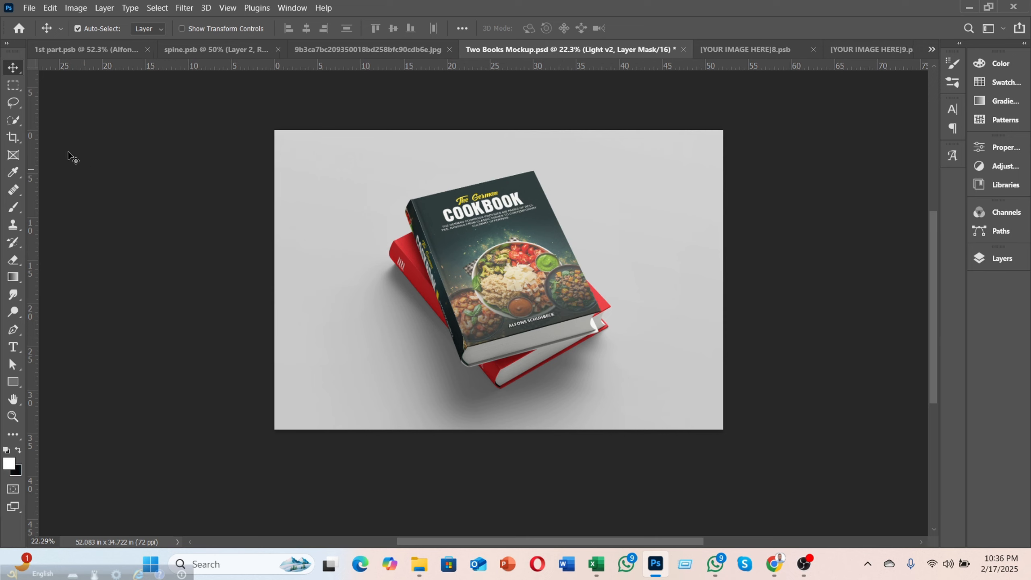
left_click(13, 137)
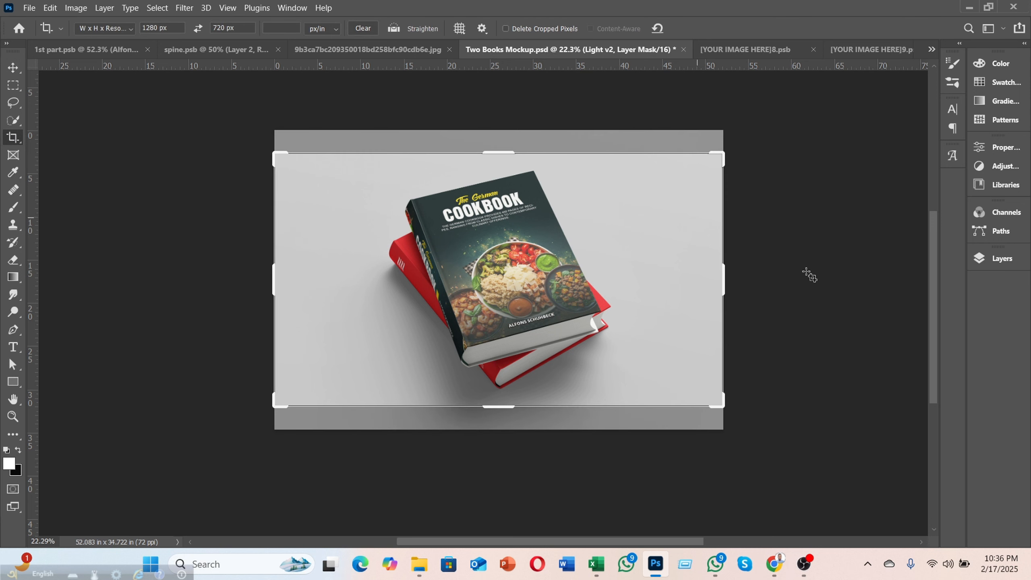
left_click_drag(729, 281, 862, 309)
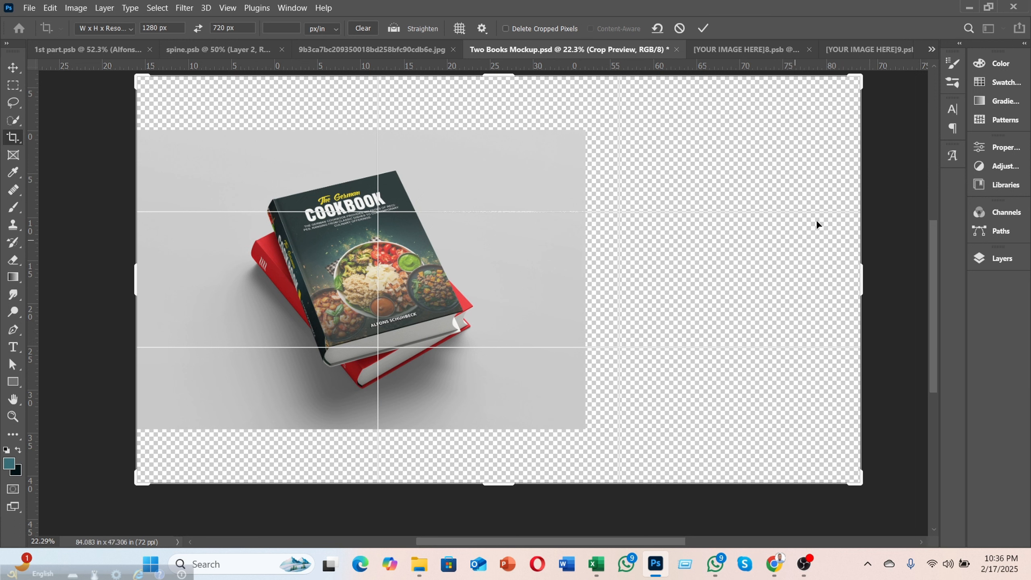
left_click(703, 28)
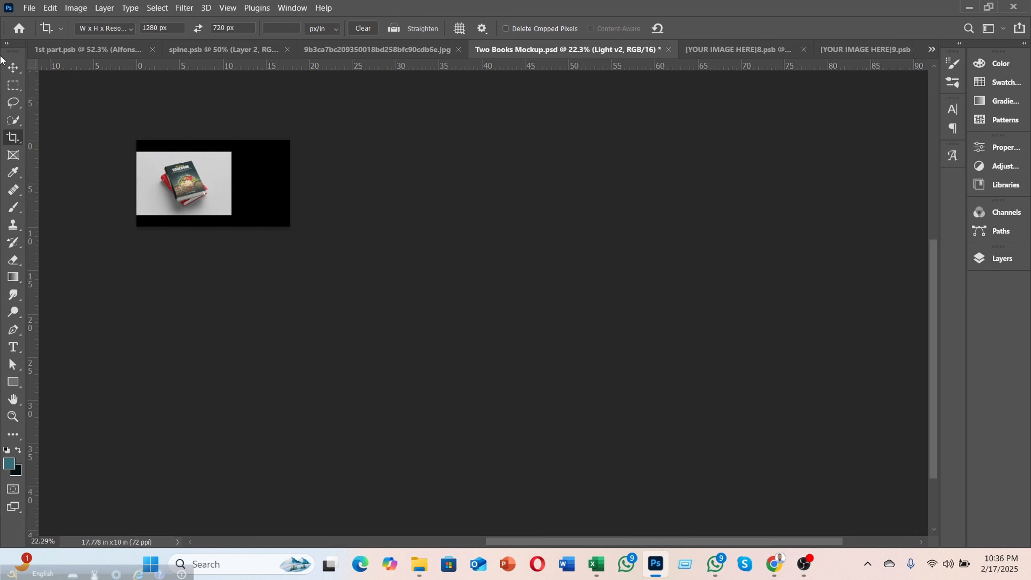
Add a light grey #d8d8d8 solid color fill layer and move it beneath the Change Background Color layer
left_click(15, 70)
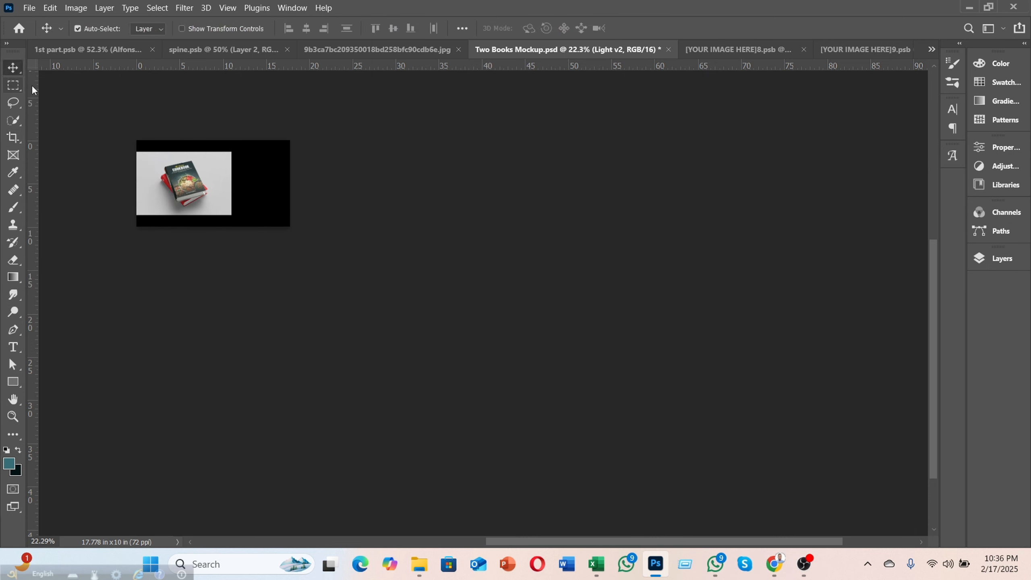
left_click(283, 189)
left_click(978, 258)
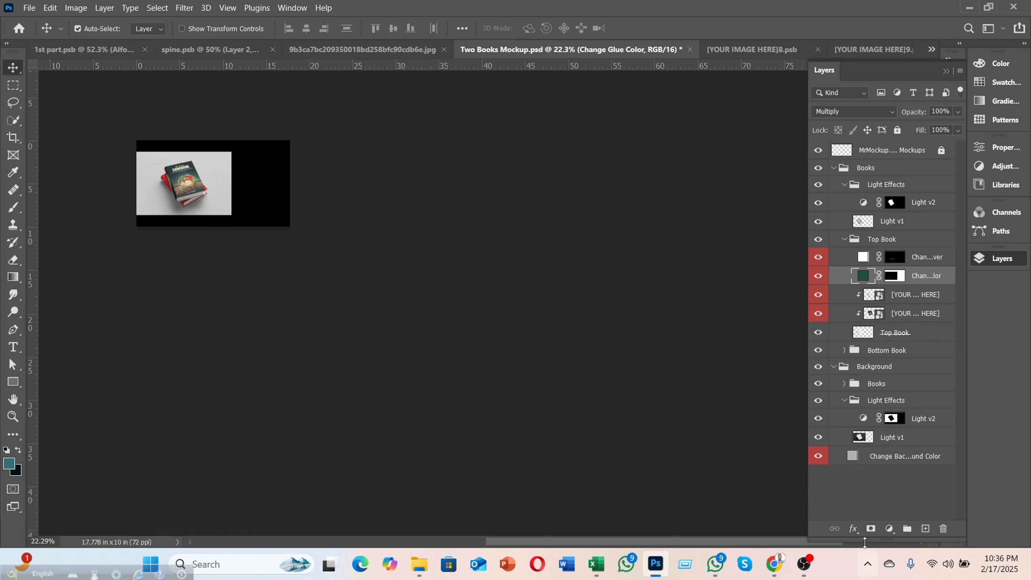
left_click(889, 528)
left_click(915, 292)
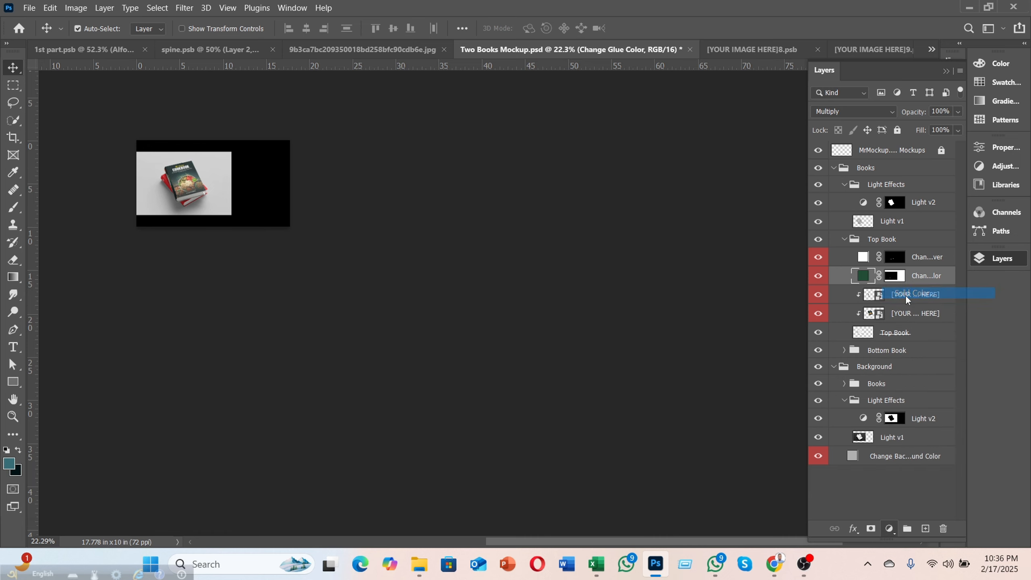
left_click_drag(504, 355, 482, 341)
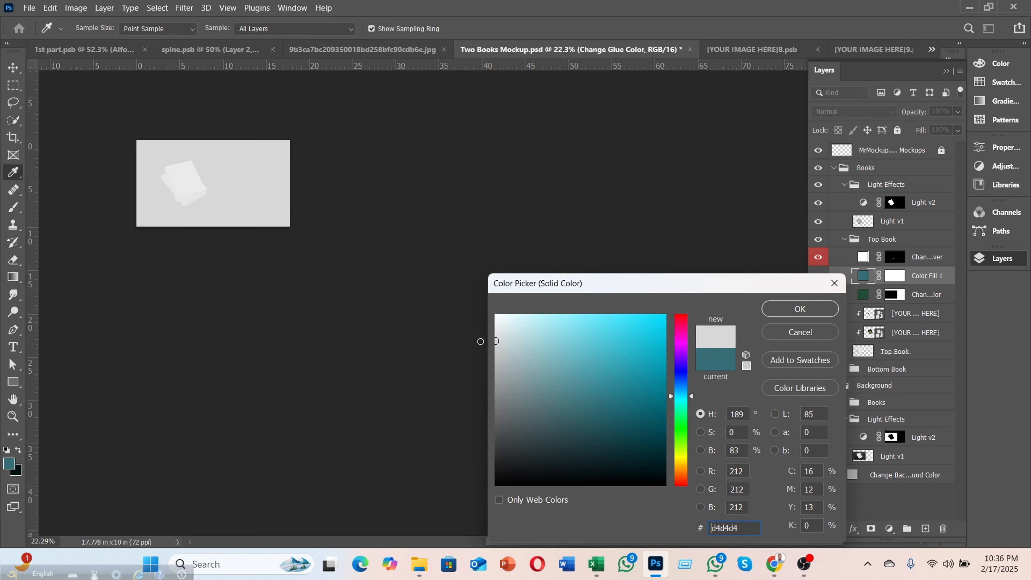
left_click(799, 309)
left_click_drag(922, 279, 906, 493)
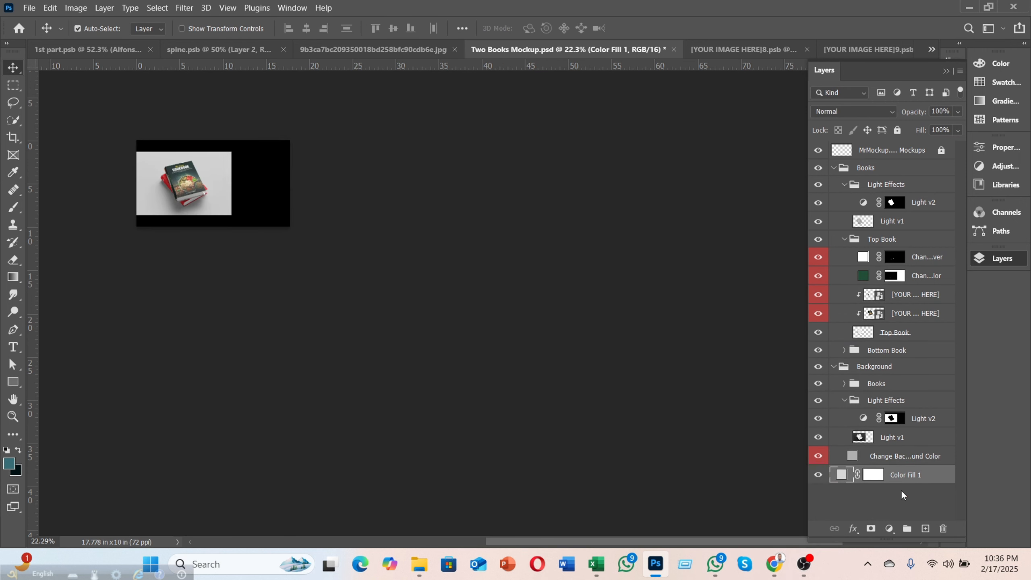
Recolor the bottom fill layer to #cfcfcf, sampled from the mockup's grey background near its edge
double_click(841, 474)
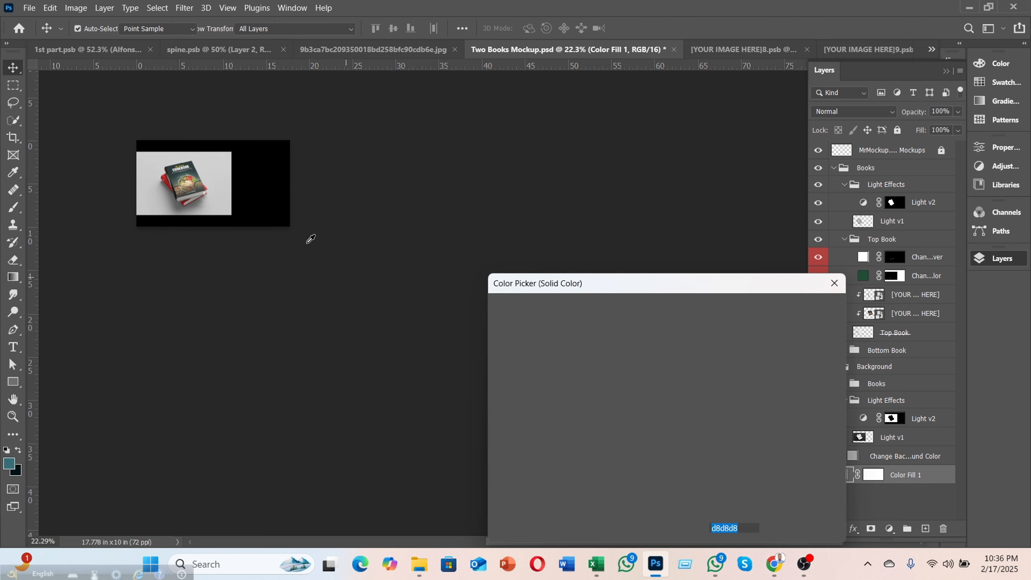
left_click(230, 177)
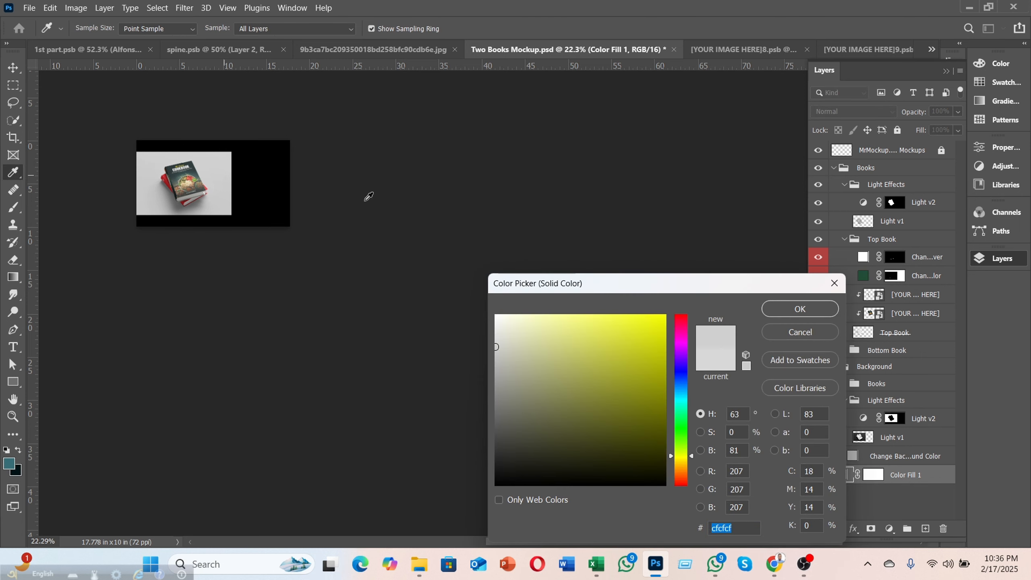
left_click(798, 309)
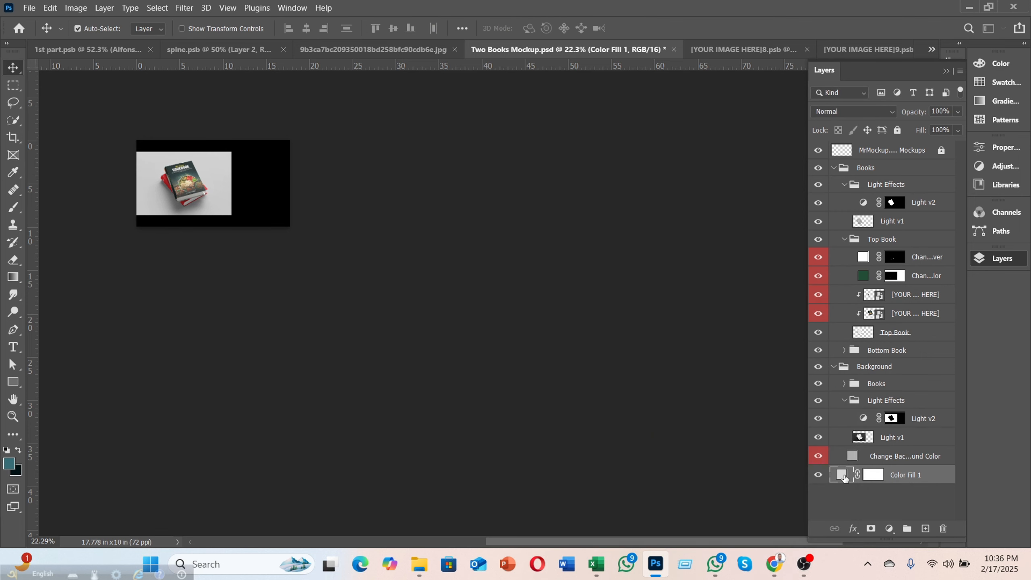
Toggle the visibility of the Change Background Color and fill layers to compare them, and delete the fill layer
left_click(818, 457)
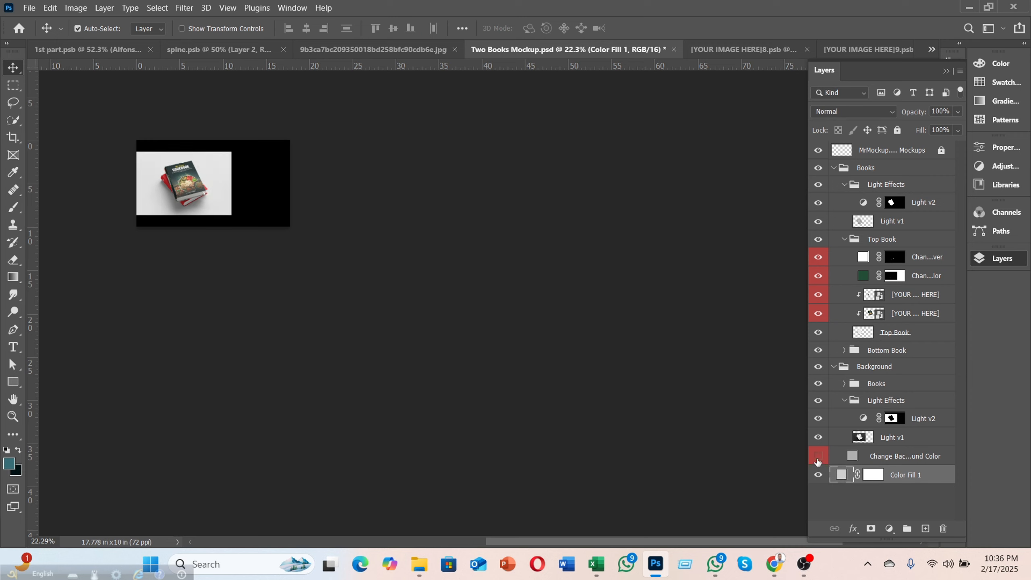
left_click(818, 457)
left_click(819, 480)
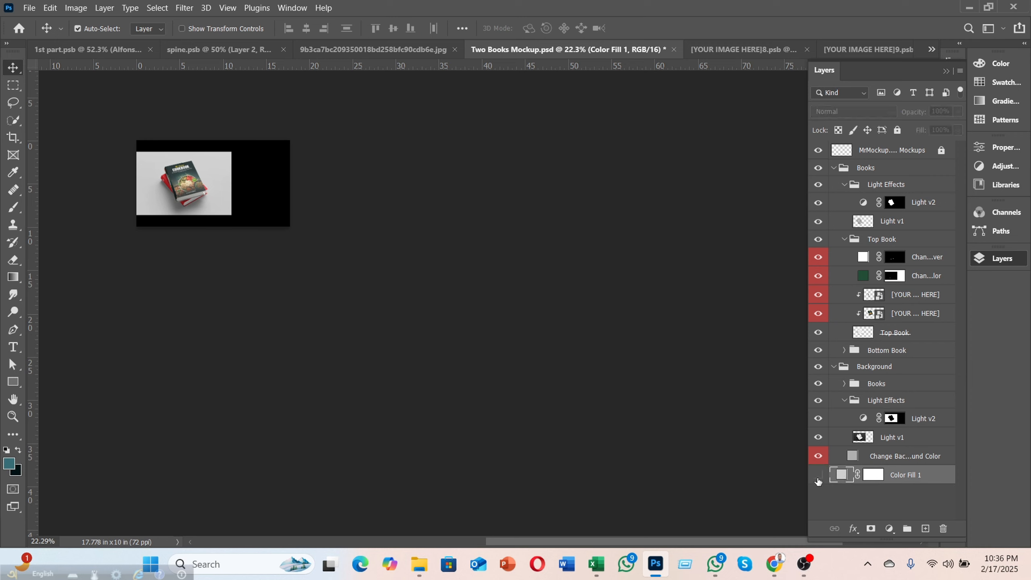
left_click(818, 480)
key("Delete")
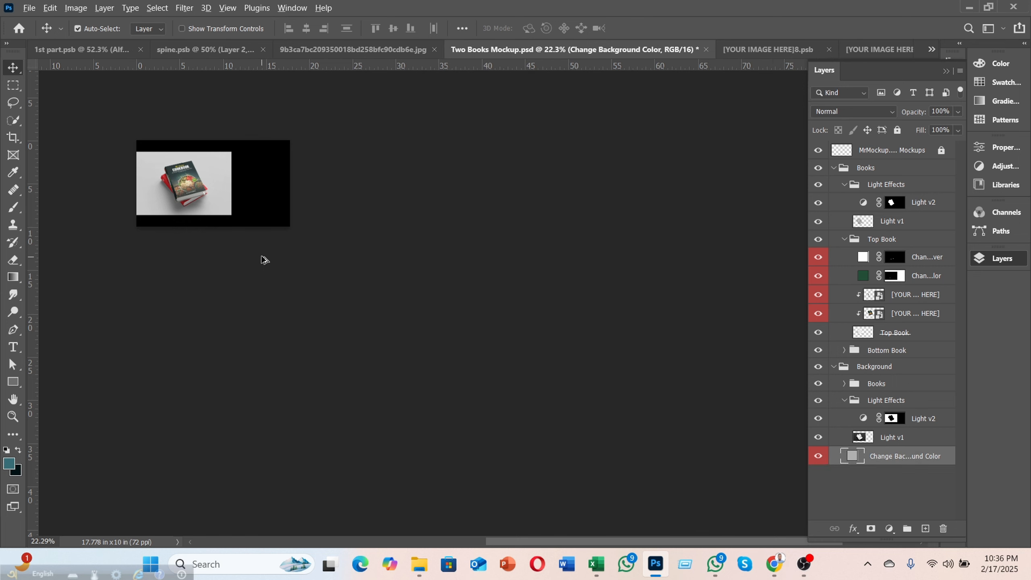
Undo the fill layer changes and the 1280 x 720 crop to restore the original mockup canvas
key("ctrl+z")
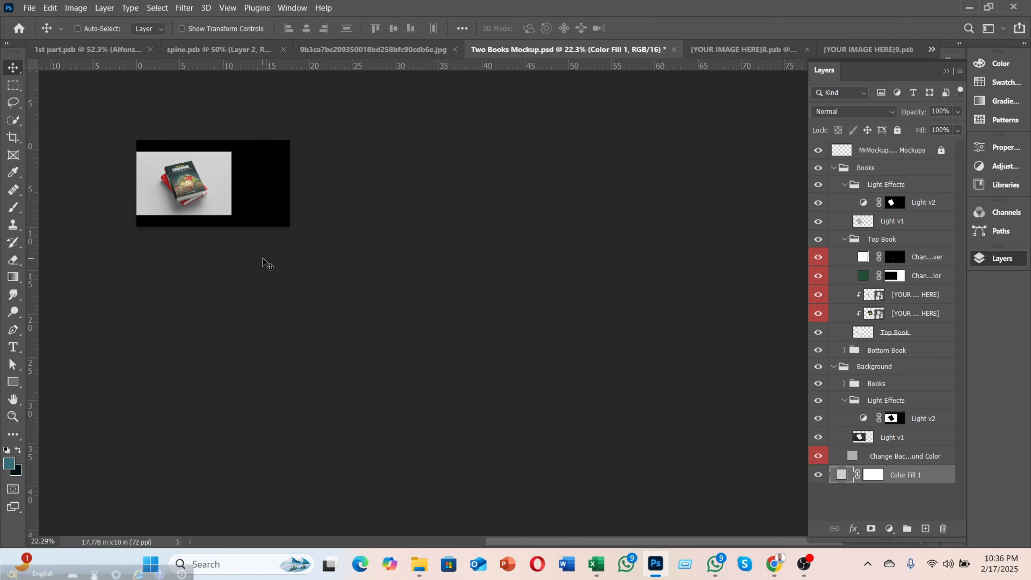
key("ctrl+z")
key("ctrl+shift+z")
key("ctrl+z")
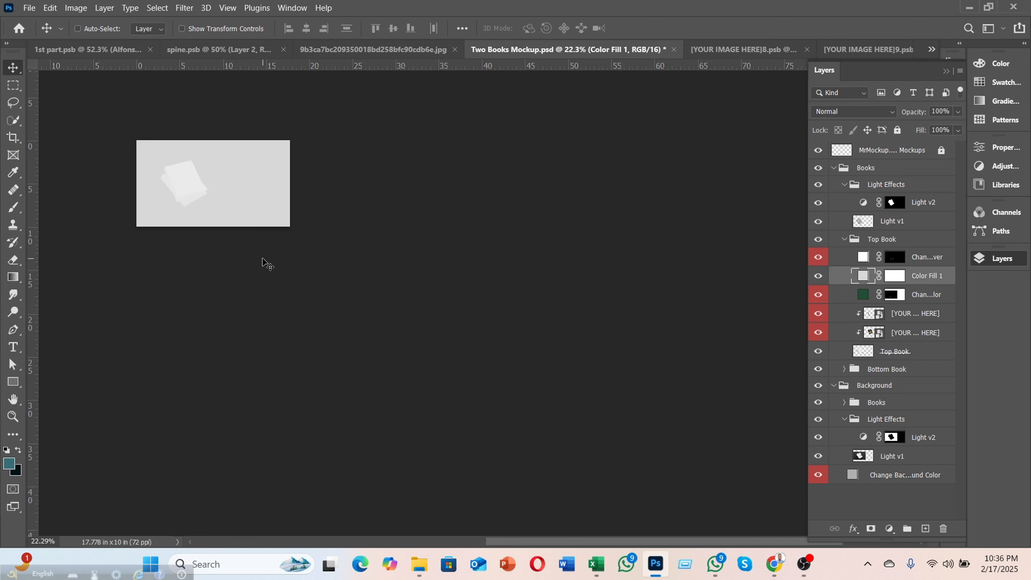
key("ctrl+z")
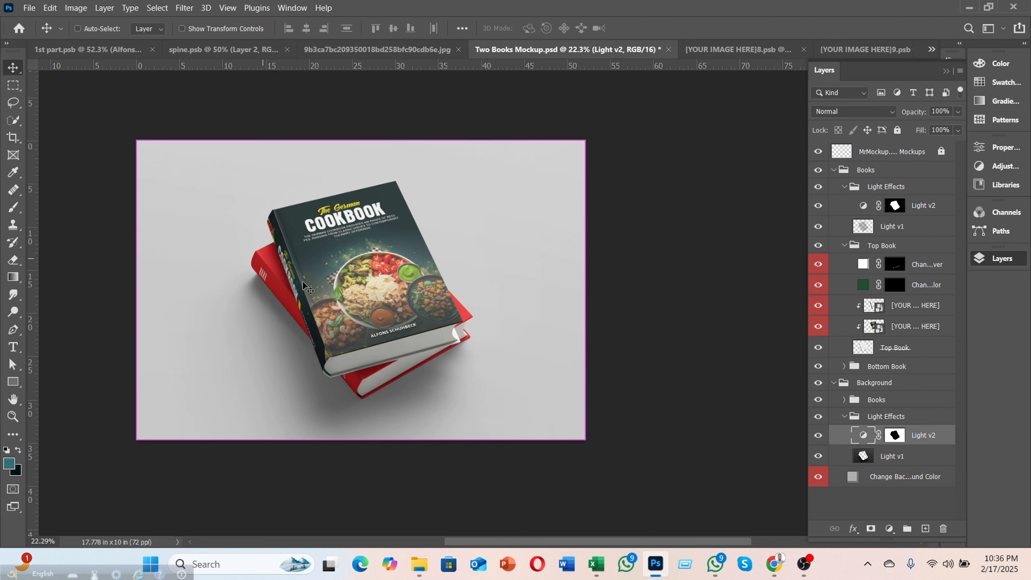
mouse_move(597, 565)
key("F7")
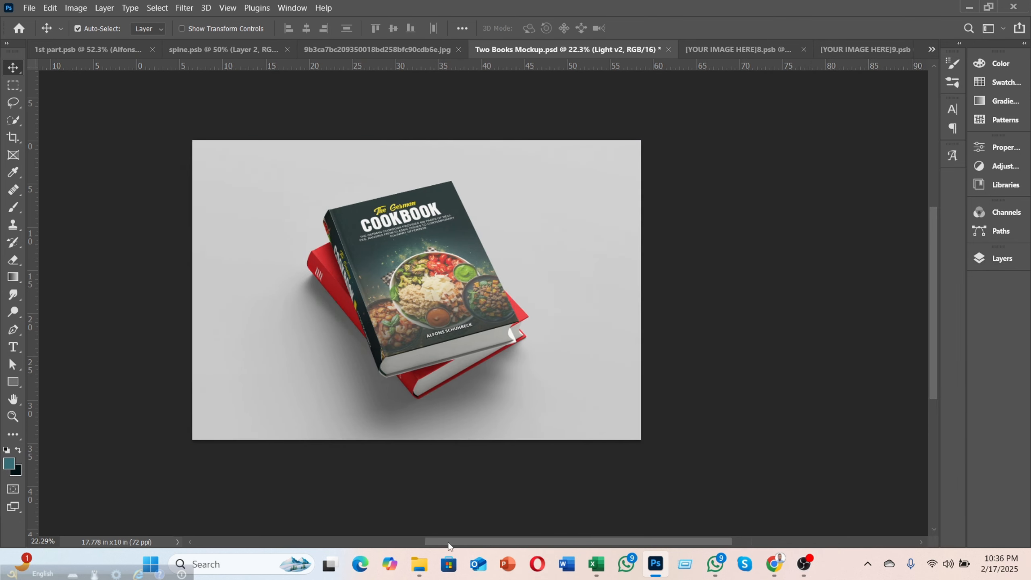
Examine the cover and spine on the finished book mockup, both close up and as a whole
scroll(726, 477, "up", 2)
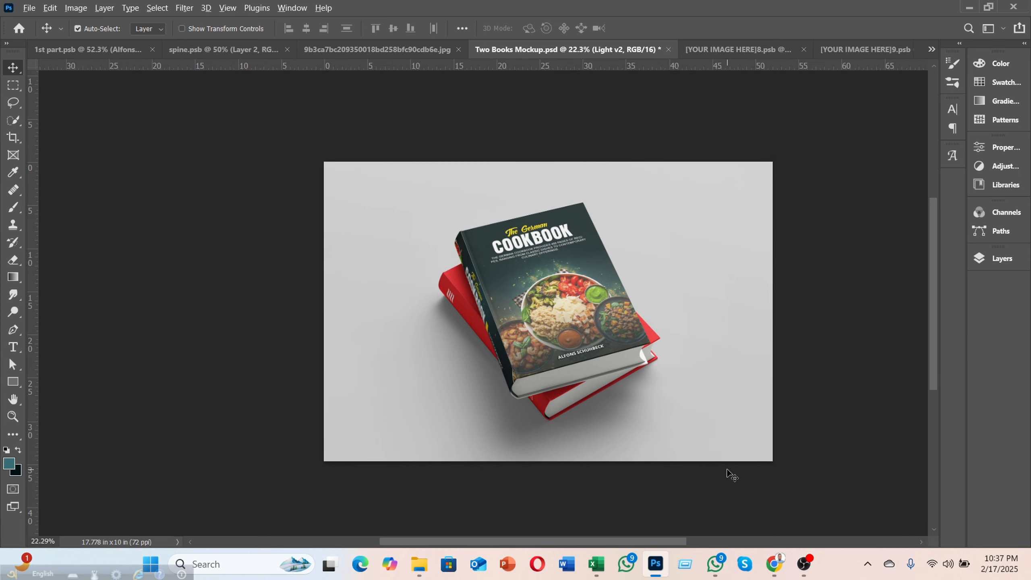
scroll(727, 477, "up", 1)
scroll(585, 440, "up", 3)
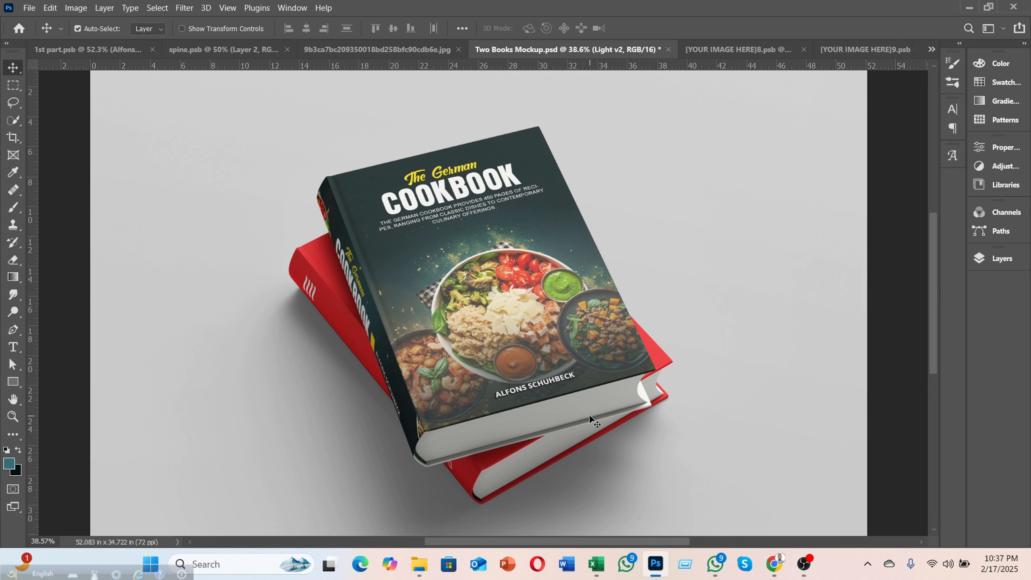
scroll(589, 415, "down", 2)
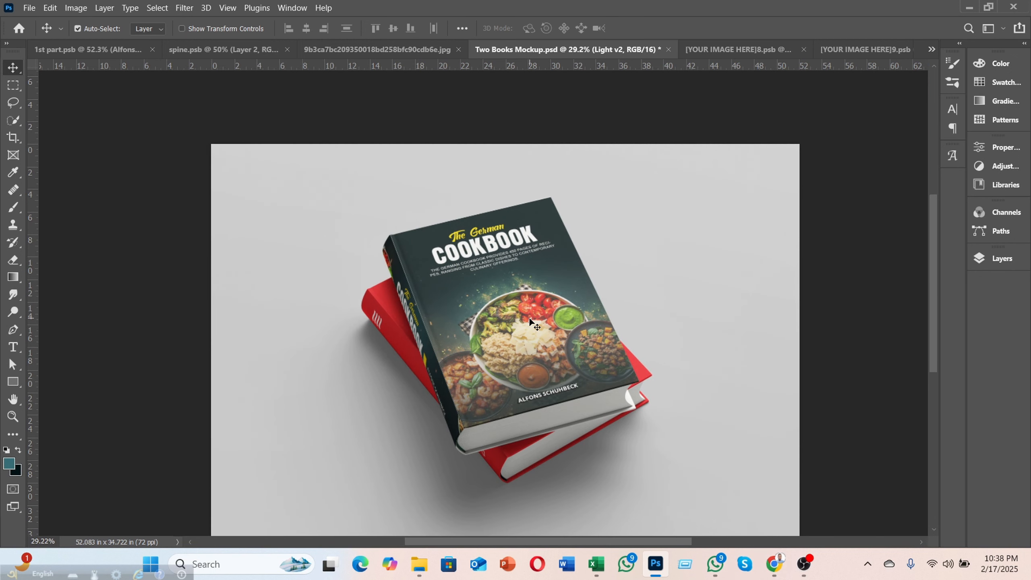
scroll(529, 321, "down", 1)
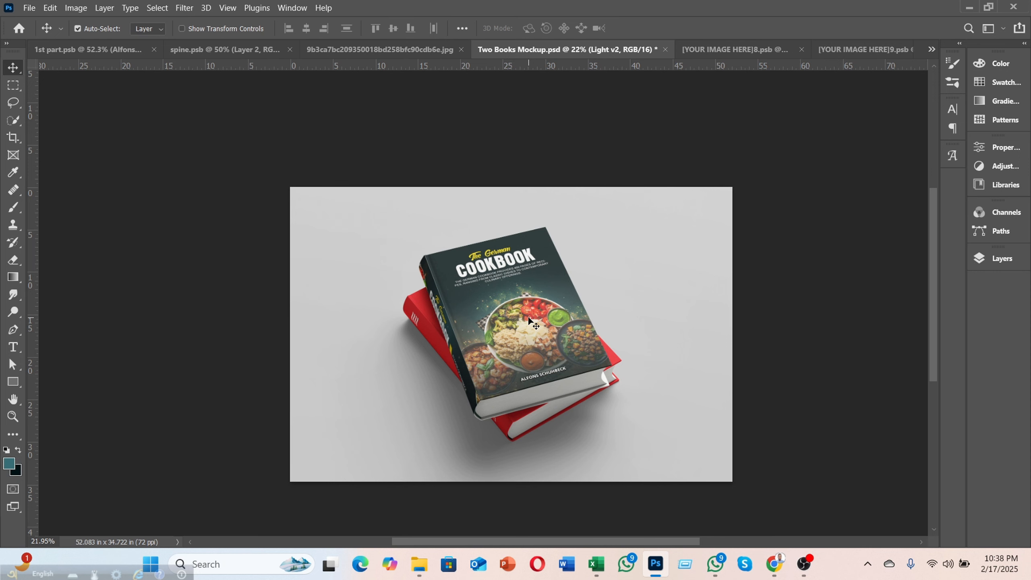
scroll(528, 319, "up", 1)
scroll(572, 312, "down", 2)
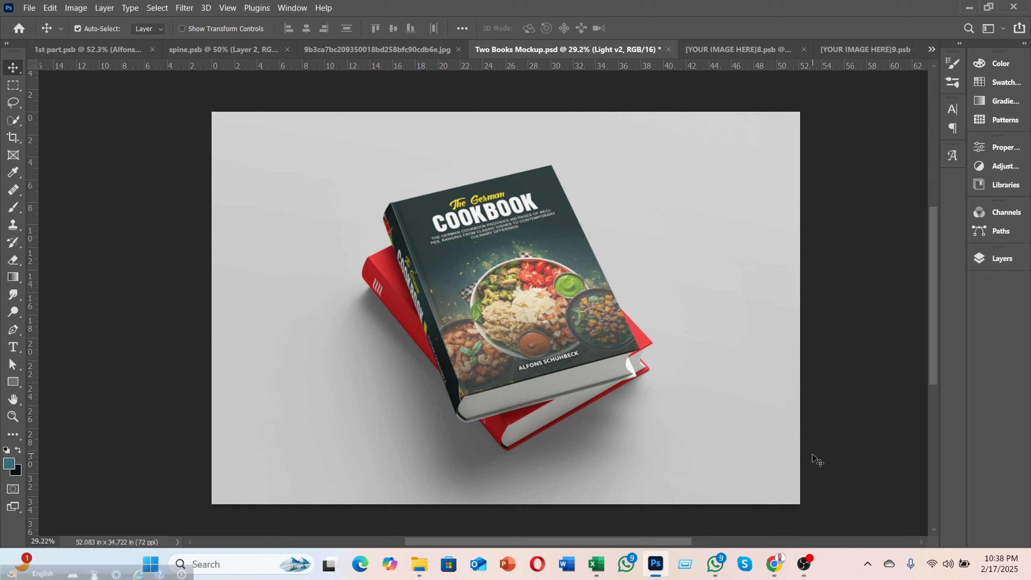
mouse_move(802, 559)
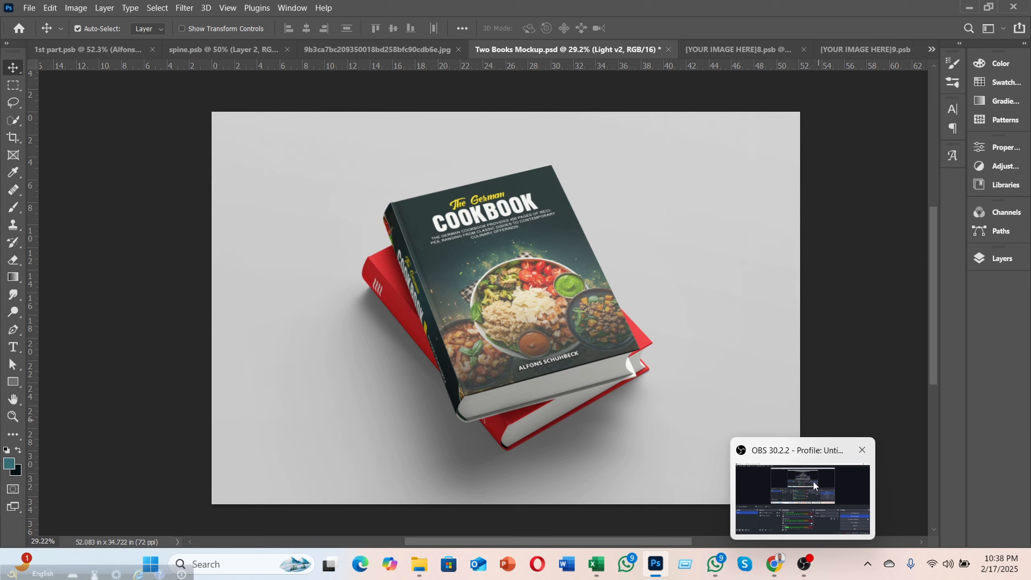